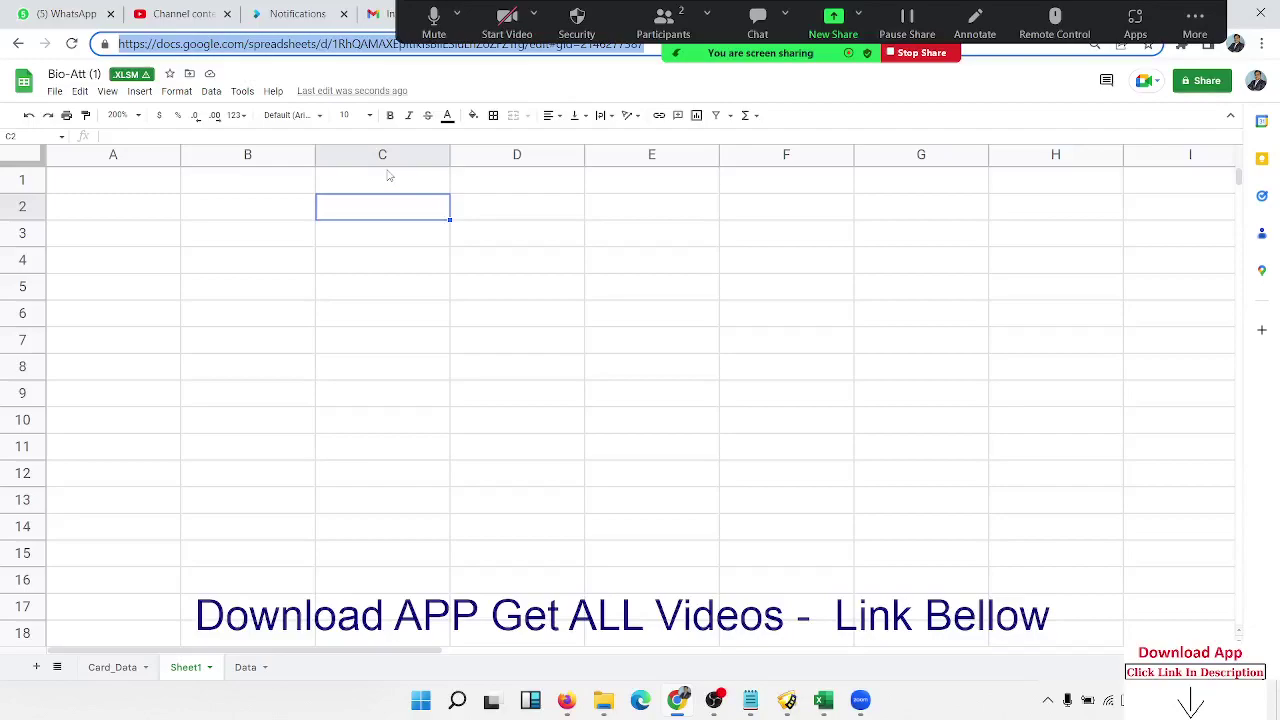
Step: Enter 1500 in cell C2
click(699, 275)
click(699, 271)
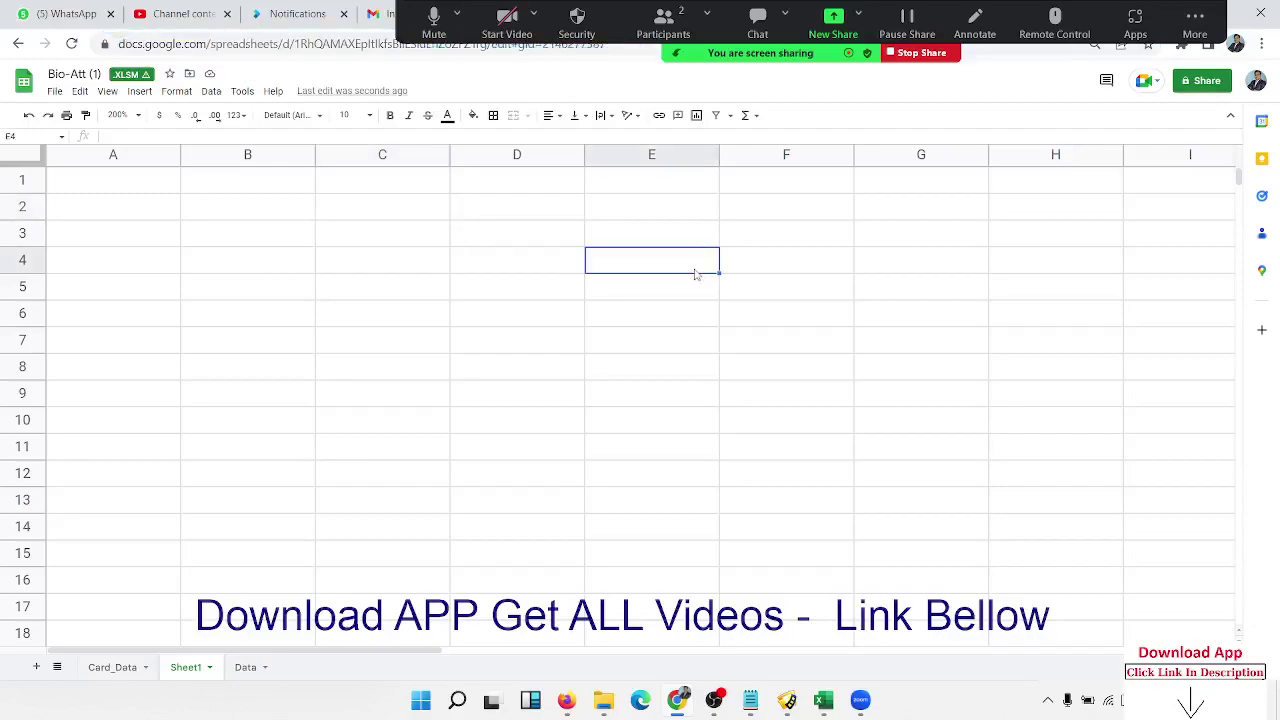
click(420, 215)
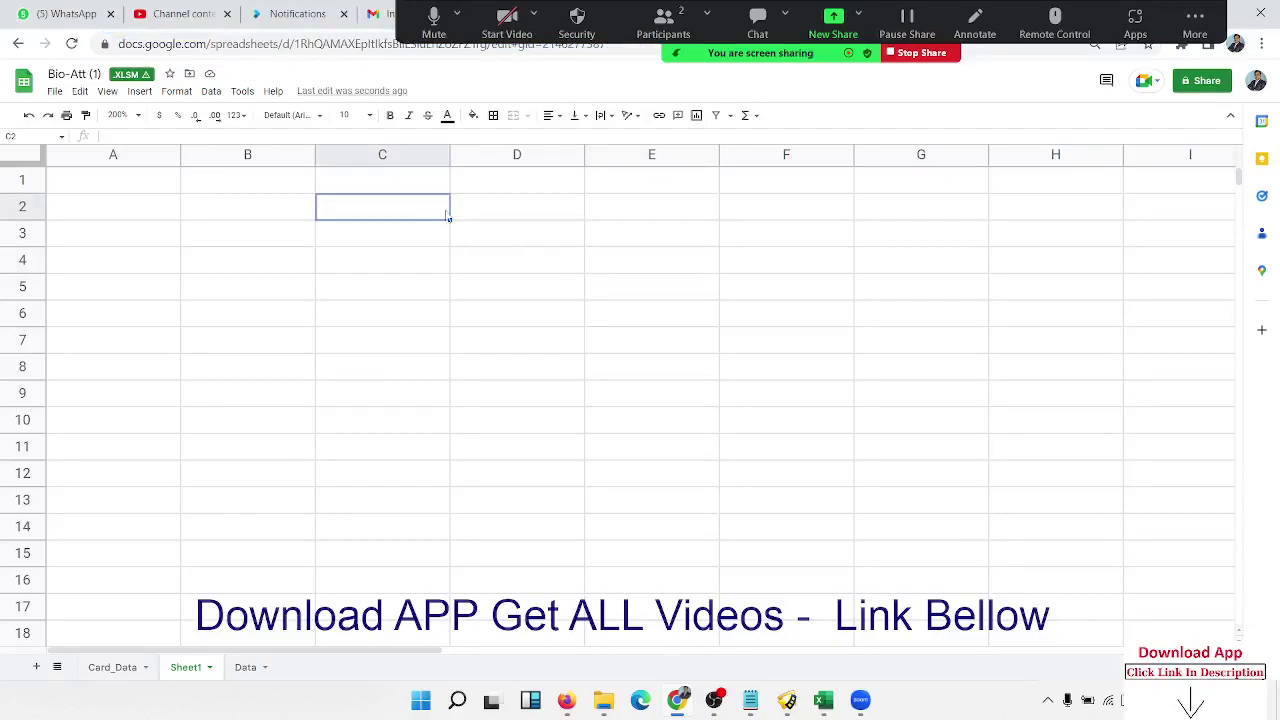
text(15)
text(00)
key(Return)
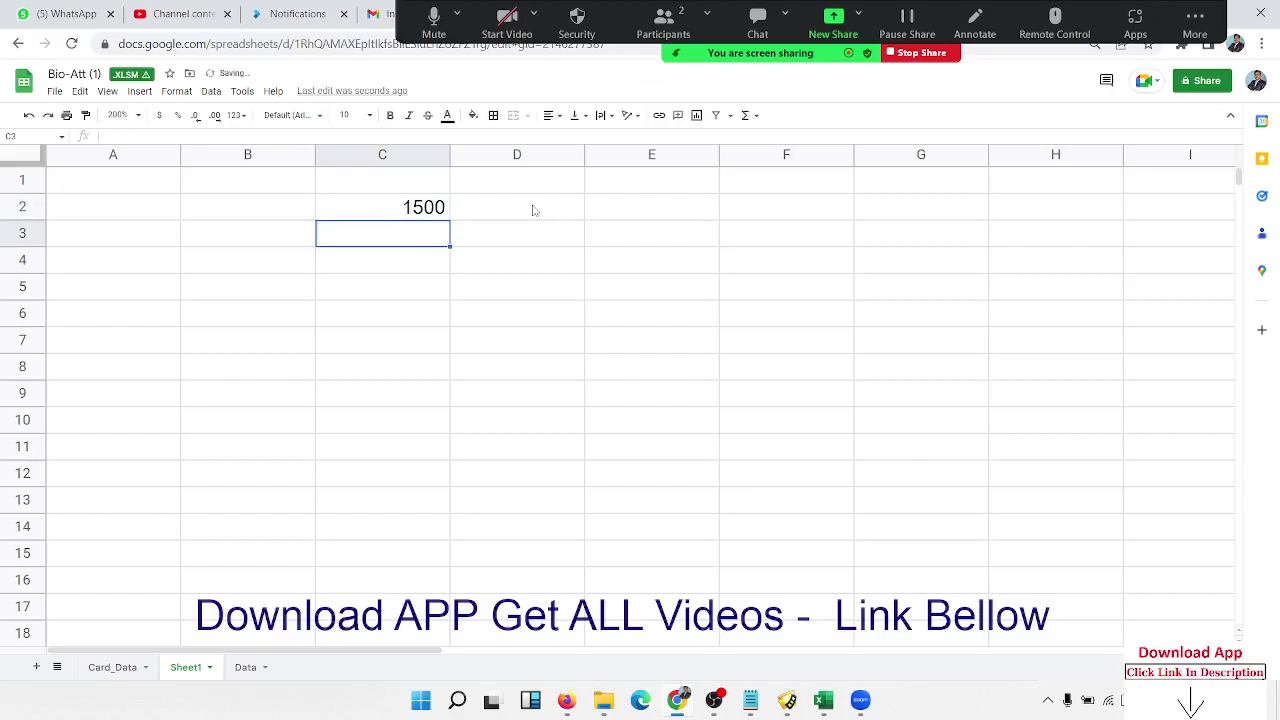
key(Up)
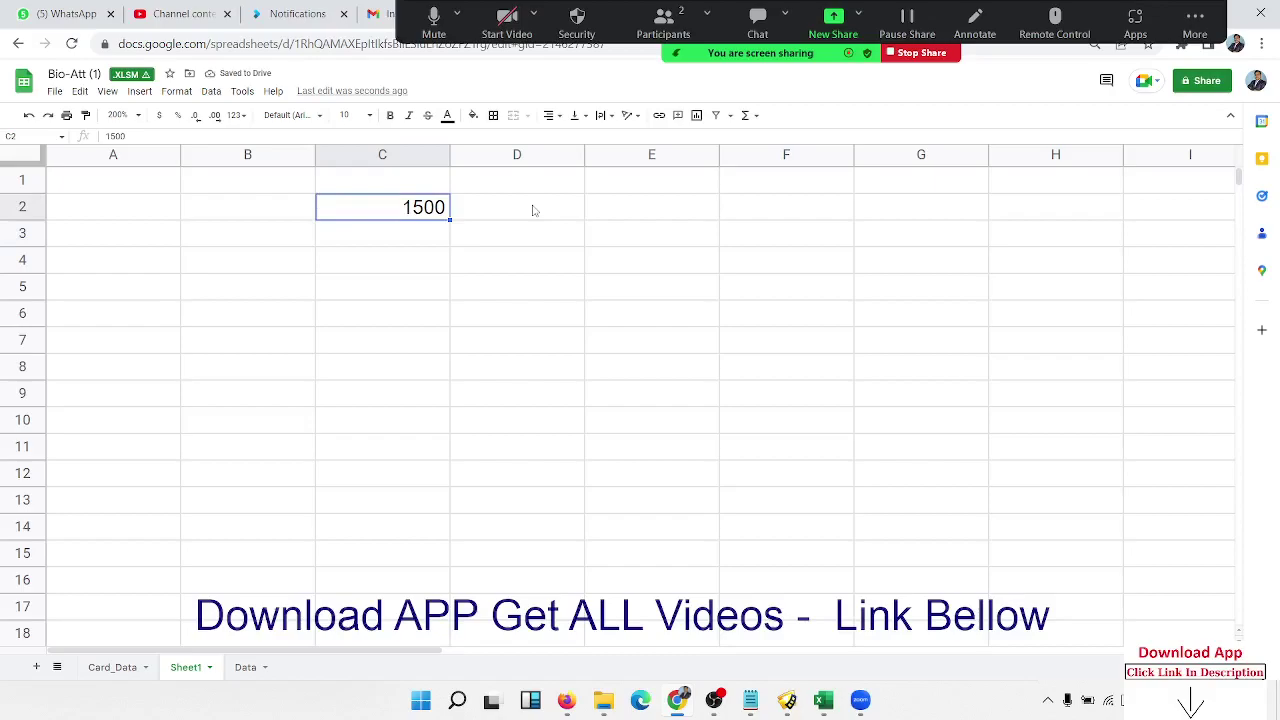
Step: Give C2 the custom number format "MRP" 0
click(183, 93)
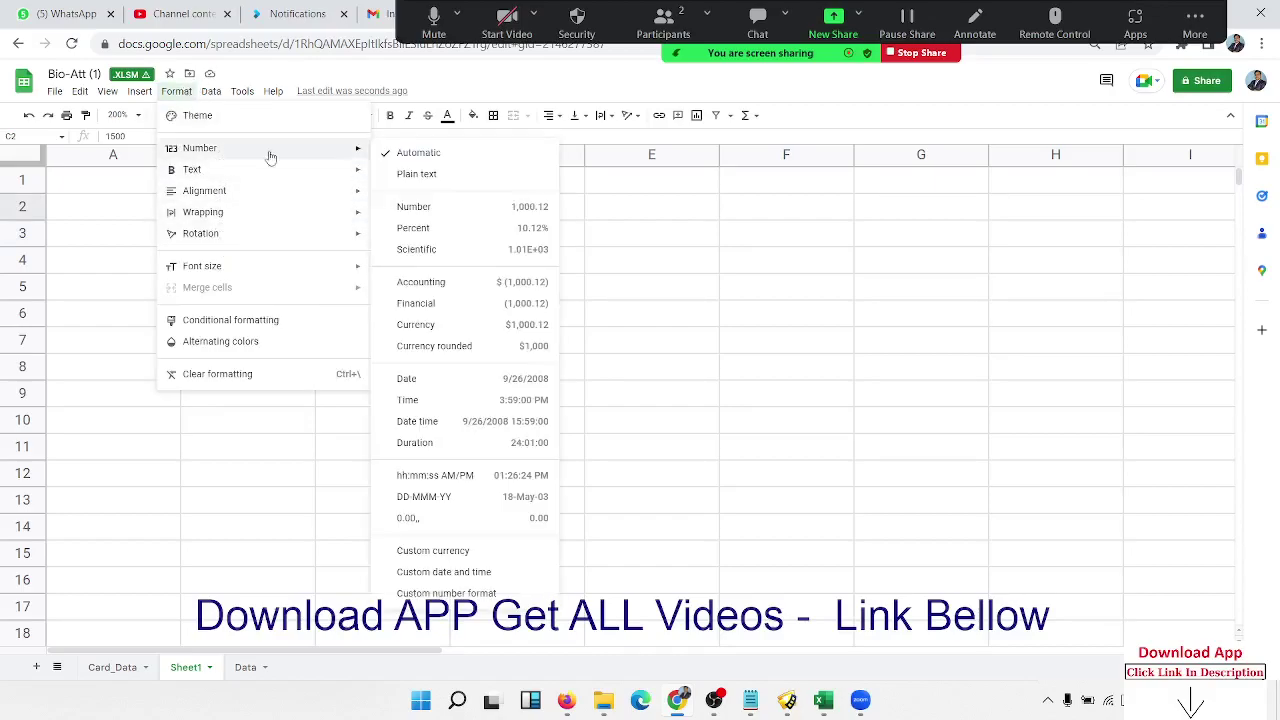
mouse_move(200, 148)
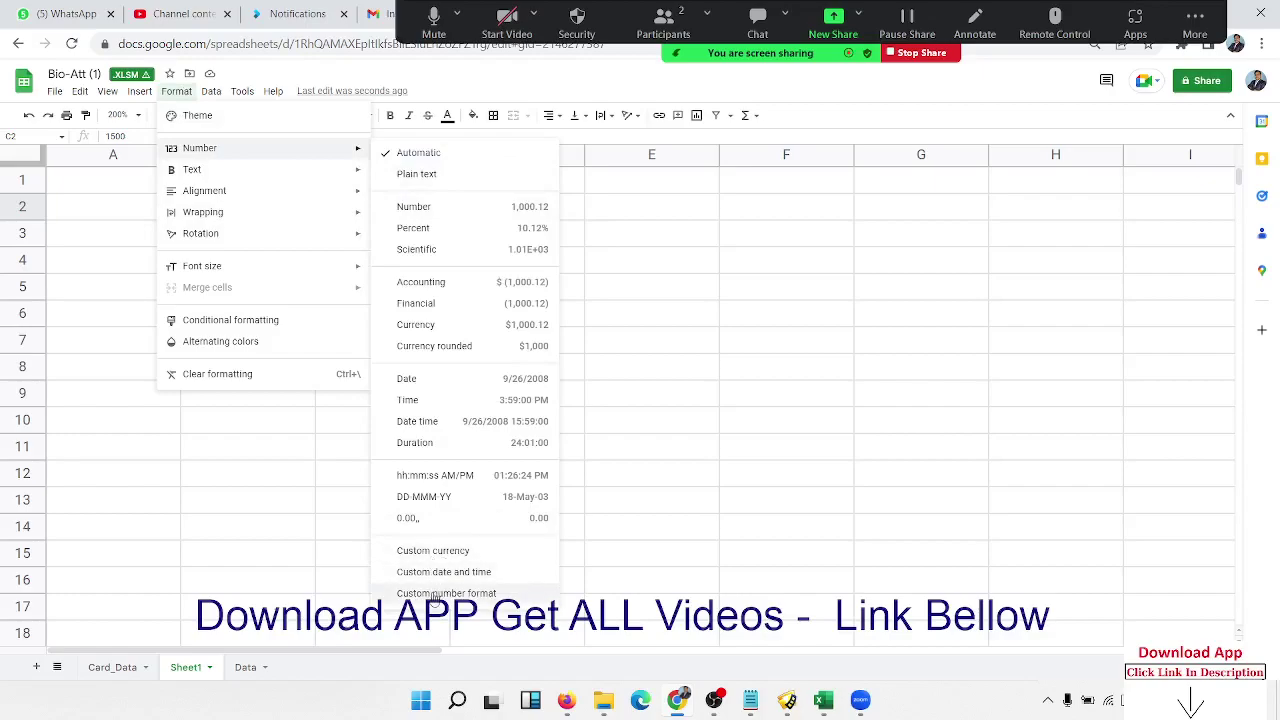
click(436, 594)
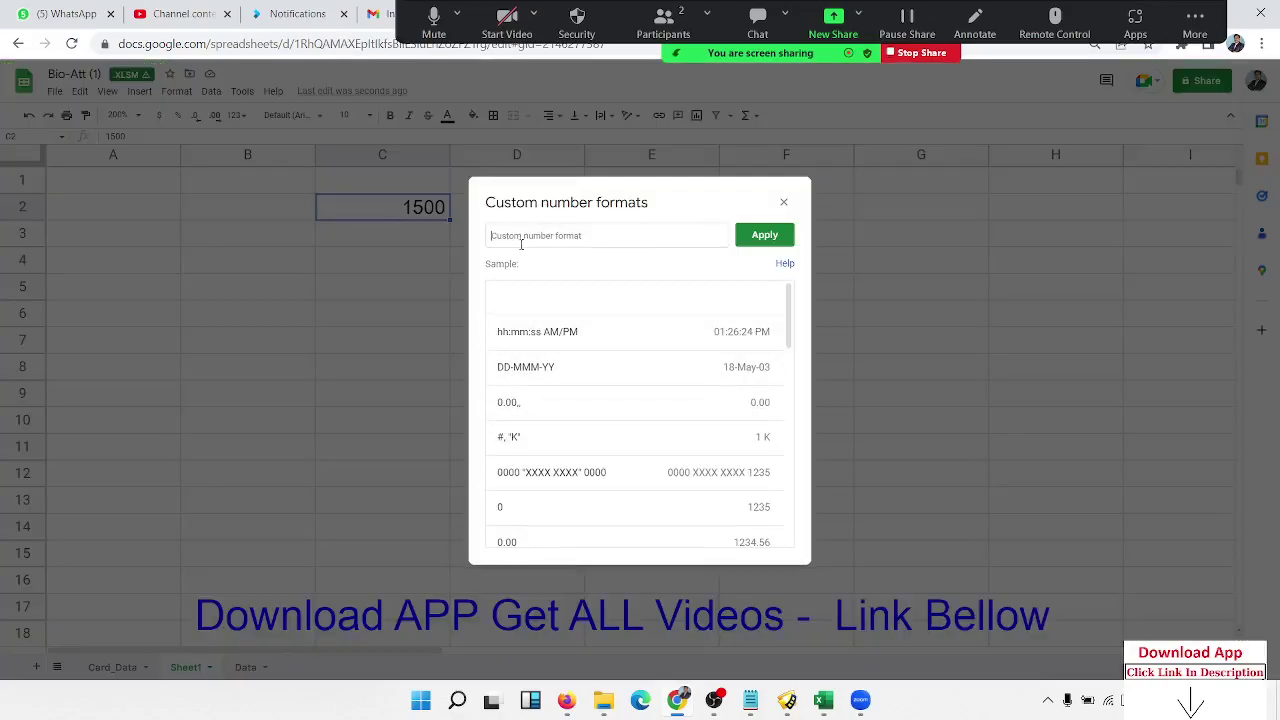
text(")
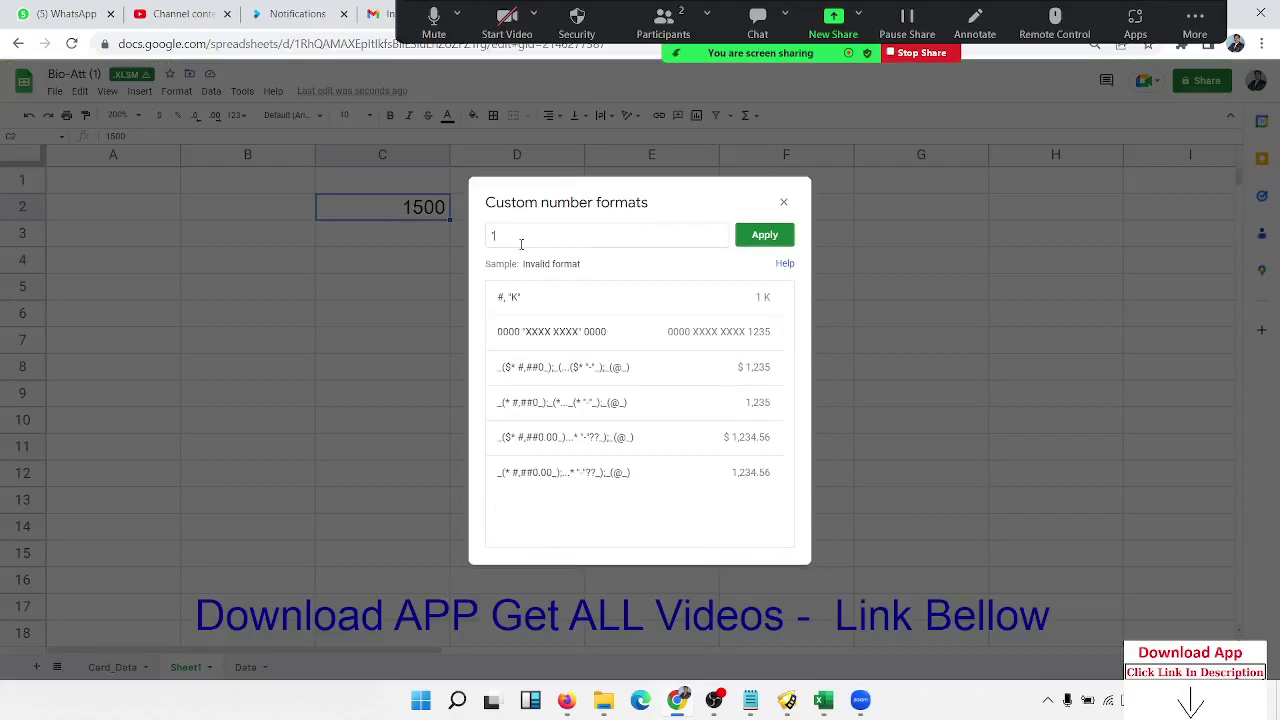
text(MNRP)
key(BackSpace)
key(BackSpace)
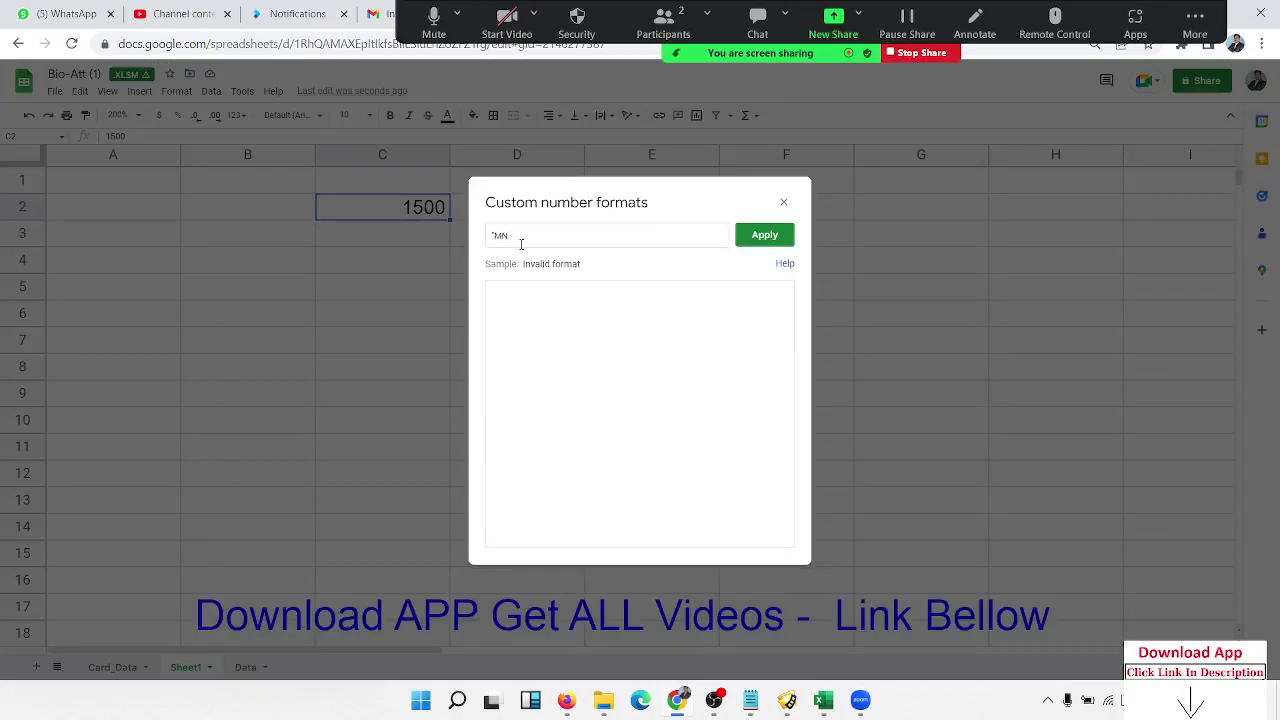
key(BackSpace)
text(RP")
text( 0)
key(Return)
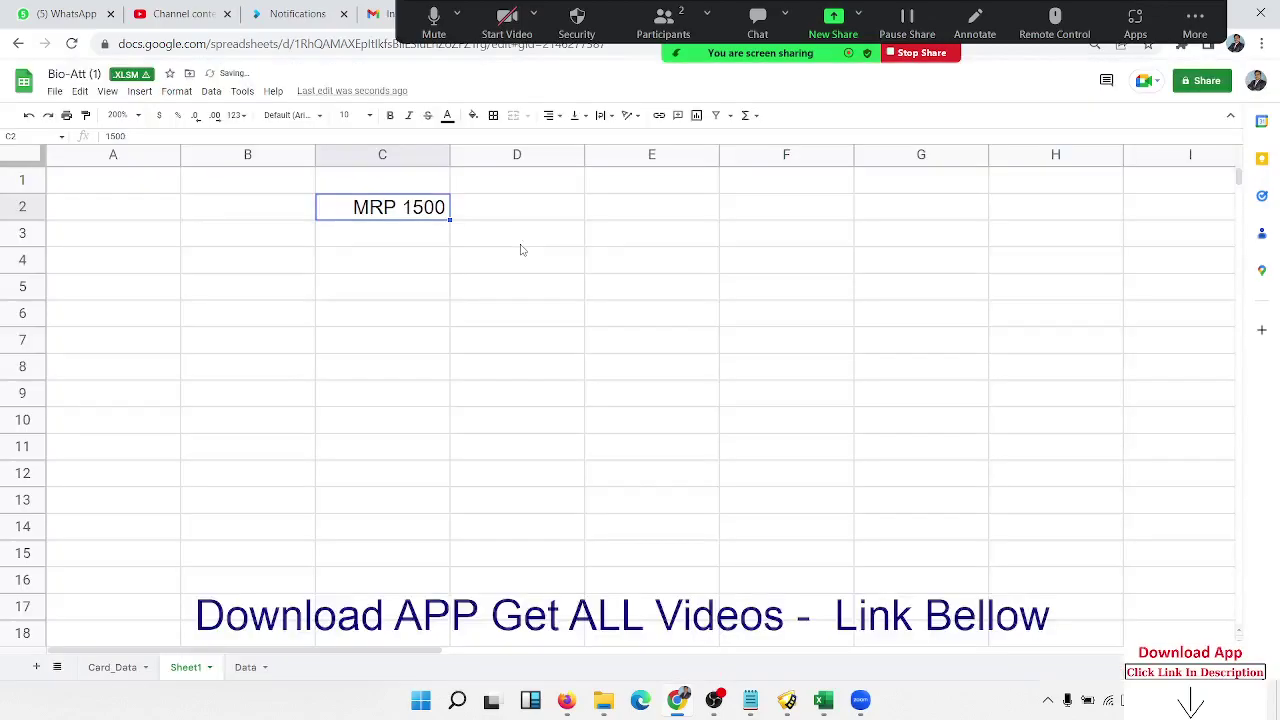
Step: Replace C2's value with -500, which now displays as -MRP 500
key(Delete)
text(-50)
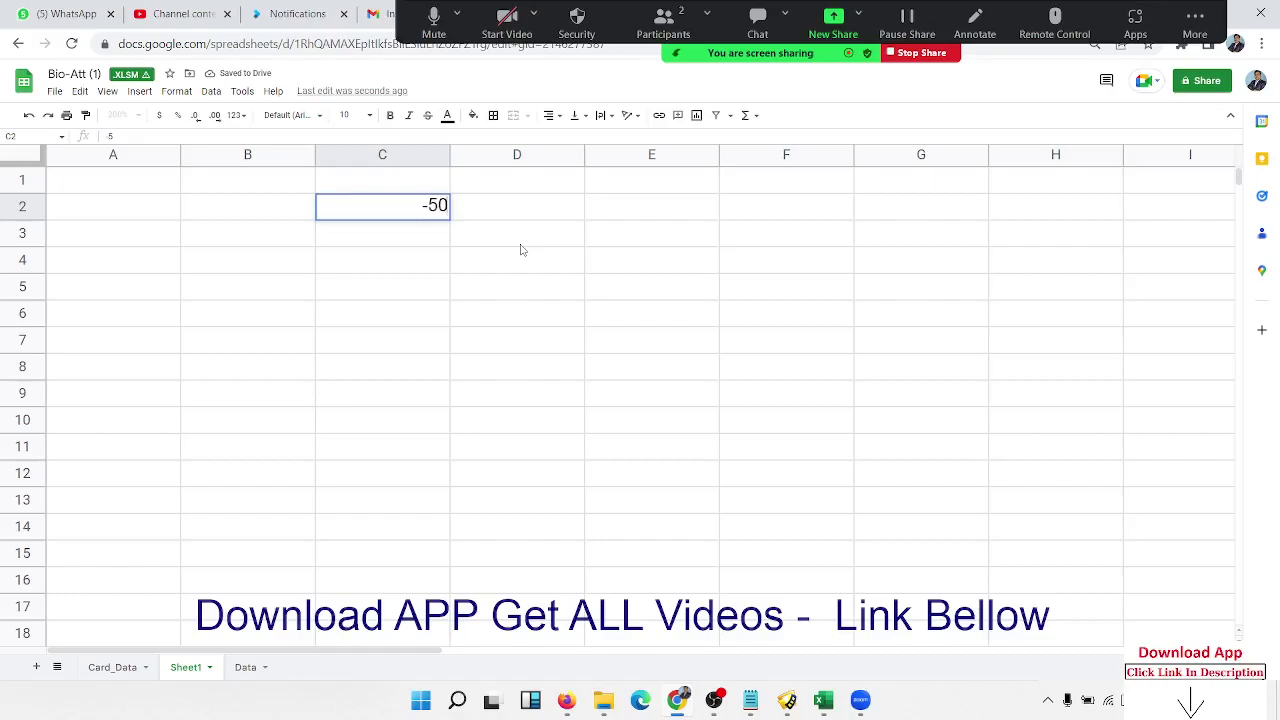
text(0)
key(Return)
key(Up)
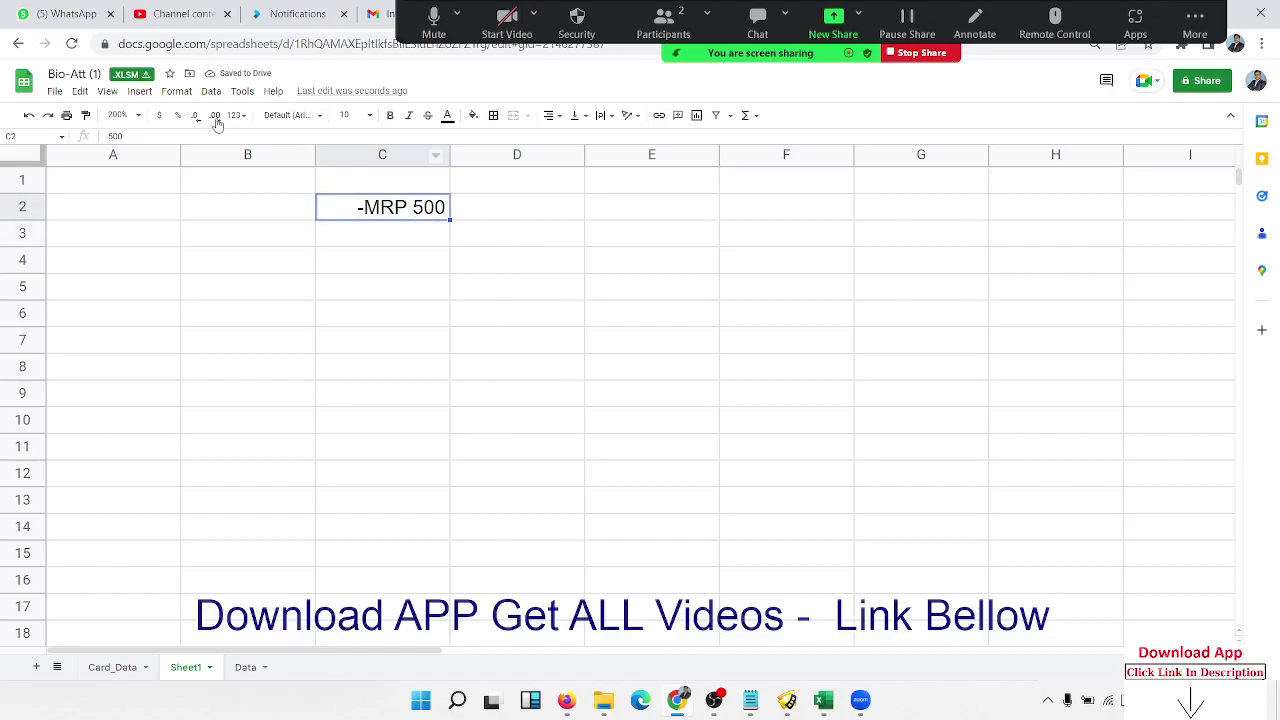
click(177, 92)
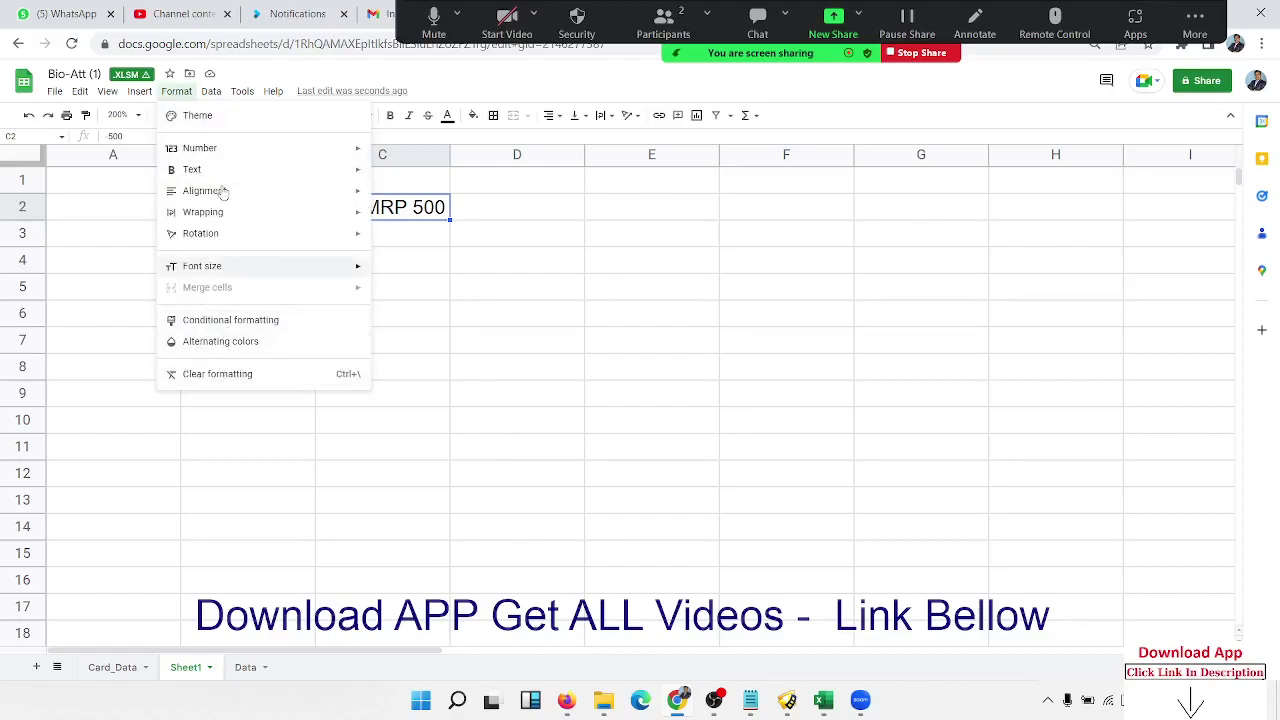
mouse_move(200, 148)
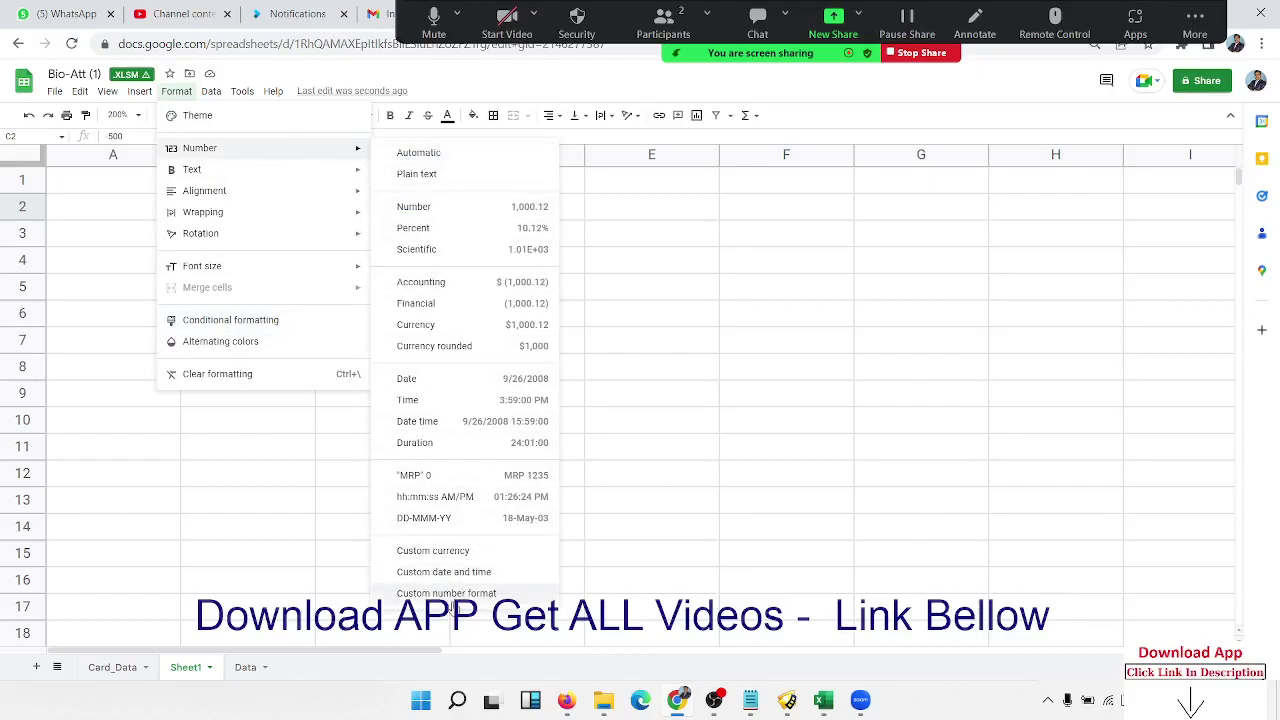
Step: Change C2's custom format to "MRP" 0;"DISC" 0 and apply it
click(450, 594)
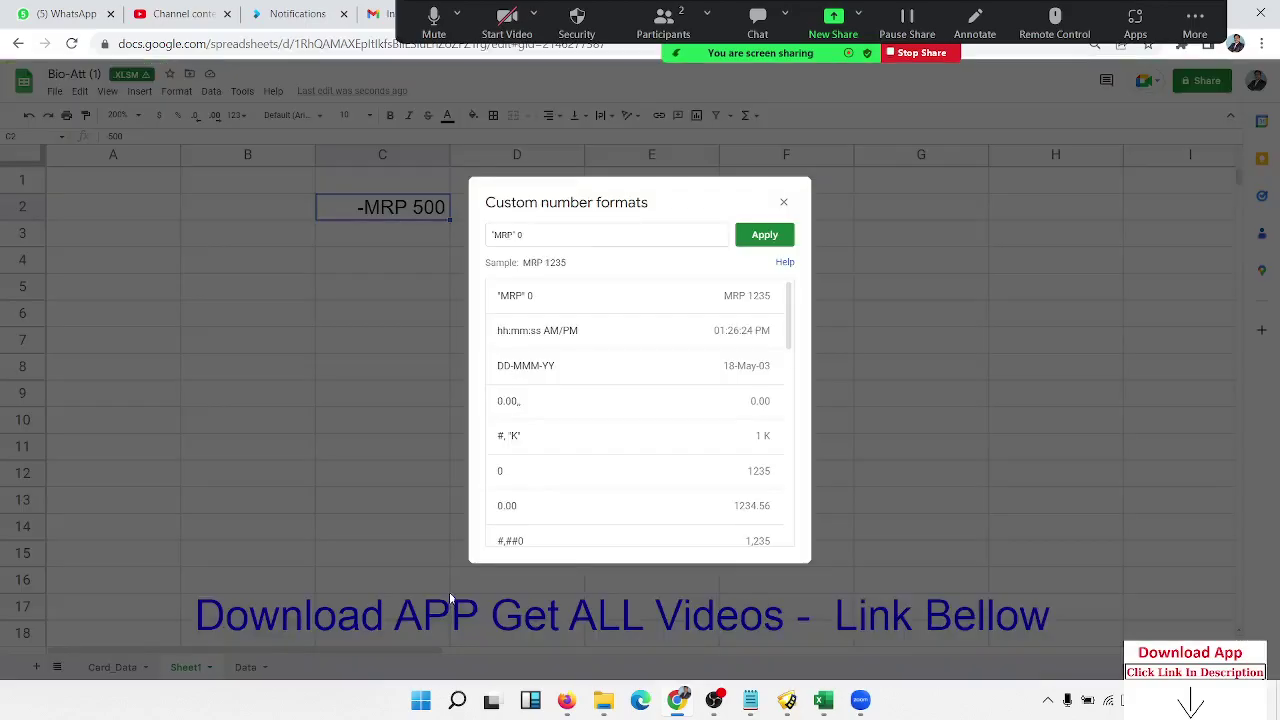
text( ;)
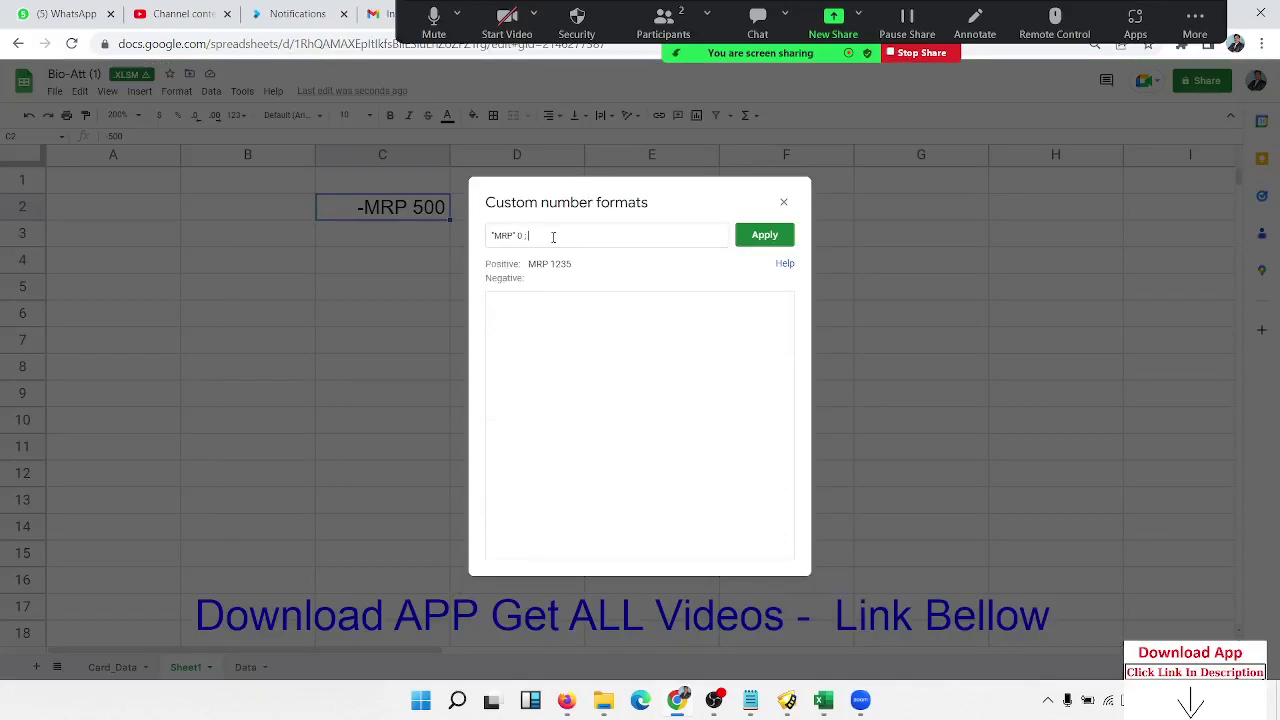
text("DI)
text(C)
key(BackSpace)
text(SC)
text(" 0)
click(783, 236)
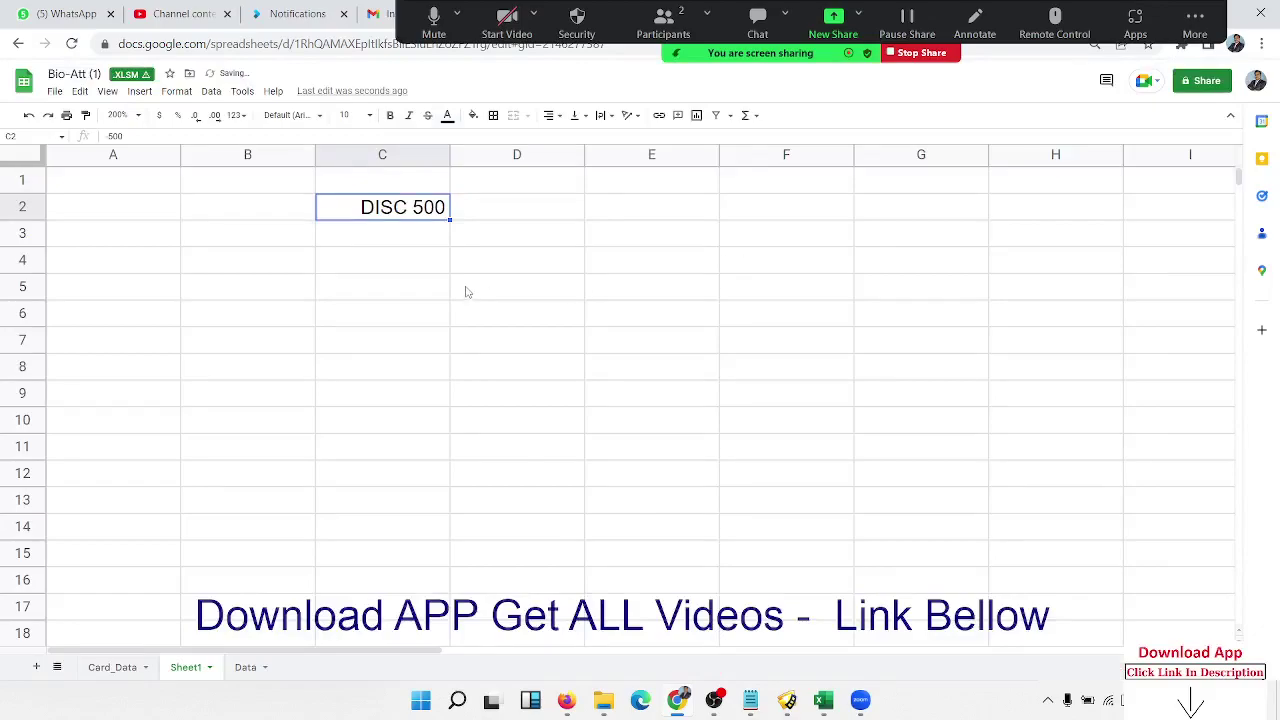
Step: Test the format by entering 1500 and then -525 in C2
text(1500)
key(Return)
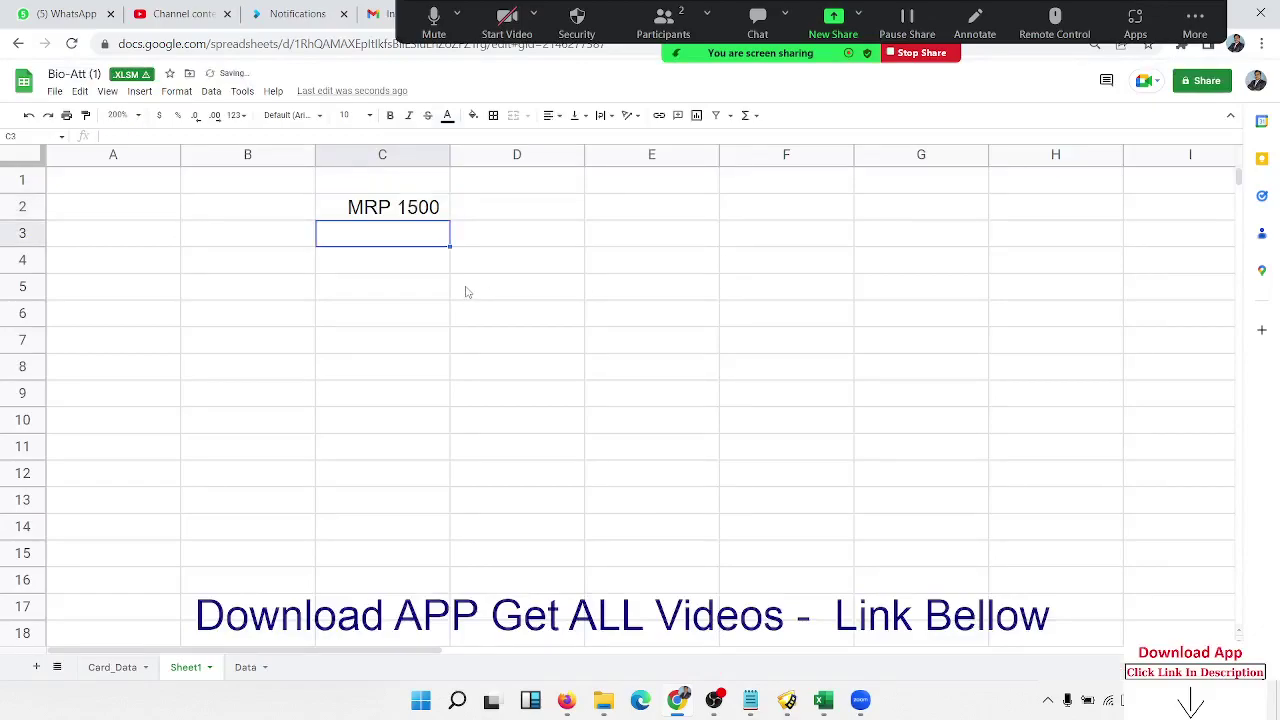
key(Up)
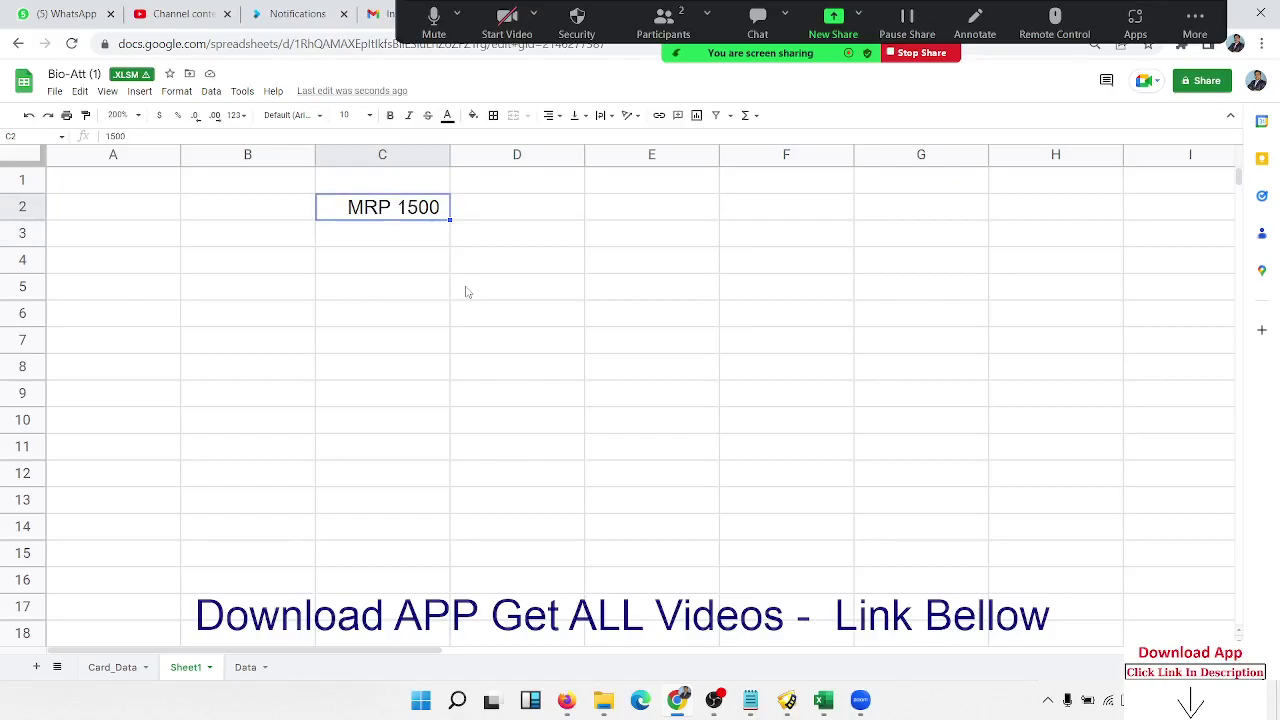
key(BackSpace)
text(-525)
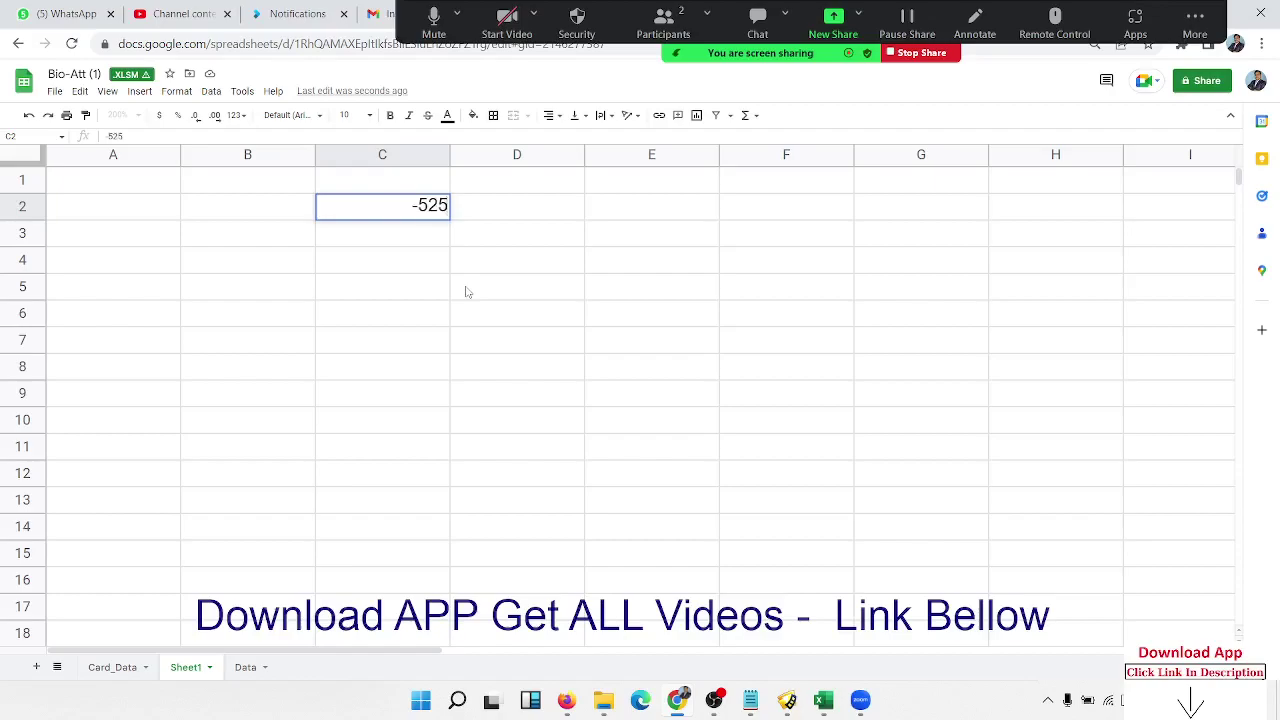
key(Return)
key(Up)
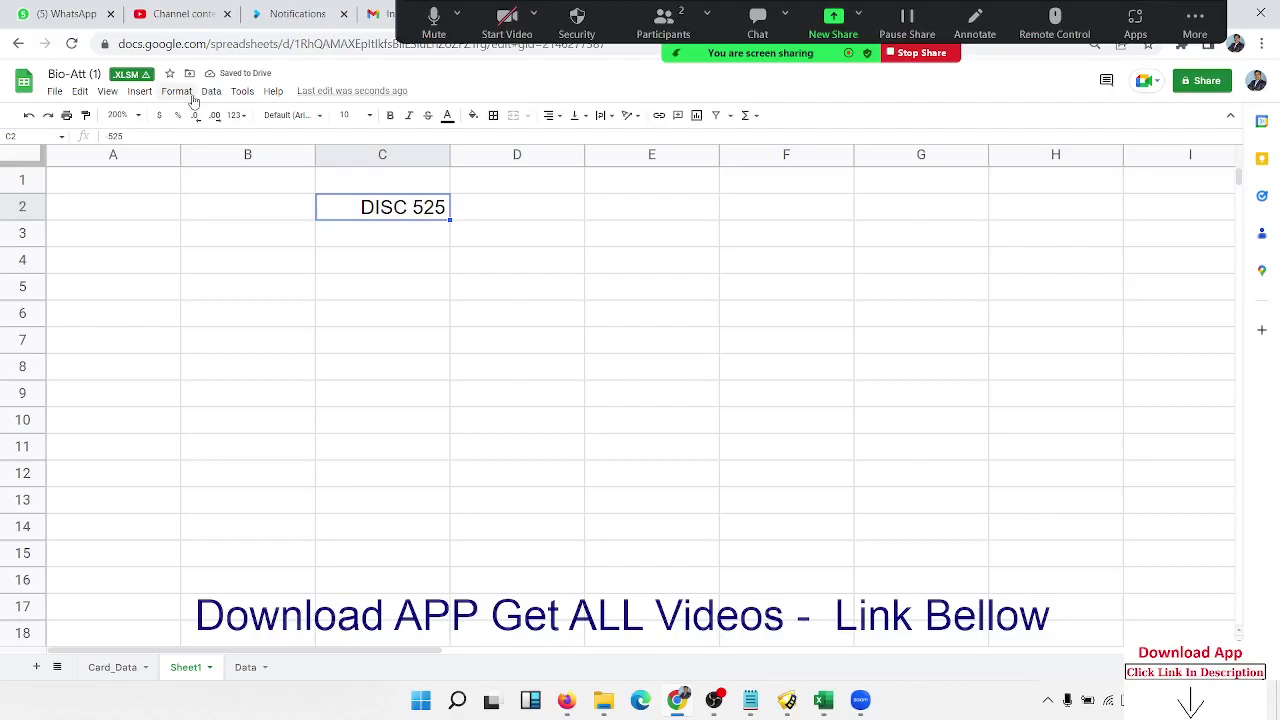
click(180, 92)
mouse_move(200, 148)
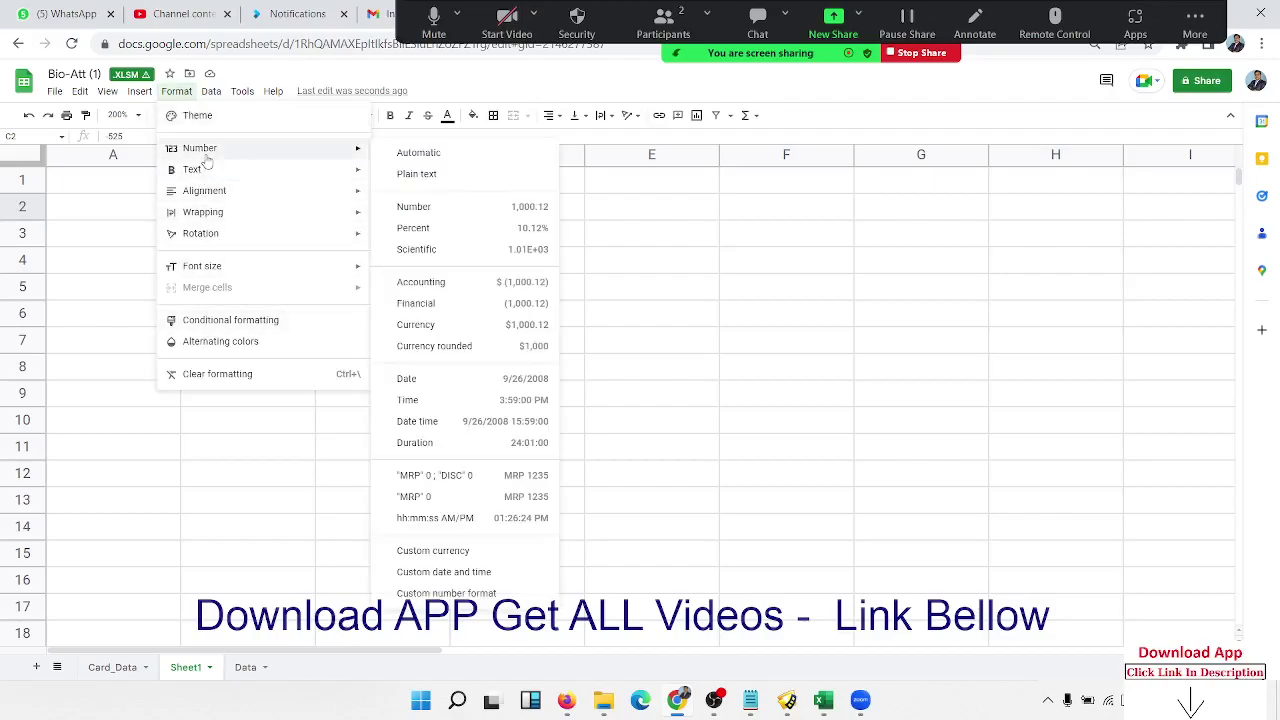
Step: Append ; "FREE" ; "DNF" @ to C2's existing custom format text
click(505, 592)
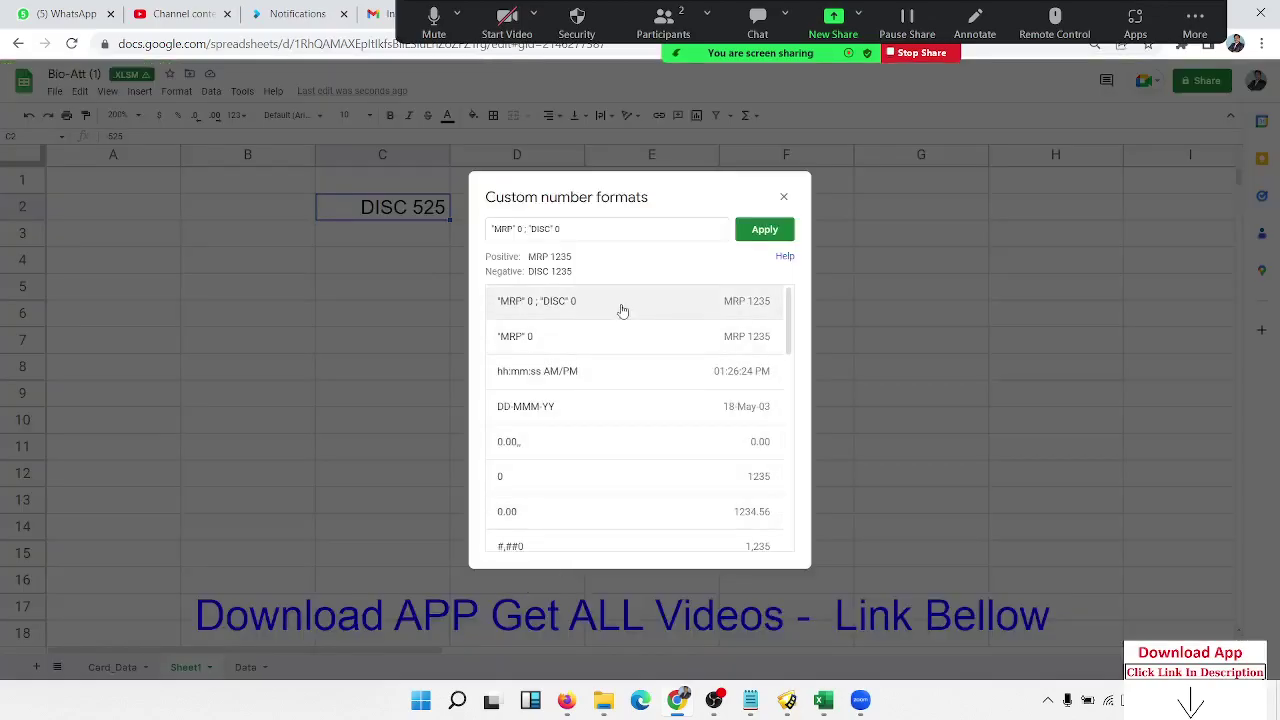
click(515, 230)
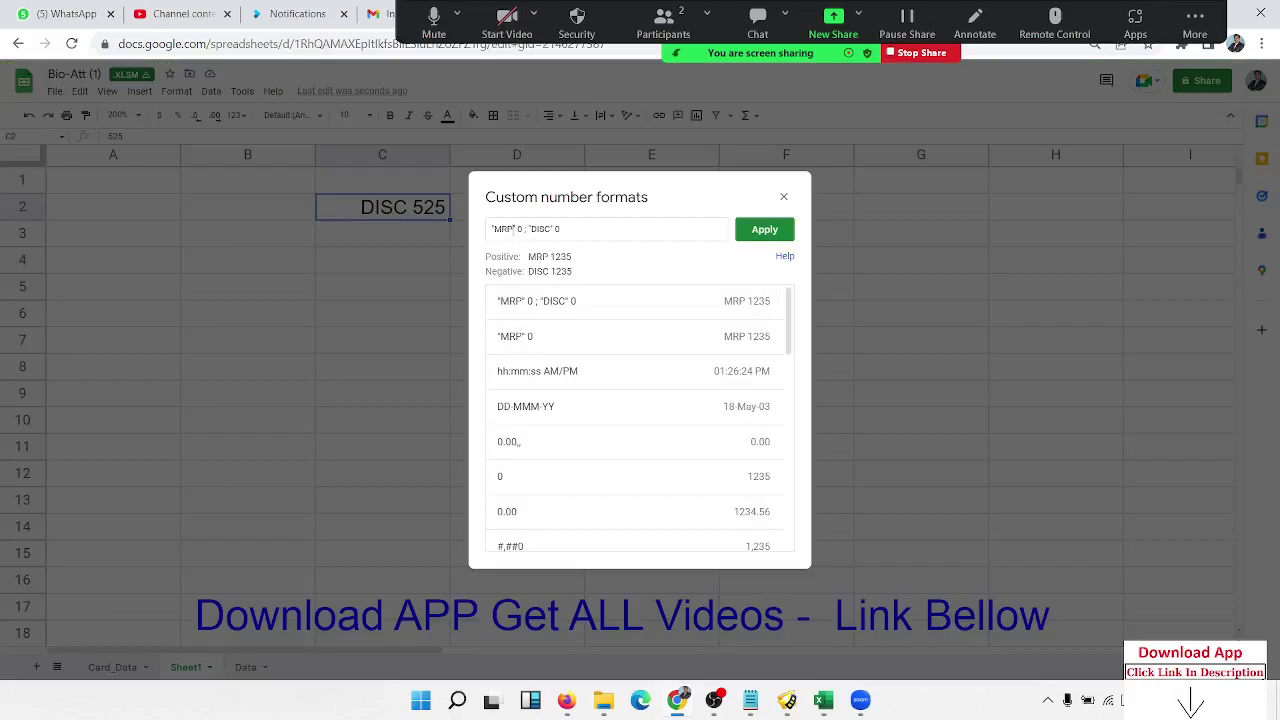
double_click(540, 230)
click(583, 229)
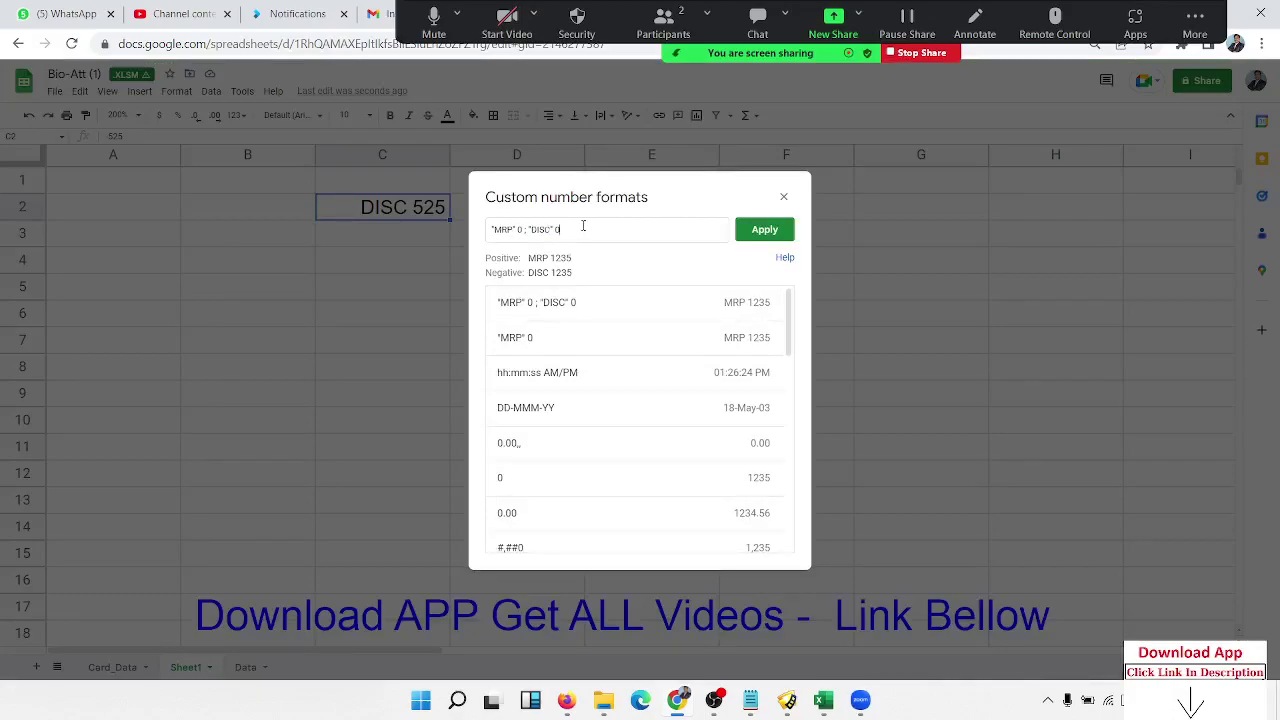
text(;)
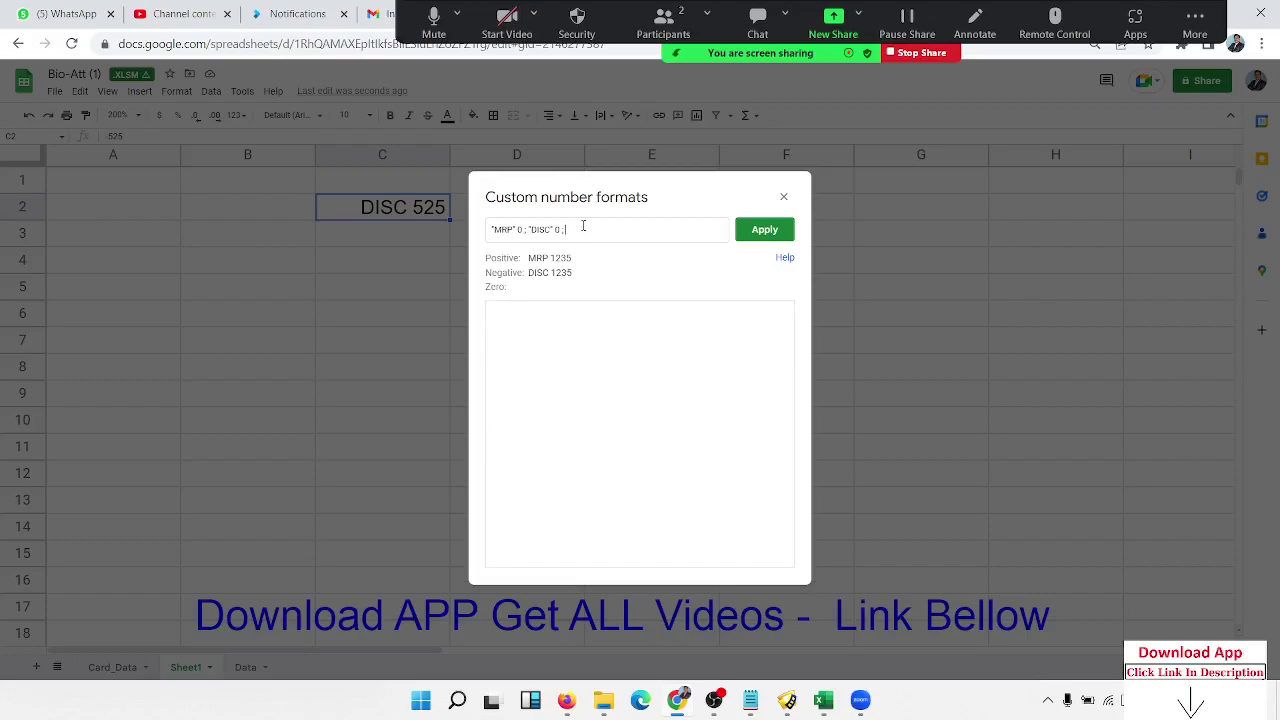
text( "FR)
text(EE")
text( ;)
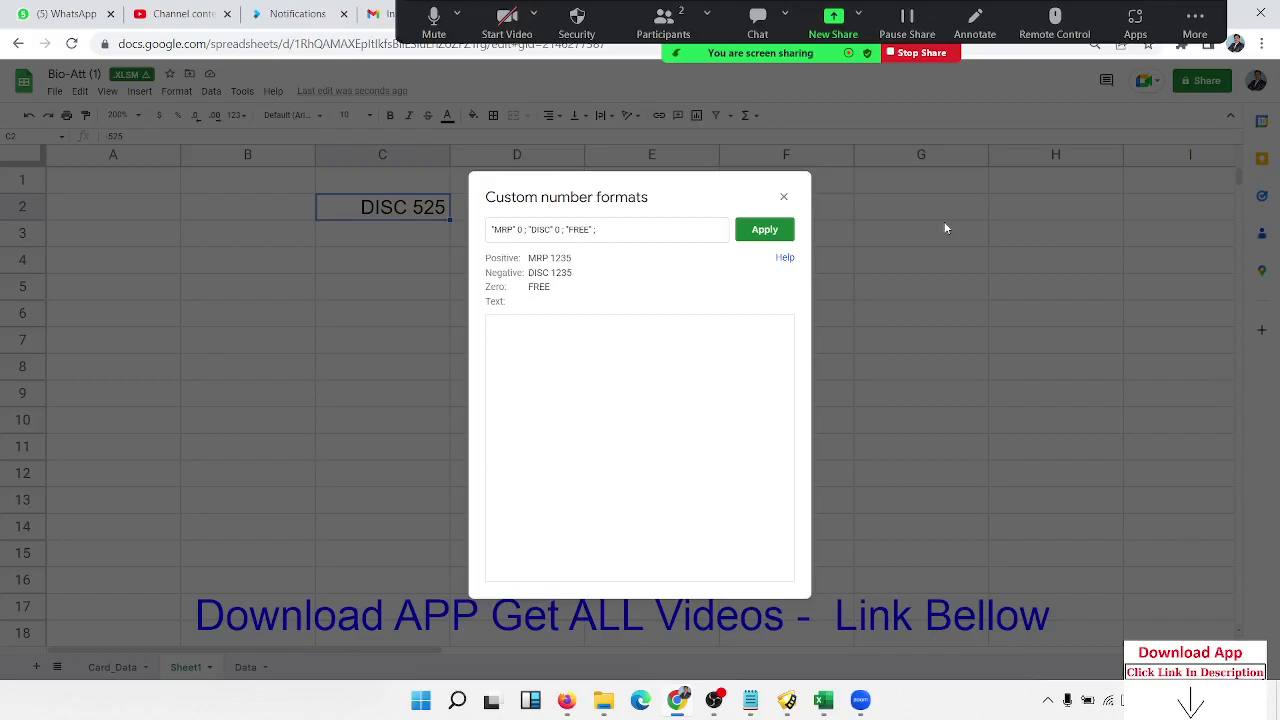
text( "DN)
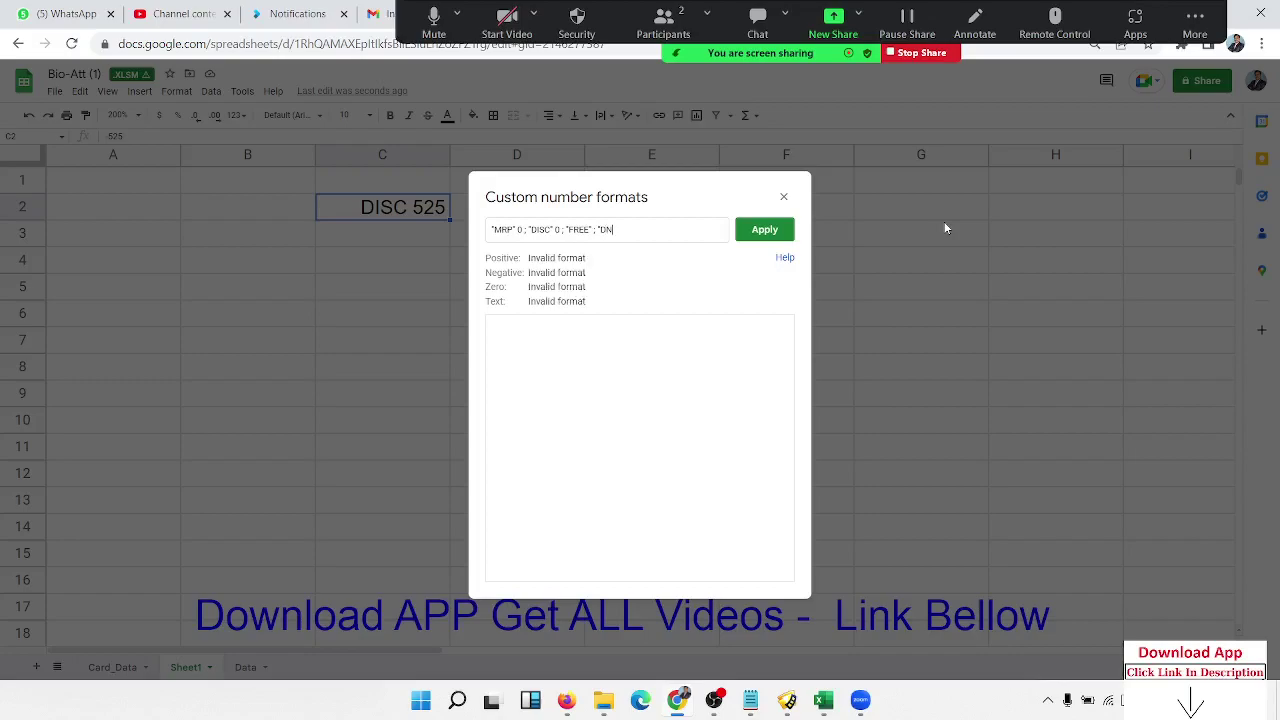
text(F)
text(")
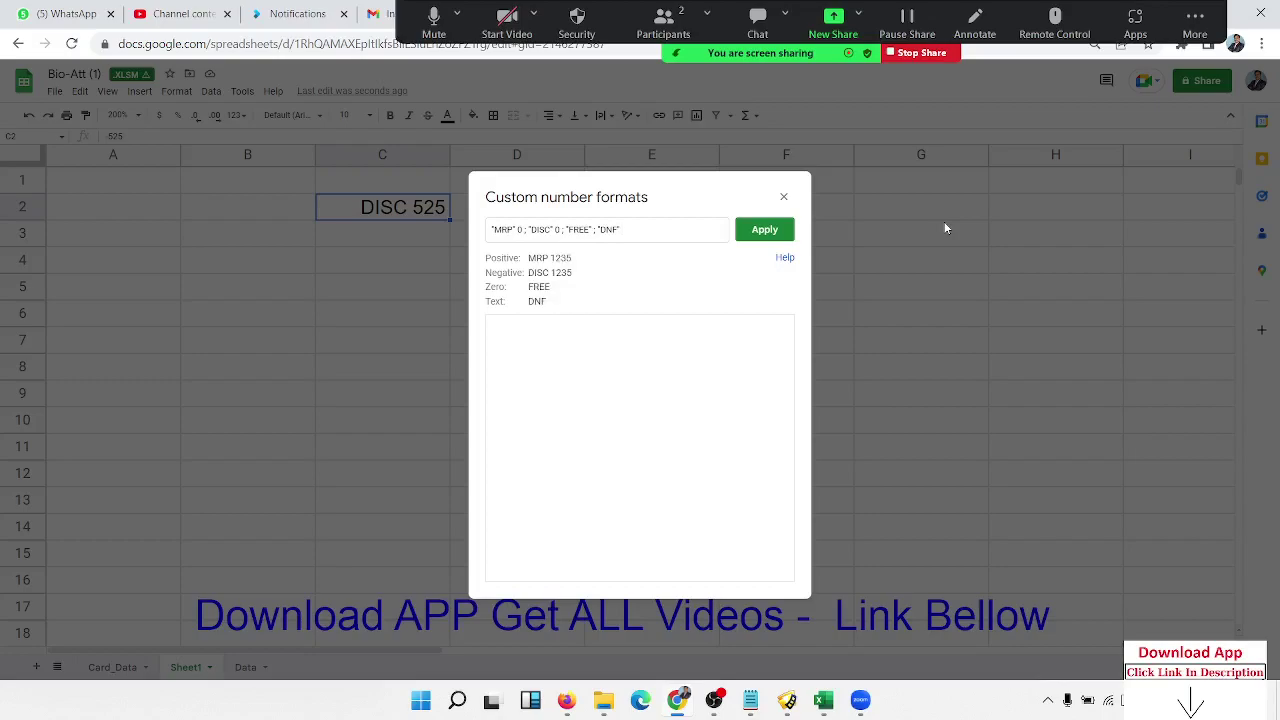
text( @)
Step: Apply the four-part format, then test C2 with 0 and the text asdsad
click(764, 229)
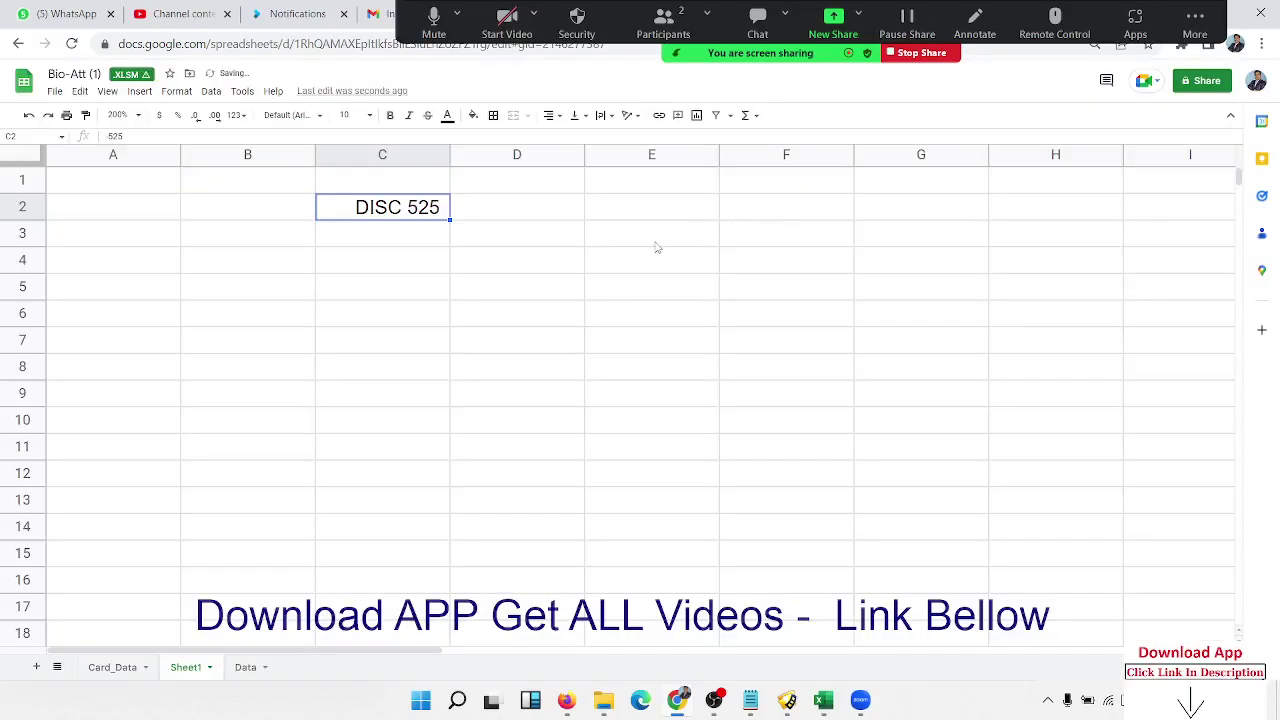
text(0)
key(Return)
key(Up)
text(asd)
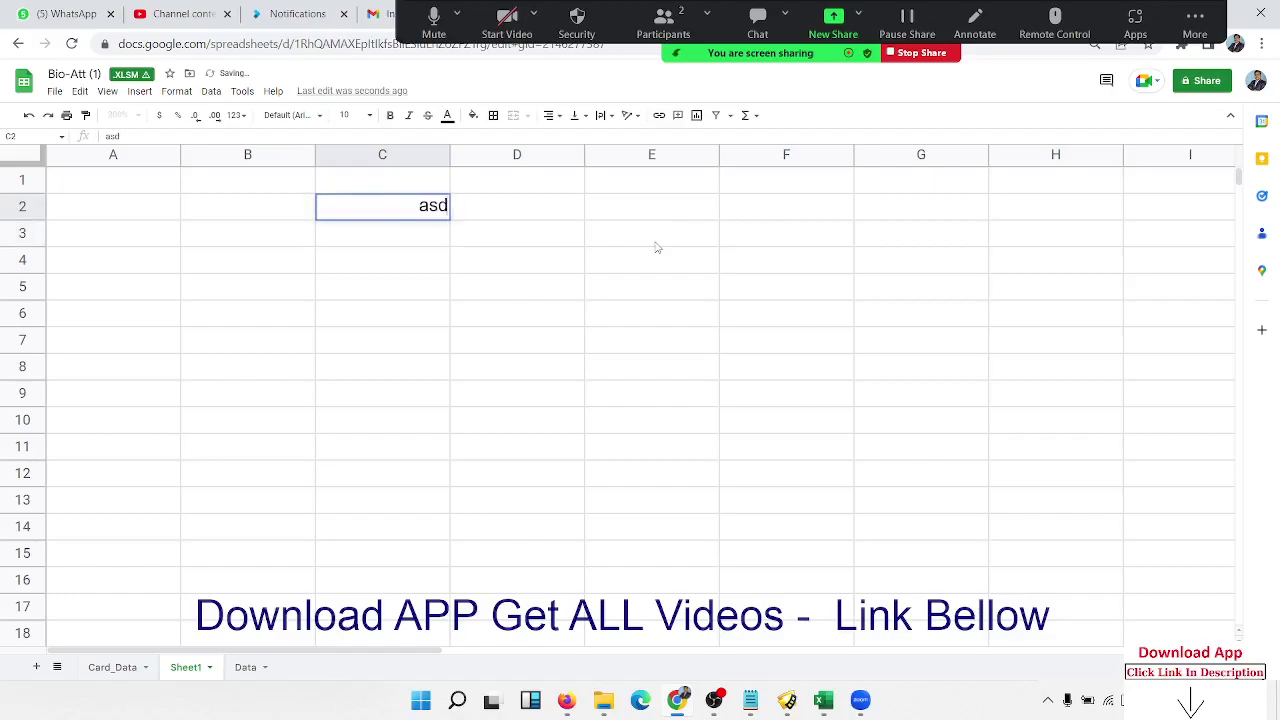
text(sad)
key(Return)
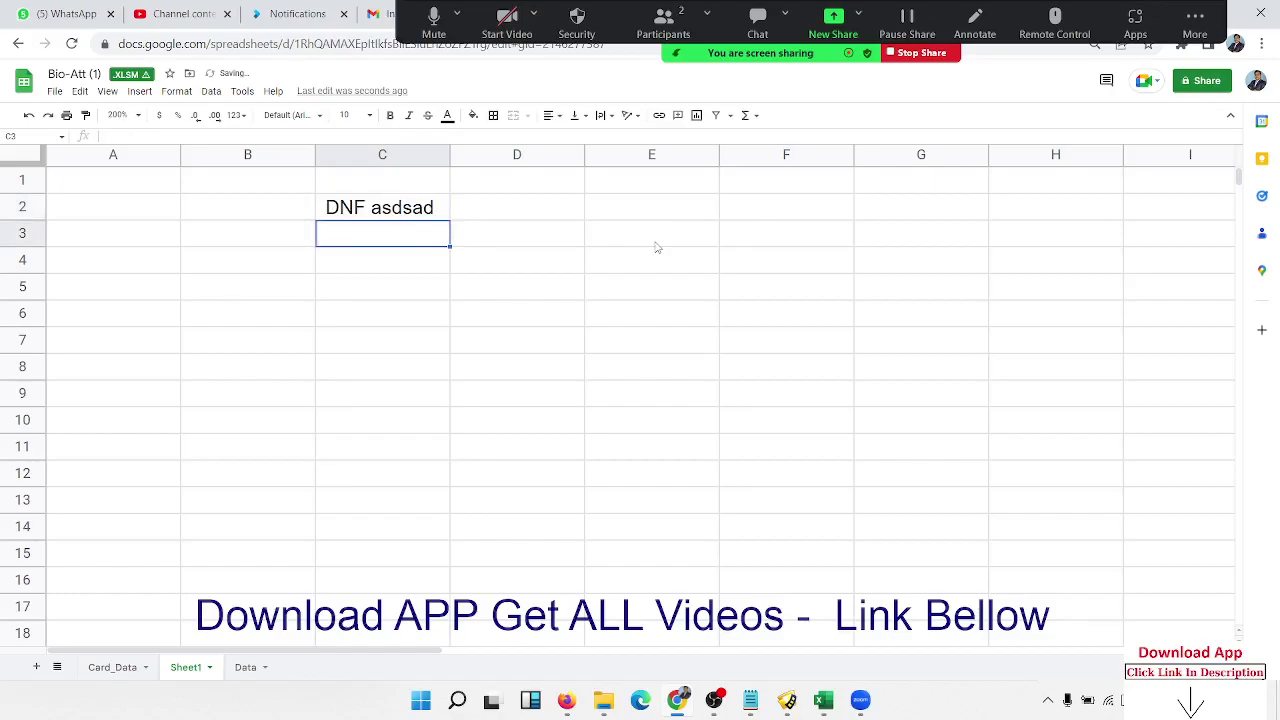
key(Up)
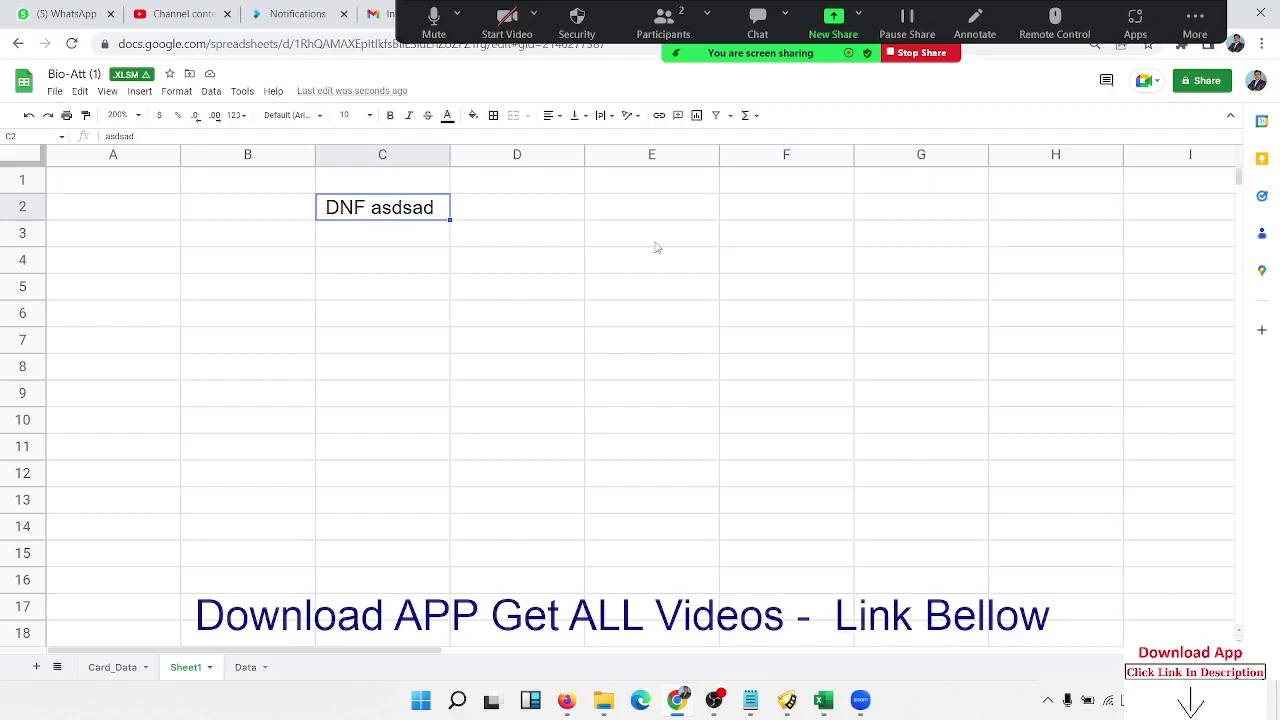
Step: On Card_Data, confirm the Name and Sdate data run down to row 730
click(128, 664)
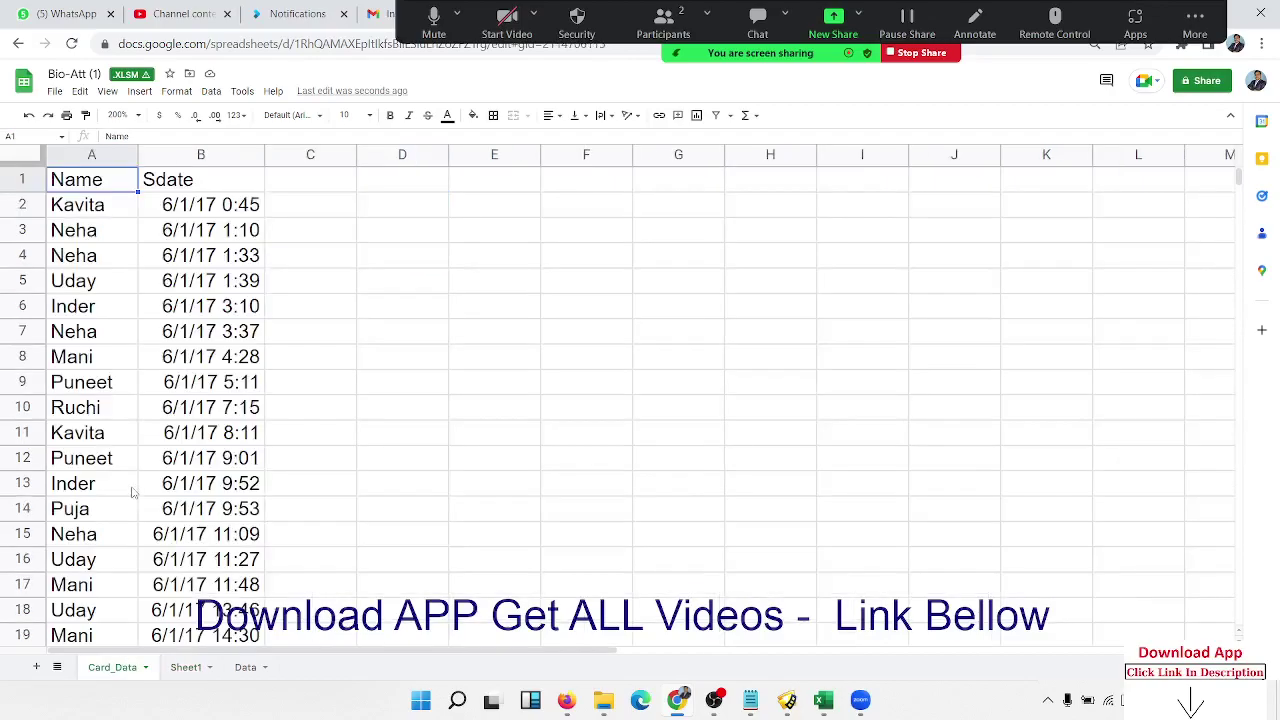
key(Right)
key(Left)
key(ctrl+Down)
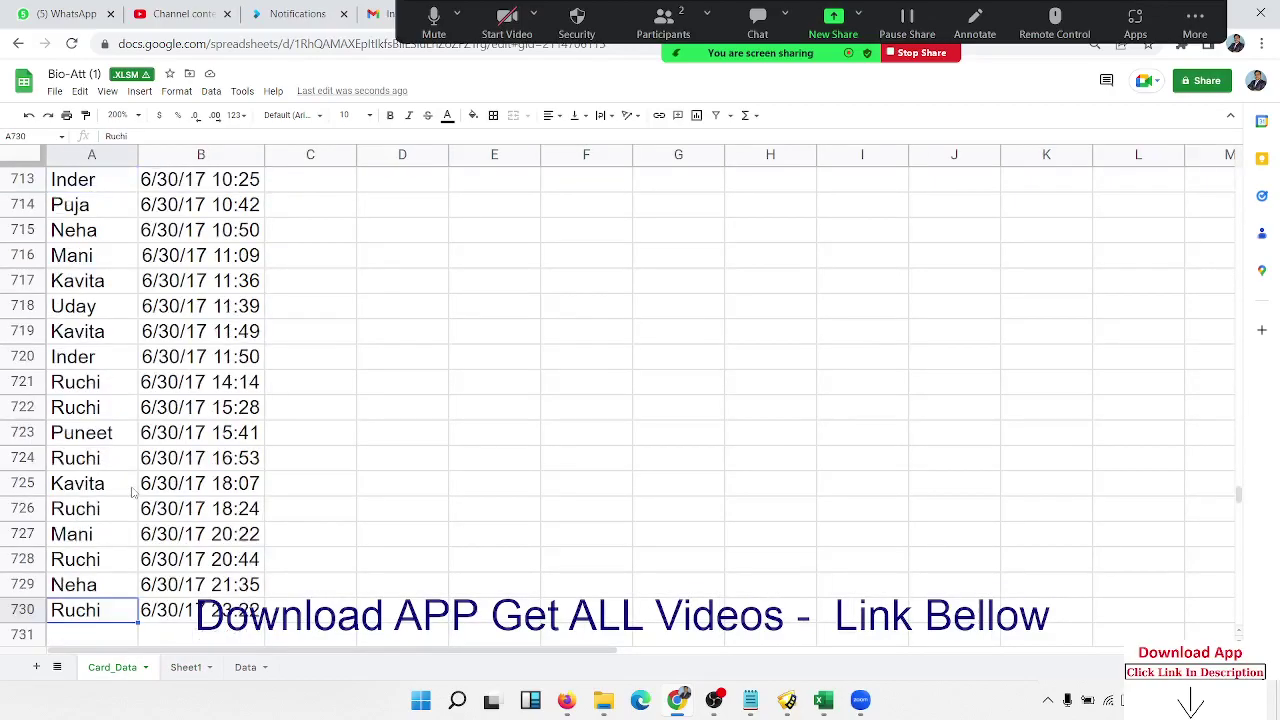
key(ctrl+Up)
key(ctrl+Down)
key(ctrl+Up)
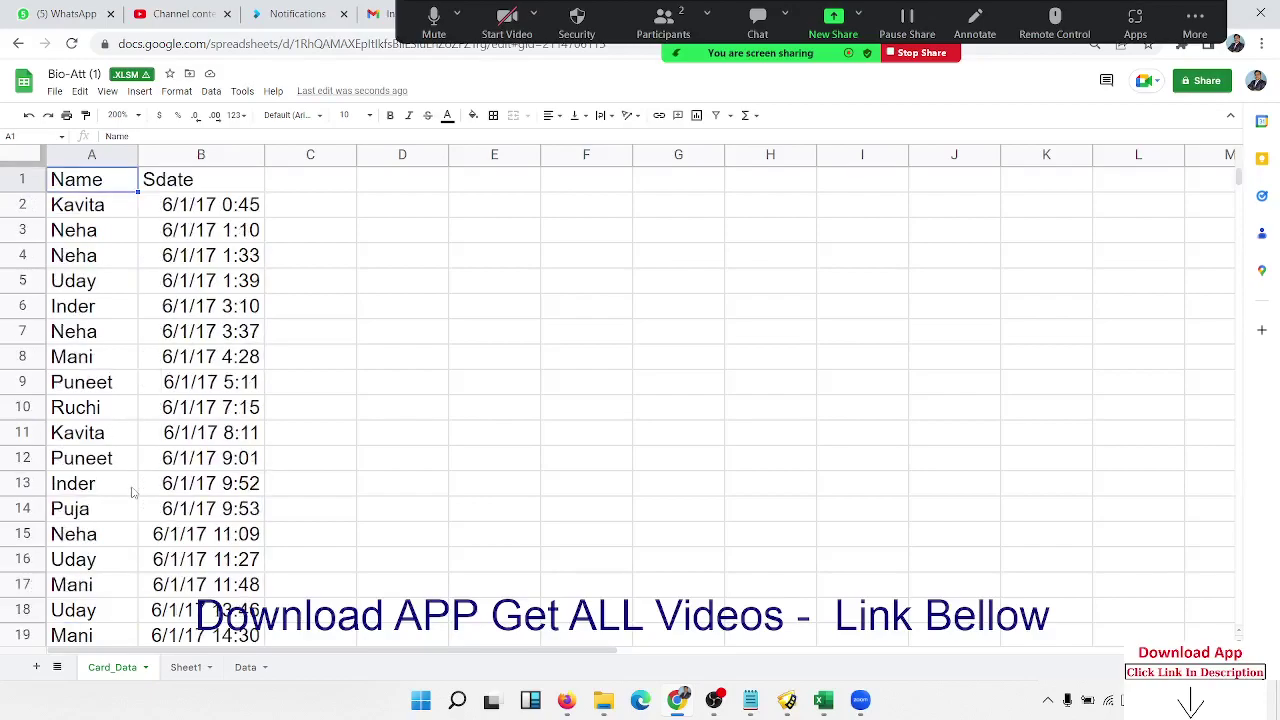
key(Right)
key(Down)
key(ctrl+Down)
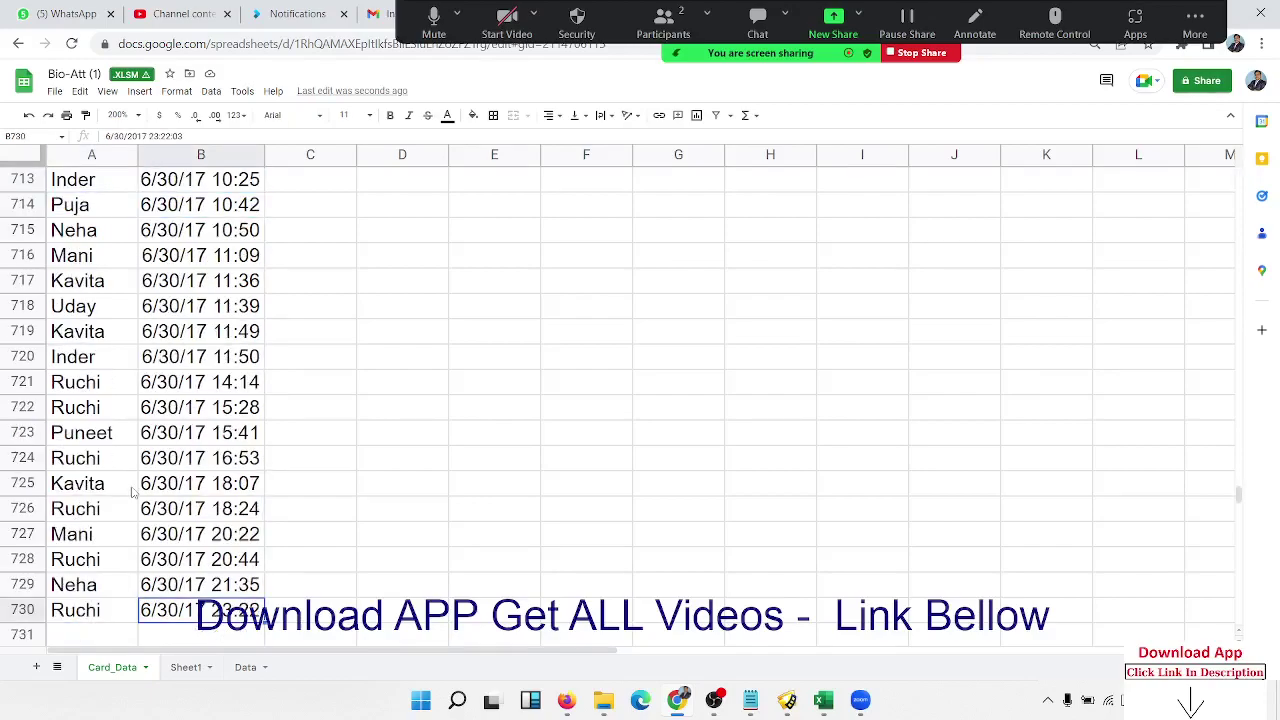
key(ctrl+Up)
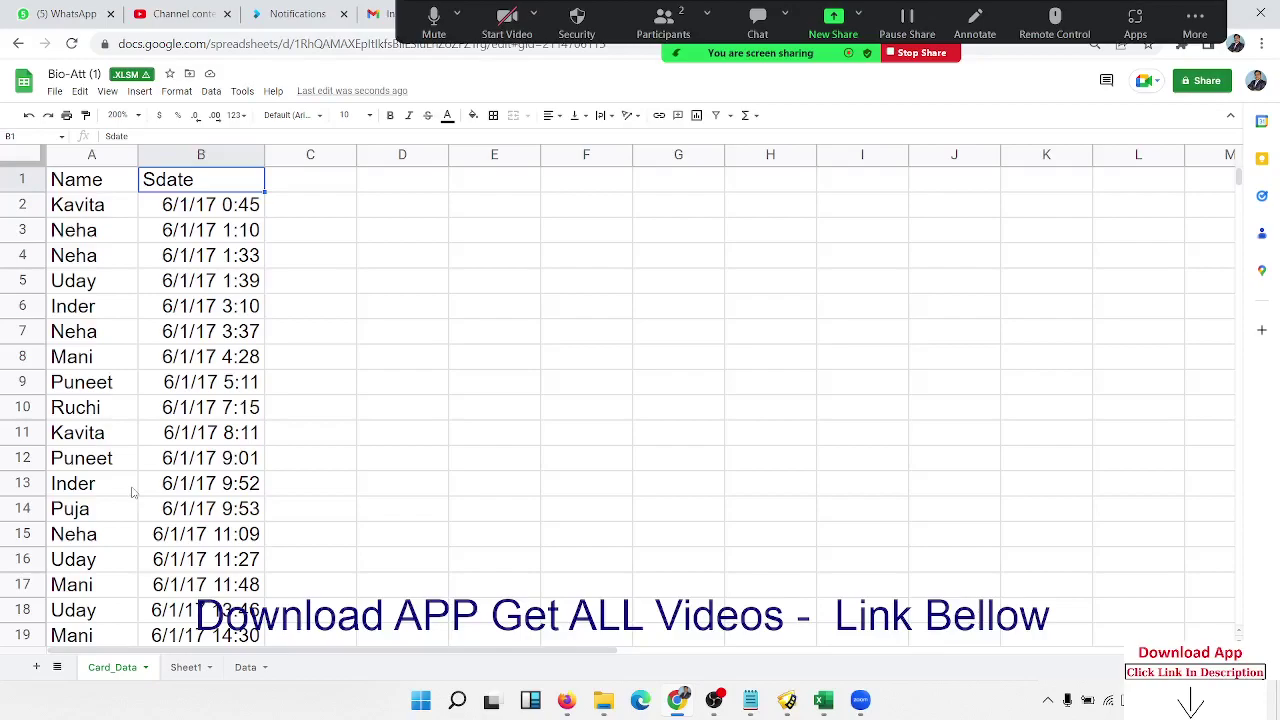
key(Down)
key(Down)
key(ctrl+Down)
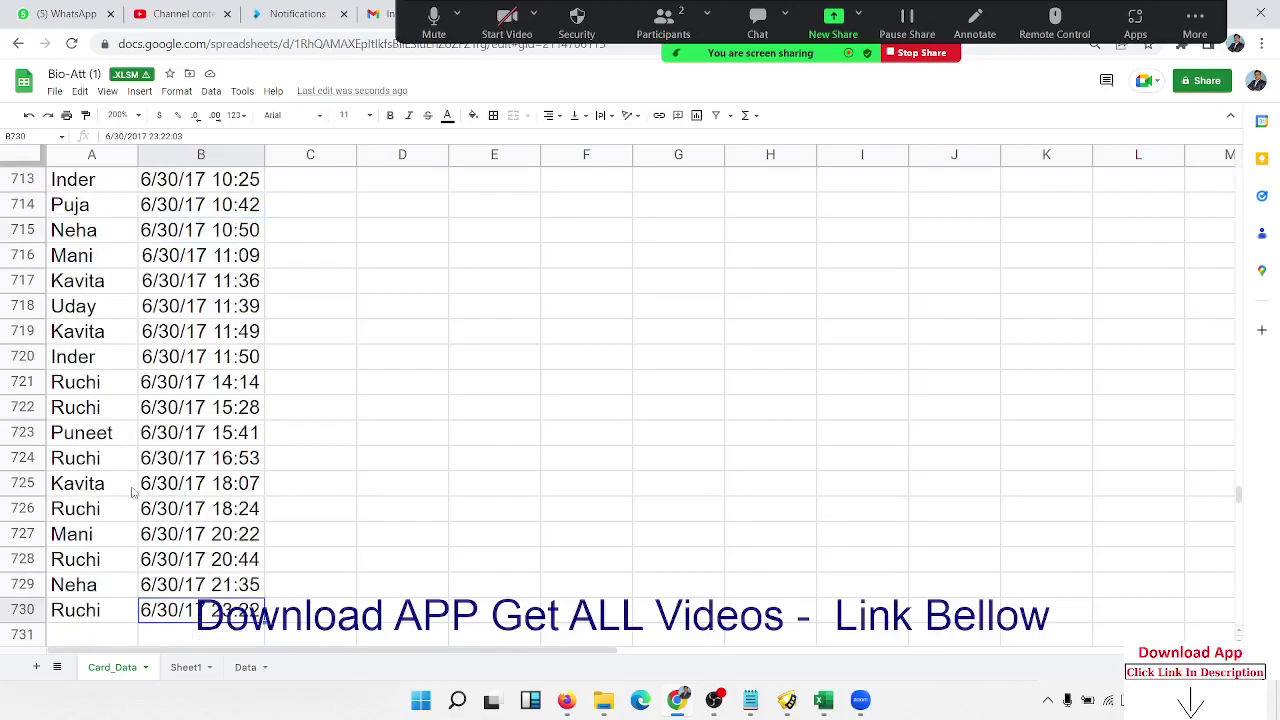
key(ctrl+Up)
key(Down)
key(ctrl+Down)
key(ctrl+Up)
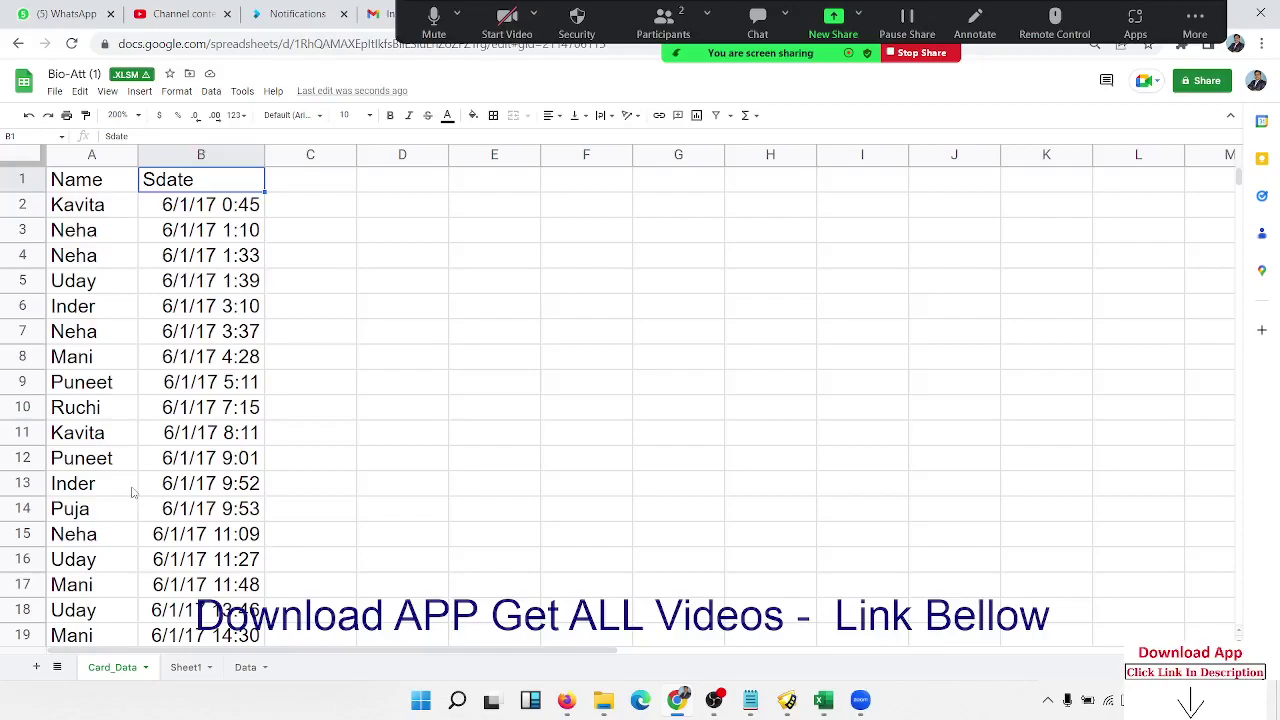
Step: Select A1:B730 covering the Name and Sdate columns
key(Left)
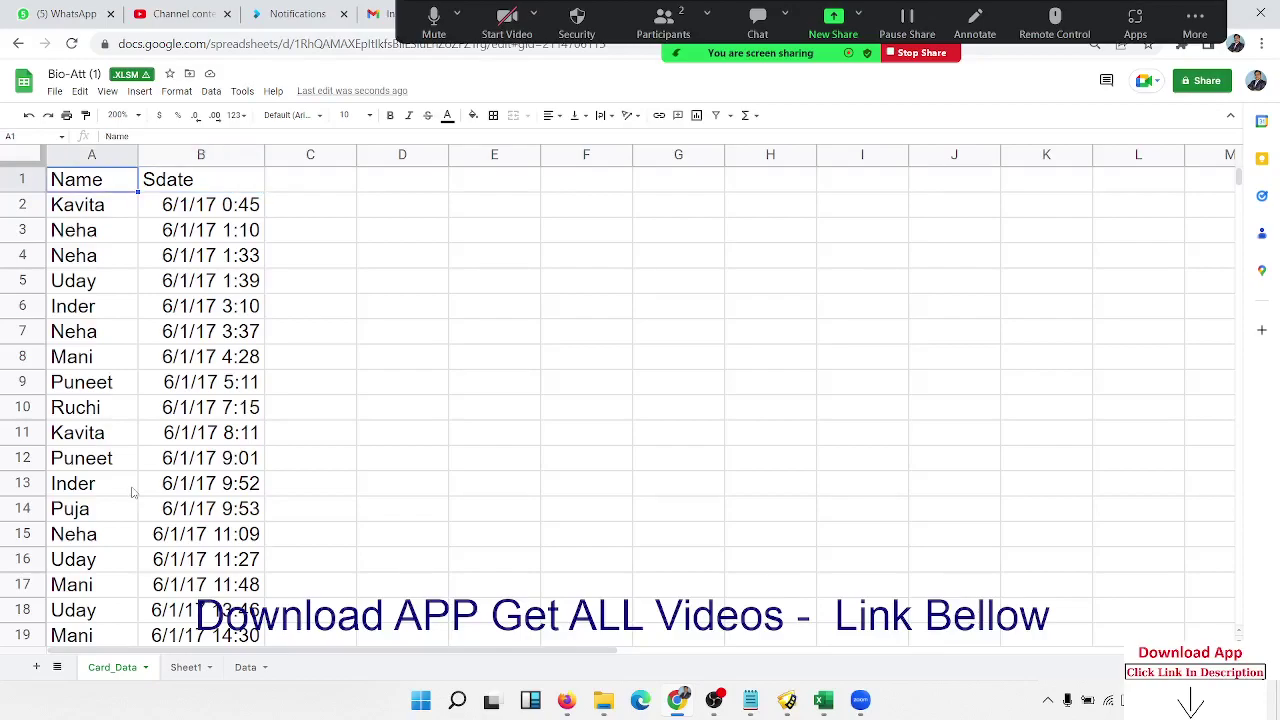
key(shift+Right)
key(ctrl+shift+Down)
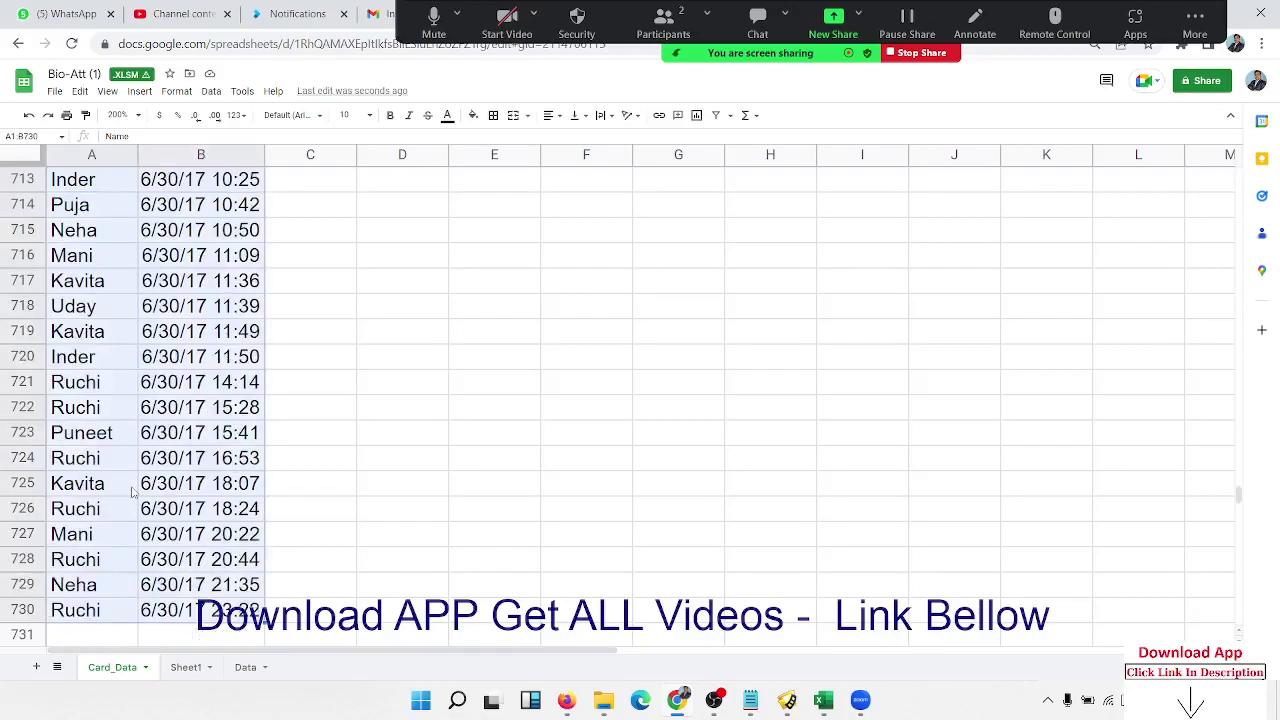
Step: Insert a pivot table of the selected range on a new sheet
click(137, 91)
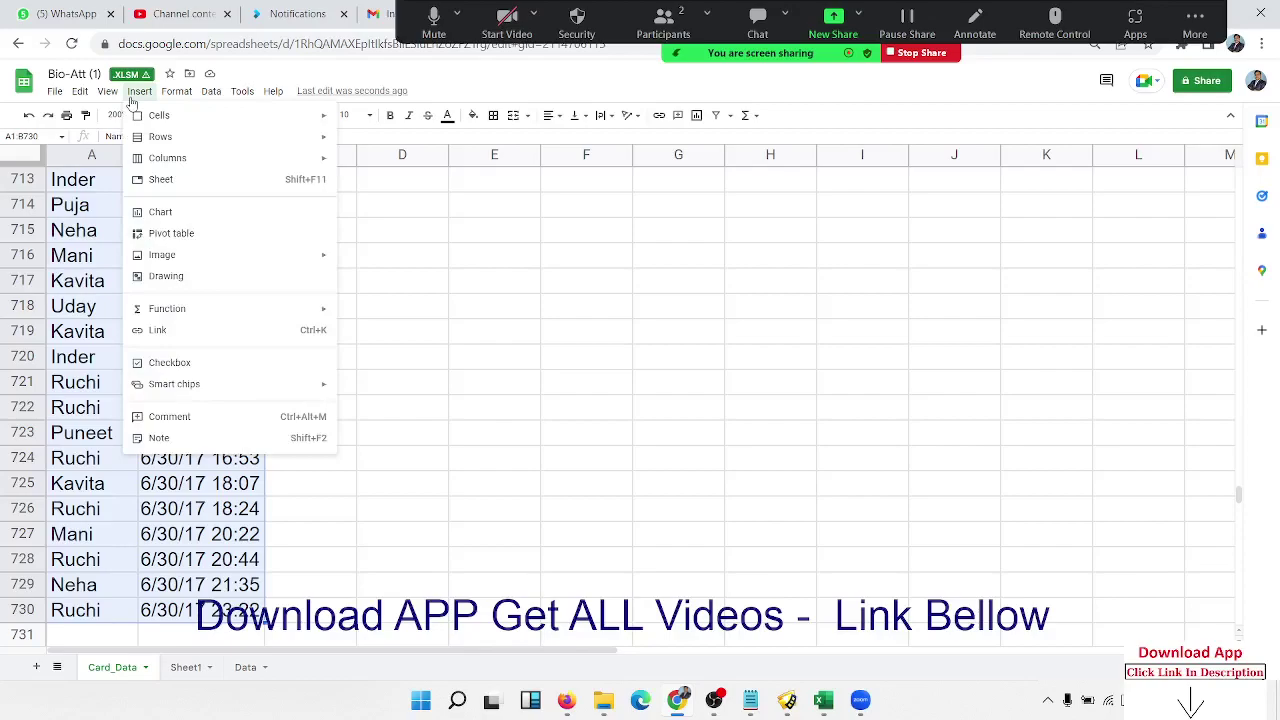
click(176, 233)
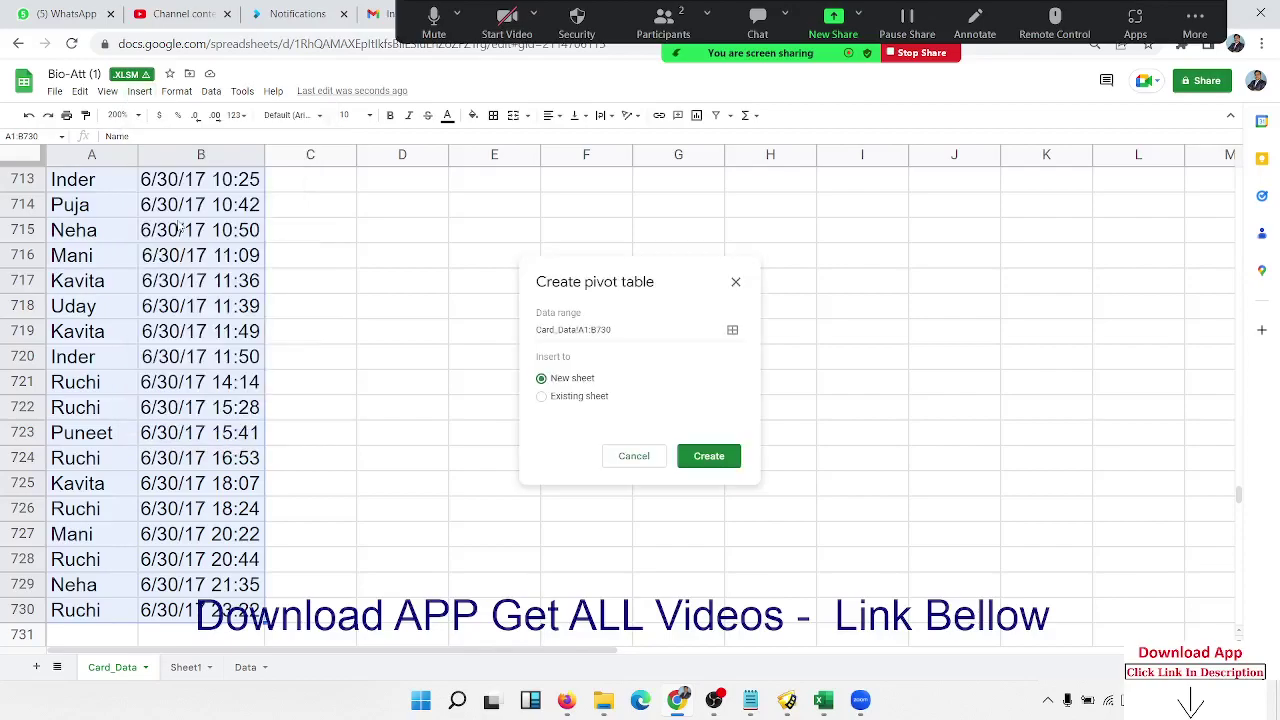
click(705, 458)
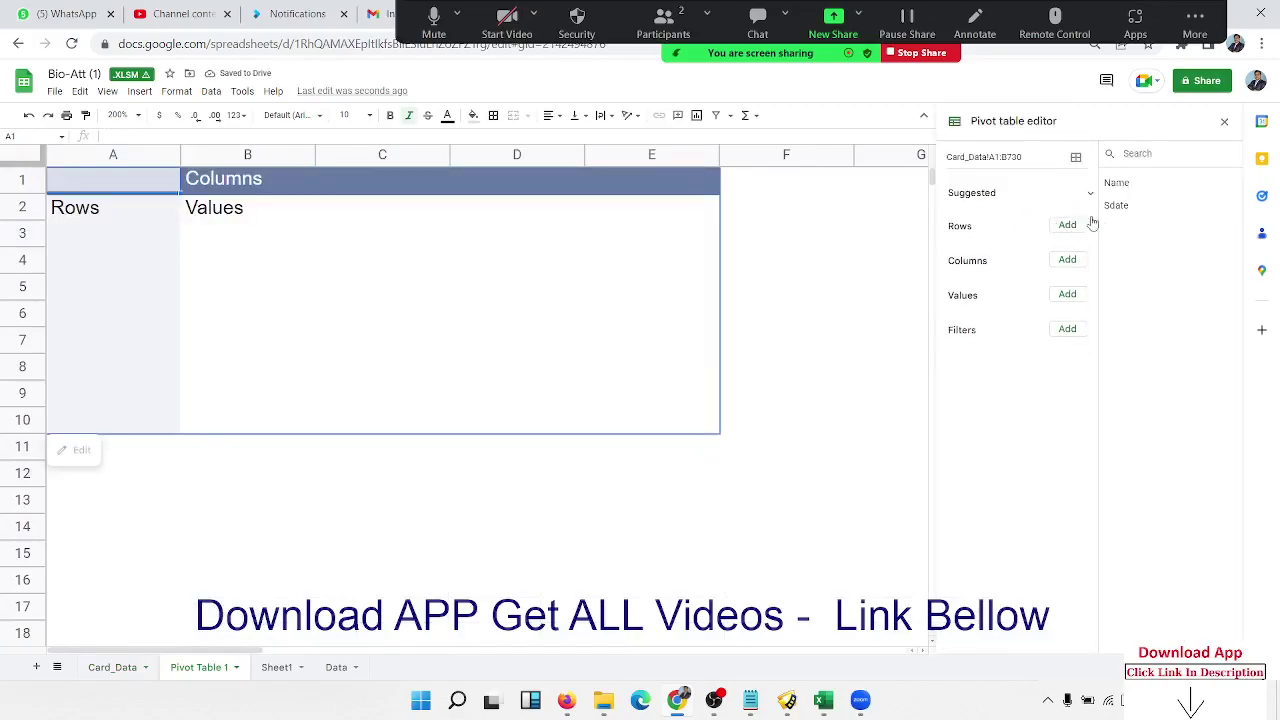
Step: Add Name as the pivot table's rows
drag(1125, 187, 1066, 230)
click(1066, 228)
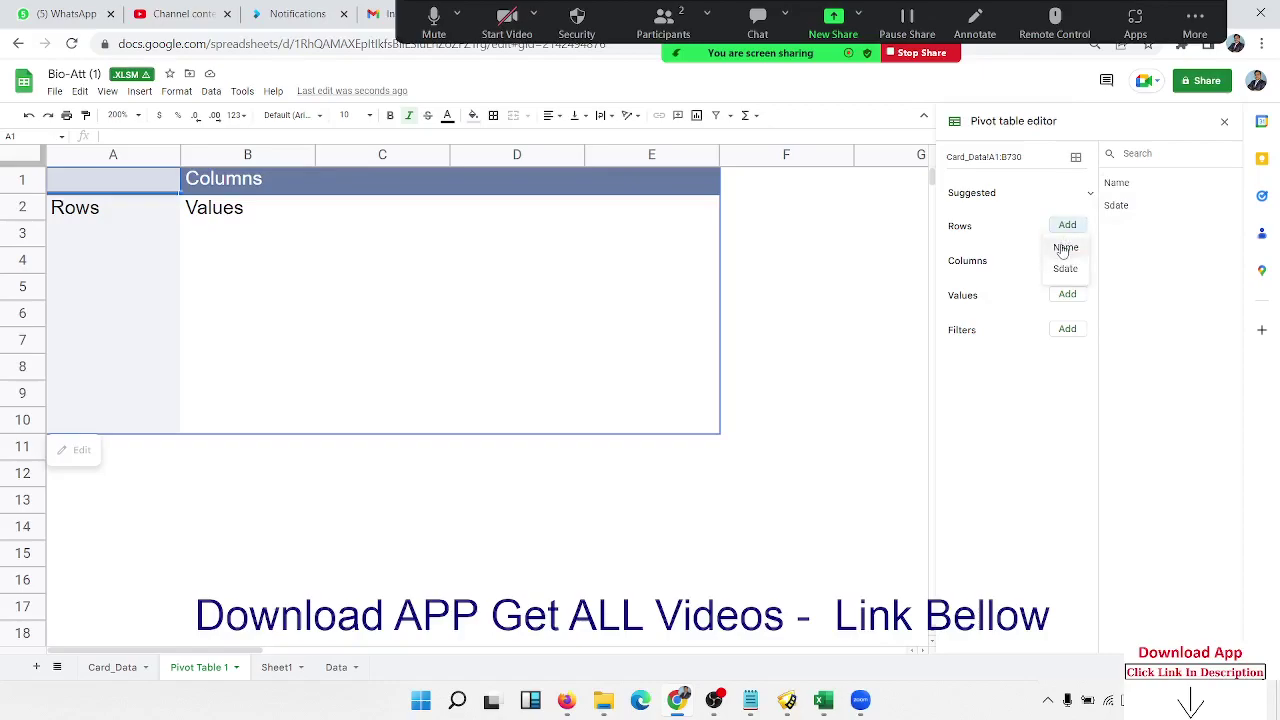
click(1065, 248)
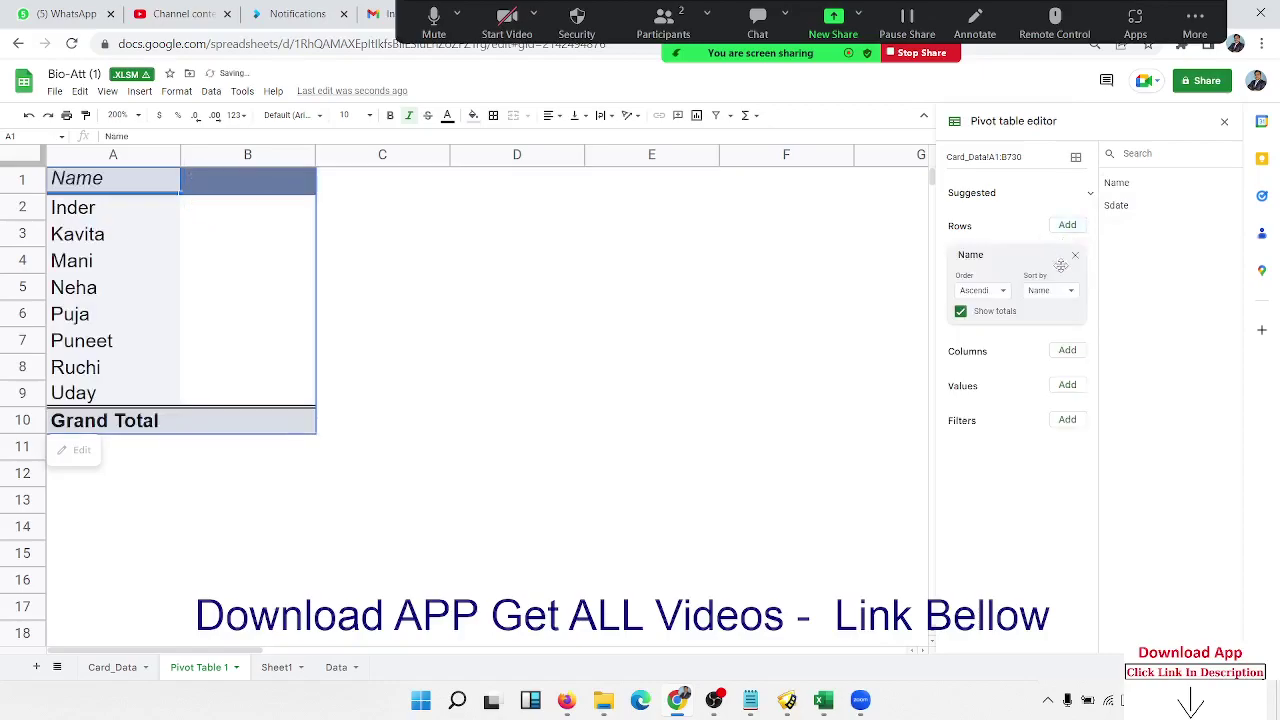
click(1068, 352)
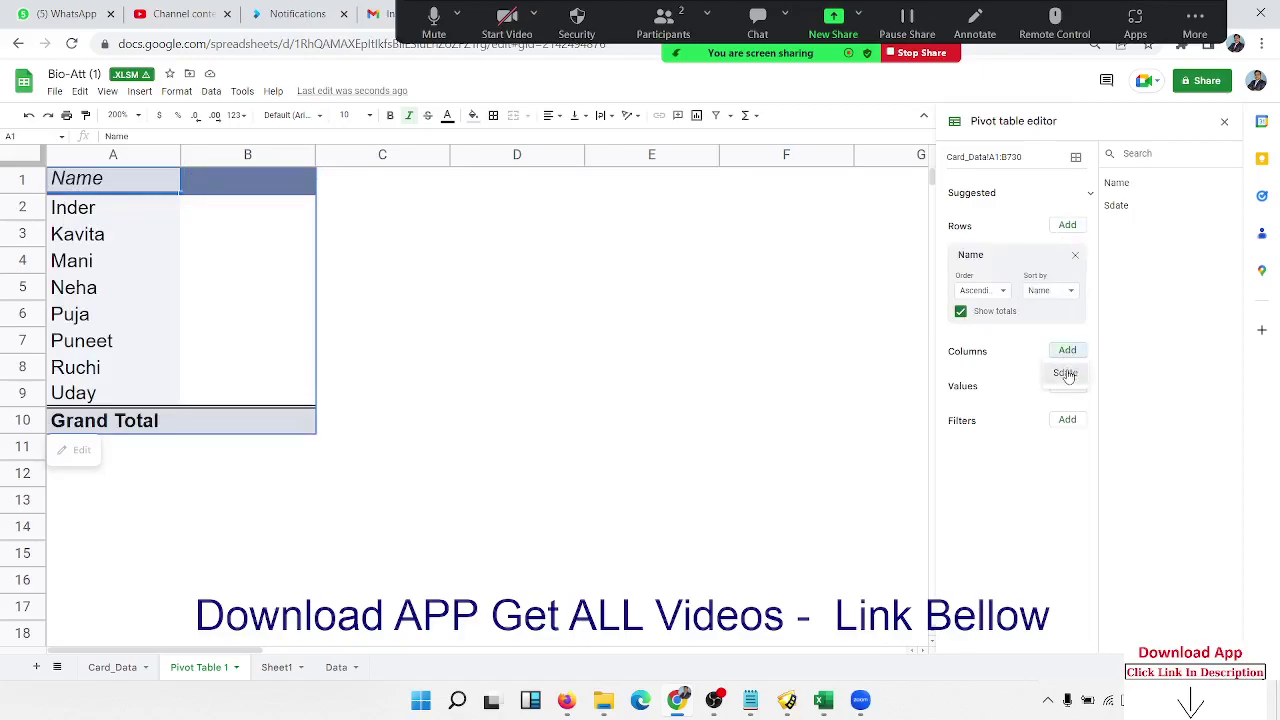
Step: Add Sdate to the pivot columns and as a COUNTA value
click(1065, 373)
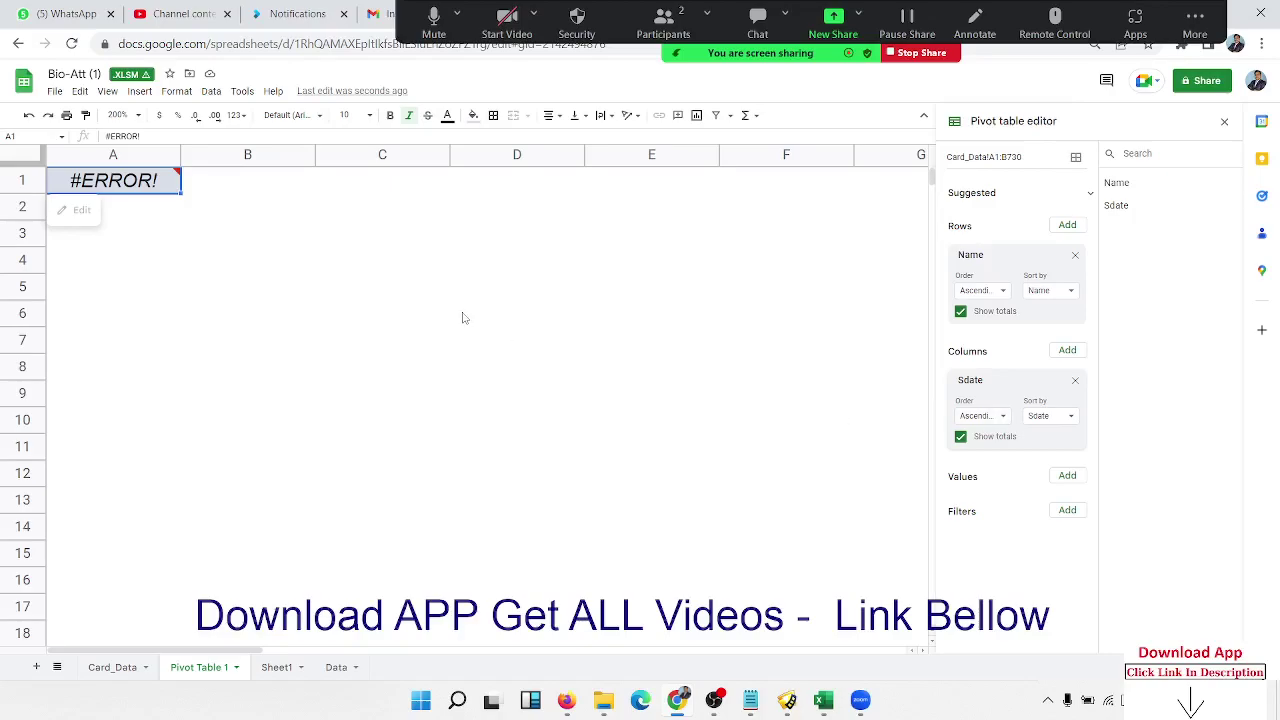
click(1069, 477)
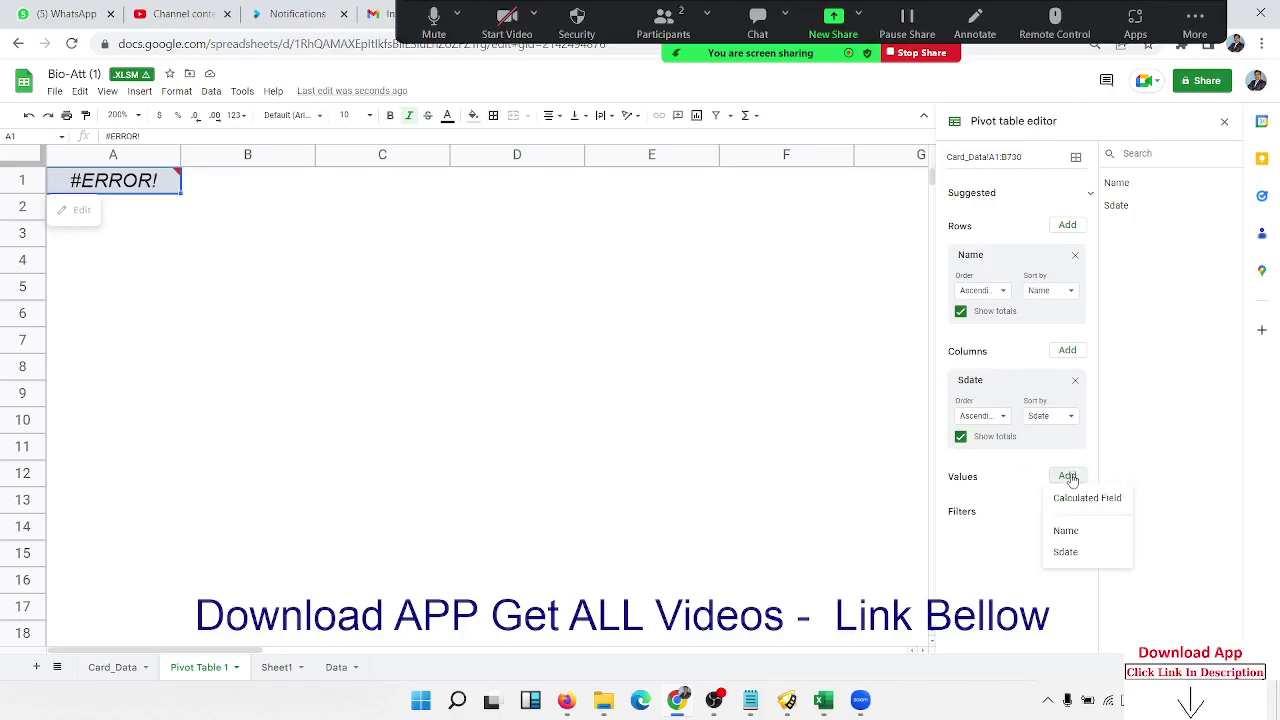
click(1068, 553)
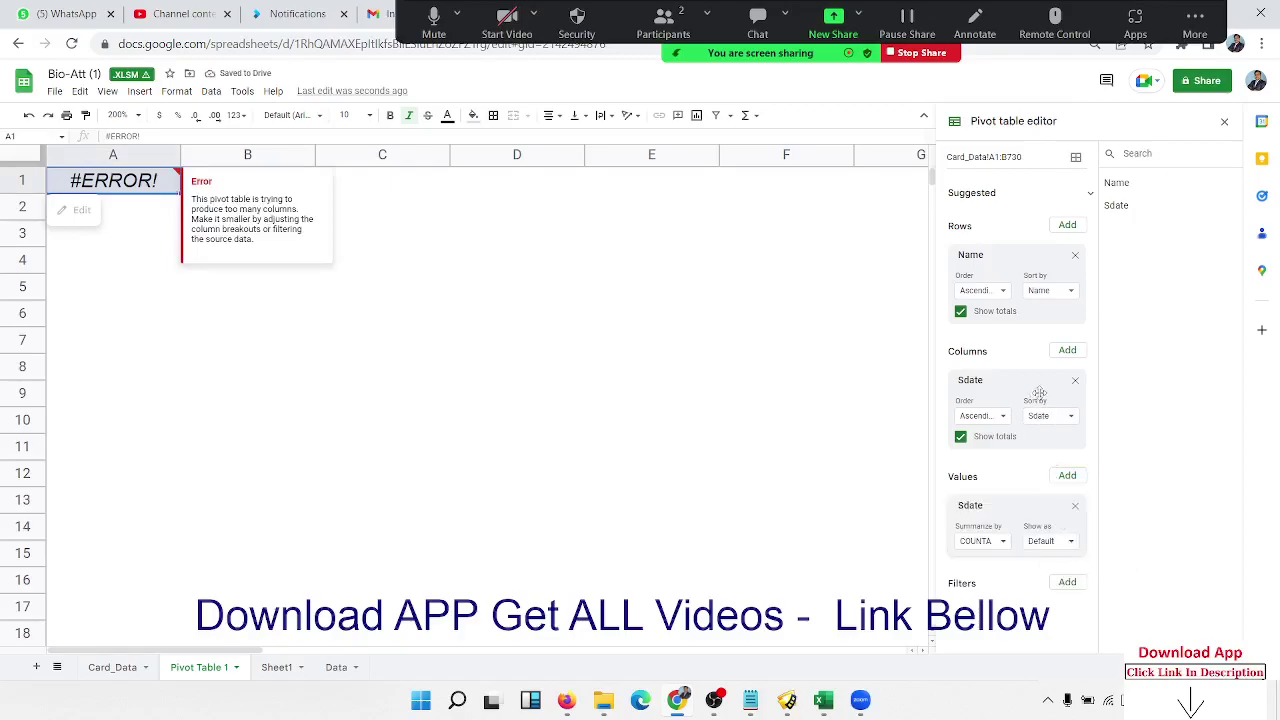
Step: Try the Sdate and Name sort options, then remove Sdate from the columns
click(998, 420)
click(998, 420)
click(1037, 418)
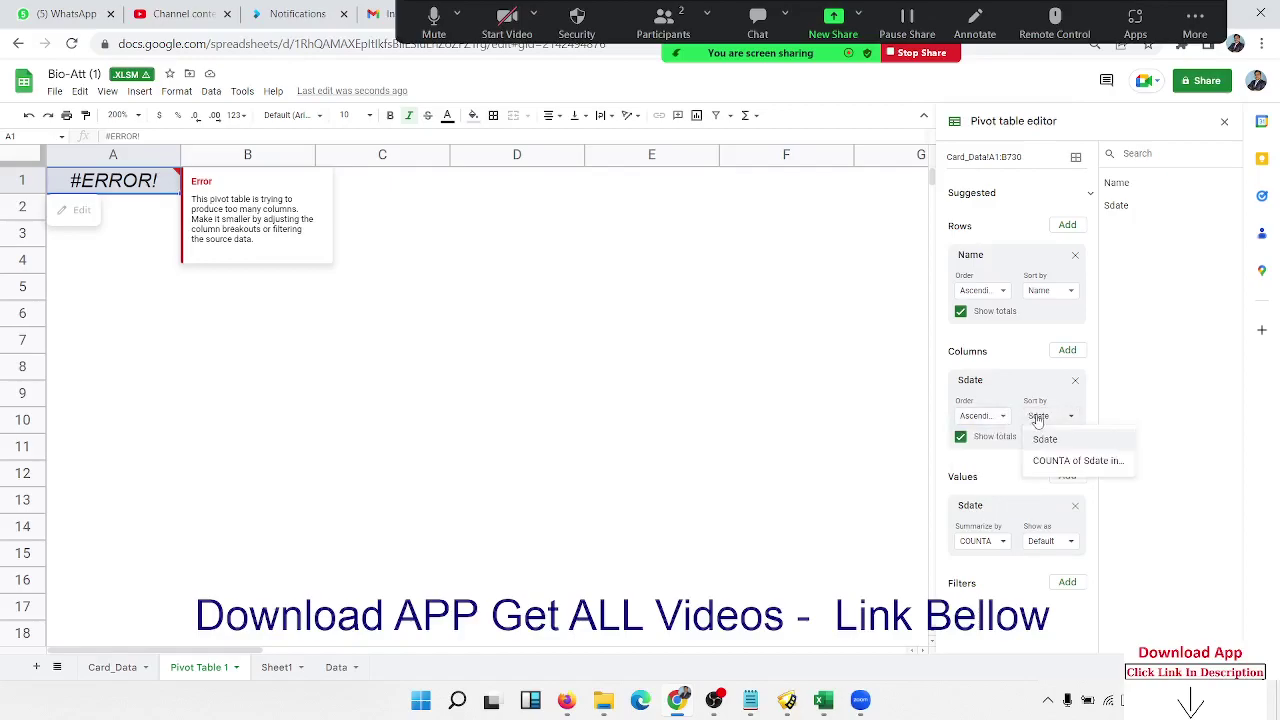
click(1060, 460)
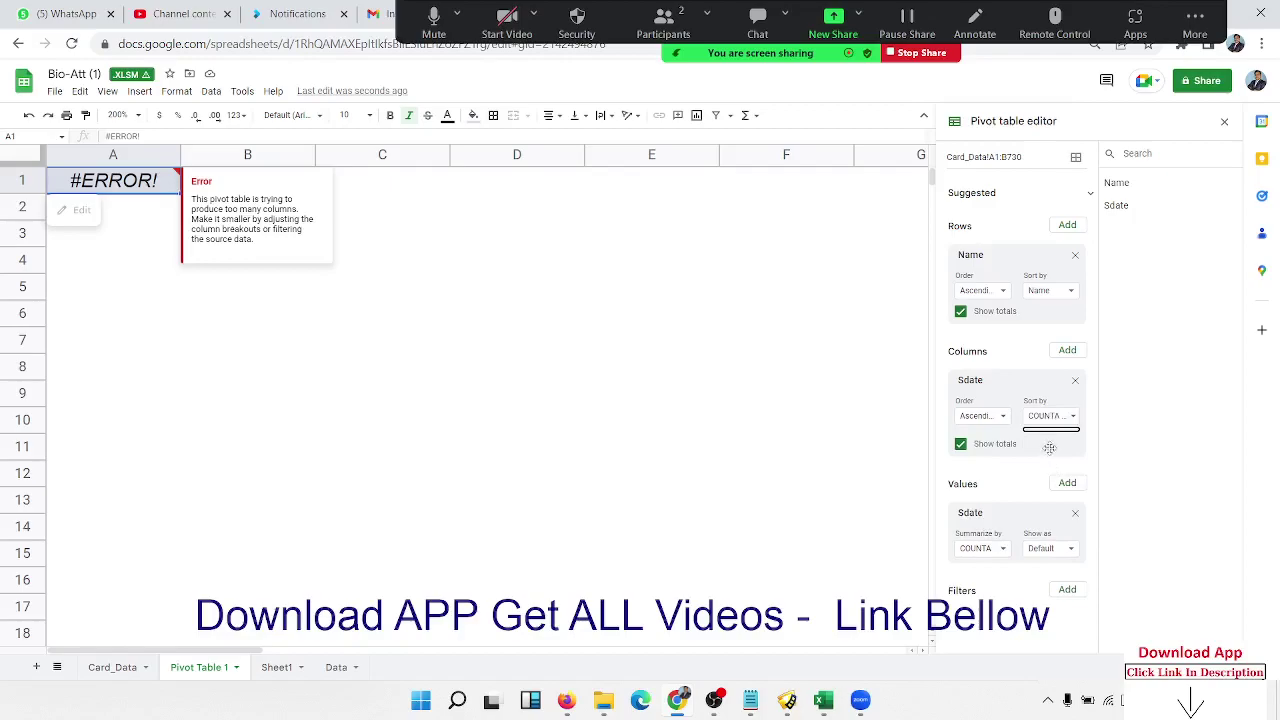
click(1047, 425)
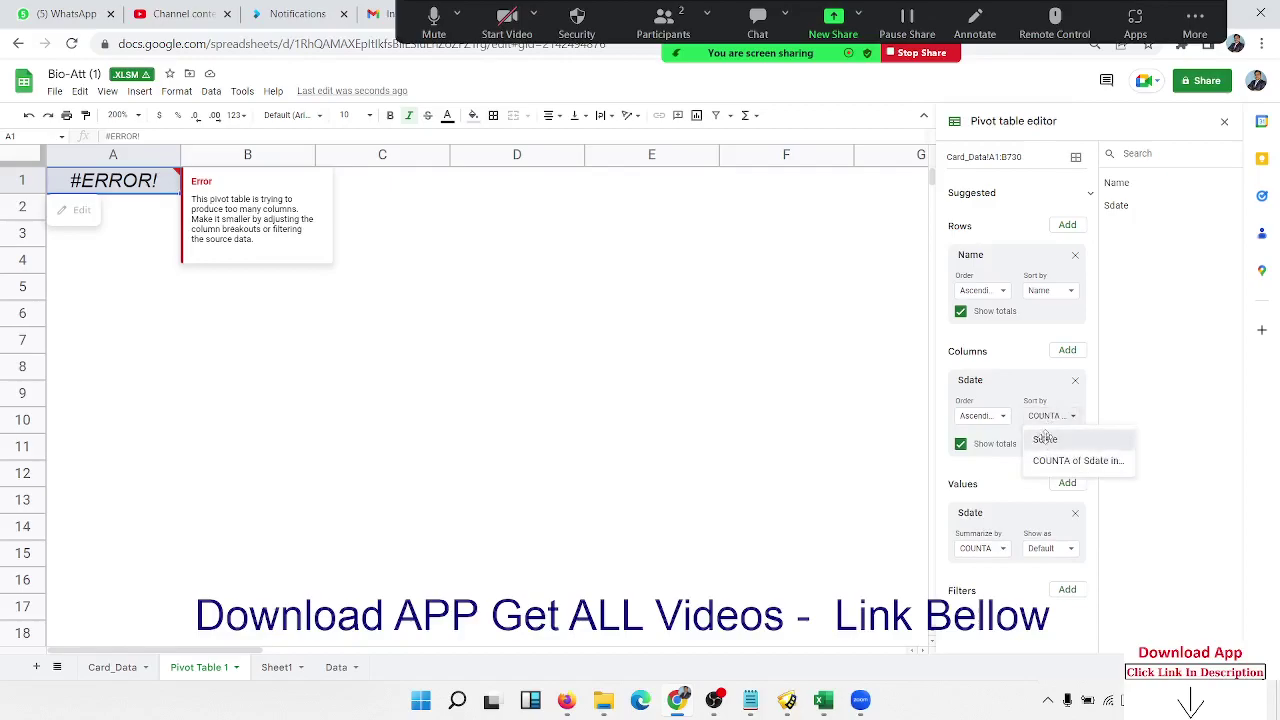
click(1045, 437)
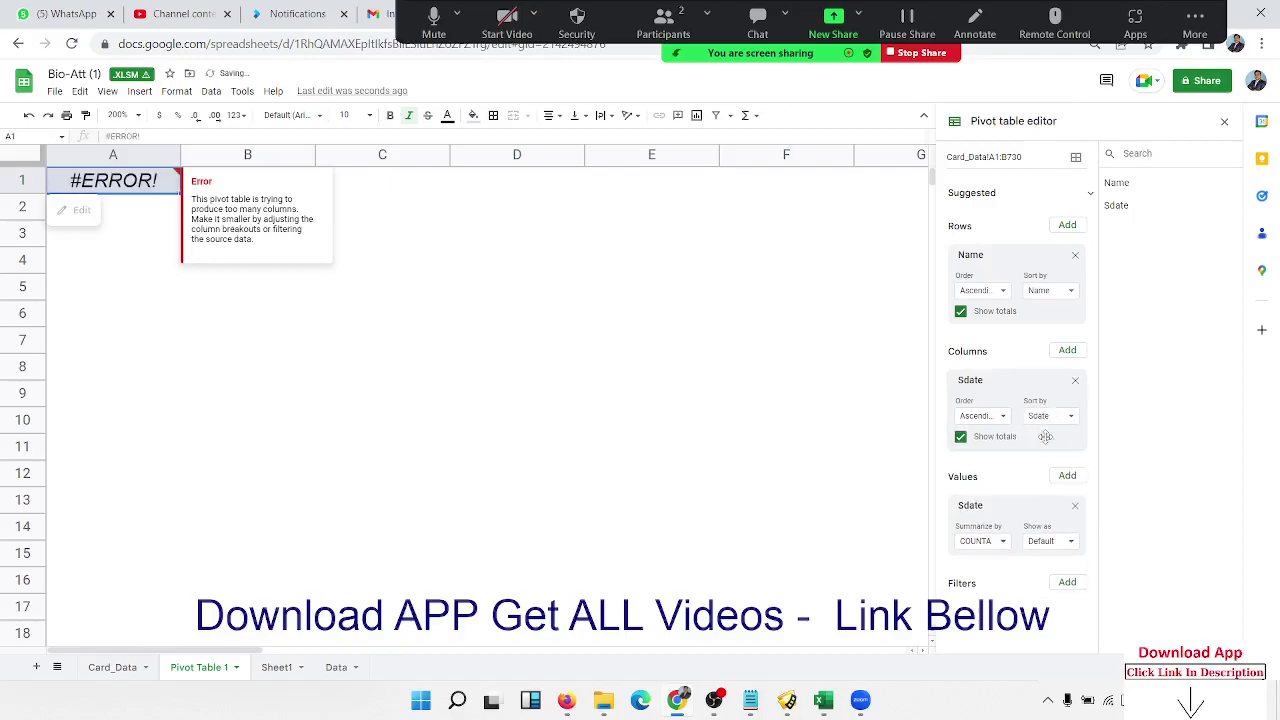
click(1040, 296)
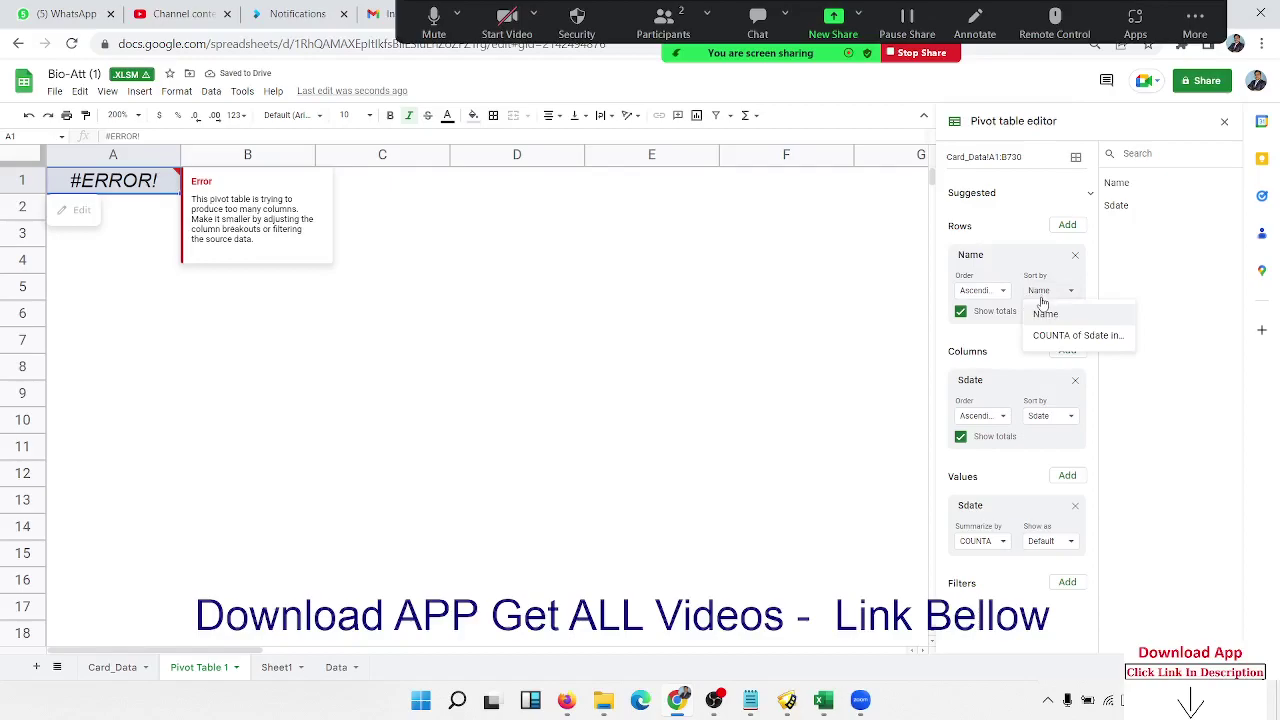
click(1003, 369)
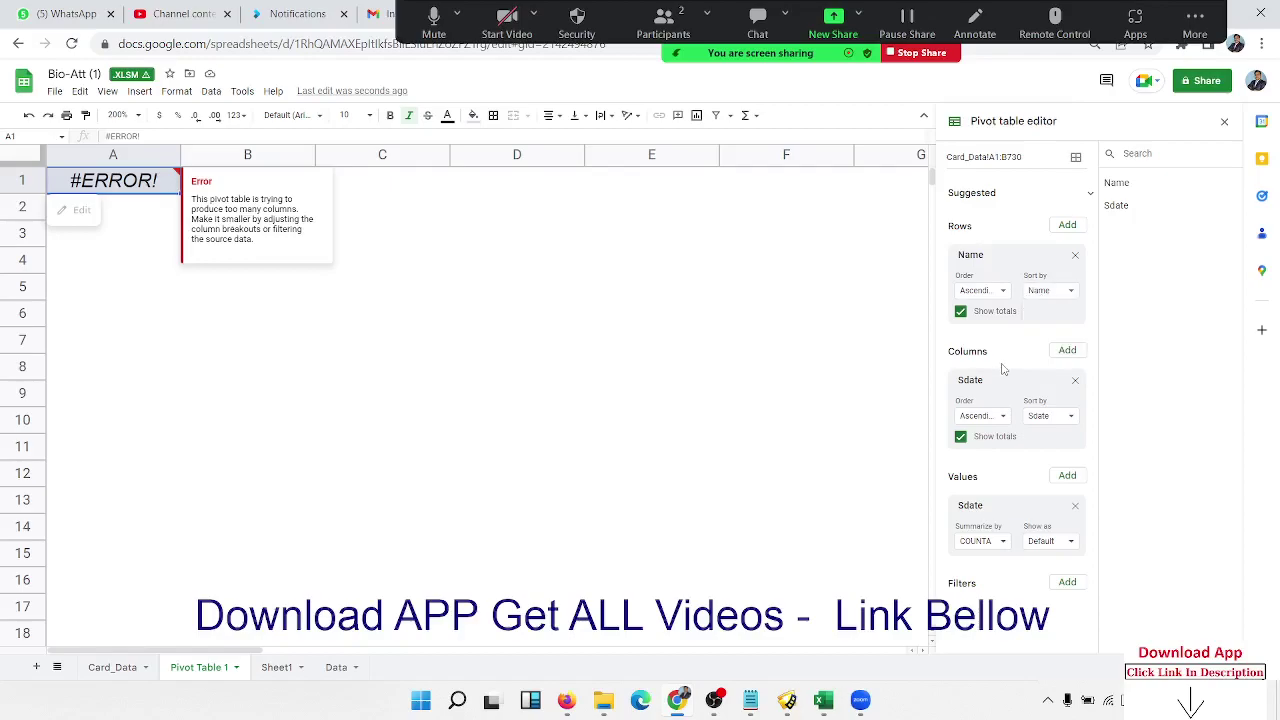
click(1075, 382)
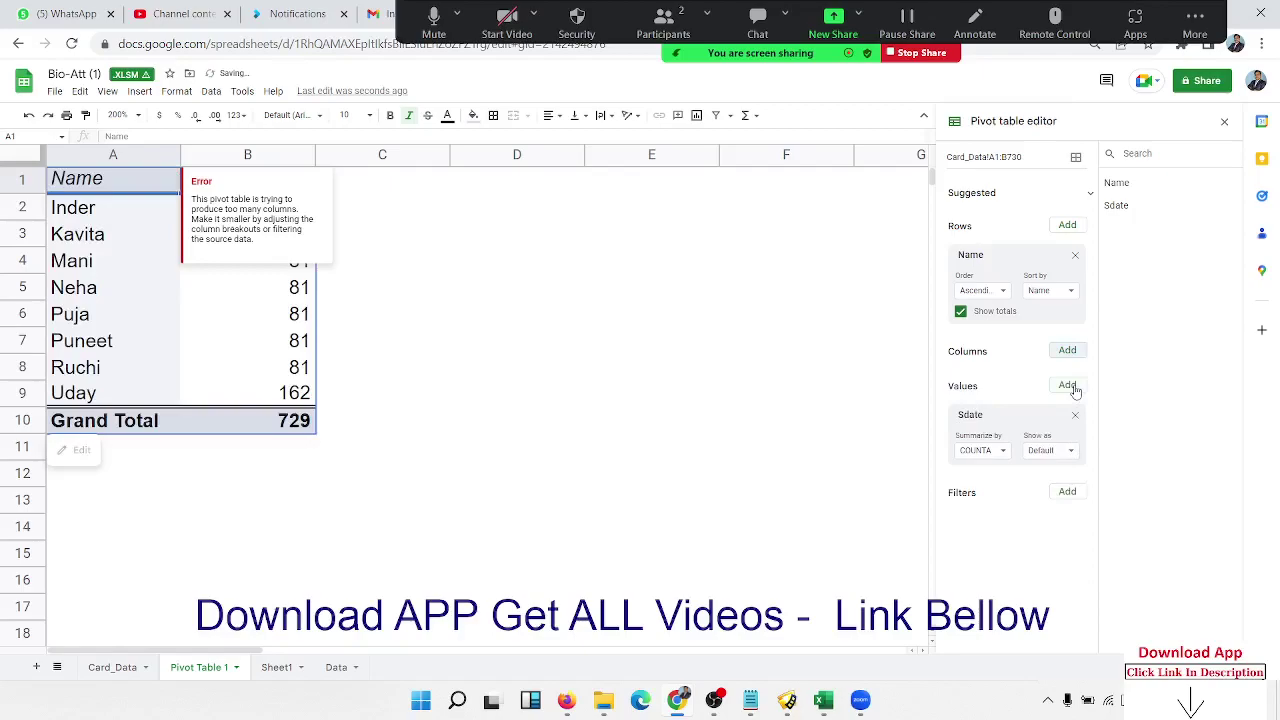
Step: Put Sdate back in the pivot columns, turn off its totals, and review its sort options
click(245, 340)
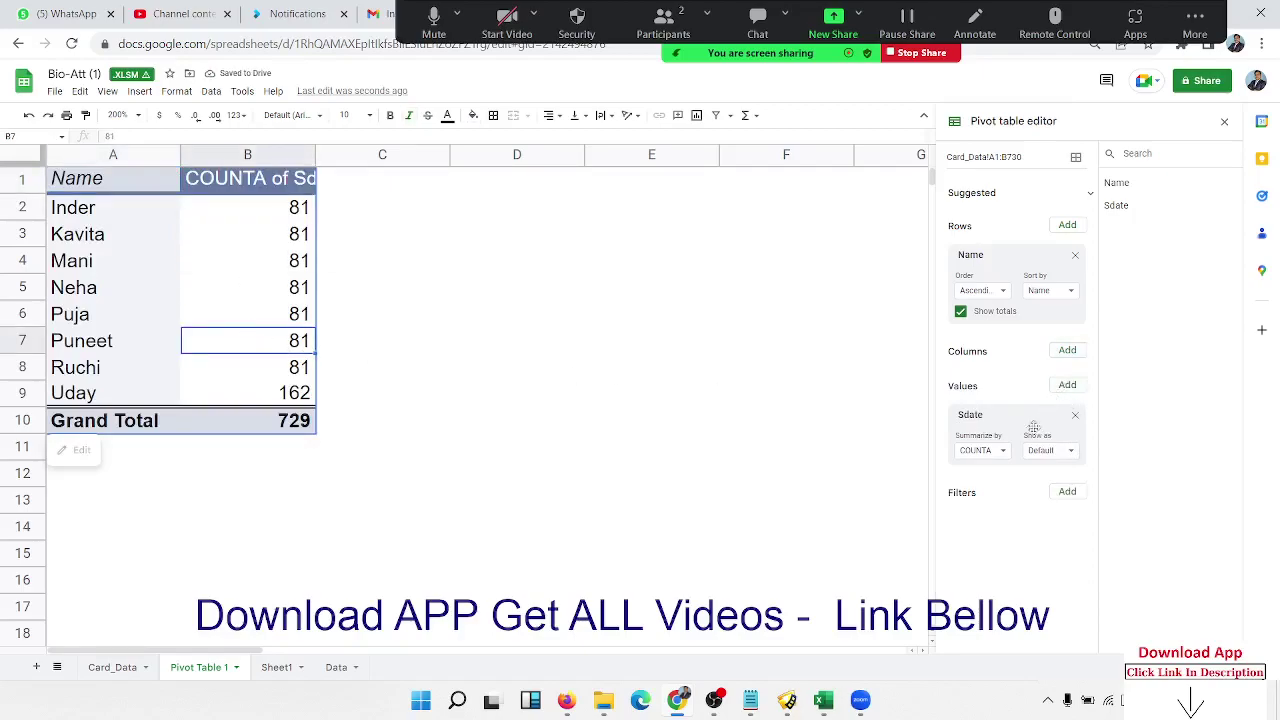
click(1067, 352)
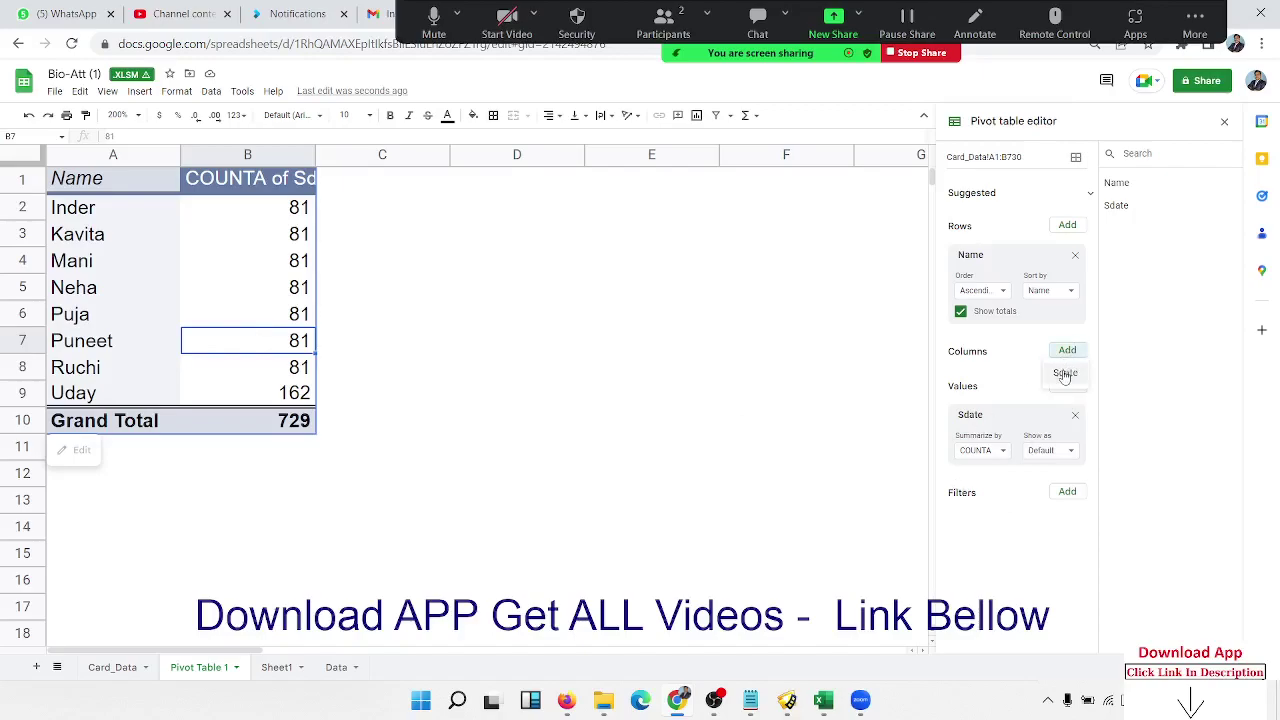
click(1065, 374)
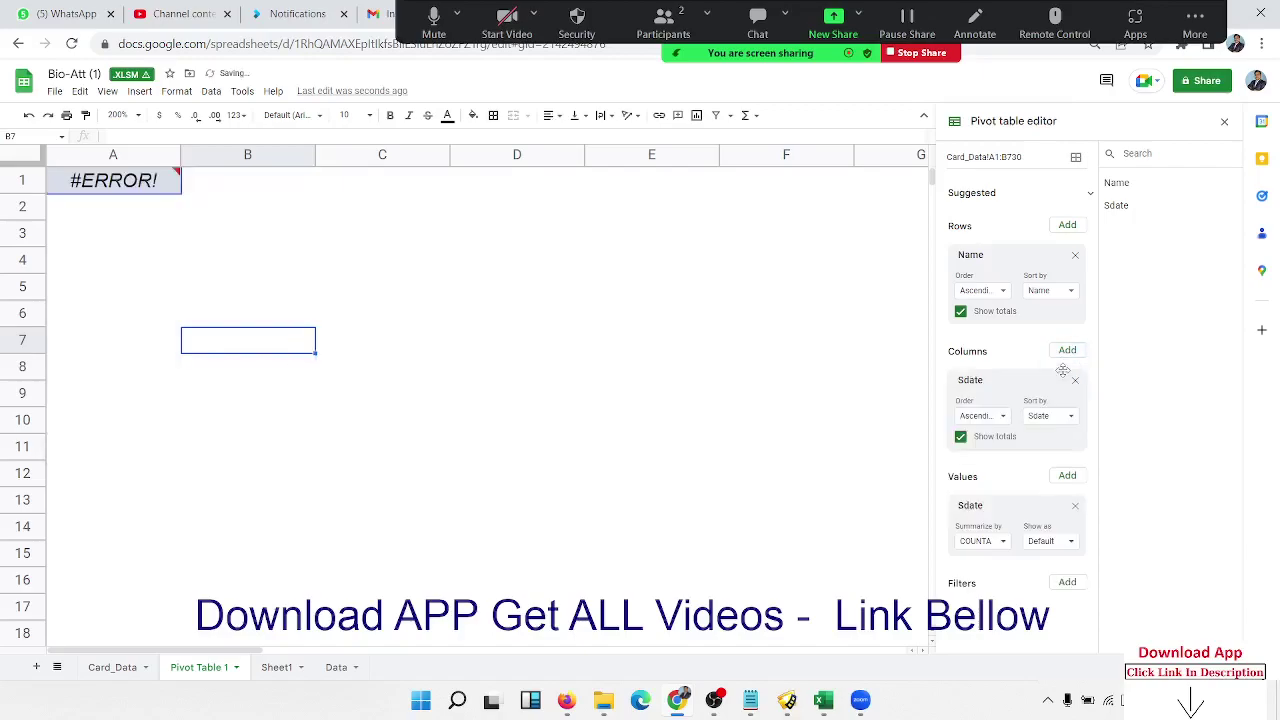
click(977, 445)
click(975, 416)
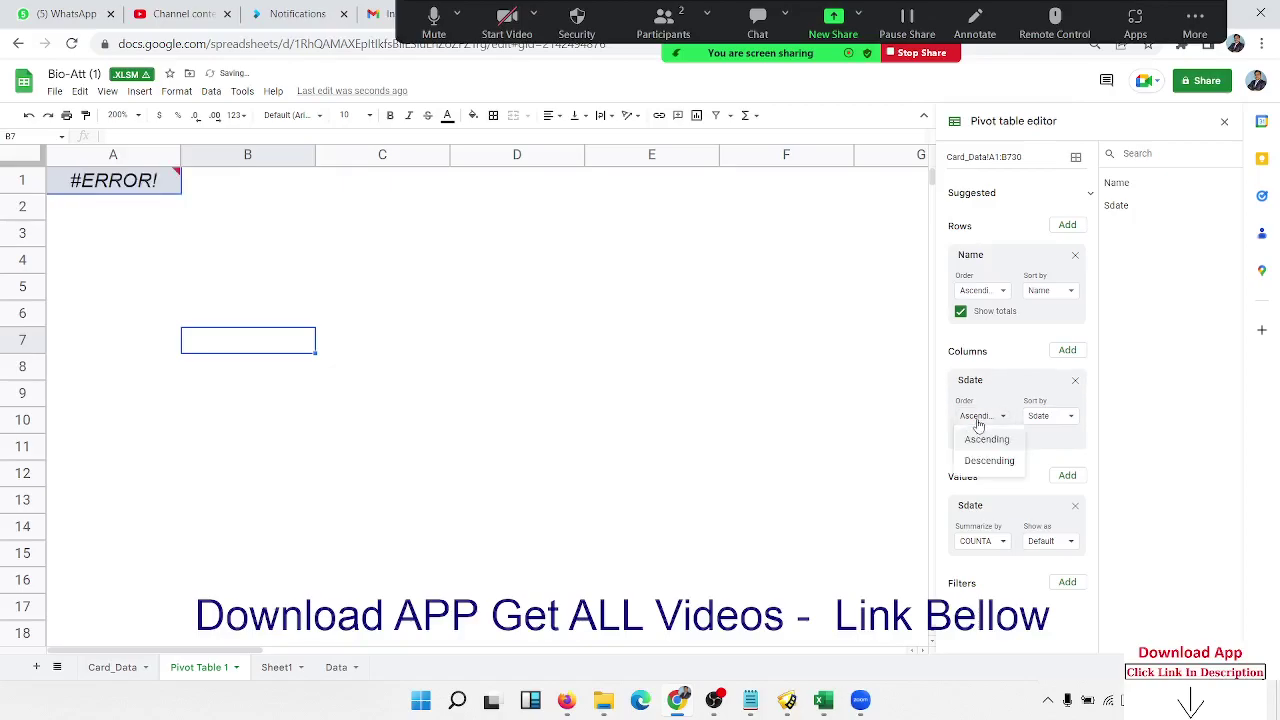
click(1041, 425)
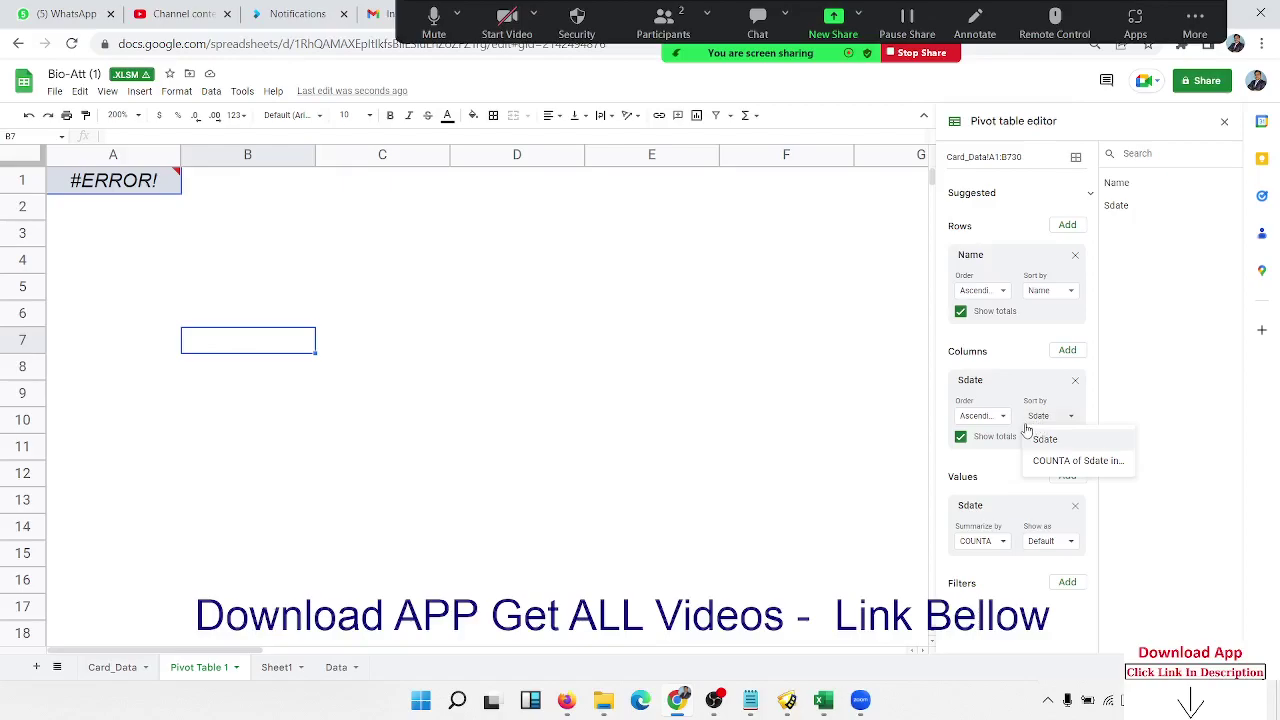
click(1077, 384)
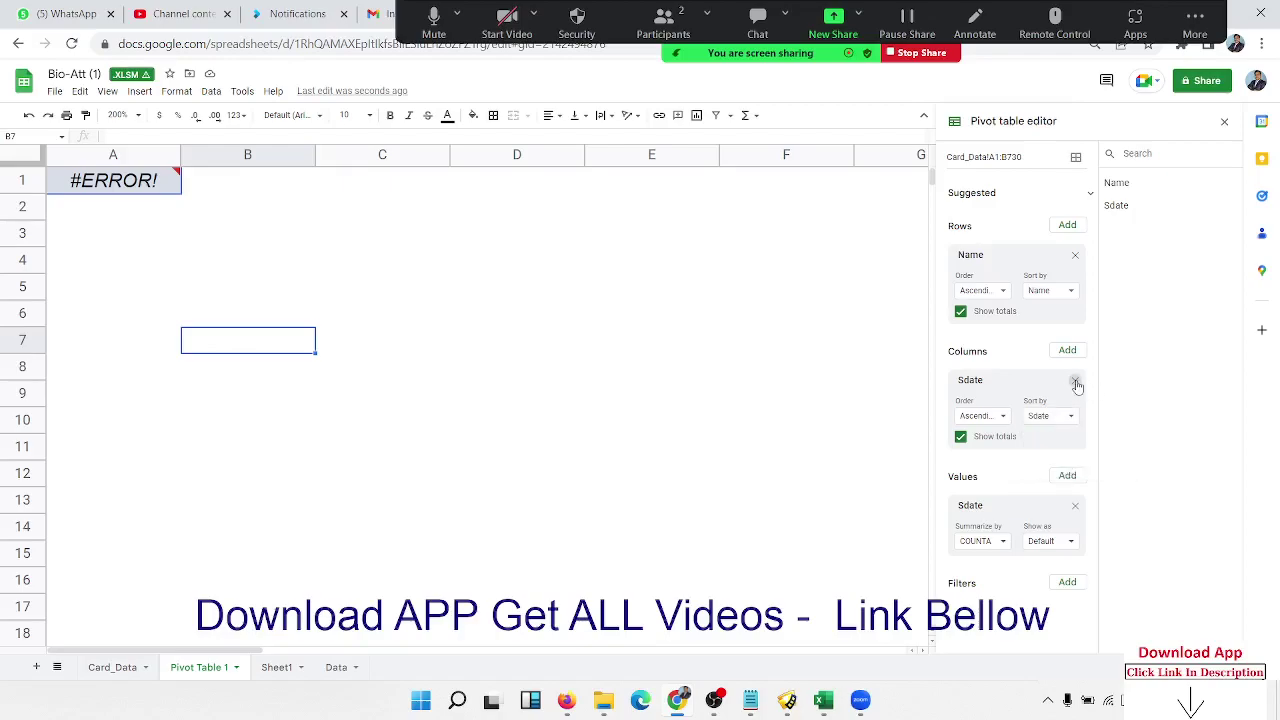
Step: Remove Sdate from columns and values and Name from rows
click(1076, 384)
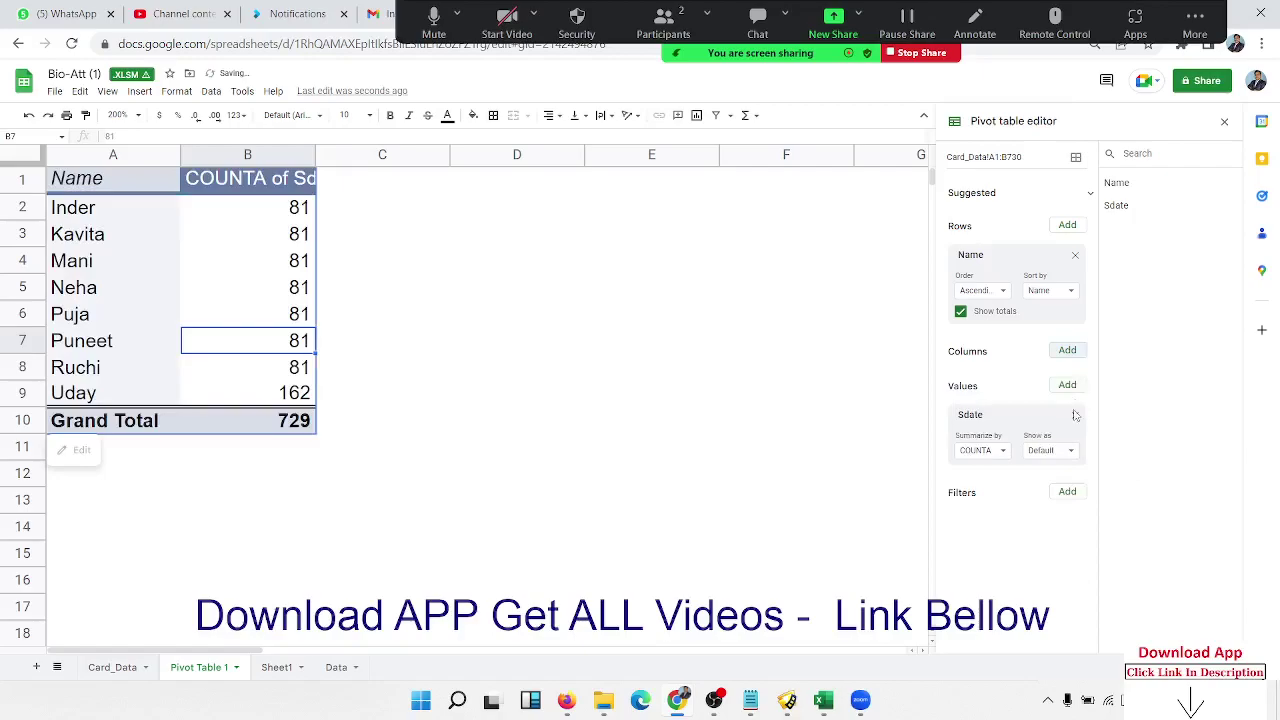
click(1075, 414)
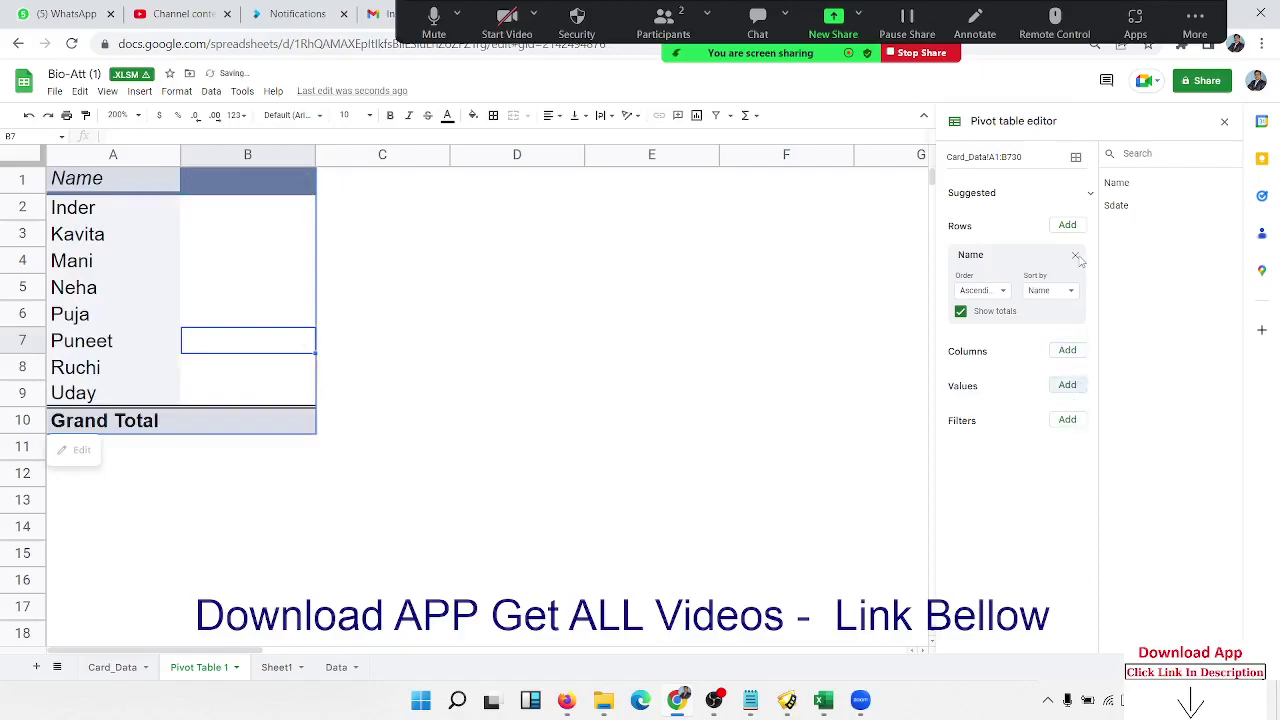
click(1076, 256)
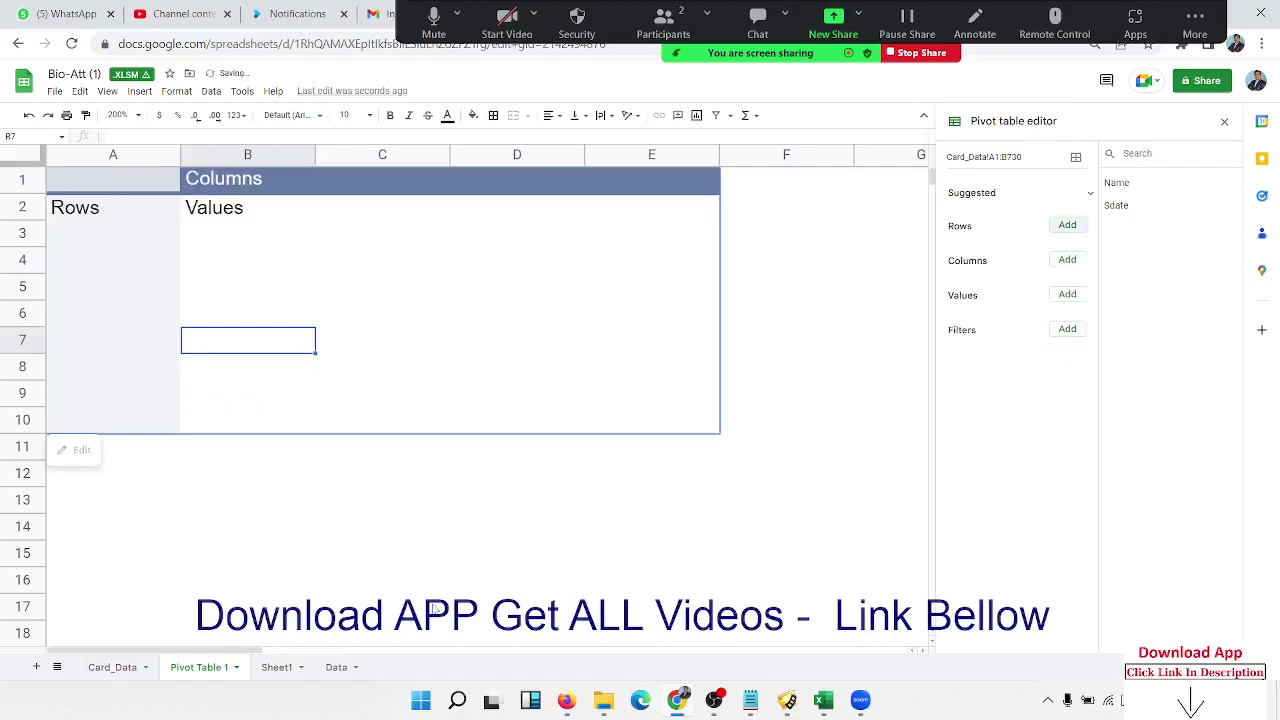
click(1078, 227)
click(706, 369)
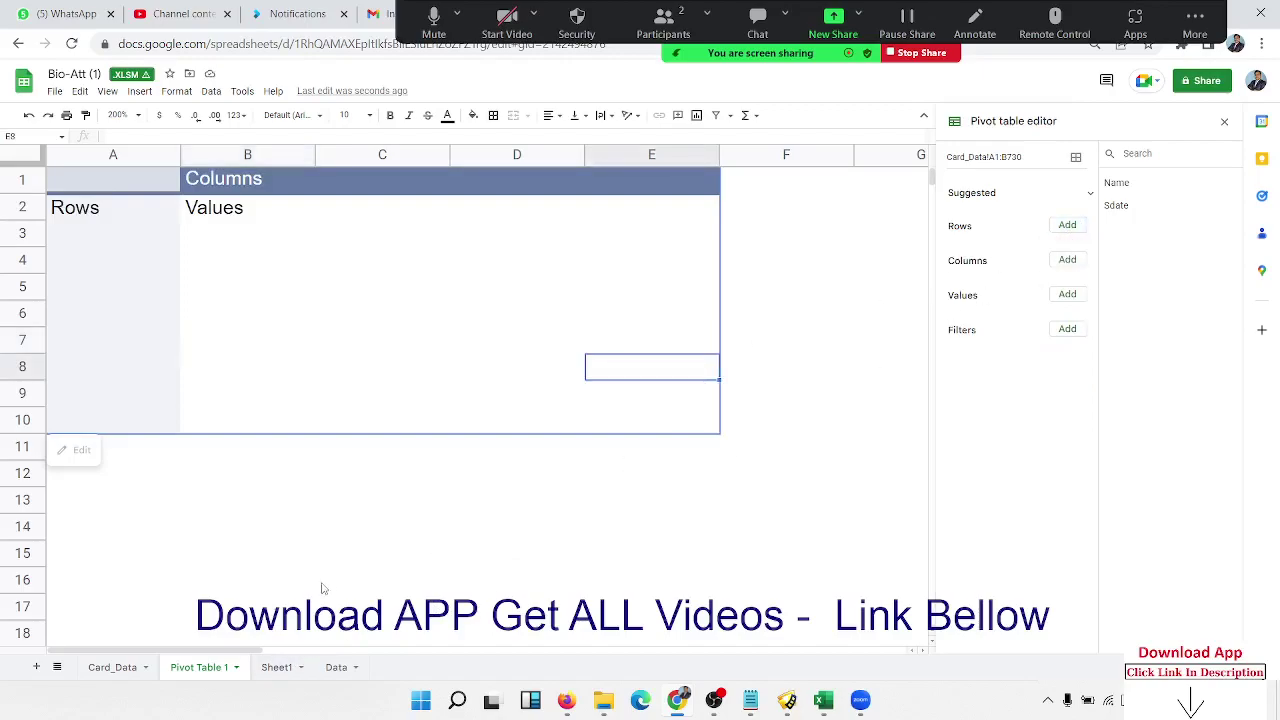
Step: Delete the Pivot Table 1 sheet
right_click(222, 666)
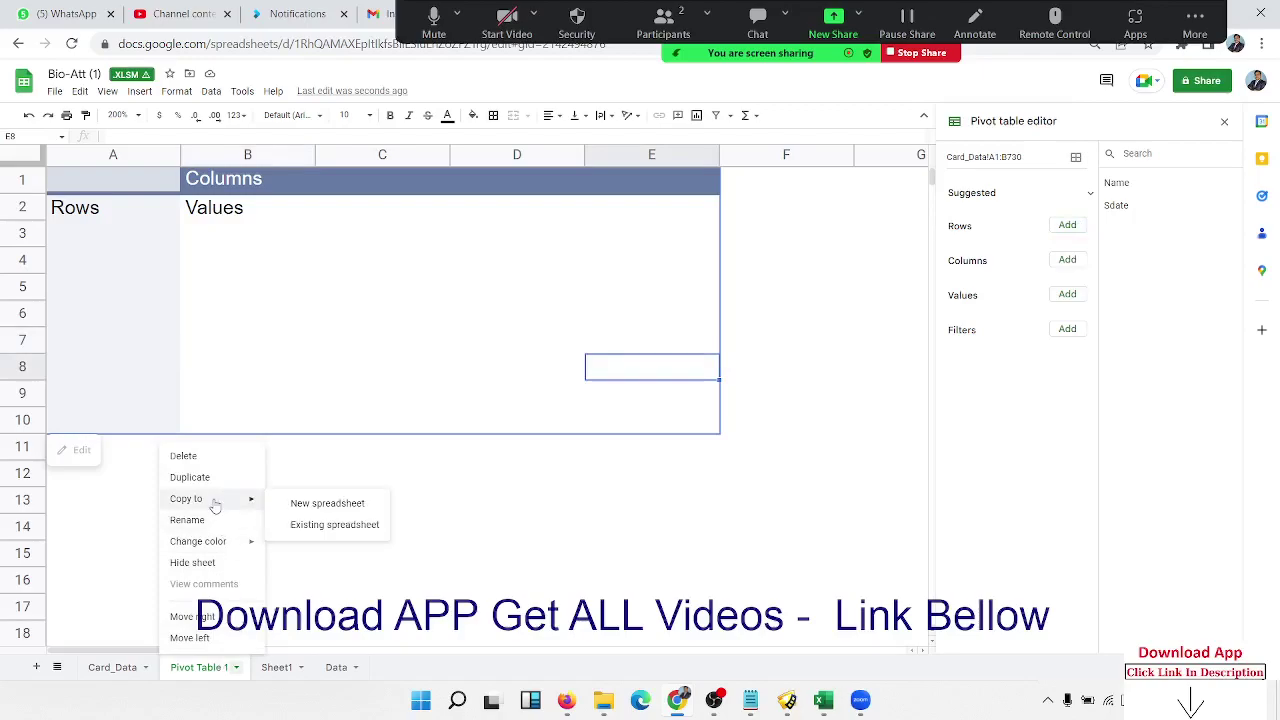
click(214, 459)
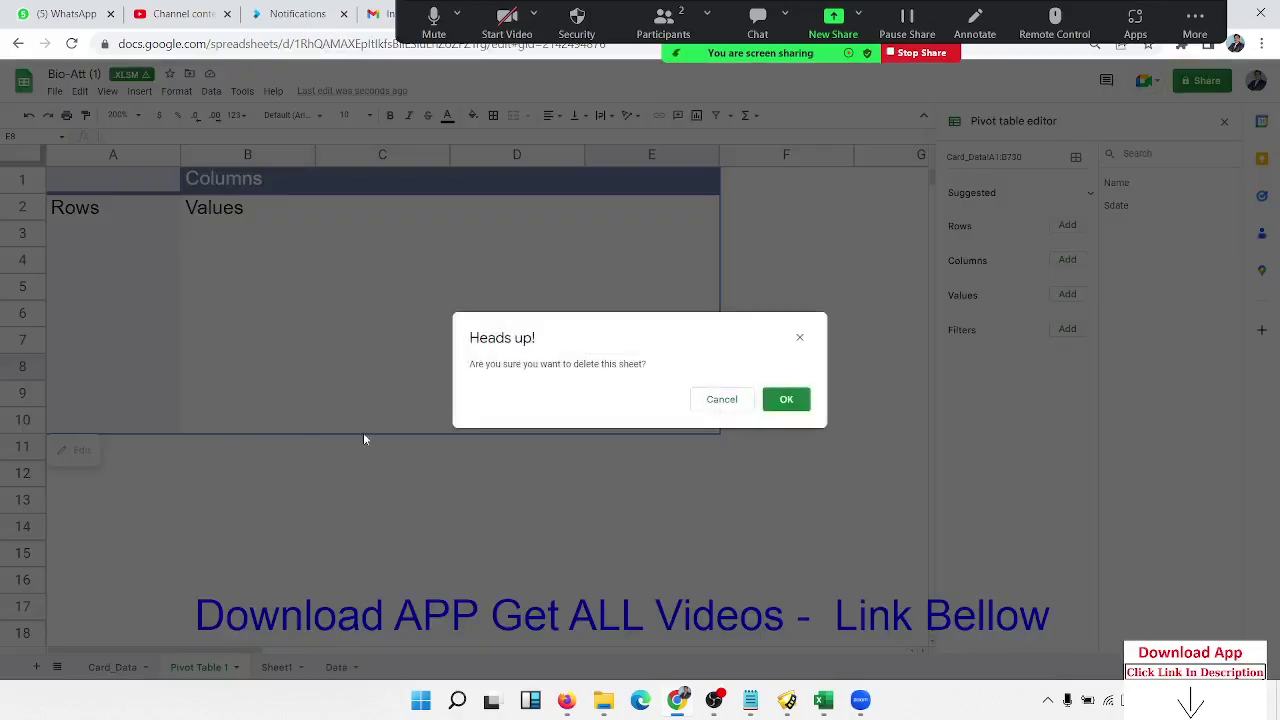
click(787, 400)
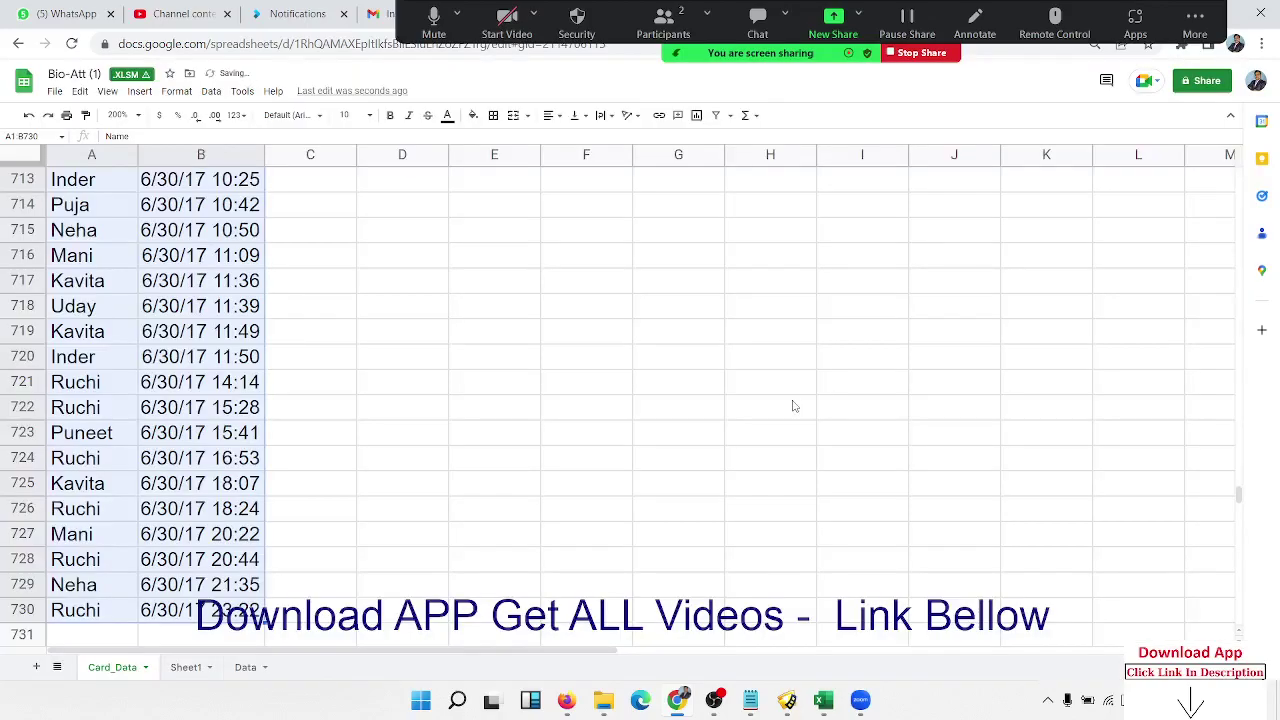
Step: Clear the Card_Data range selection and return to Sheet1
click(90, 212)
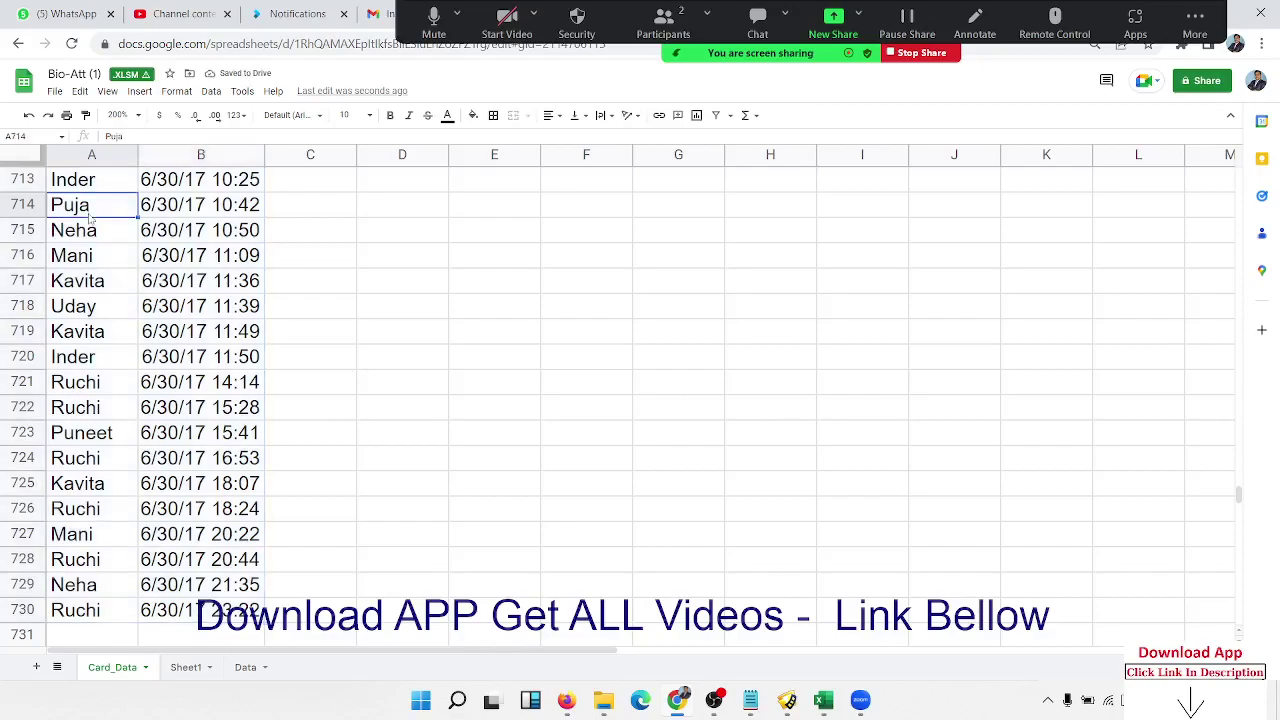
scroll(90, 218, up, 2)
scroll(100, 212, up, 4)
click(402, 256)
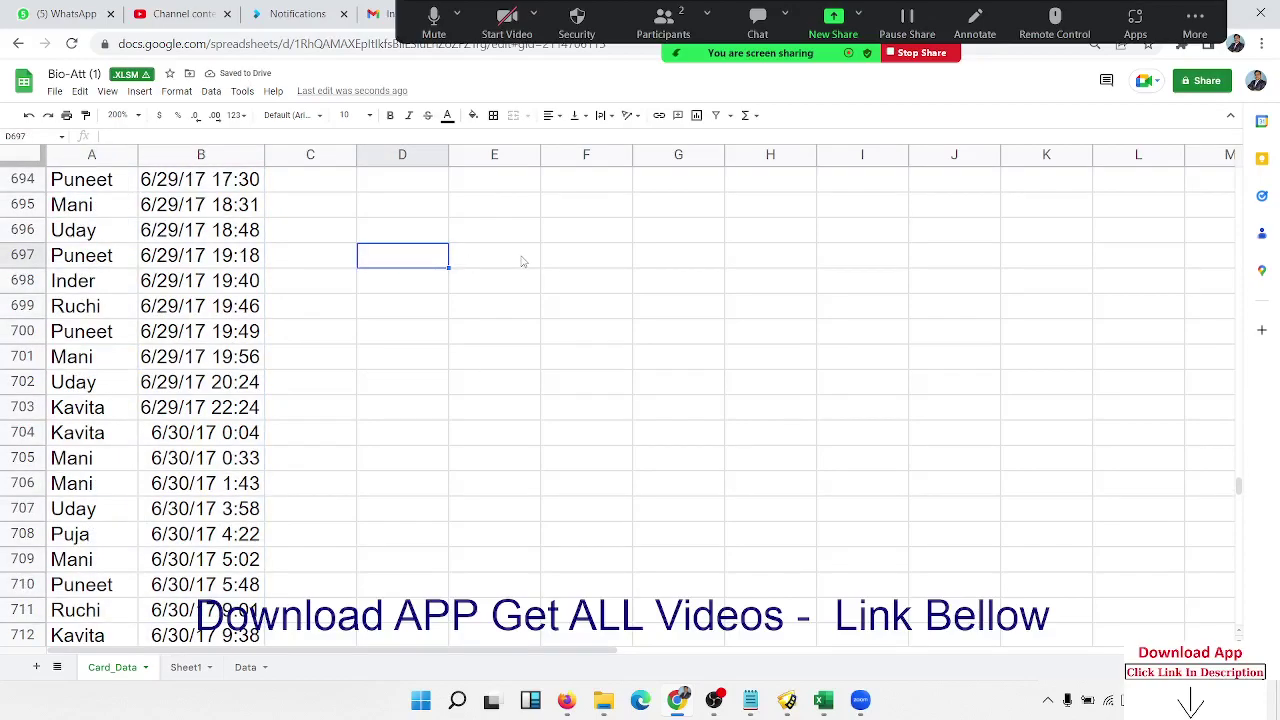
ctrl+click(503, 216)
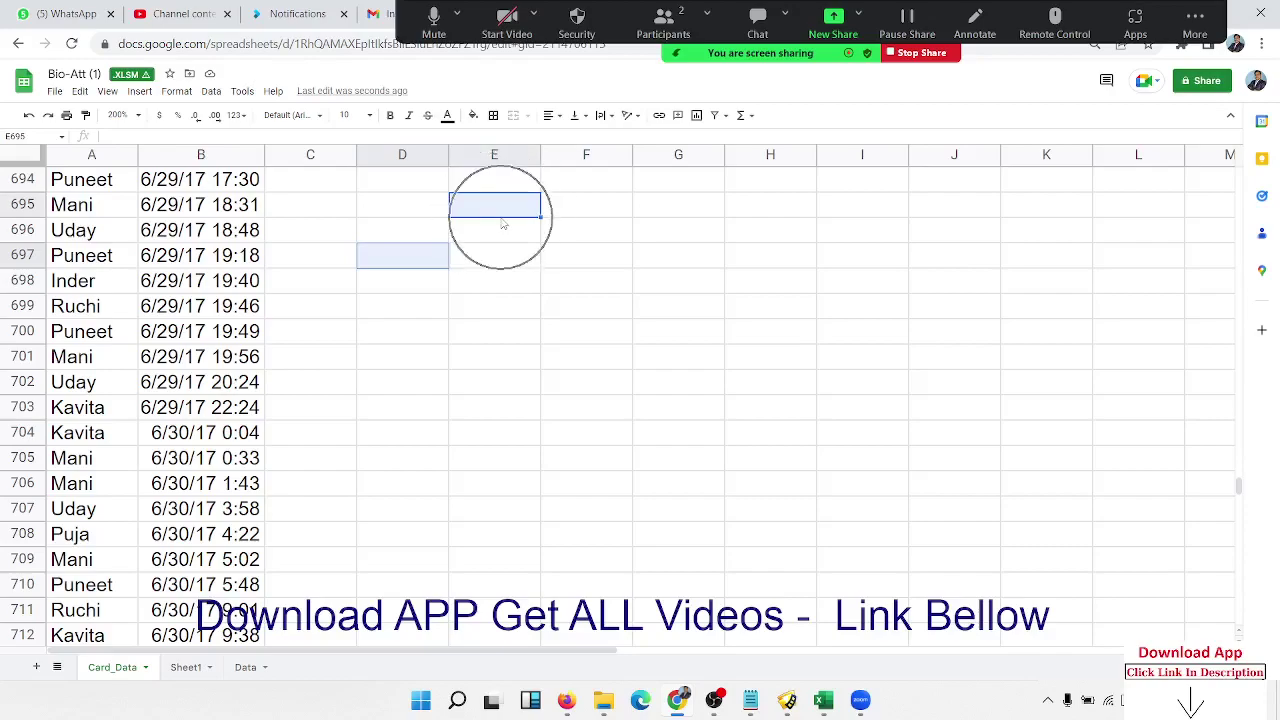
scroll(350, 440, up, 10)
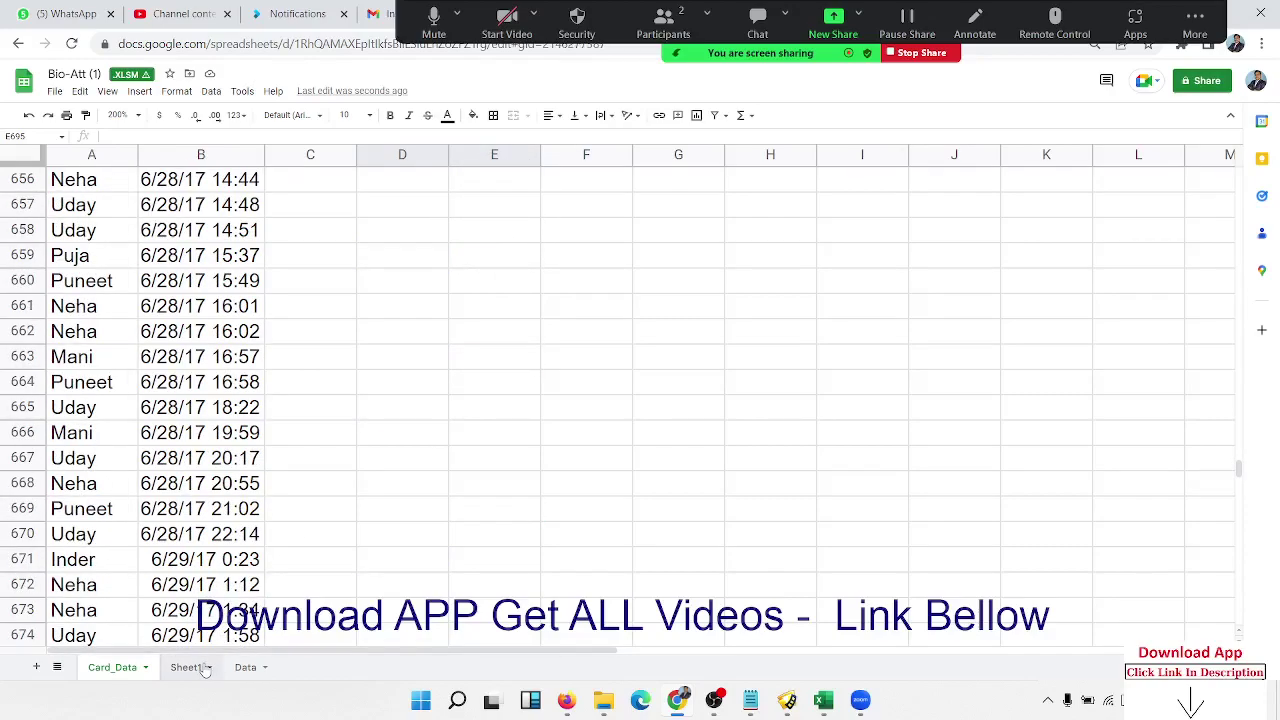
click(200, 664)
Step: Clear the stray DNF text from column C
click(362, 178)
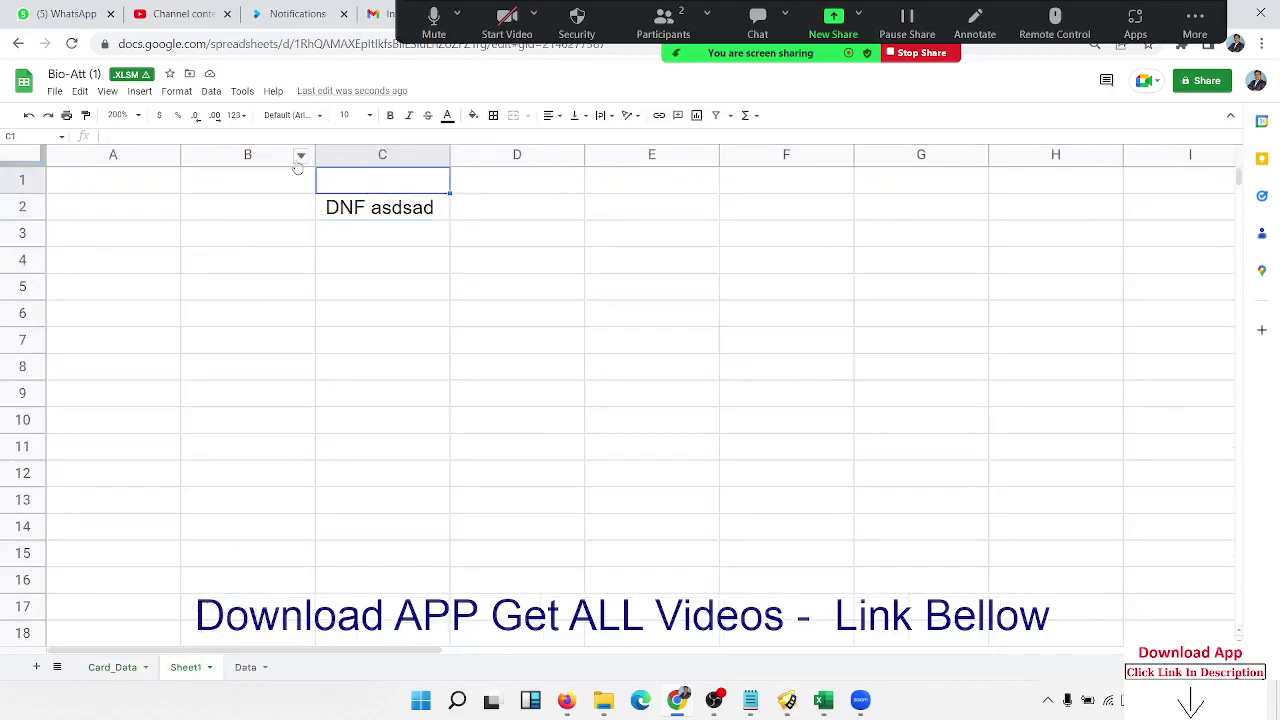
click(335, 156)
key(ctrl+minus)
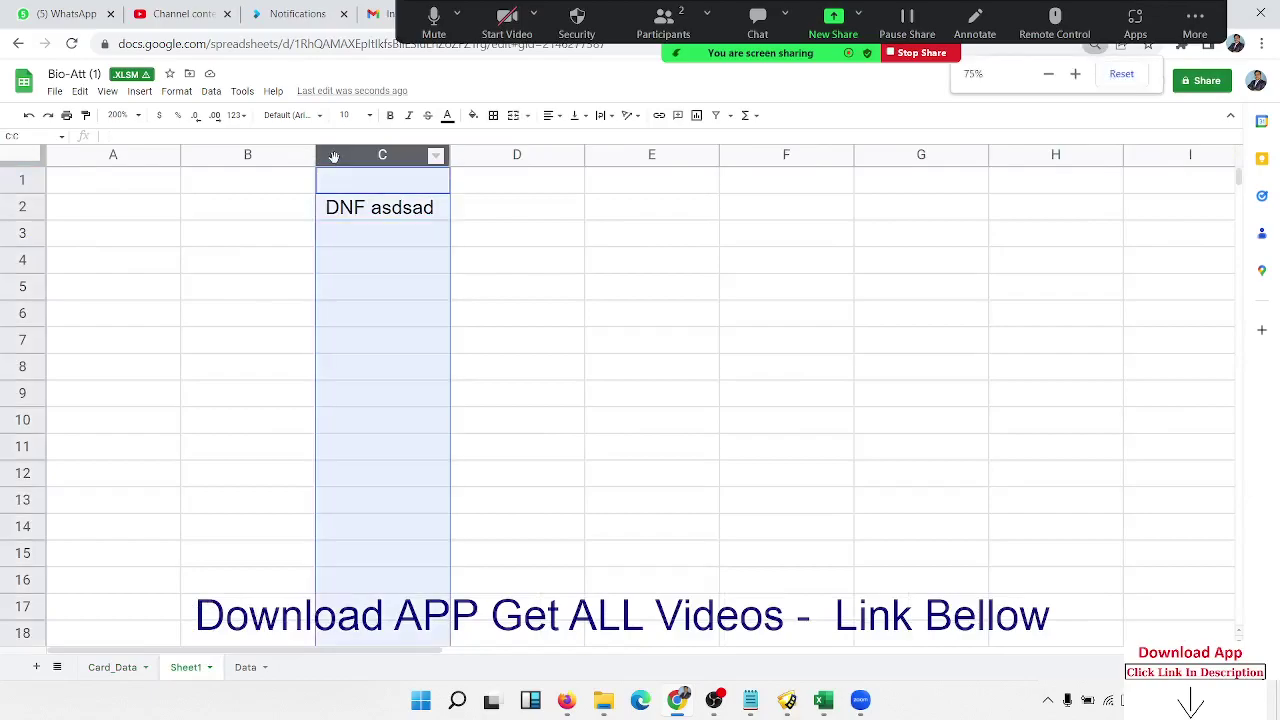
right_click(338, 157)
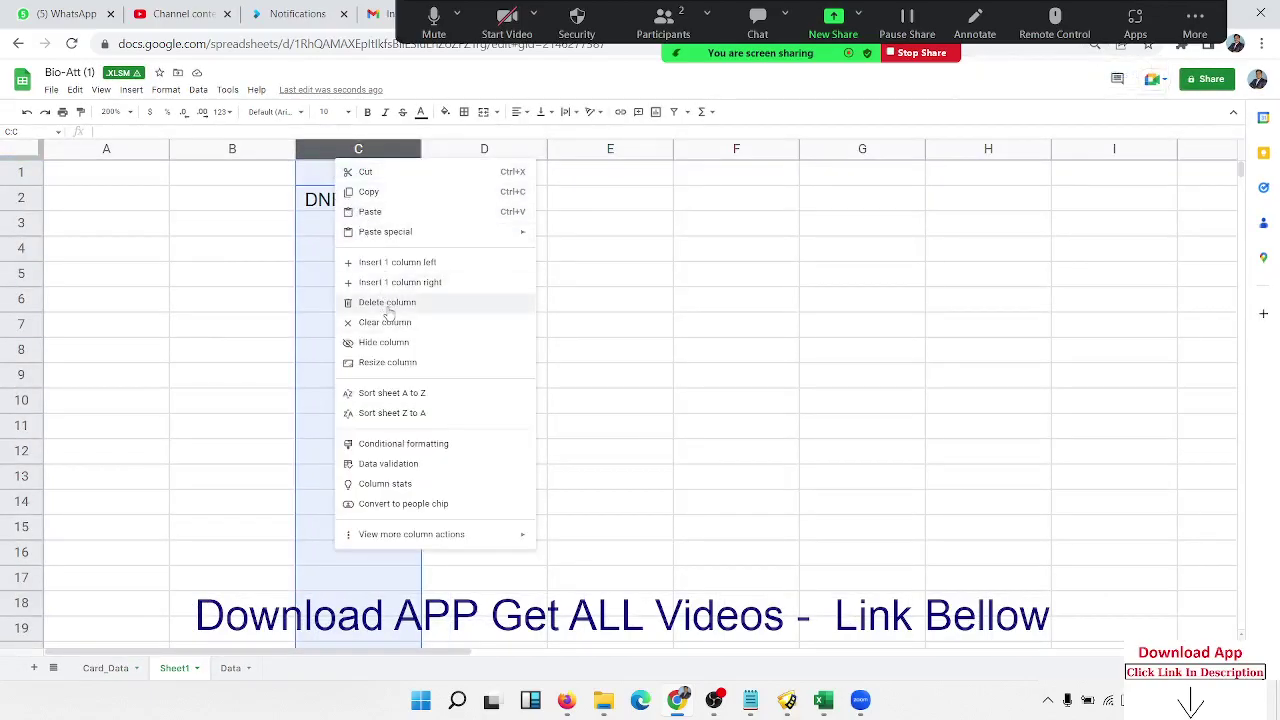
key(Delete)
Step: Enter =UNIQUE(Card_Data!A:A) in A2 to list the distinct names
click(95, 205)
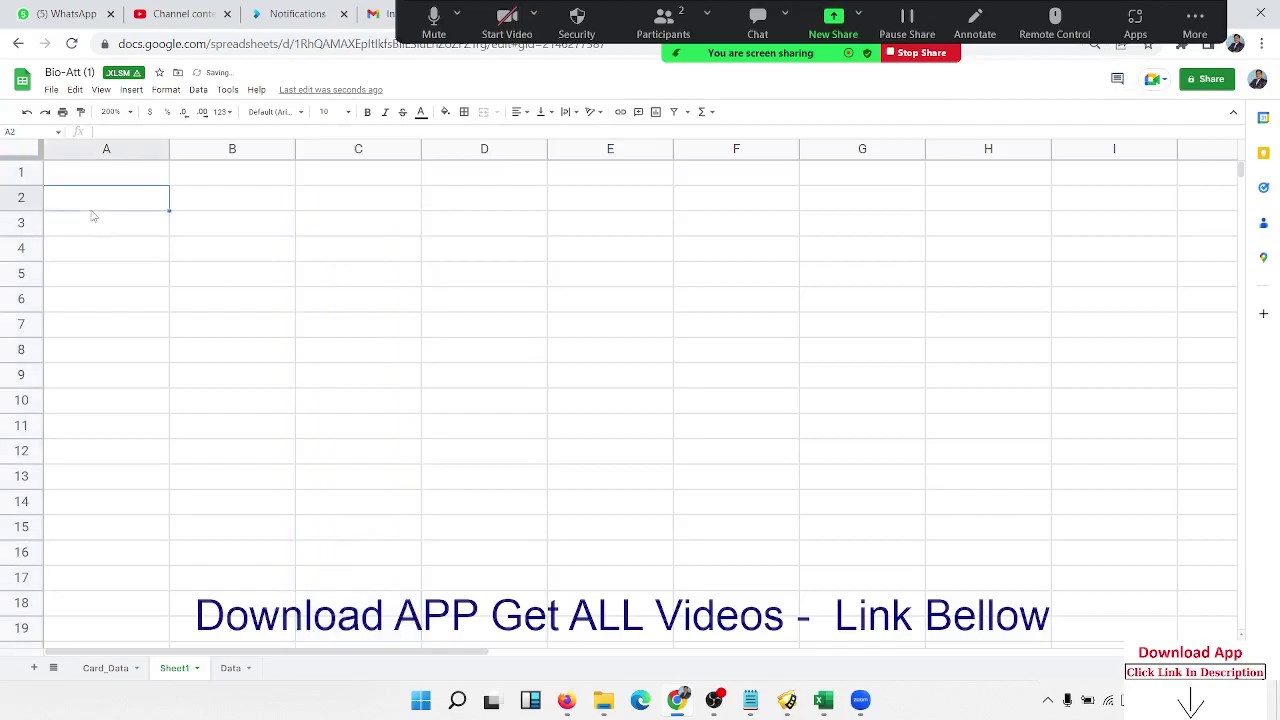
text(=)
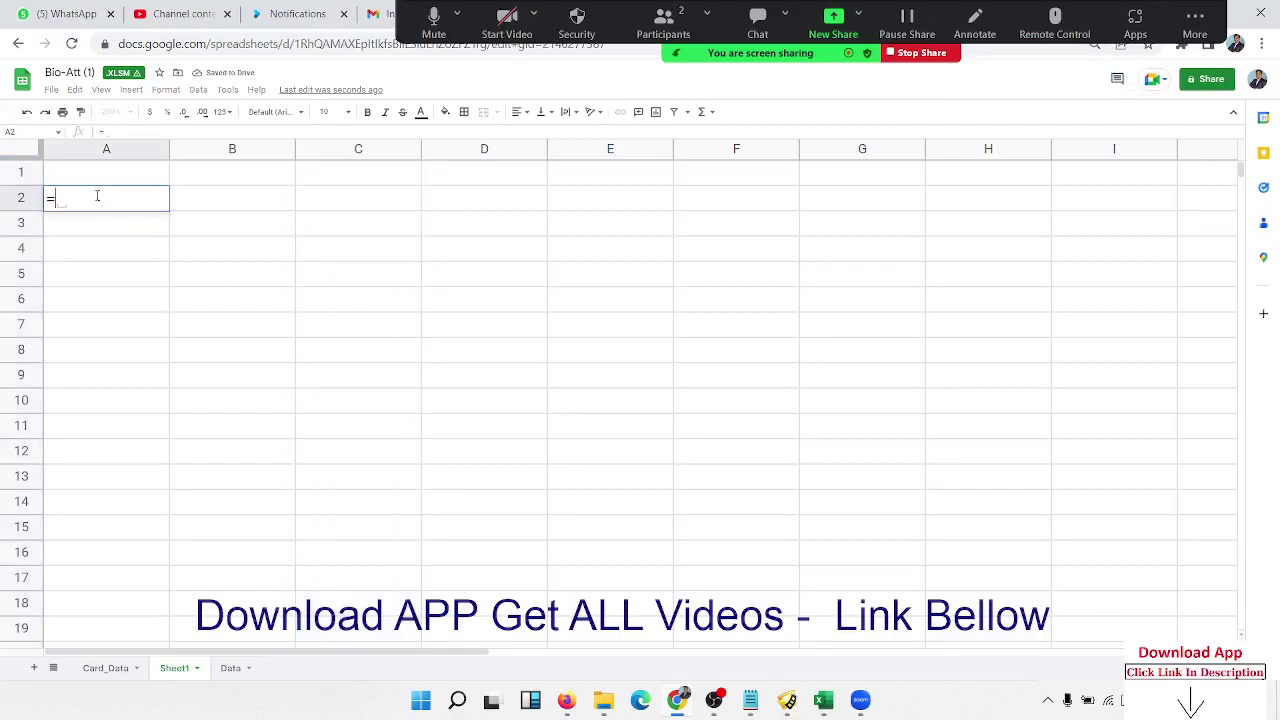
text(uni)
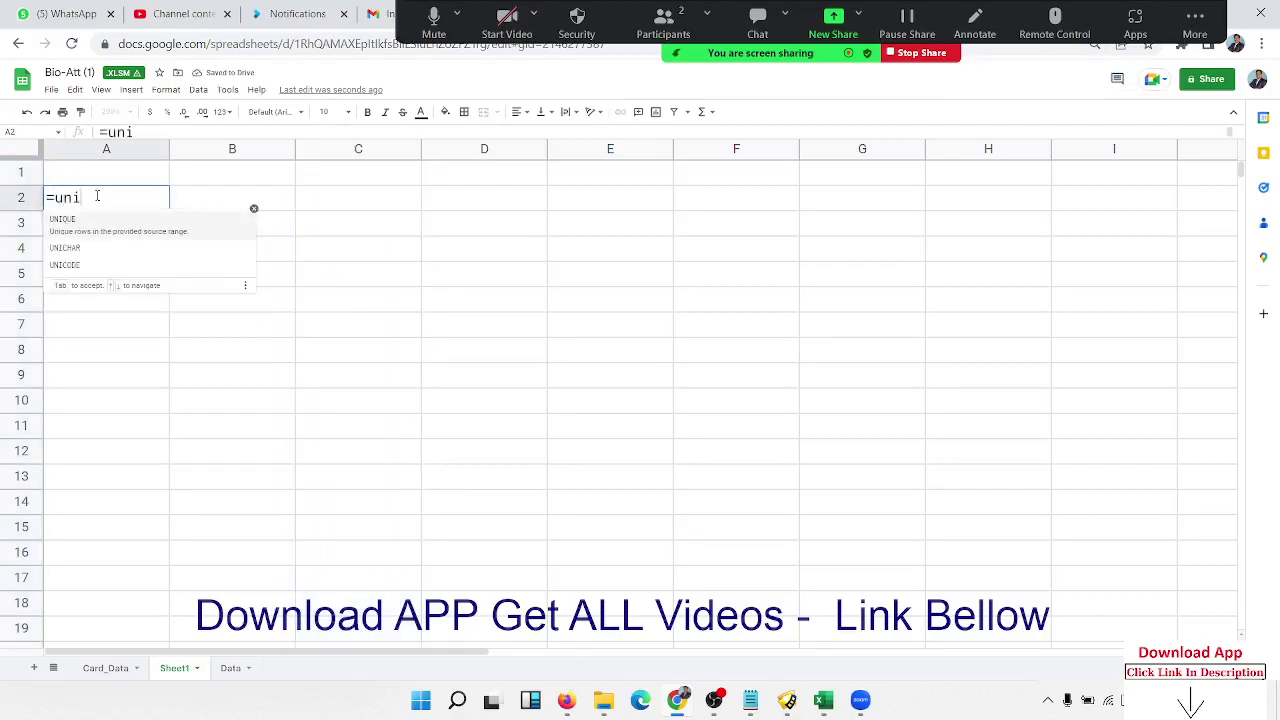
key(Tab)
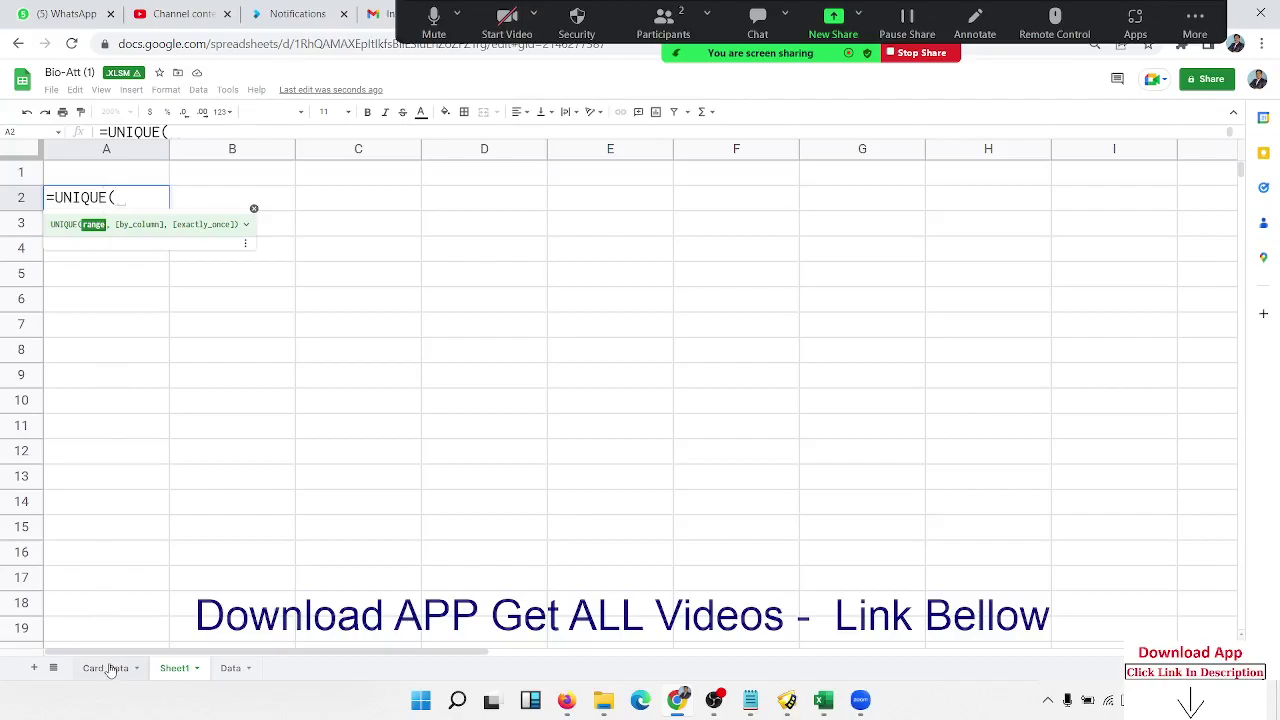
click(110, 668)
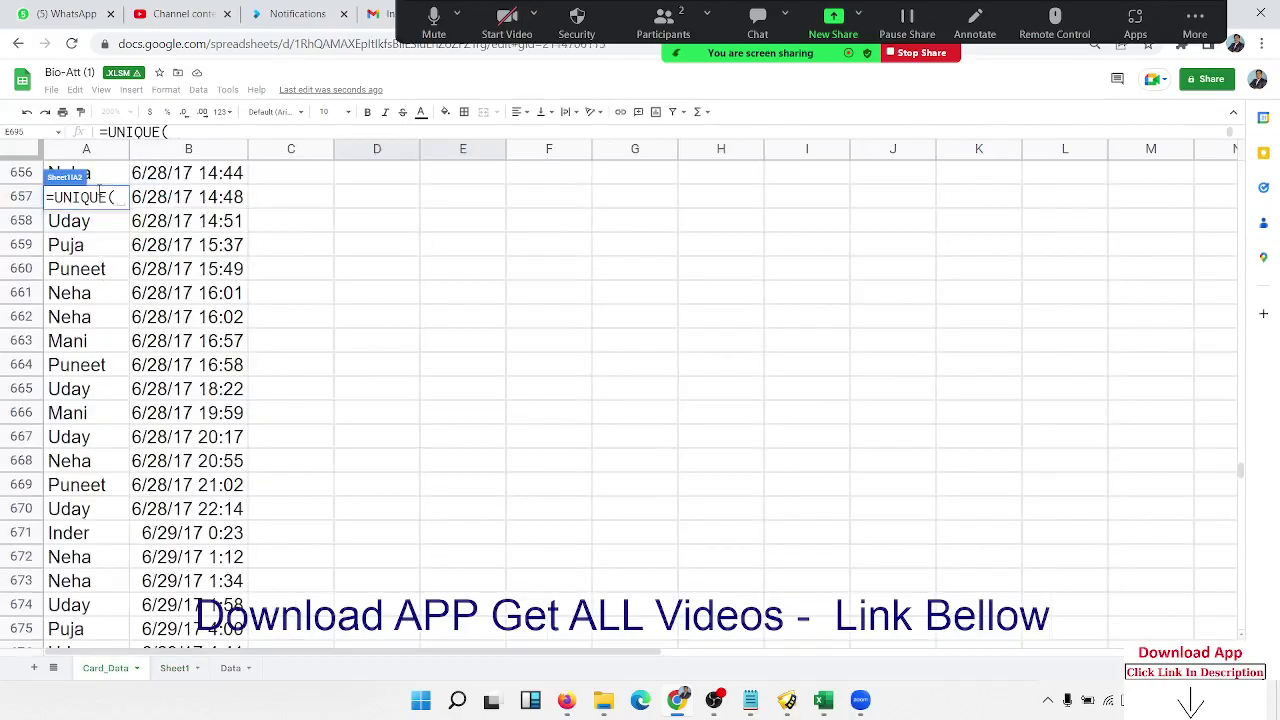
click(86, 152)
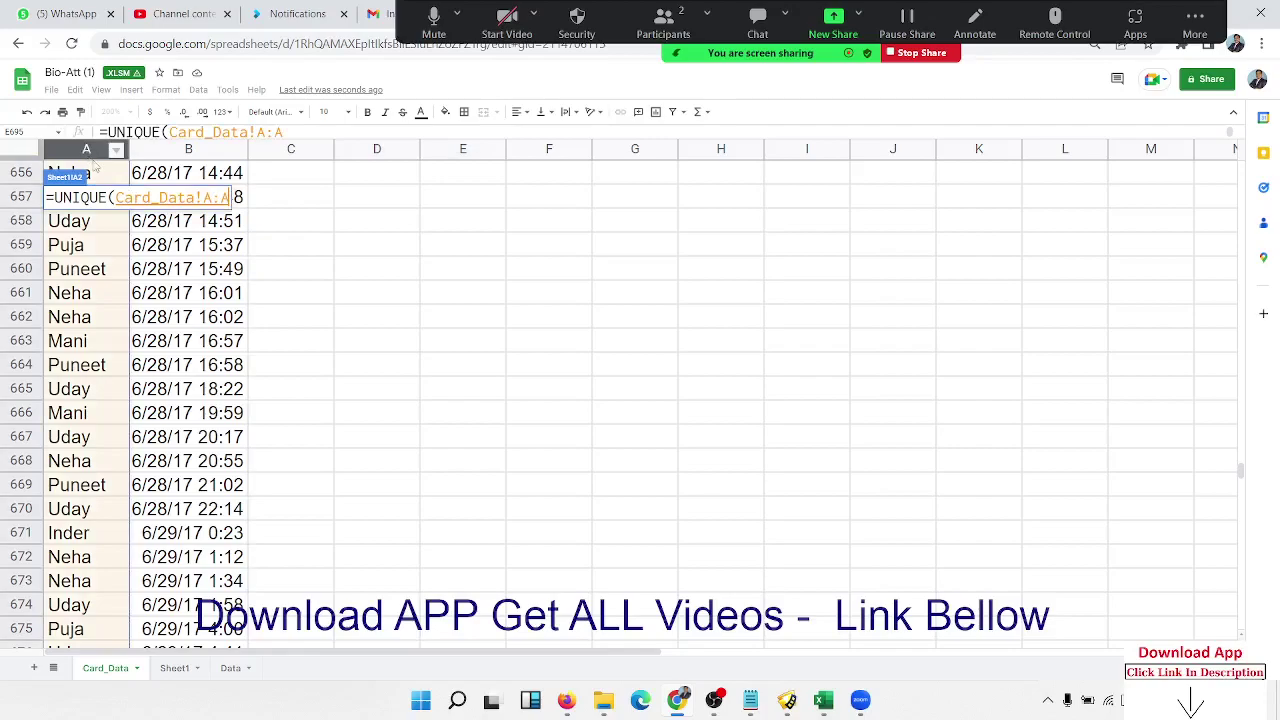
key(Return)
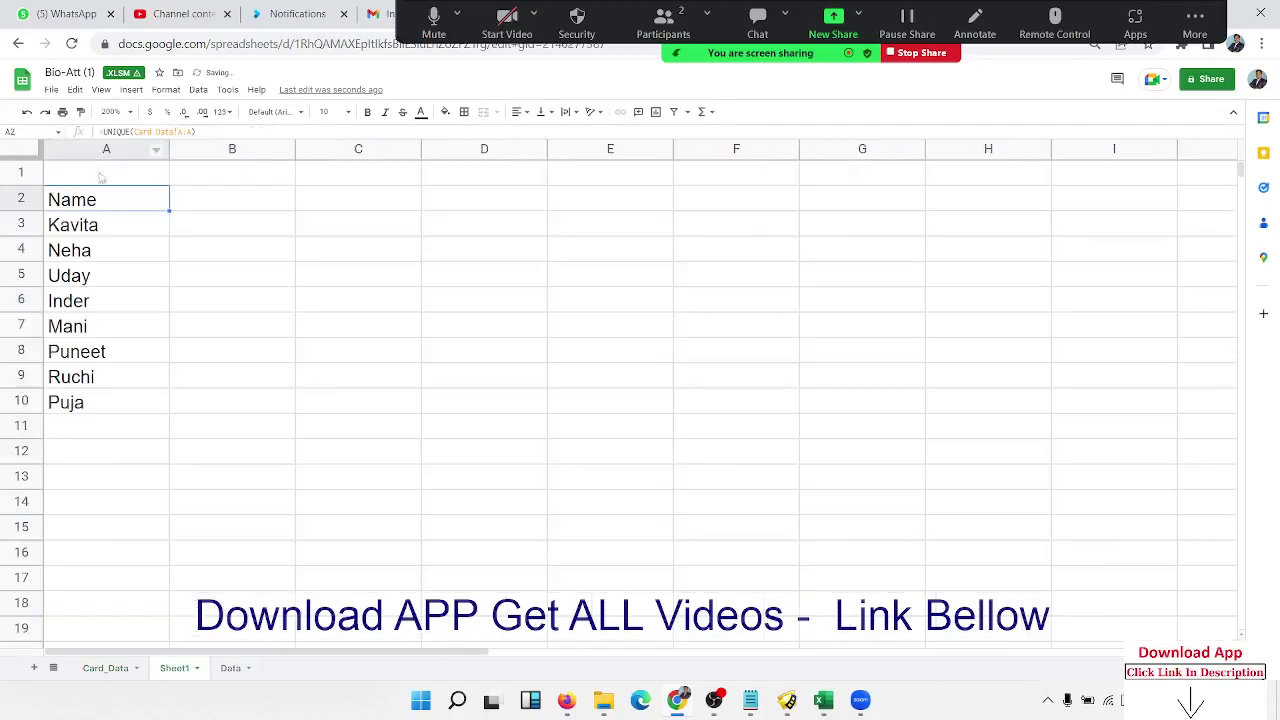
Step: On Card_Data, select the Sdate column range B1:B730 and open the find-in-sheet search
click(86, 400)
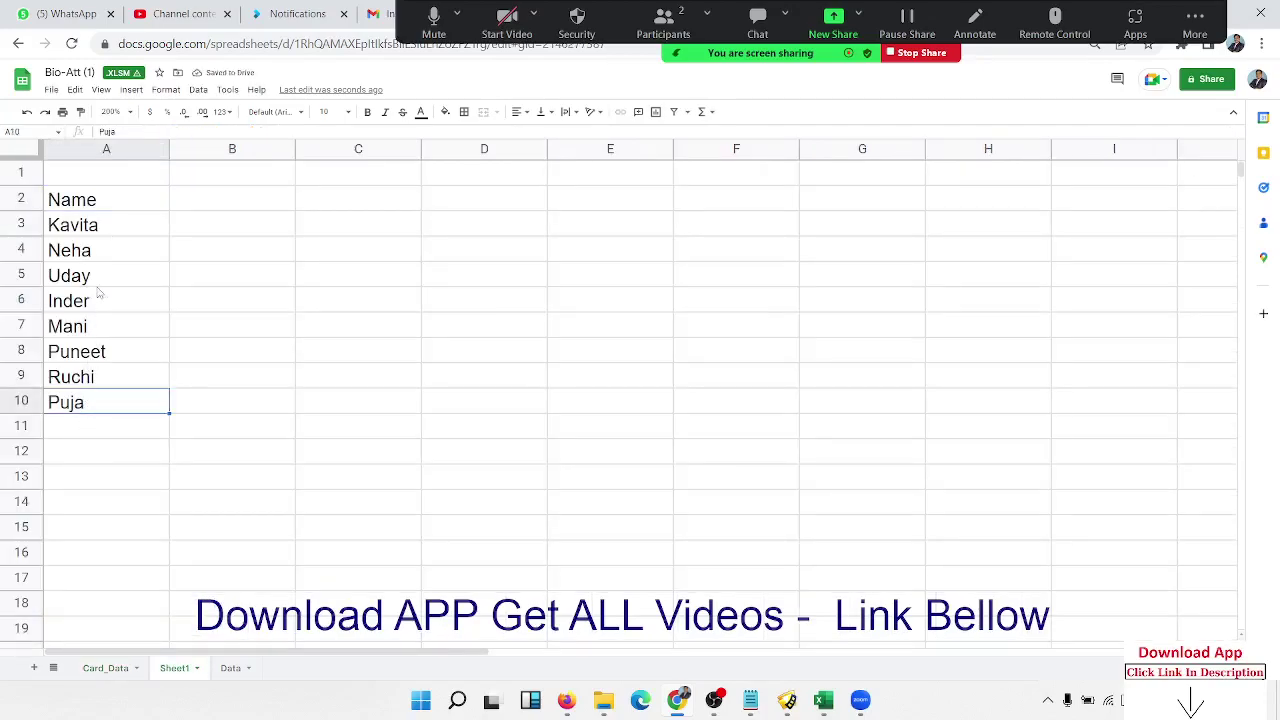
click(94, 672)
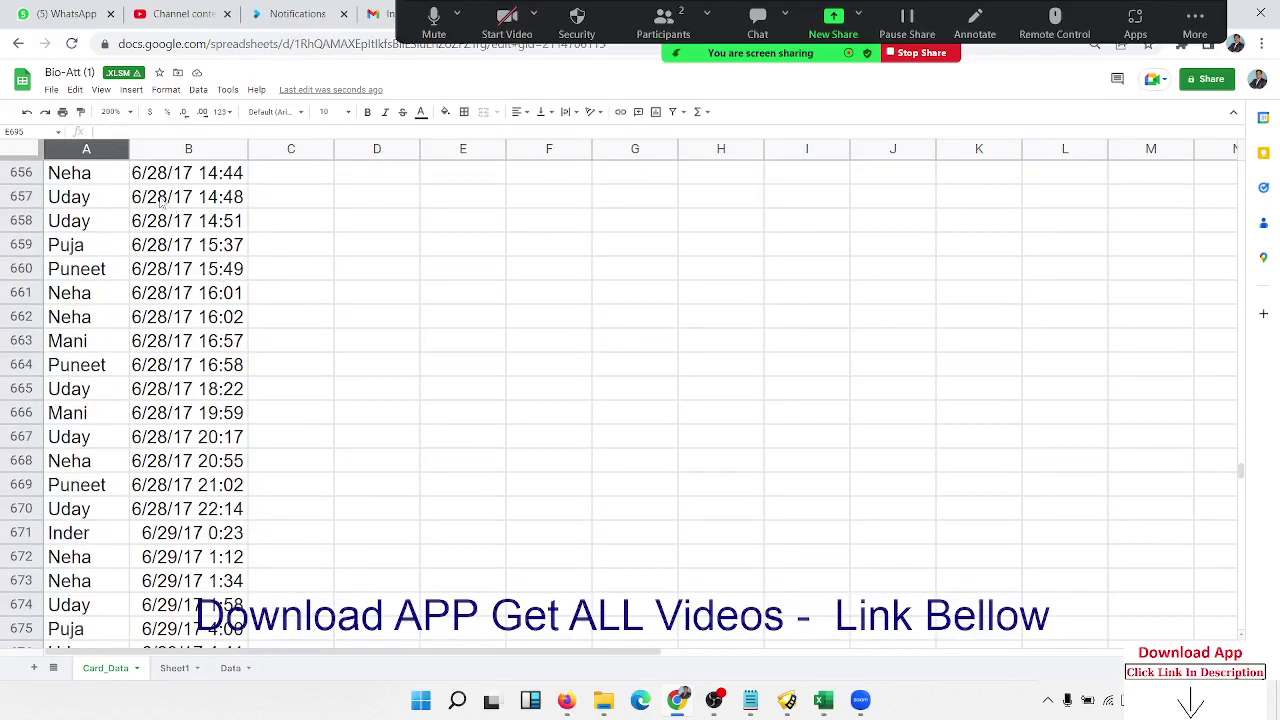
click(160, 199)
key(ctrl+Up)
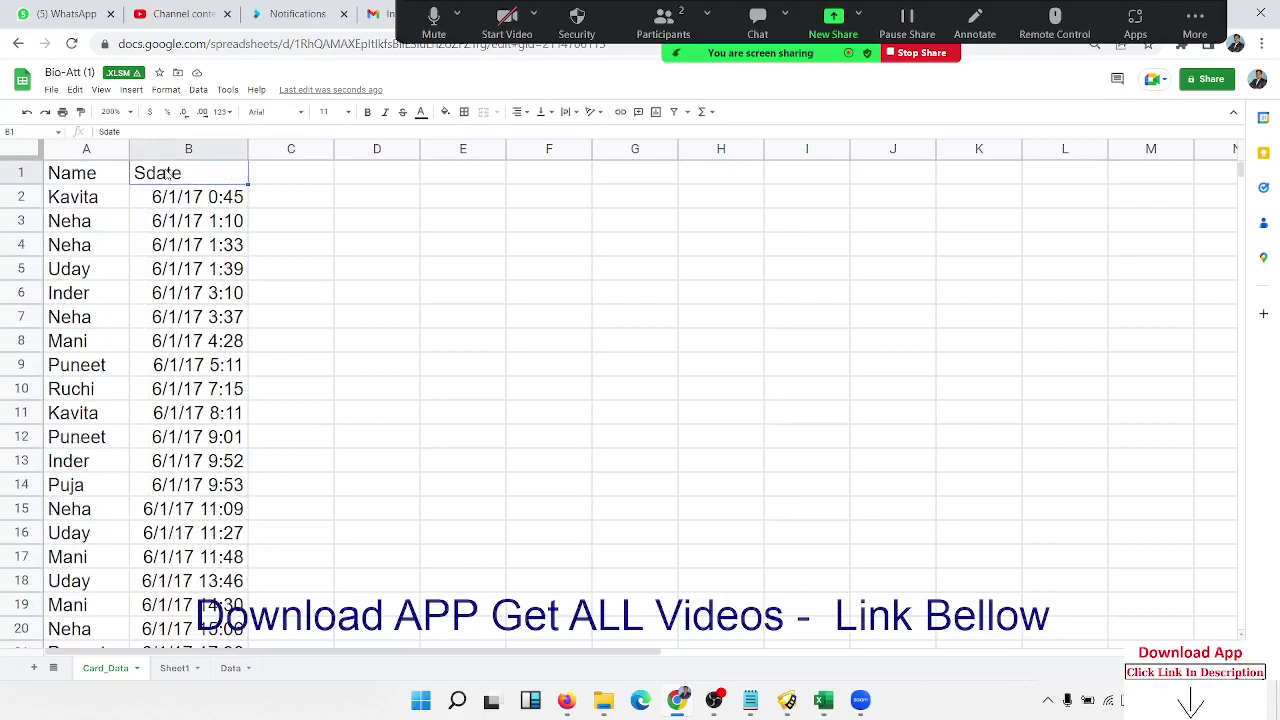
key(Down)
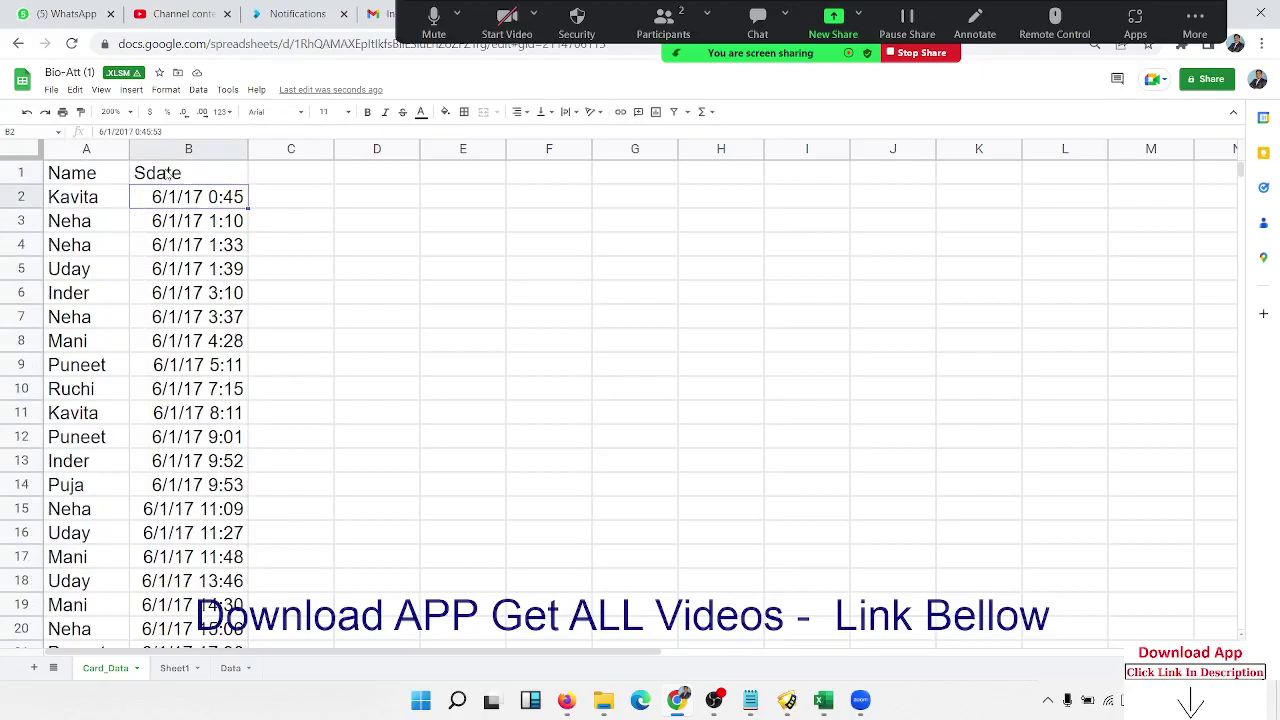
key(ctrl+shift+Down)
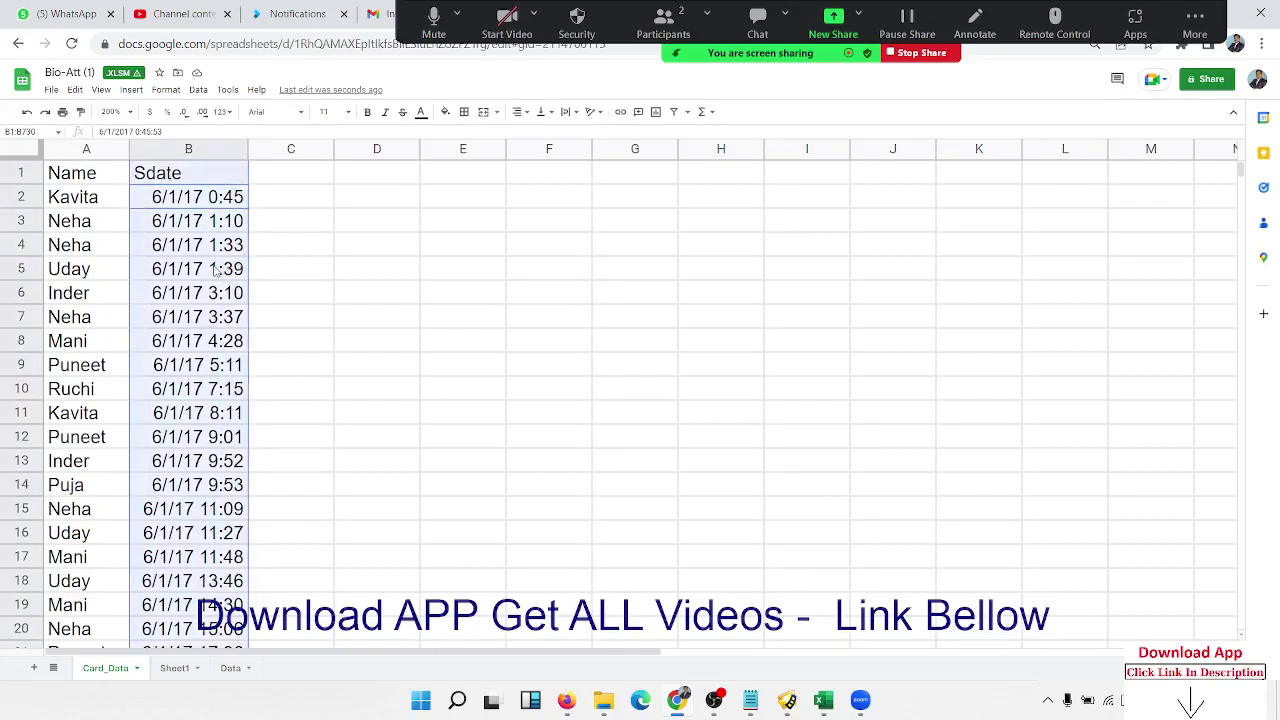
click(178, 373)
key(ctrl+Down)
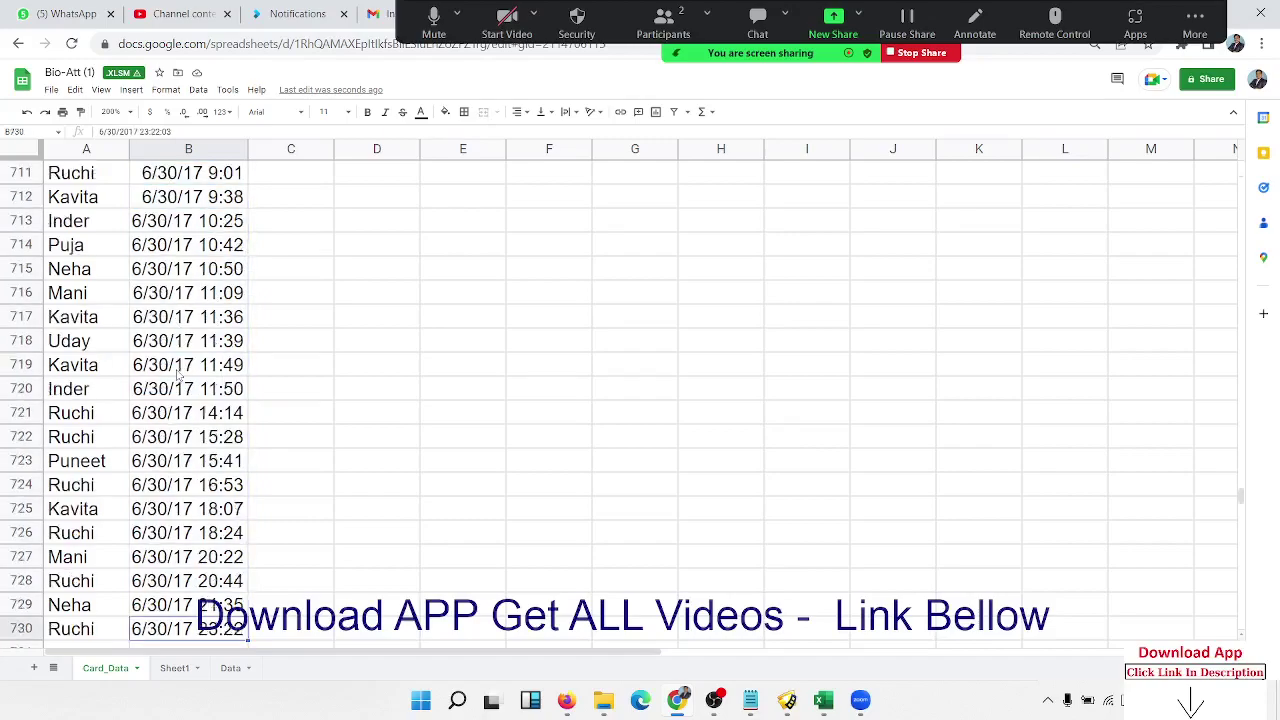
key(ctrl+shift+Up)
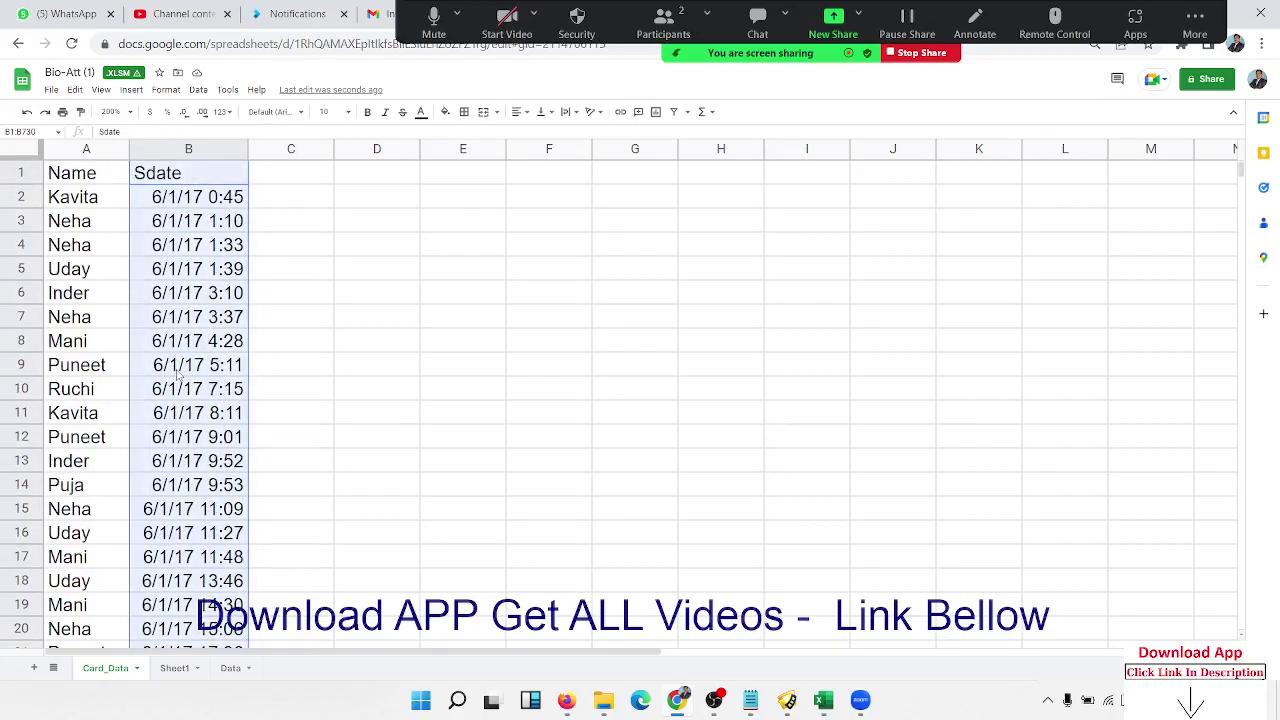
key(ctrl+f)
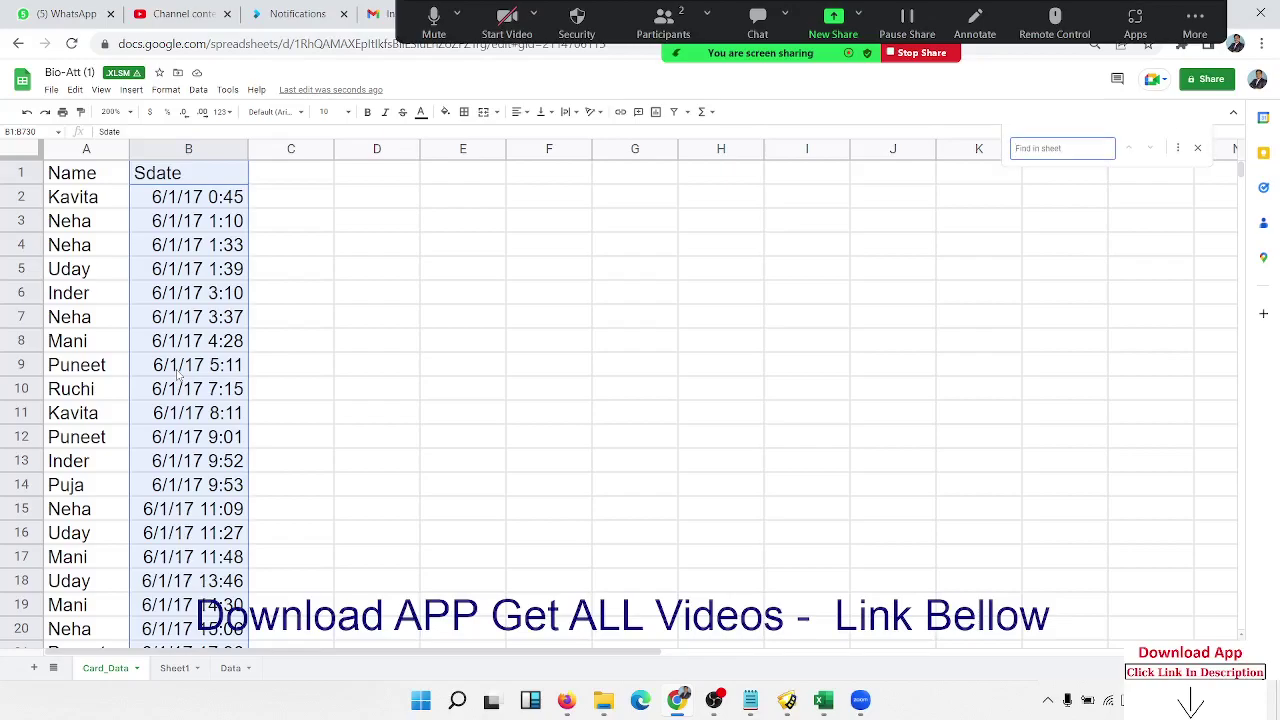
text(20)
Step: In the full Find and replace dialog, try replacing 2017 with 2022 in the Sdate dates
scroll(178, 372, down, 10)
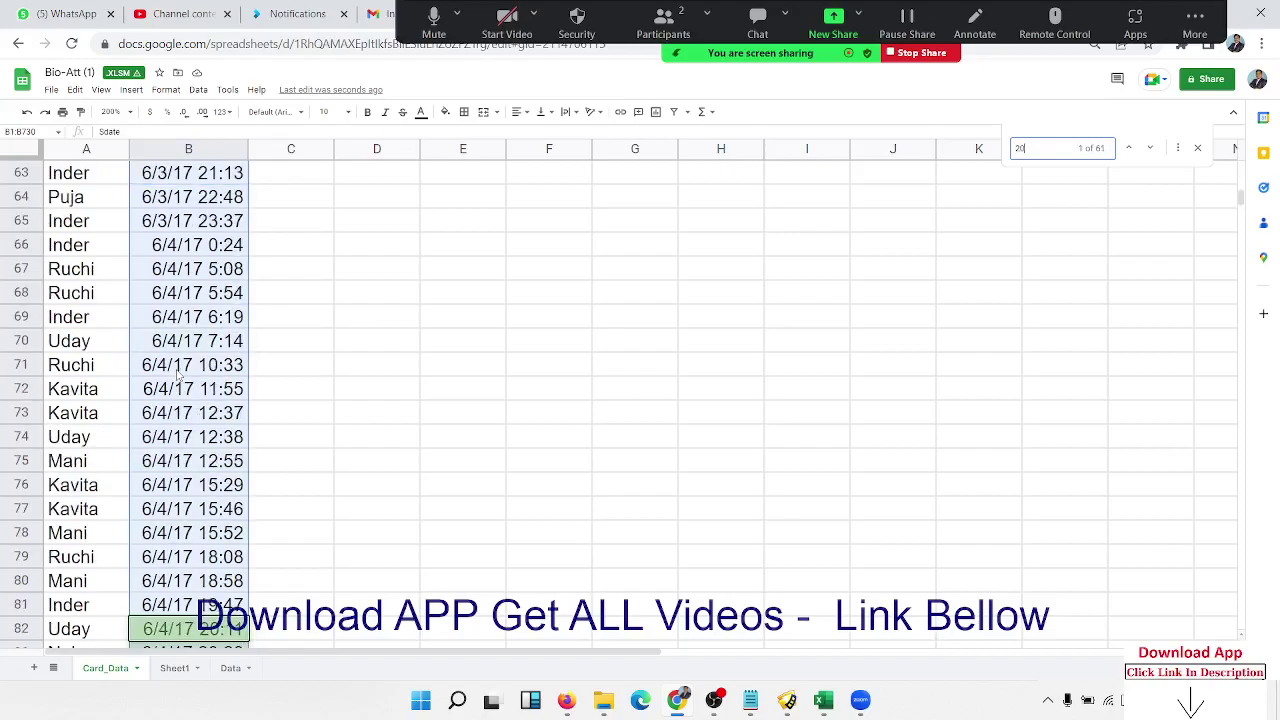
text(2017)
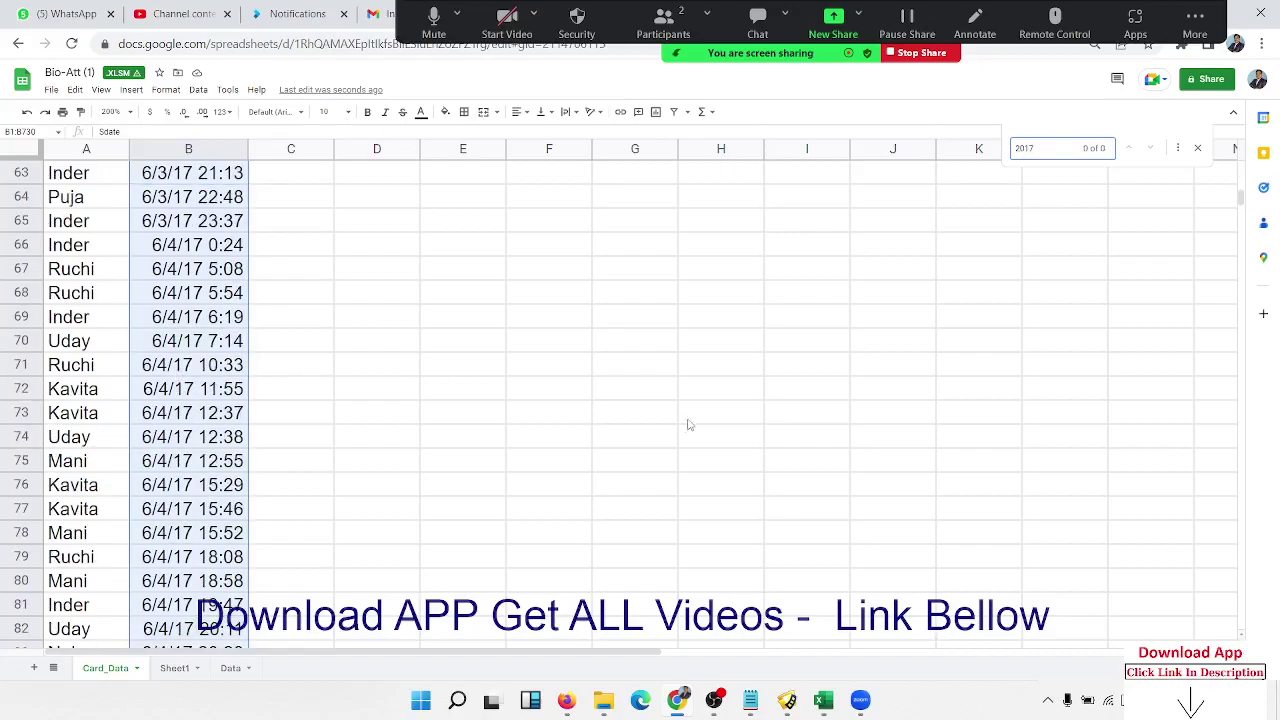
click(1178, 149)
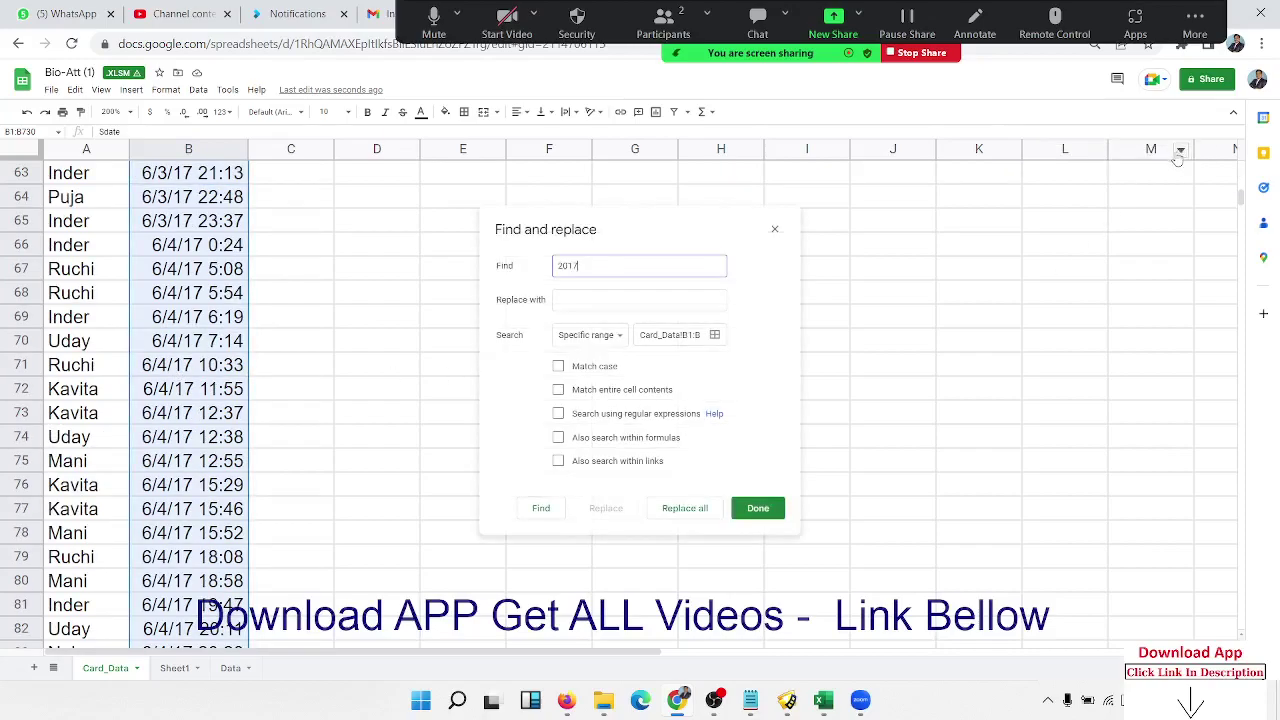
click(588, 303)
text(2022)
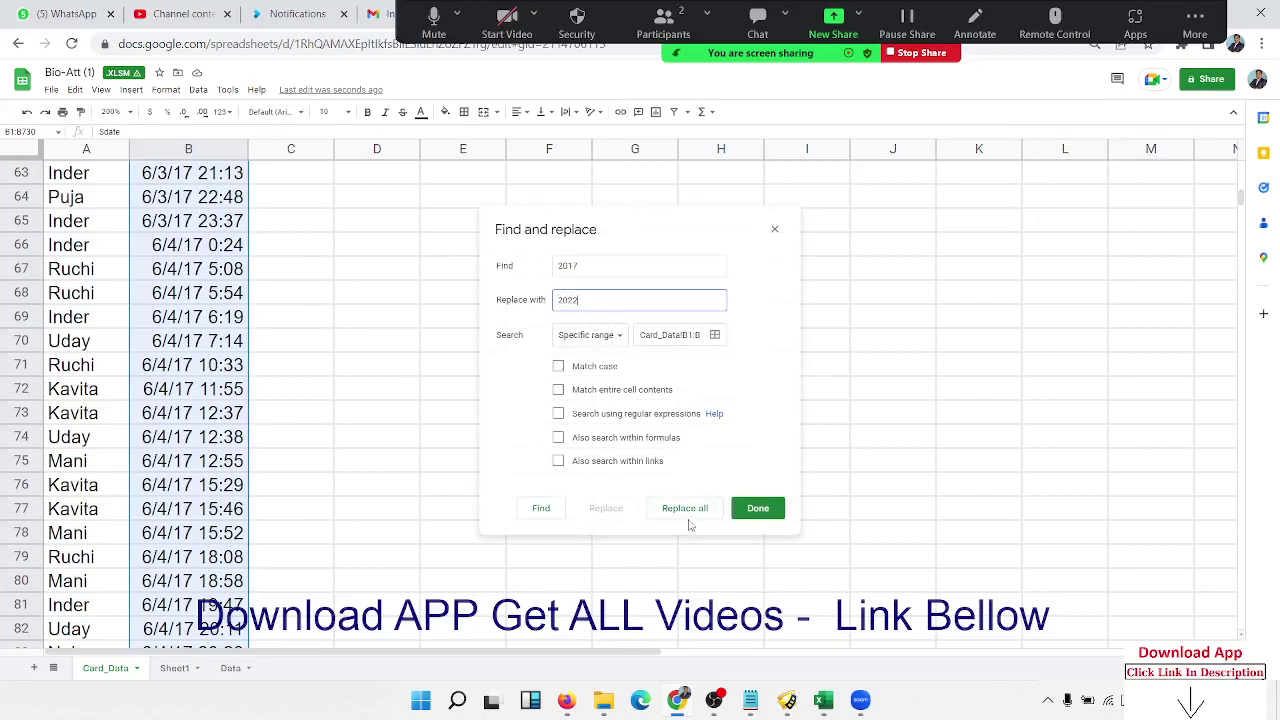
click(687, 515)
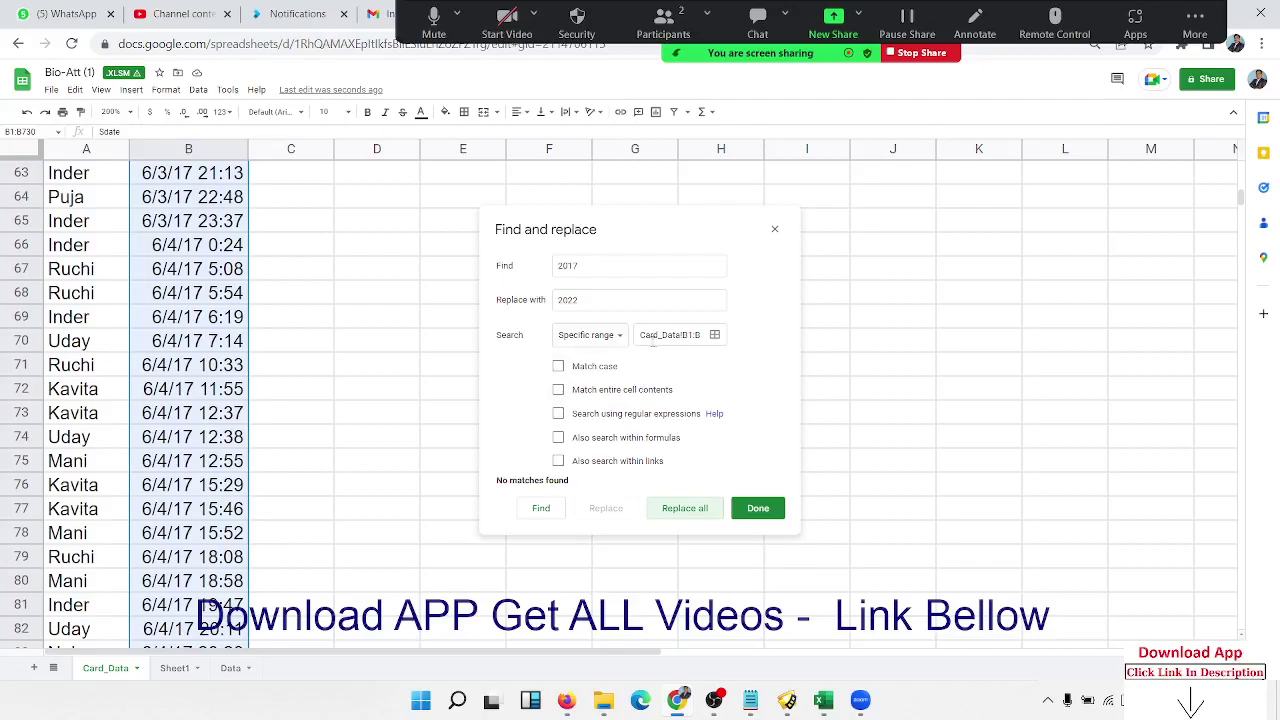
Step: Limit the search to the selected range, turn on case matching, and retry Replace all
click(616, 346)
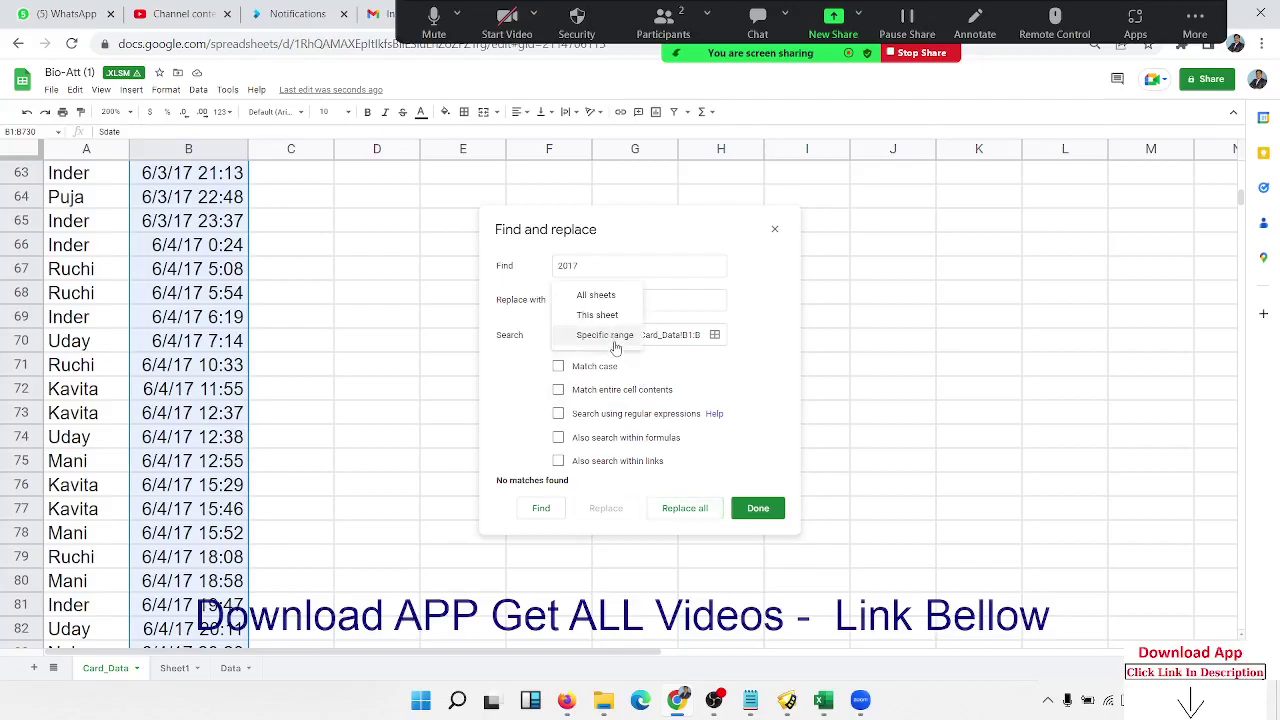
click(700, 372)
click(700, 372)
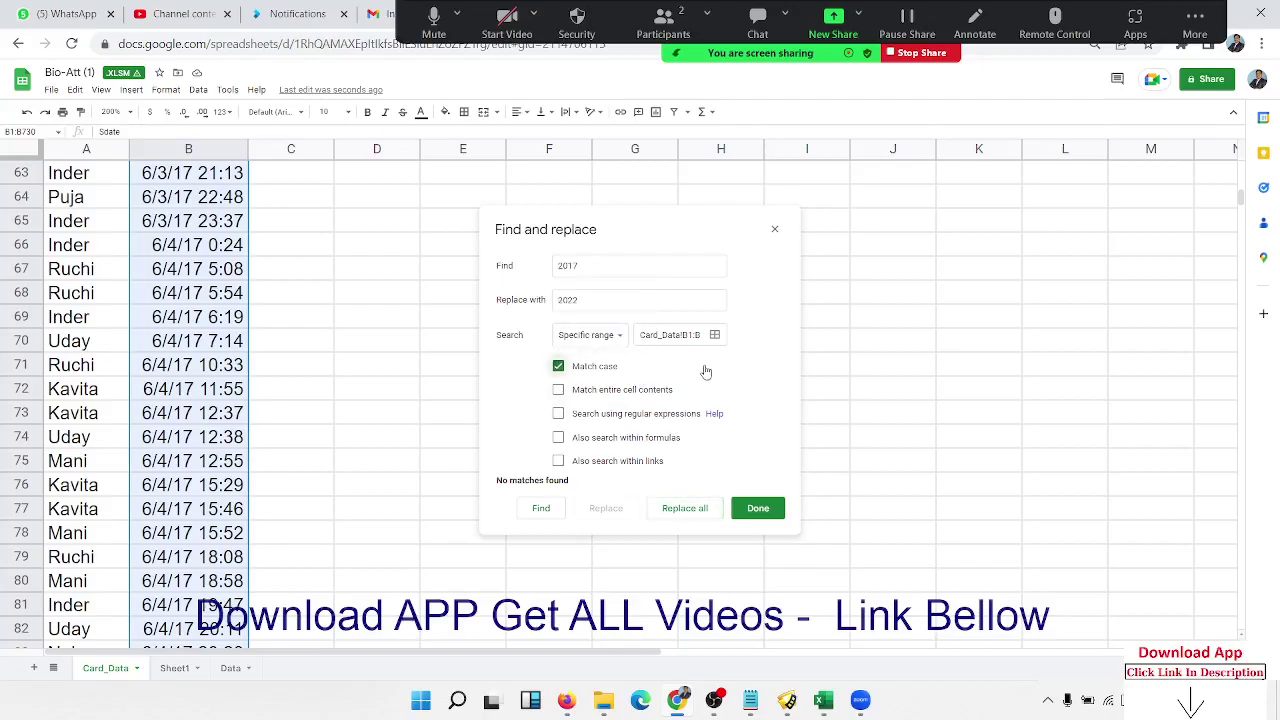
click(611, 370)
click(673, 512)
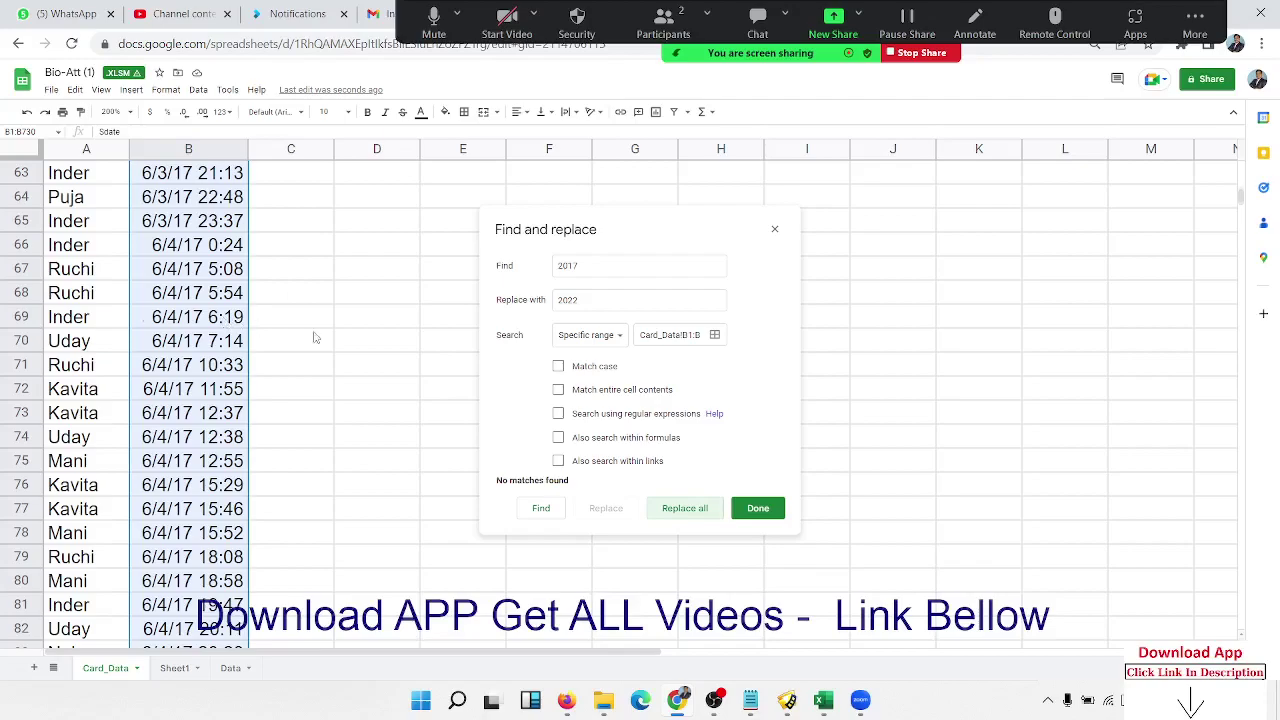
Step: Change the search term to 17 and replace all matches with 2022
scroll(313, 337, up, 5)
scroll(150, 300, up, 8)
scroll(197, 297, up, 3)
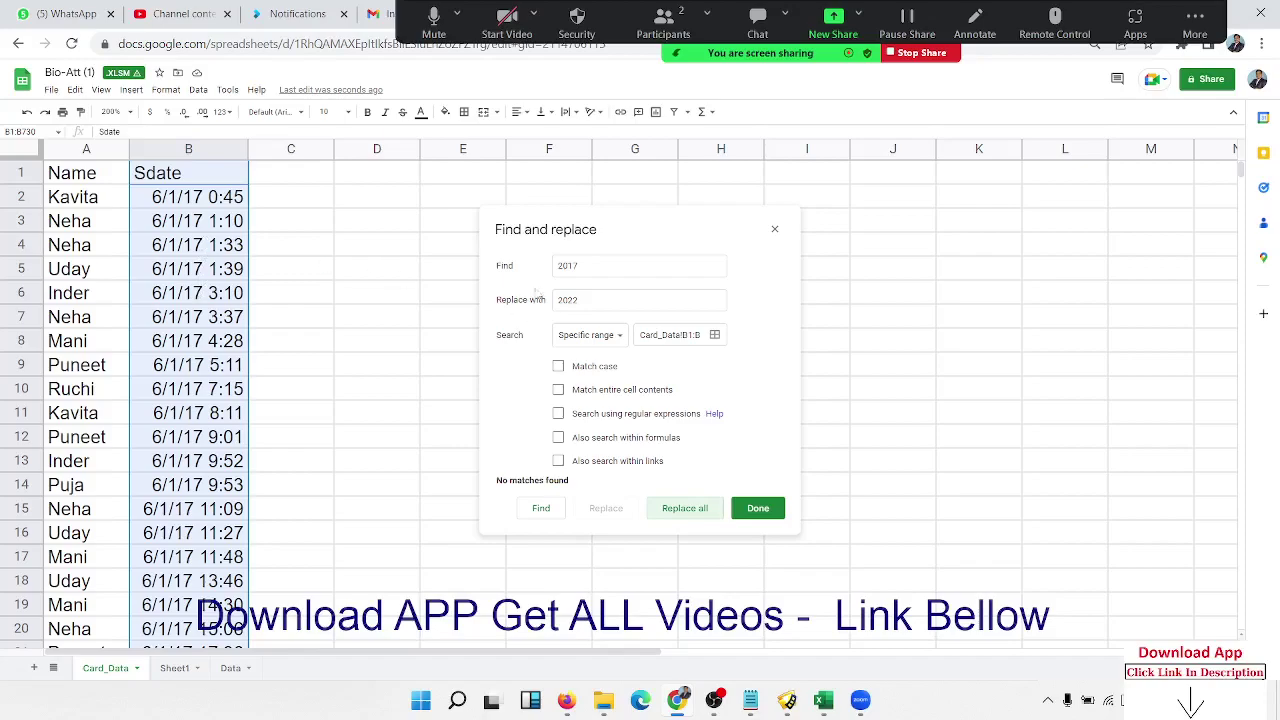
double_click(575, 265)
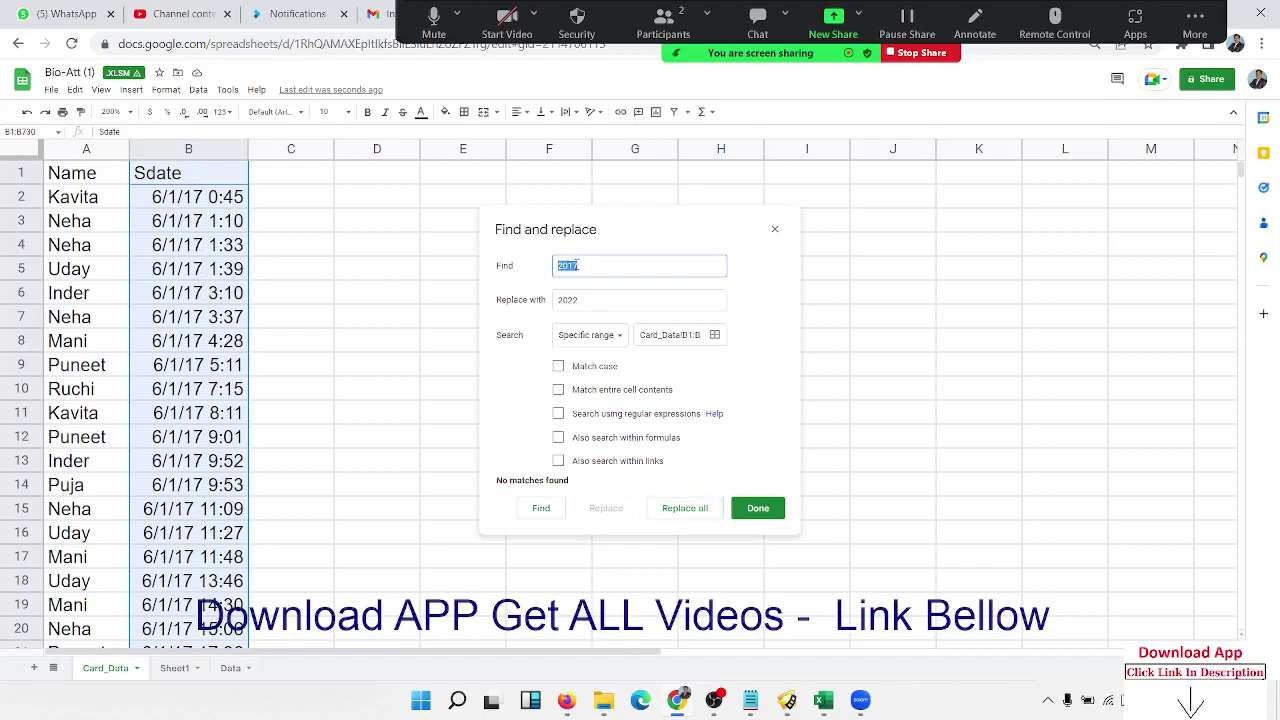
text(1)
click(674, 516)
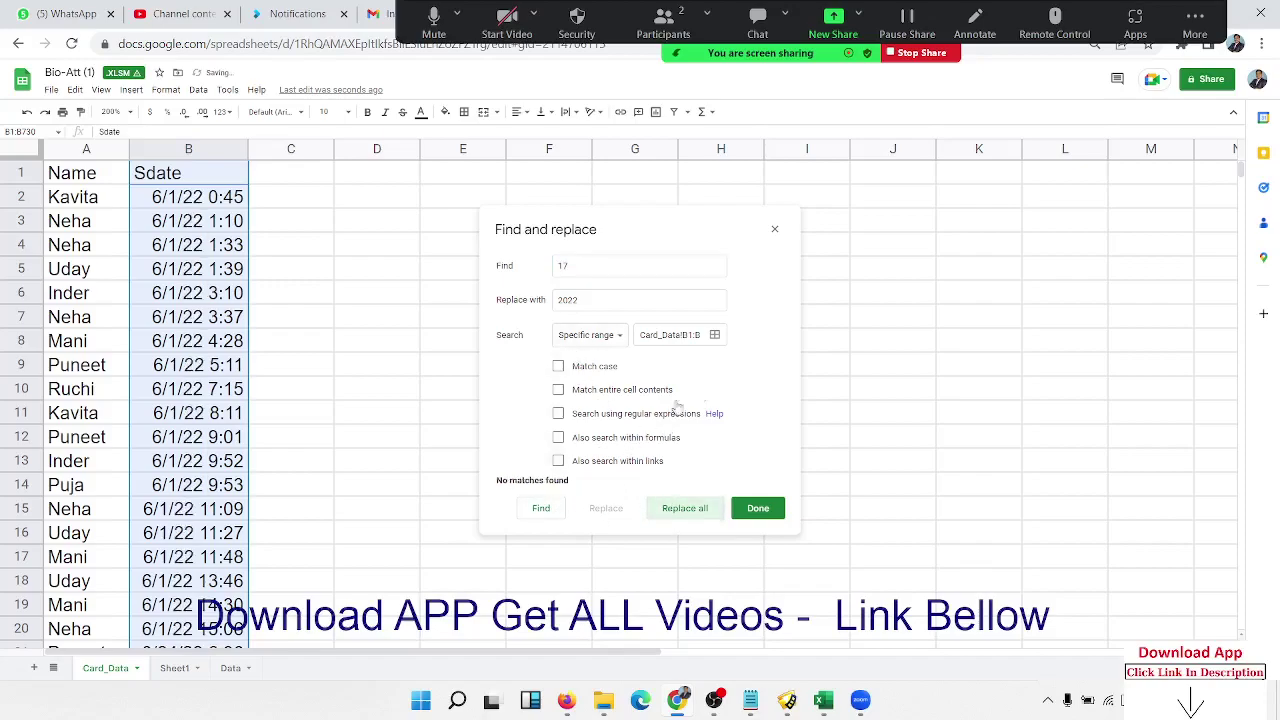
Step: Close Find and replace and enter the first date, 6/1/2022, in Sheet1's B2
click(775, 231)
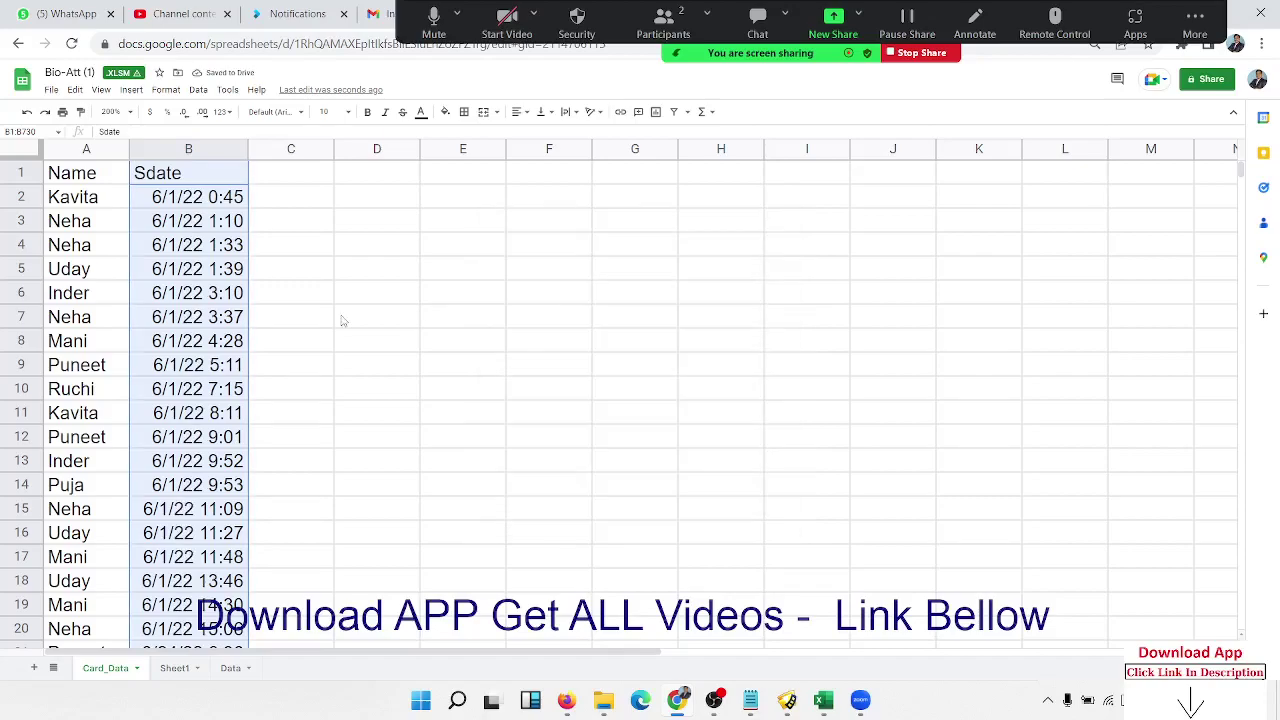
click(220, 268)
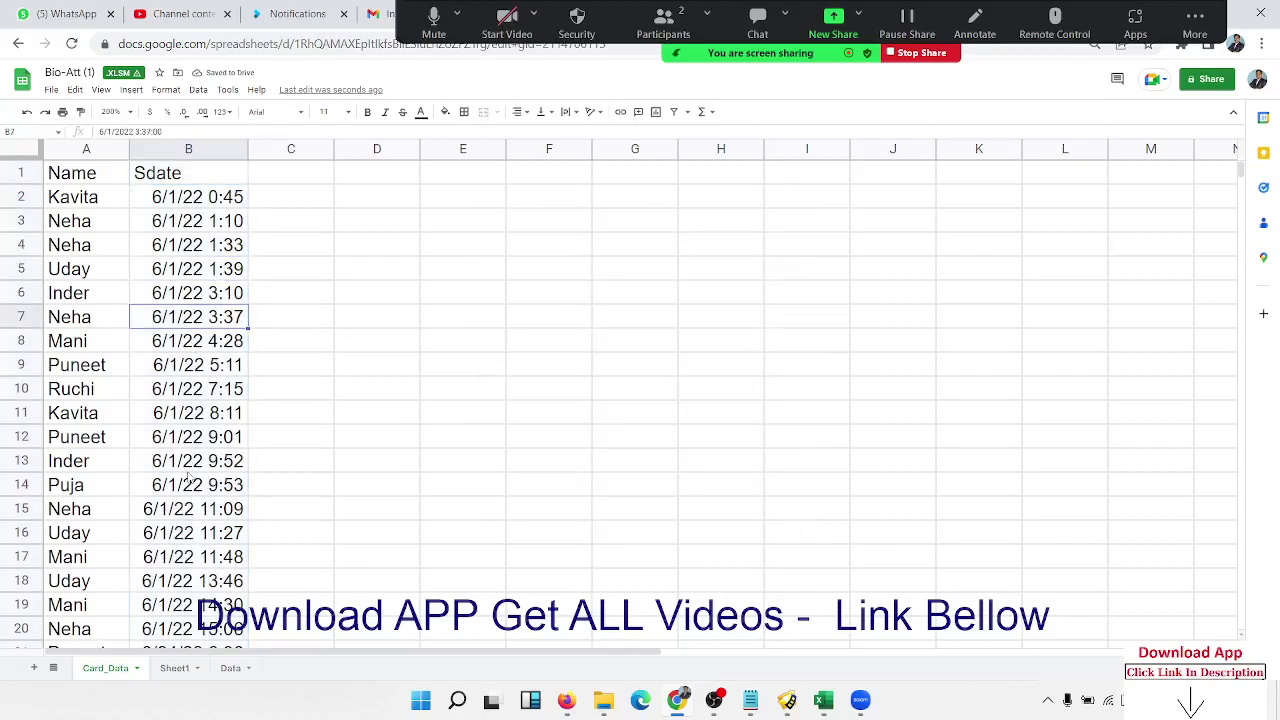
drag(190, 460, 190, 484)
click(176, 670)
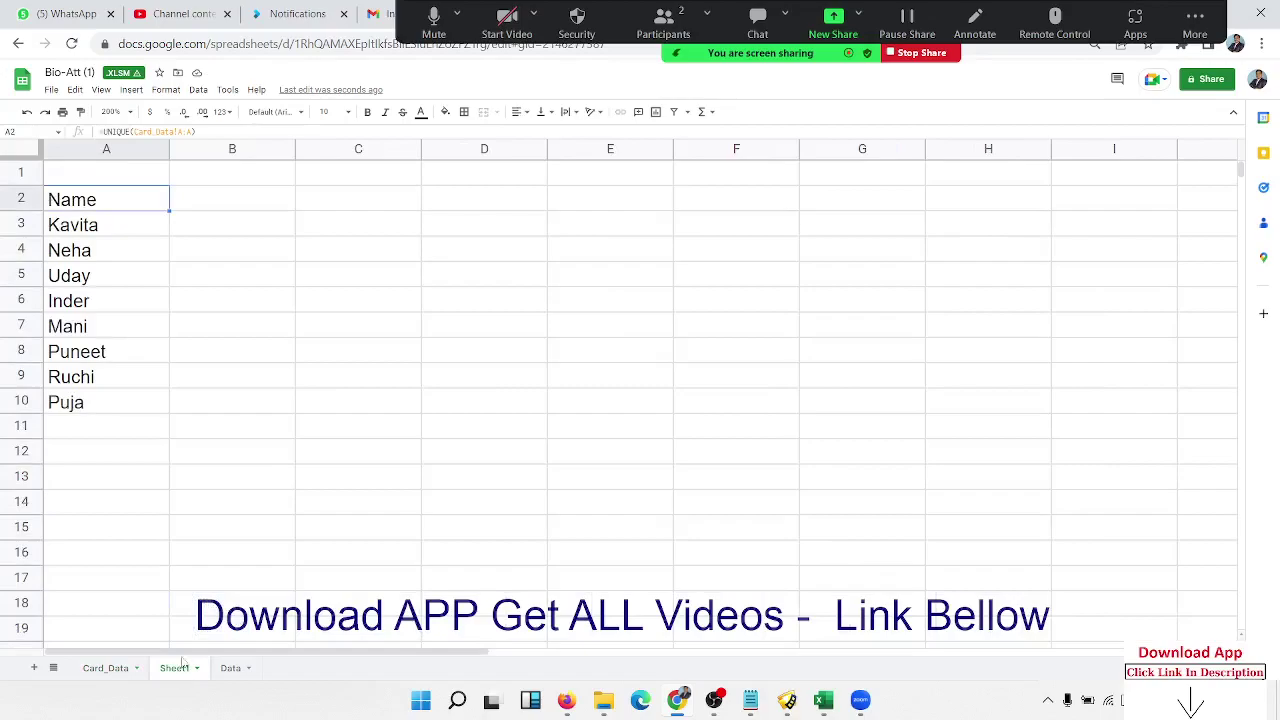
click(101, 222)
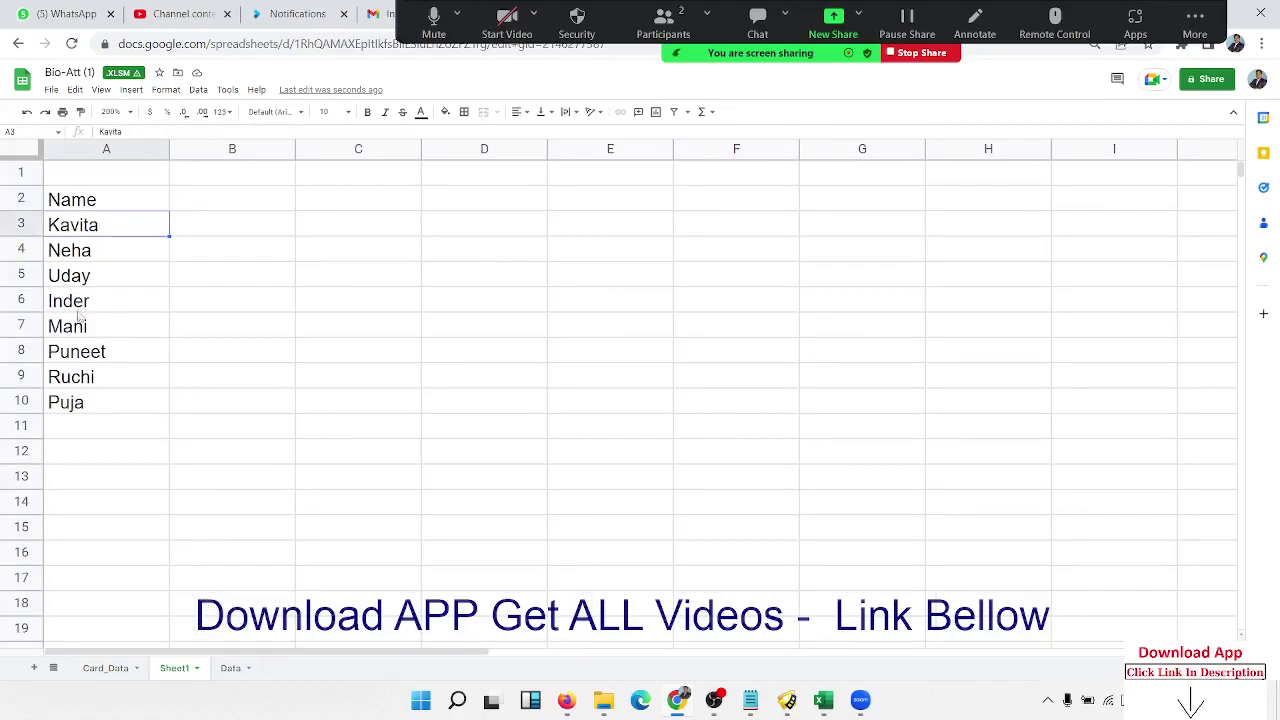
click(202, 208)
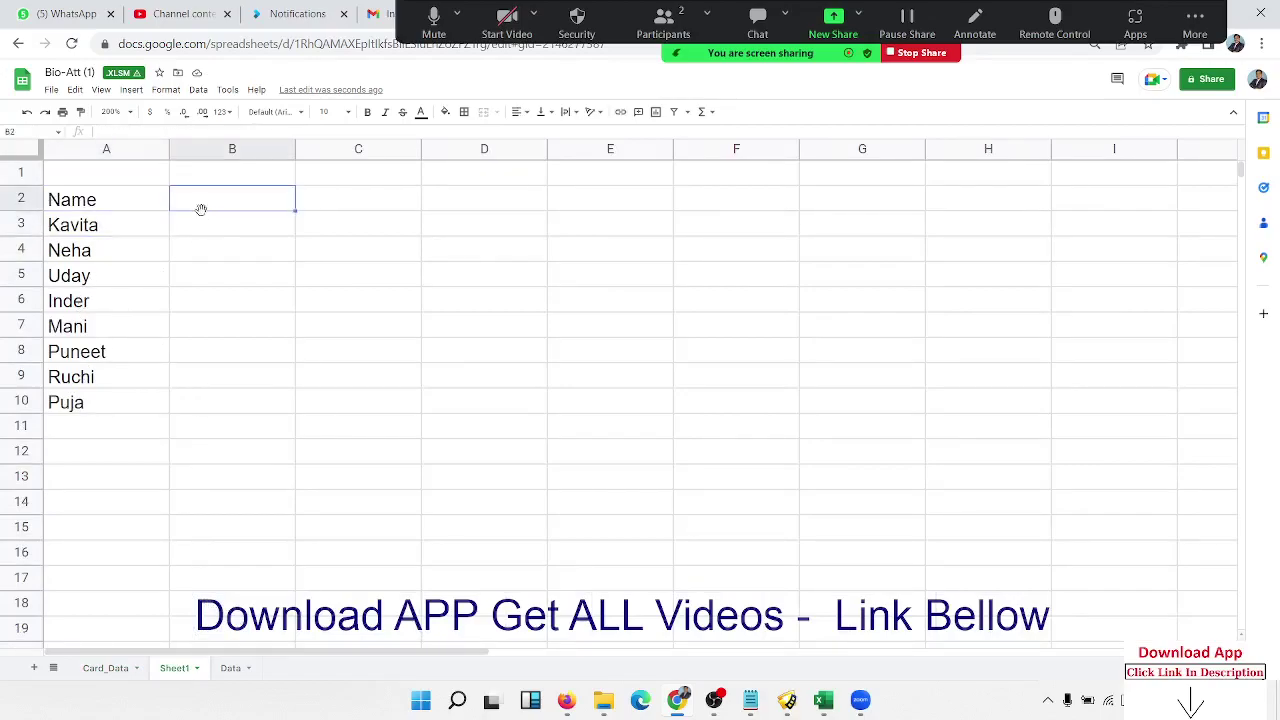
text(1/)
text(6/1)
key(Return)
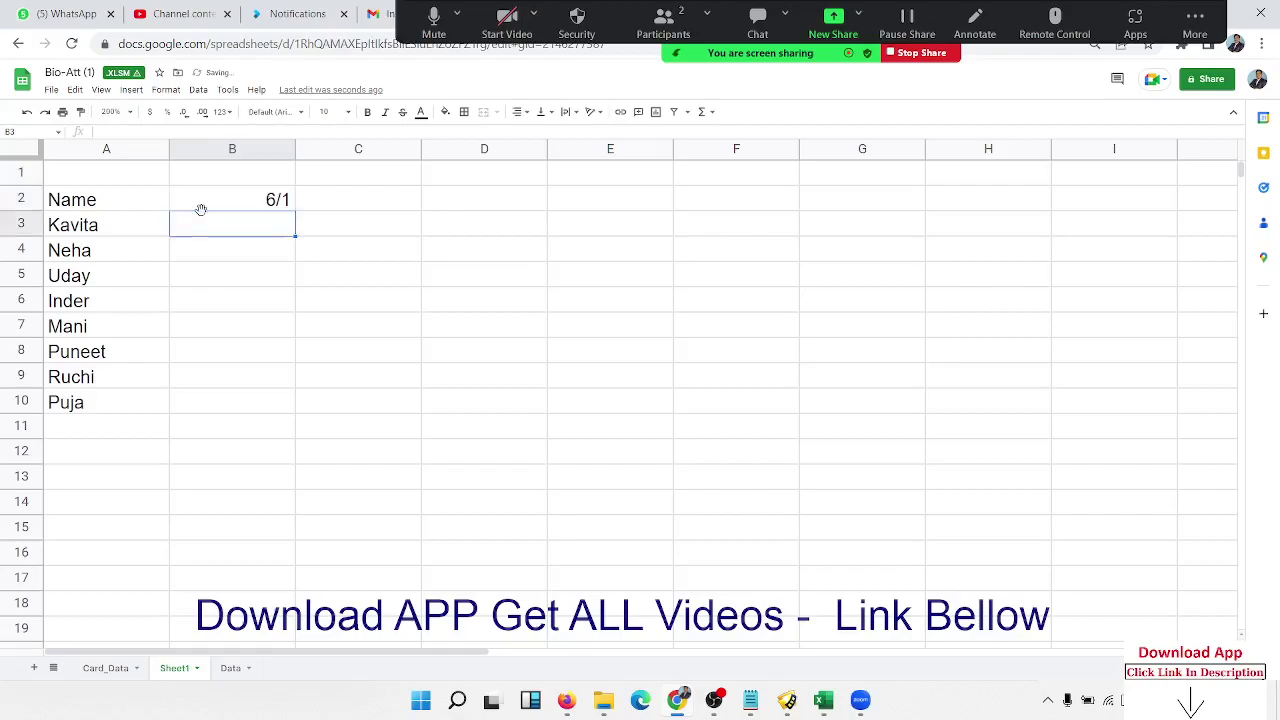
click(201, 209)
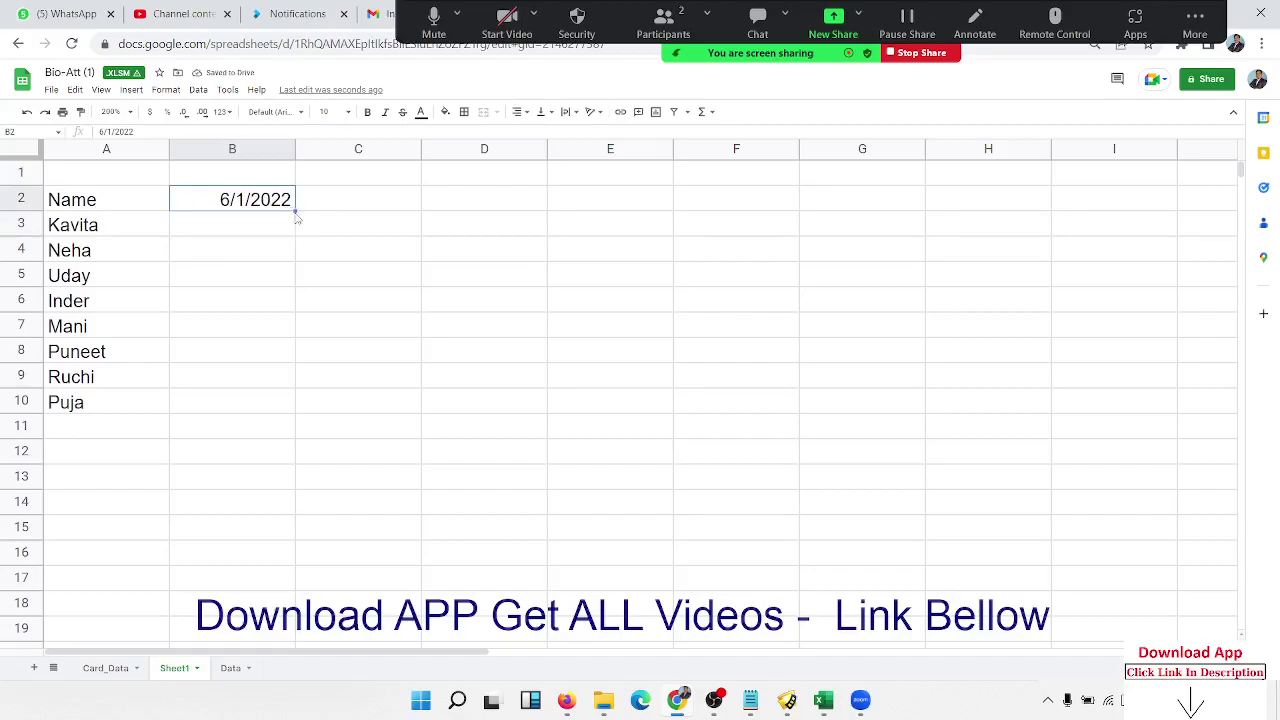
Step: Drag B2's fill handle along row 2, extending dates through 6/9/2022 in J2
drag(296, 209, 1240, 226)
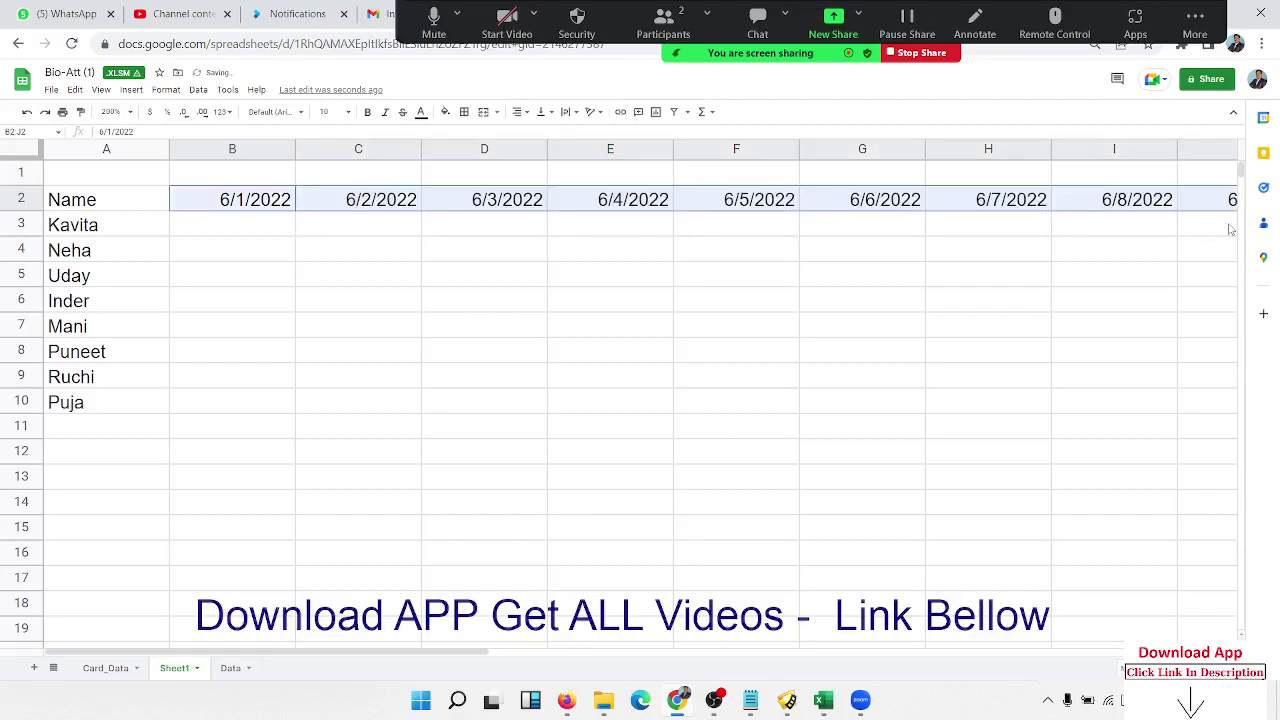
click(393, 213)
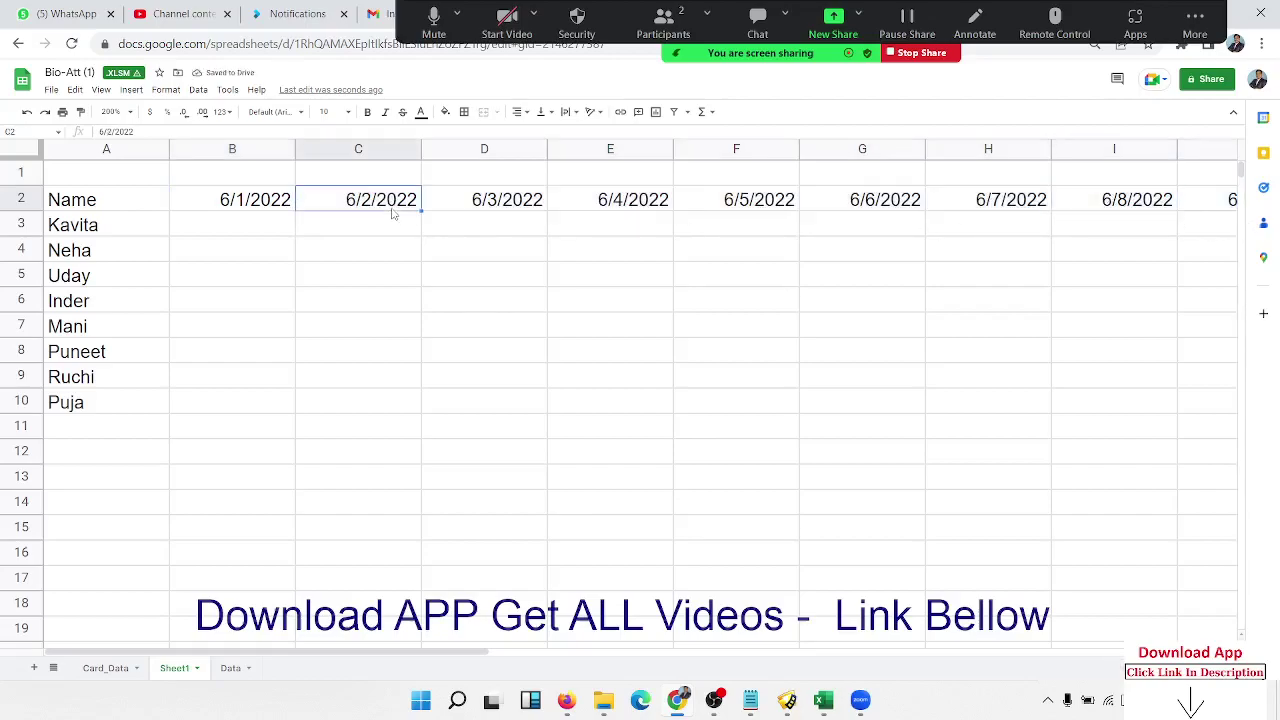
key(Left)
key(ctrl+shift+Right)
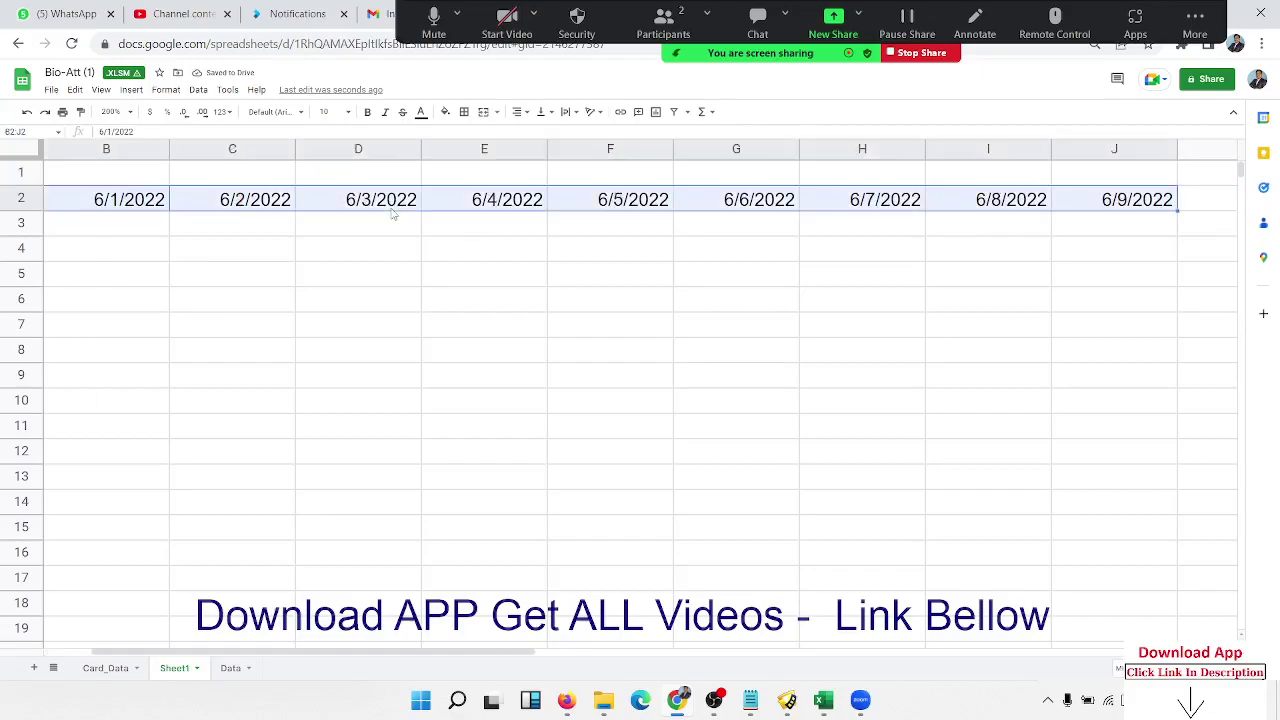
key(Right)
key(ctrl+Right)
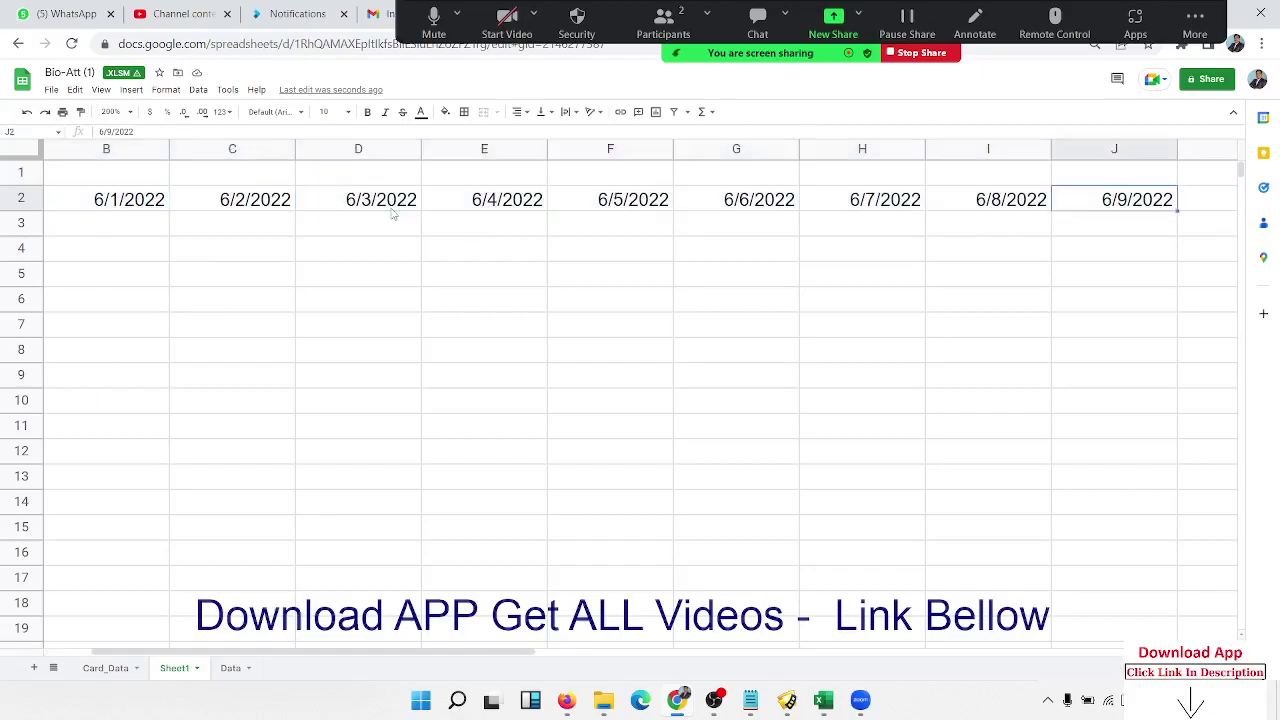
key(Right)
Step: Clear the extra dates from C2 onward, keeping only 6/1/2022 in B2
key(Right)
key(Right)
key(ctrl+Left)
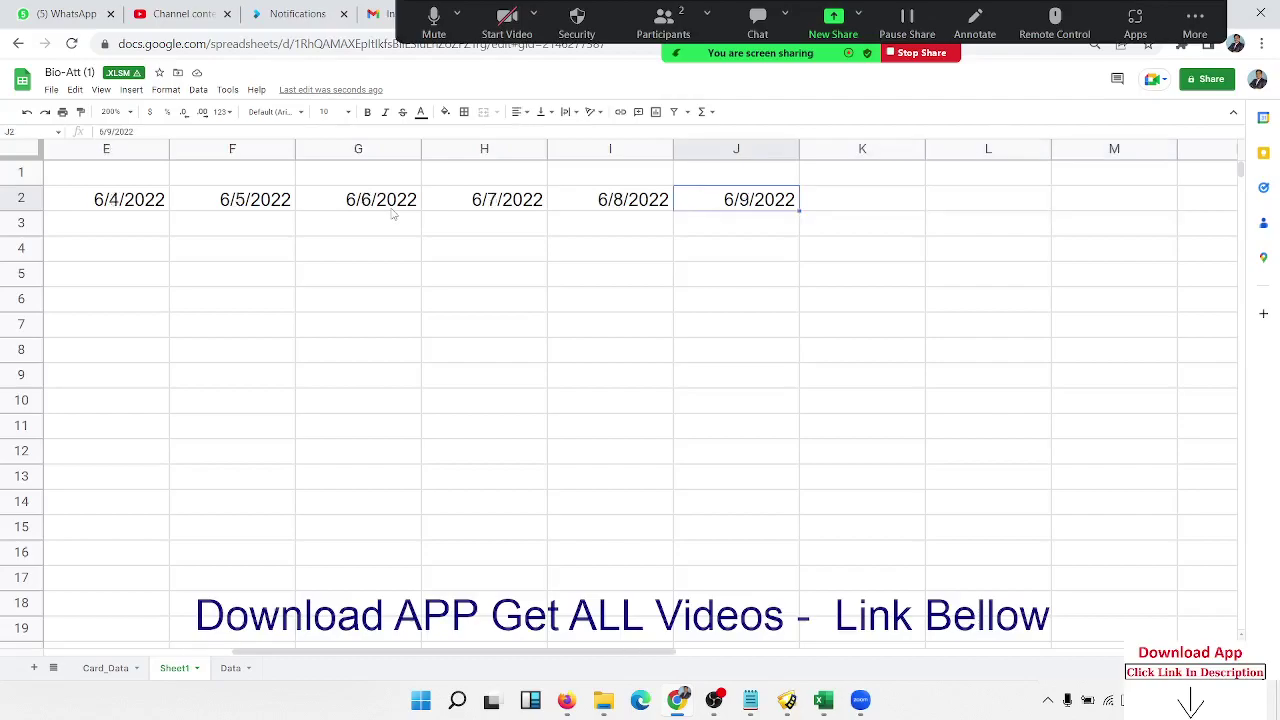
key(ctrl+Left)
key(Right)
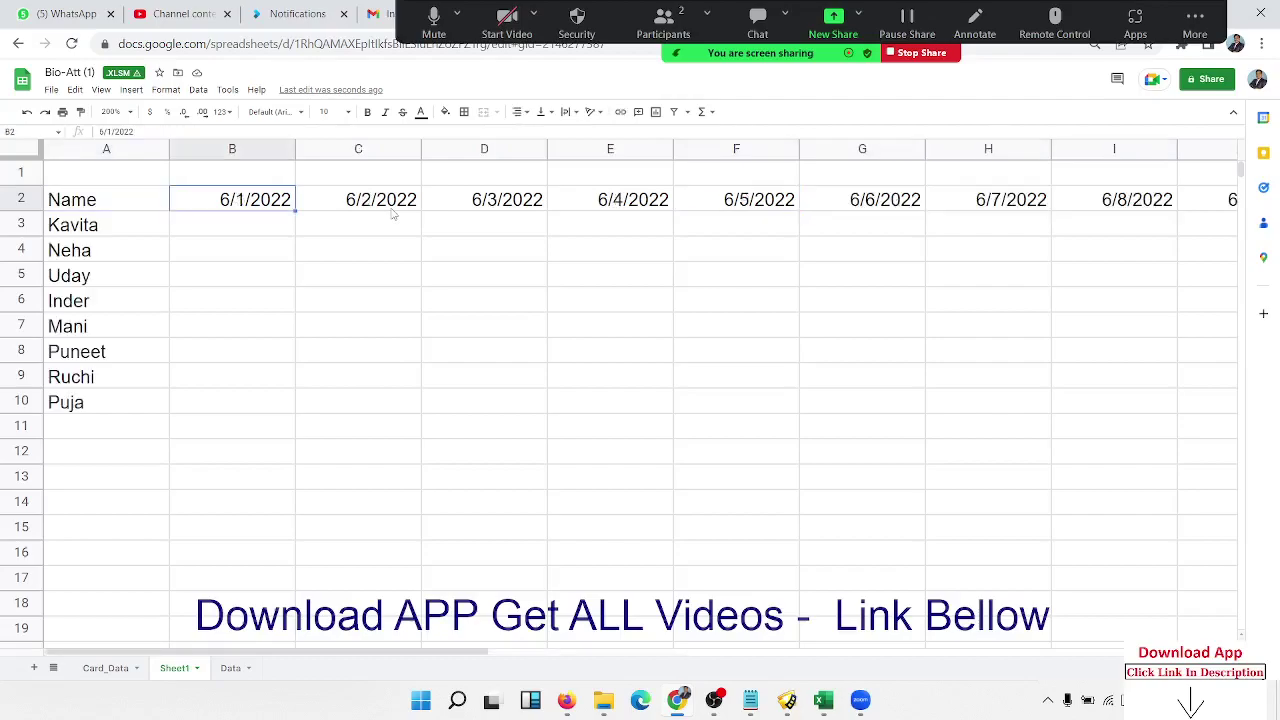
key(Right)
key(ctrl+shift+Right)
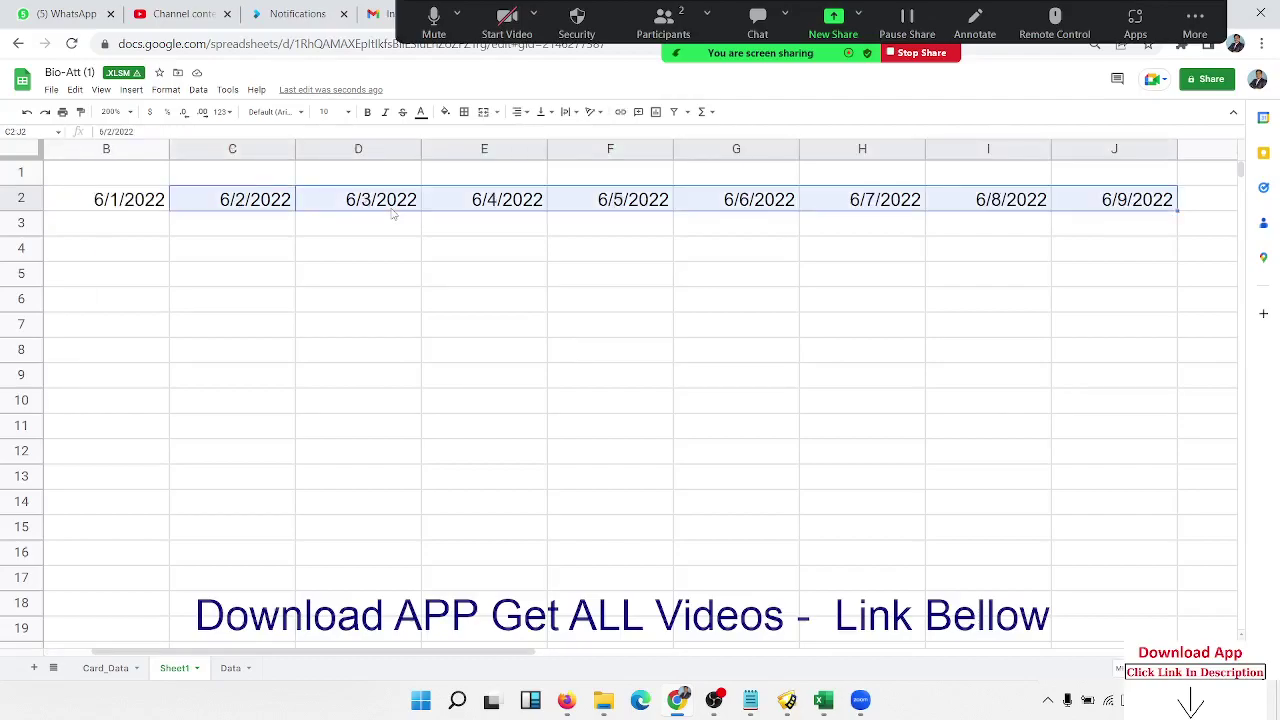
key(Delete)
key(Left)
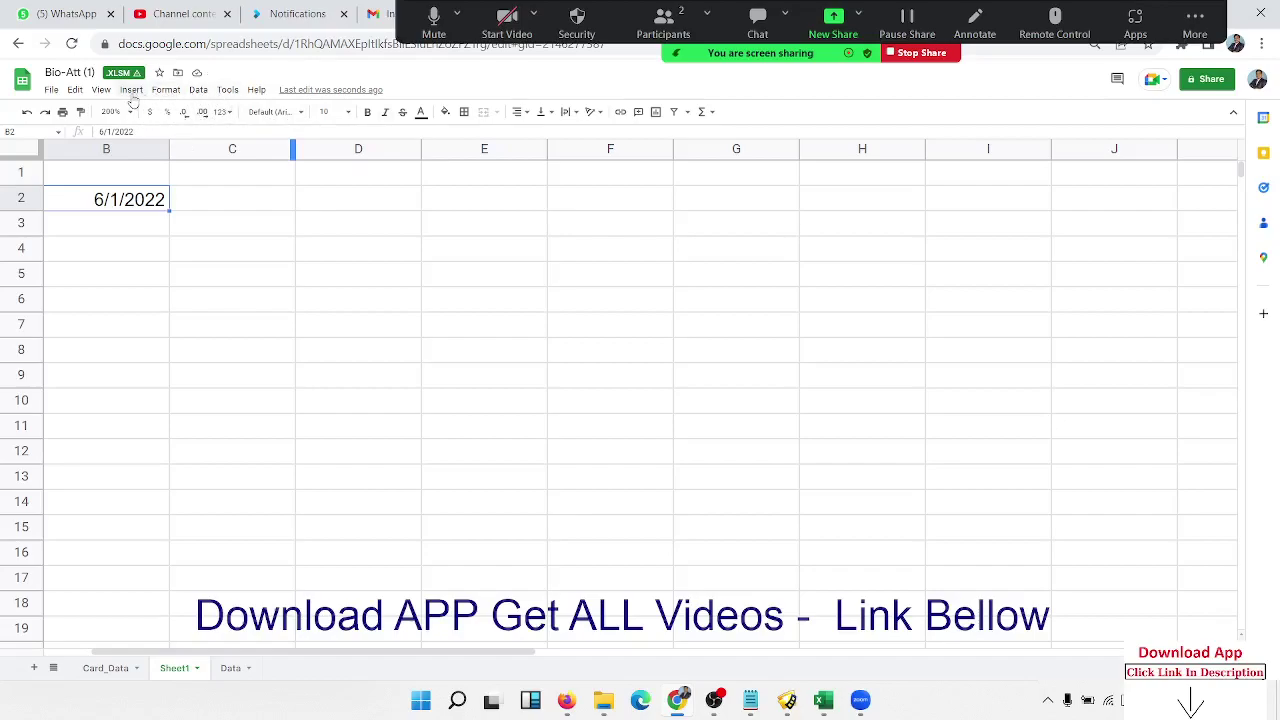
Step: Apply the custom 'Aug 5, 1930' date style so B2 reads Jun 1, 2022
click(165, 90)
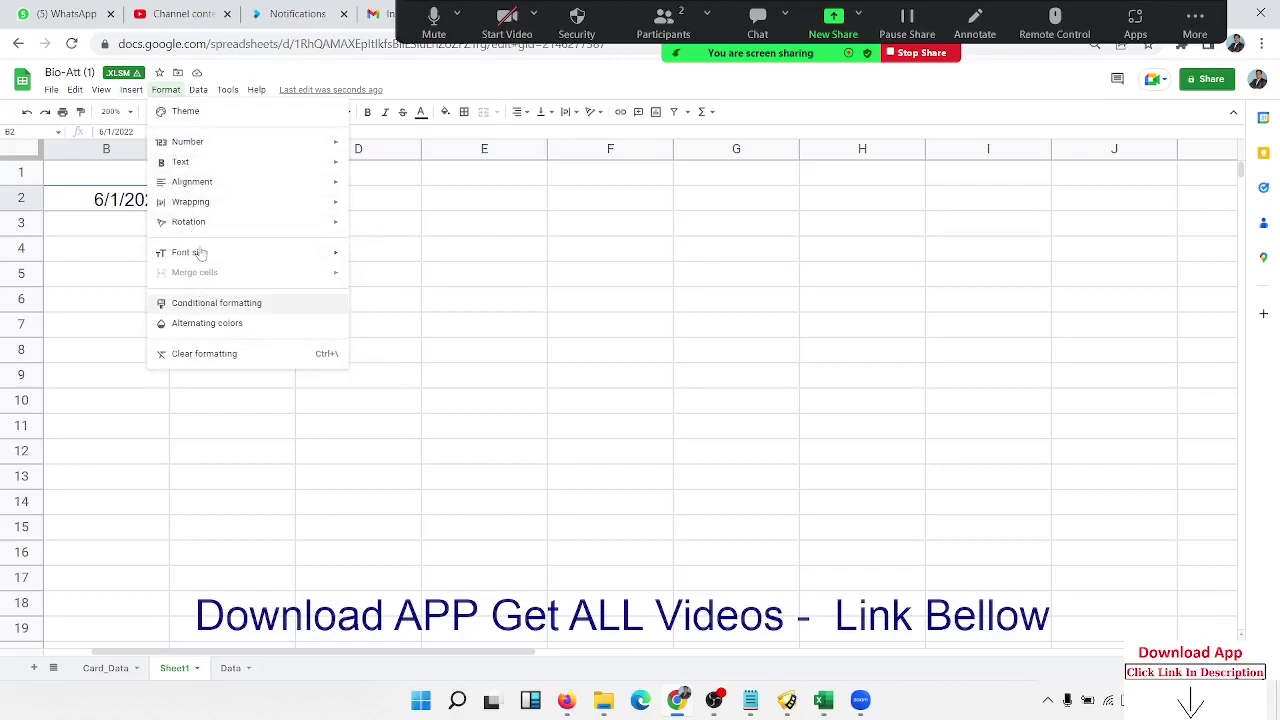
mouse_move(187, 142)
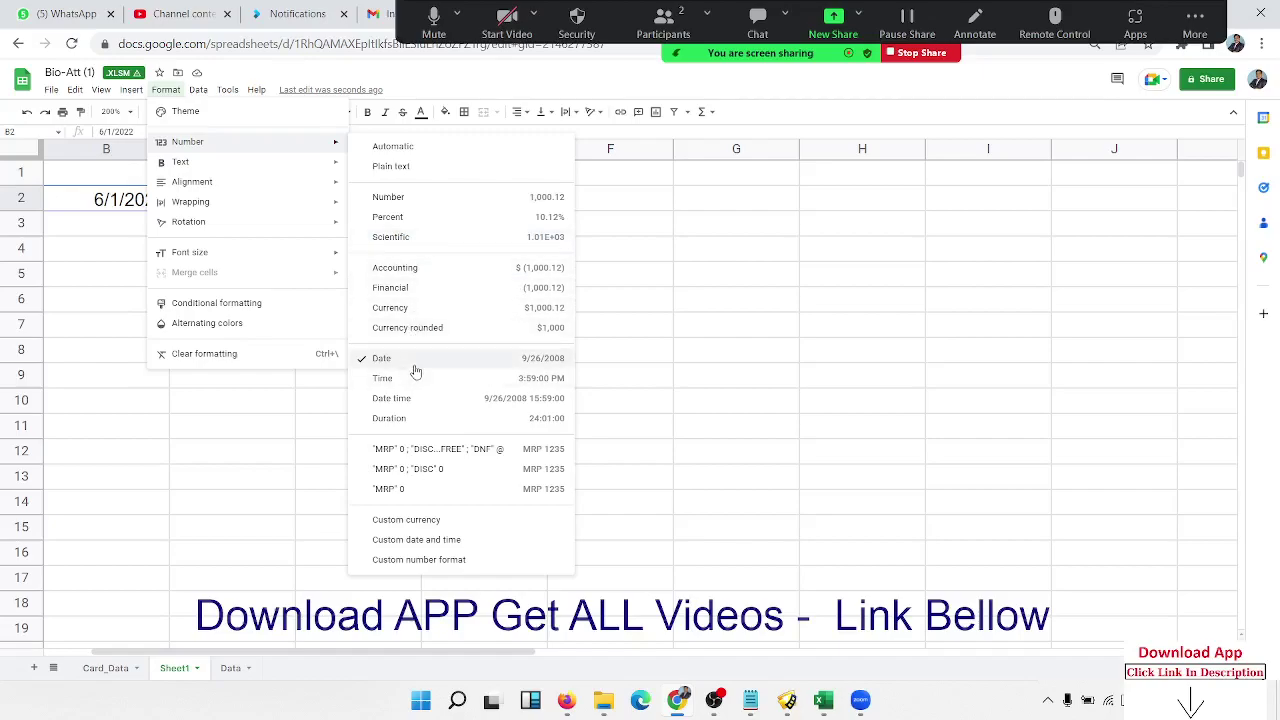
click(420, 541)
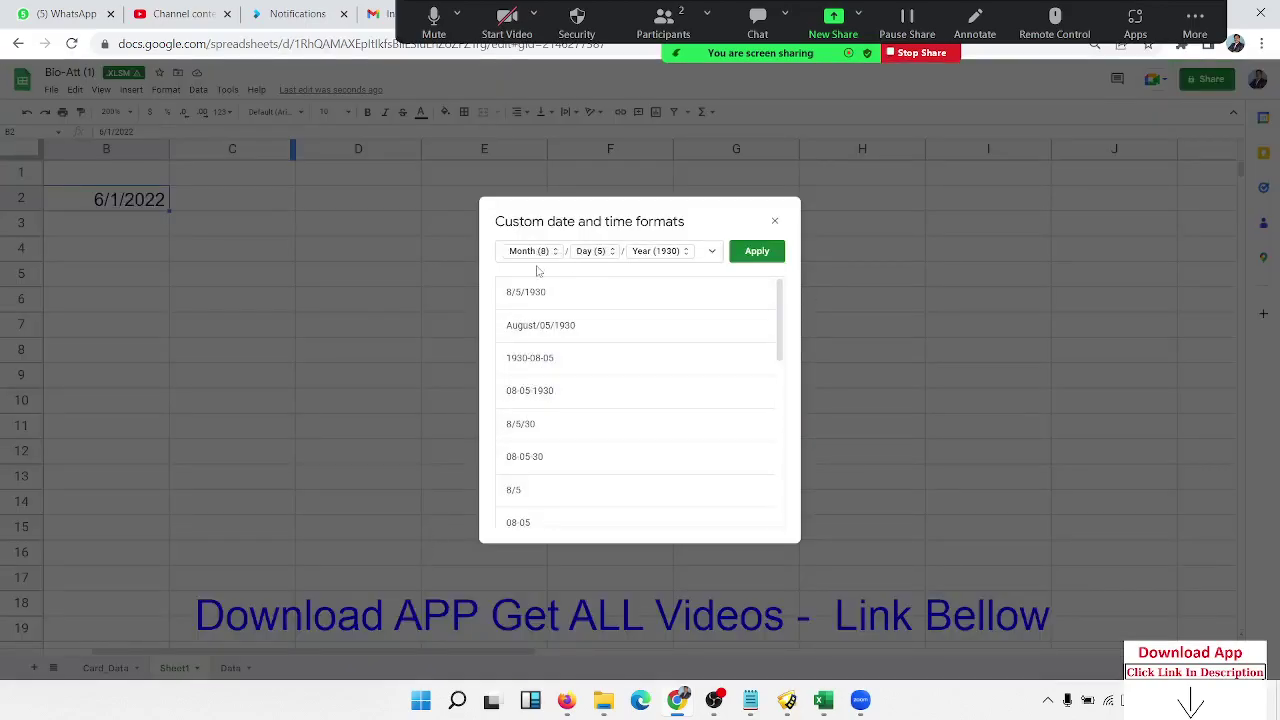
scroll(538, 460, down, 5)
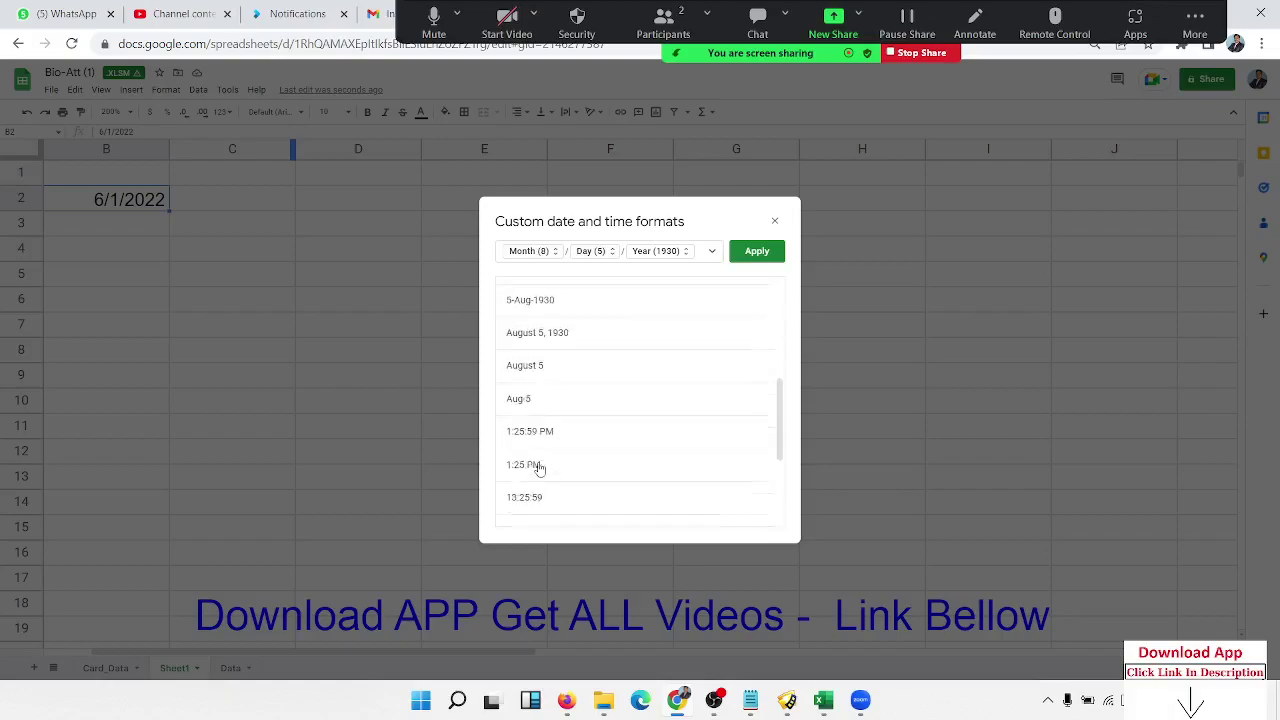
scroll(537, 468, down, 5)
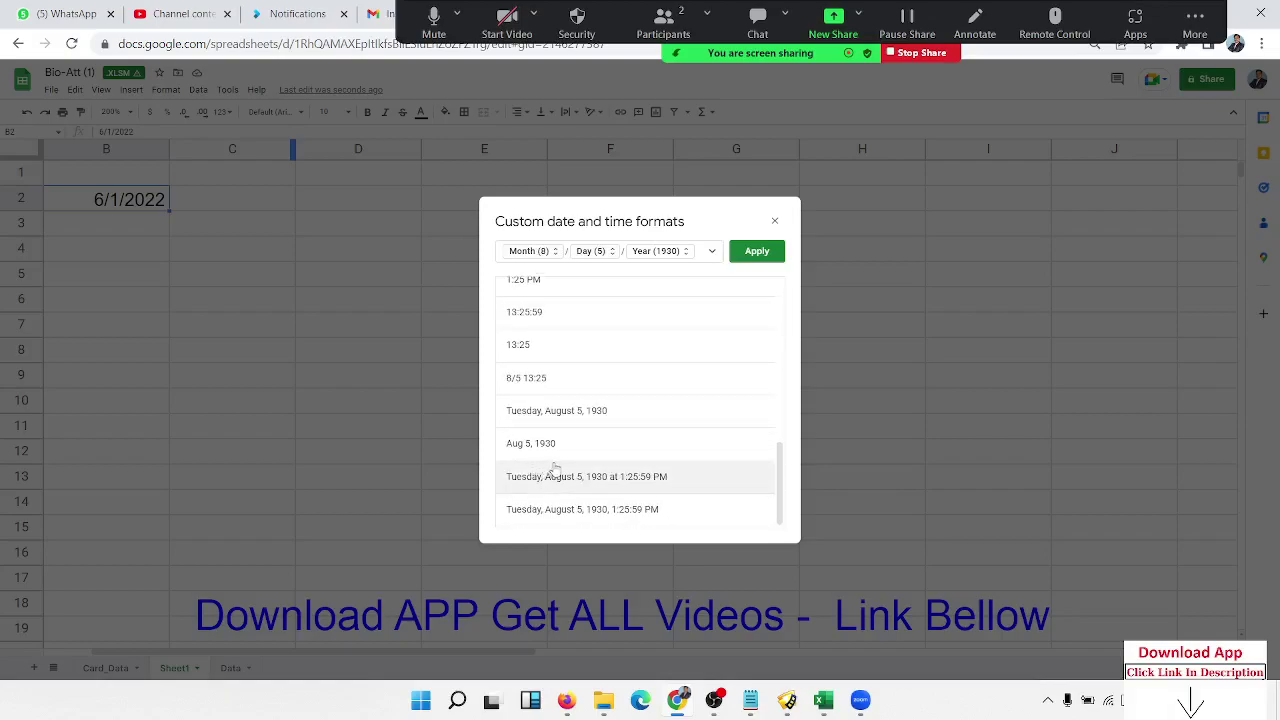
click(550, 453)
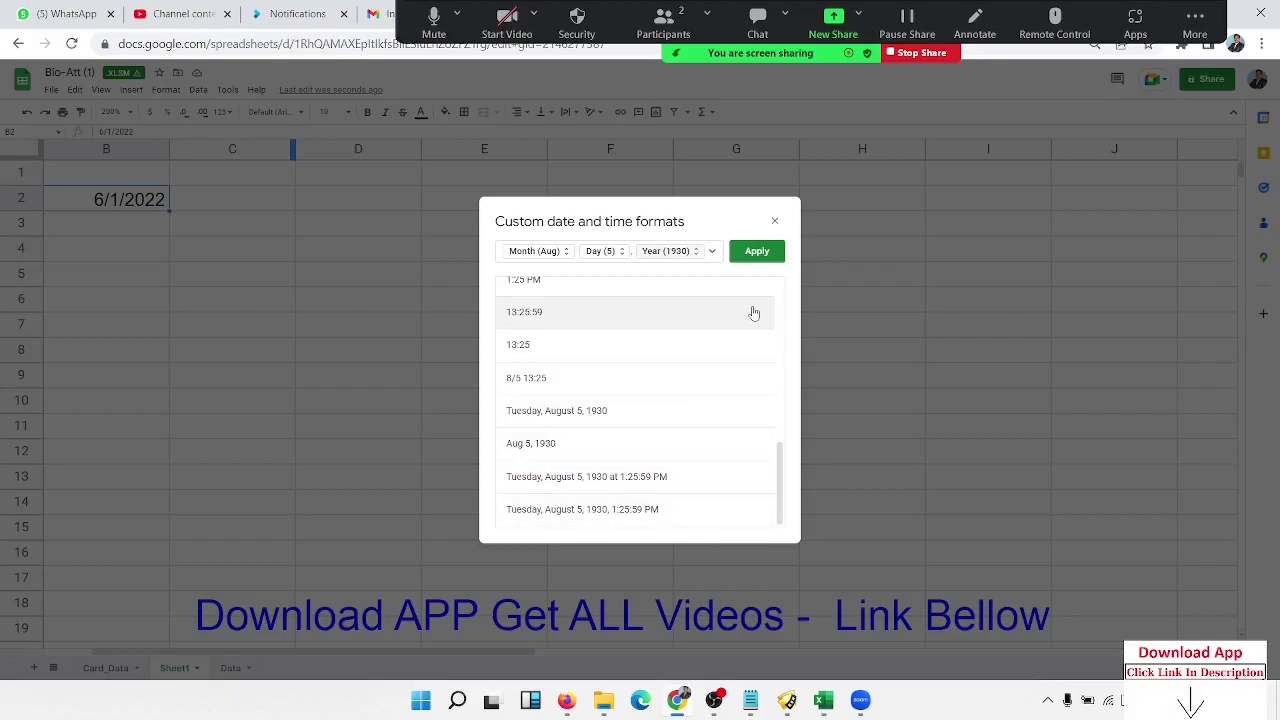
click(532, 445)
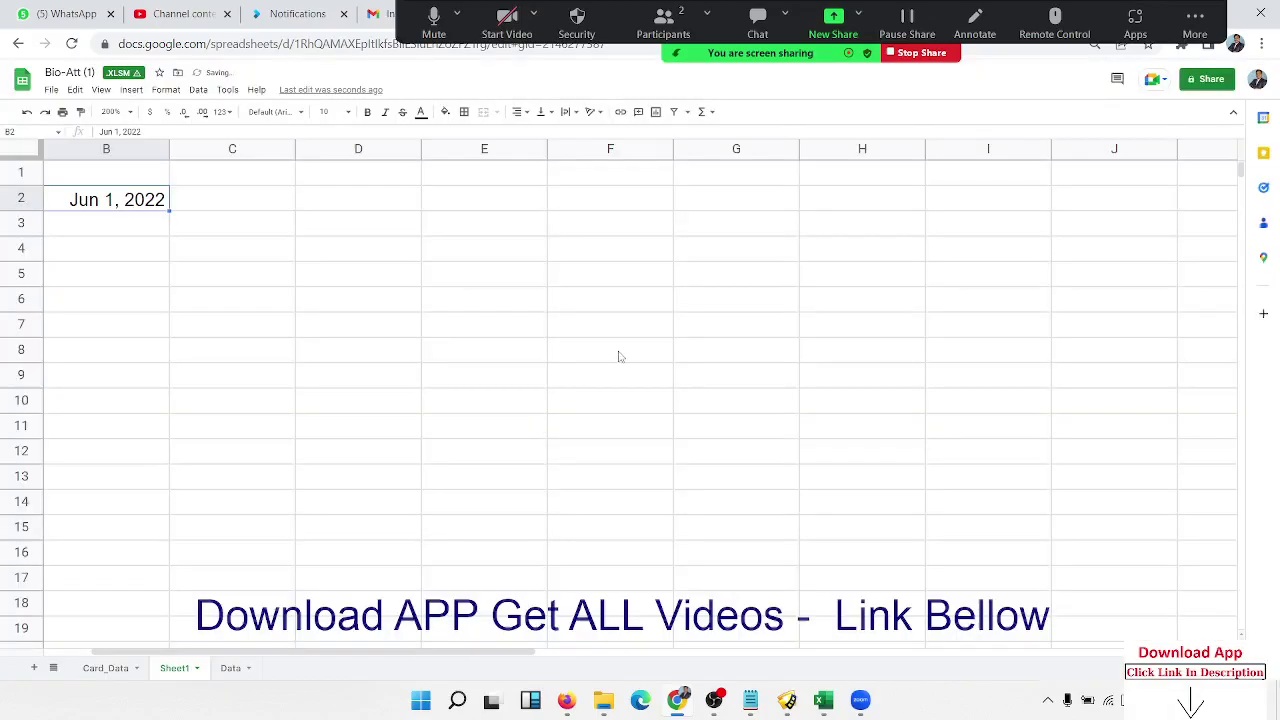
Step: Enter the next-day formula =B2+1 in C2
key(Left)
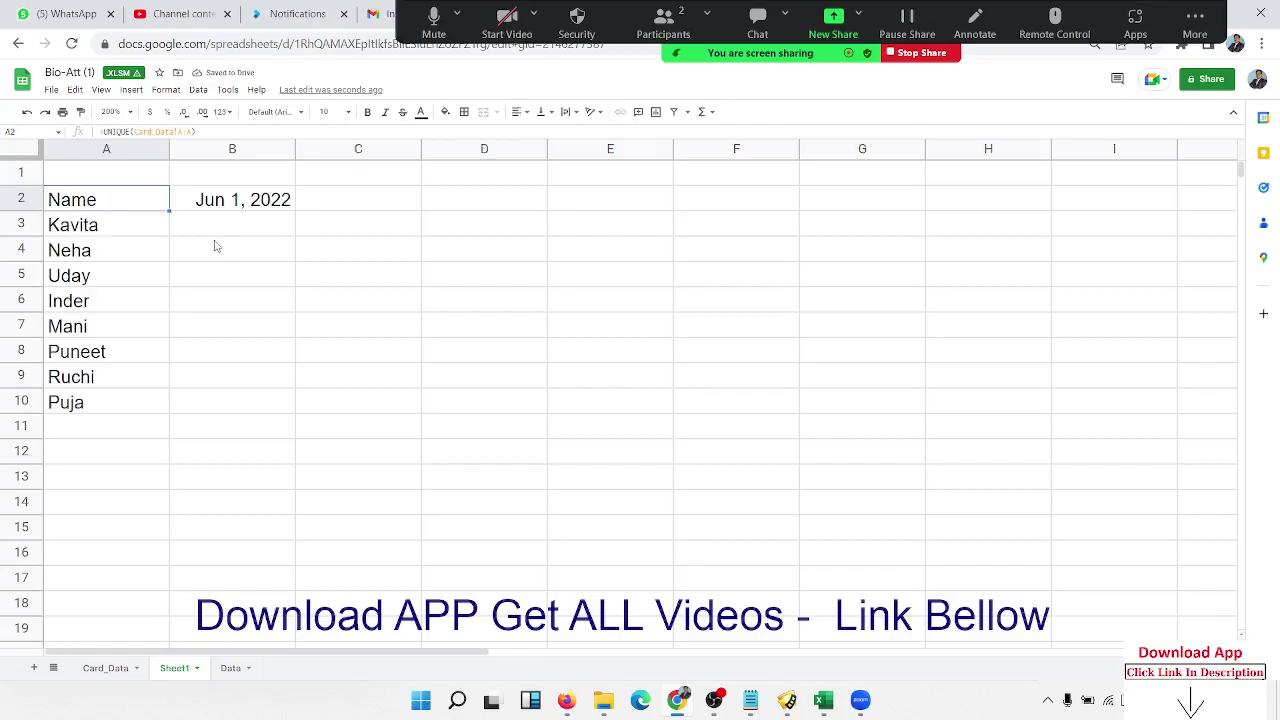
key(Right)
key(Right)
key(Right)
key(Left)
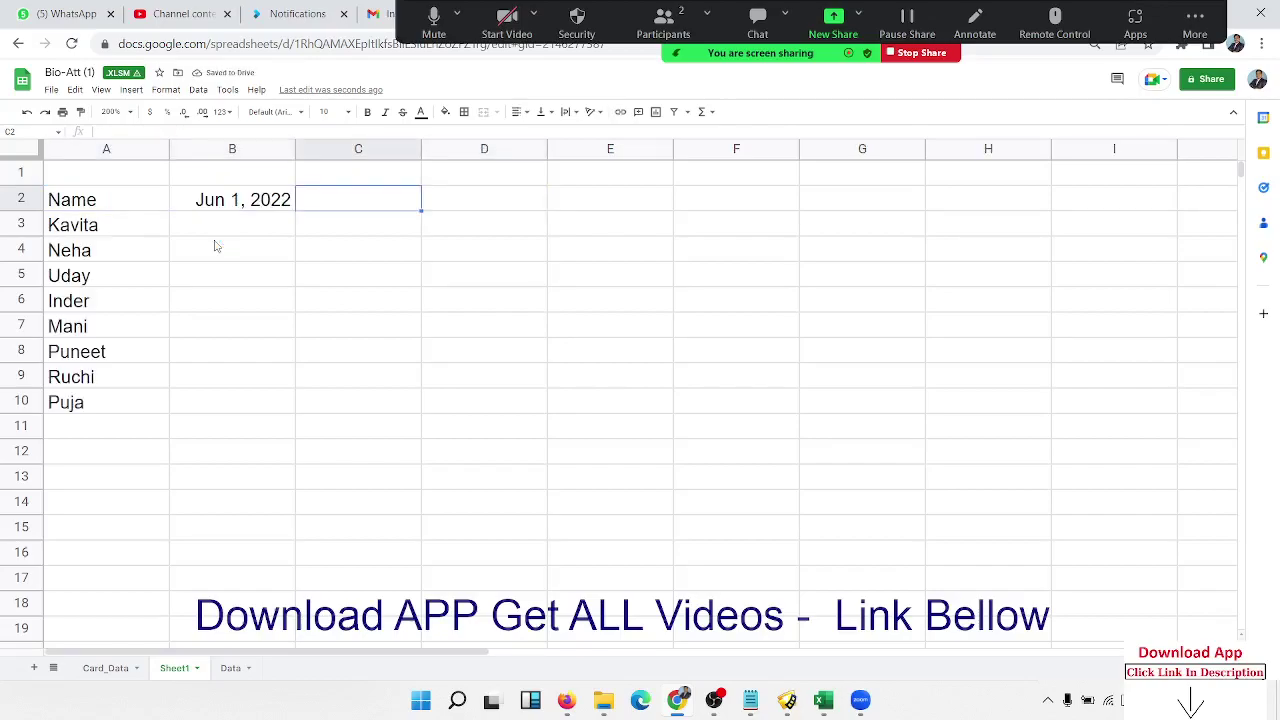
text(=B2+1)
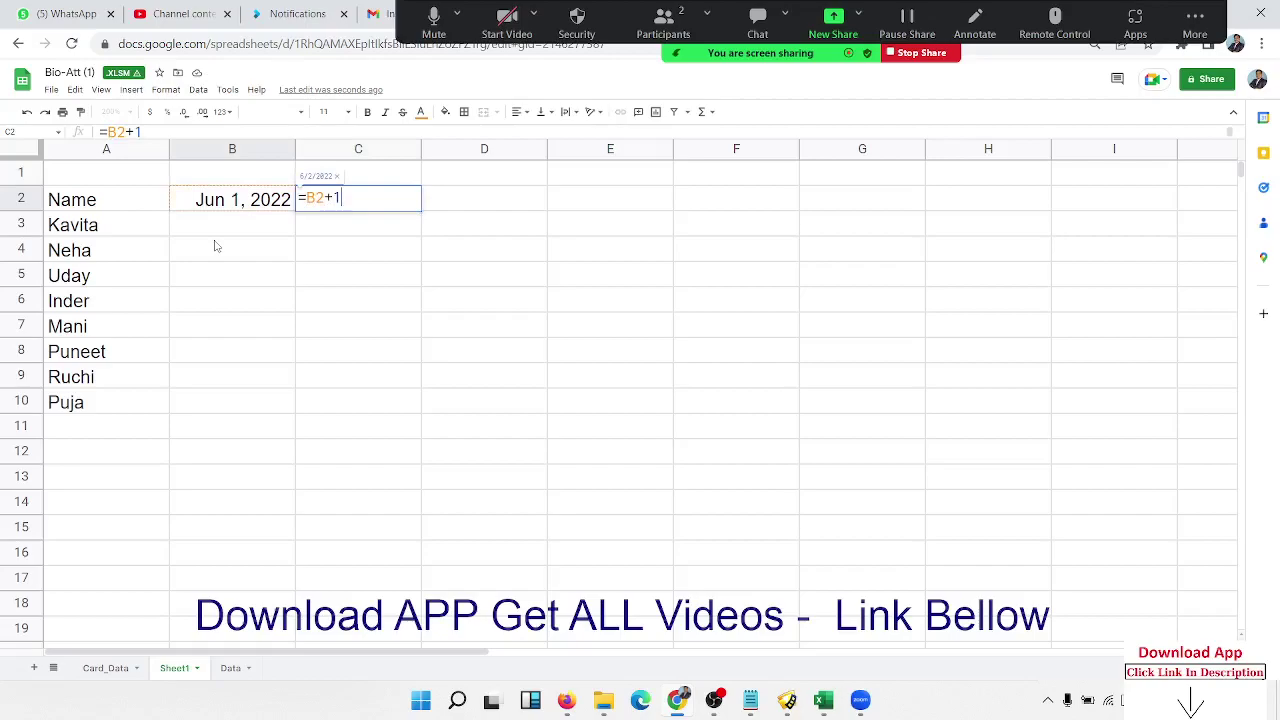
key(Return)
key(Up)
key(Right)
key(Left)
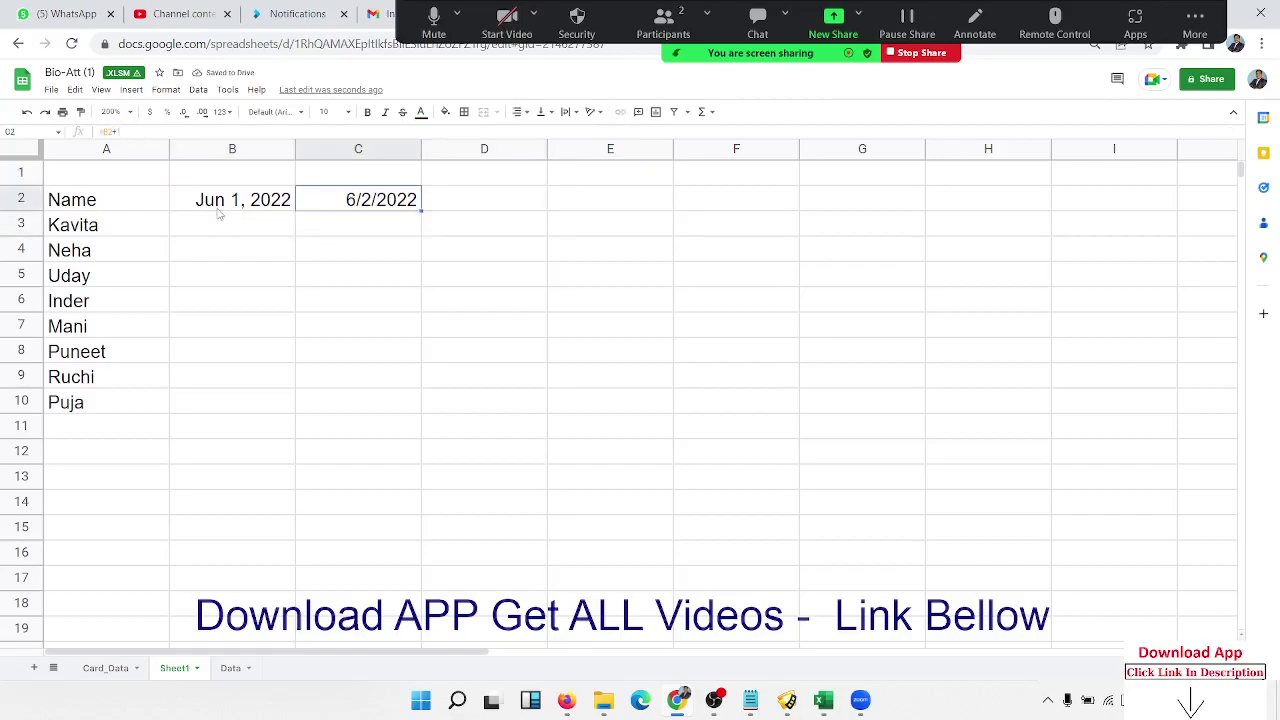
Step: Copy B2's short-month date format onto C2 with the paint format tool
click(219, 209)
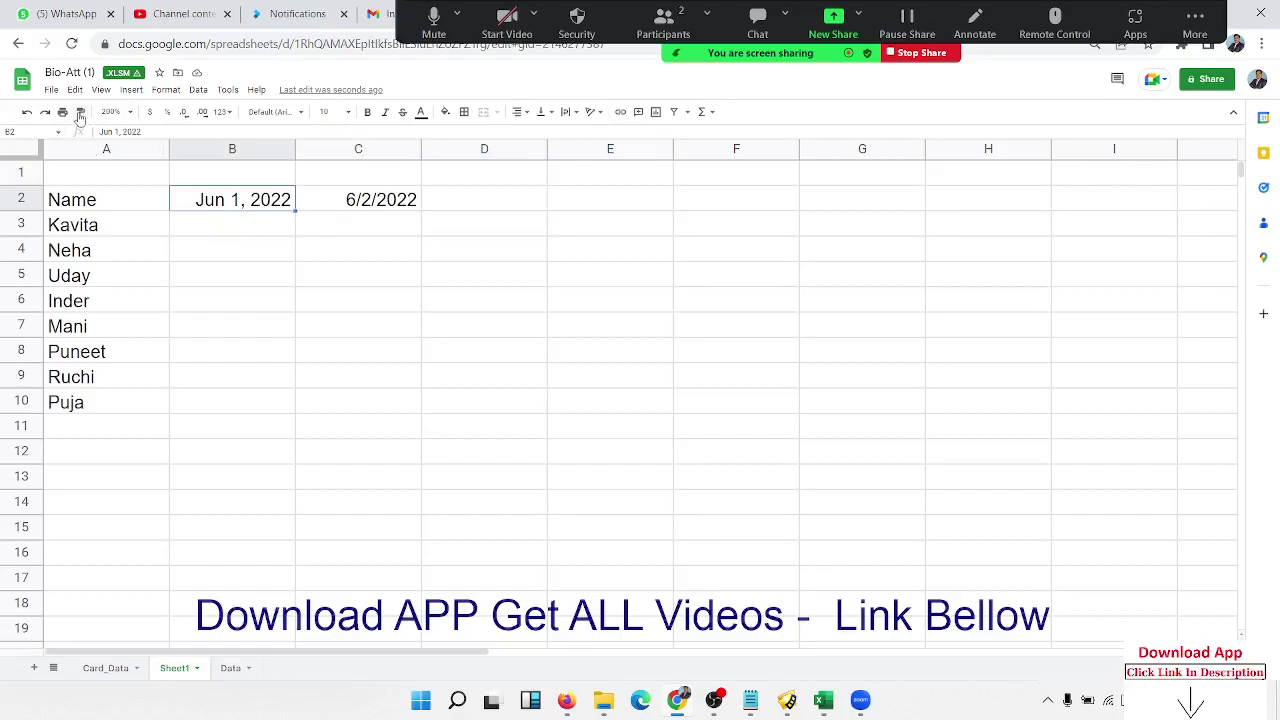
click(81, 111)
click(350, 200)
click(473, 207)
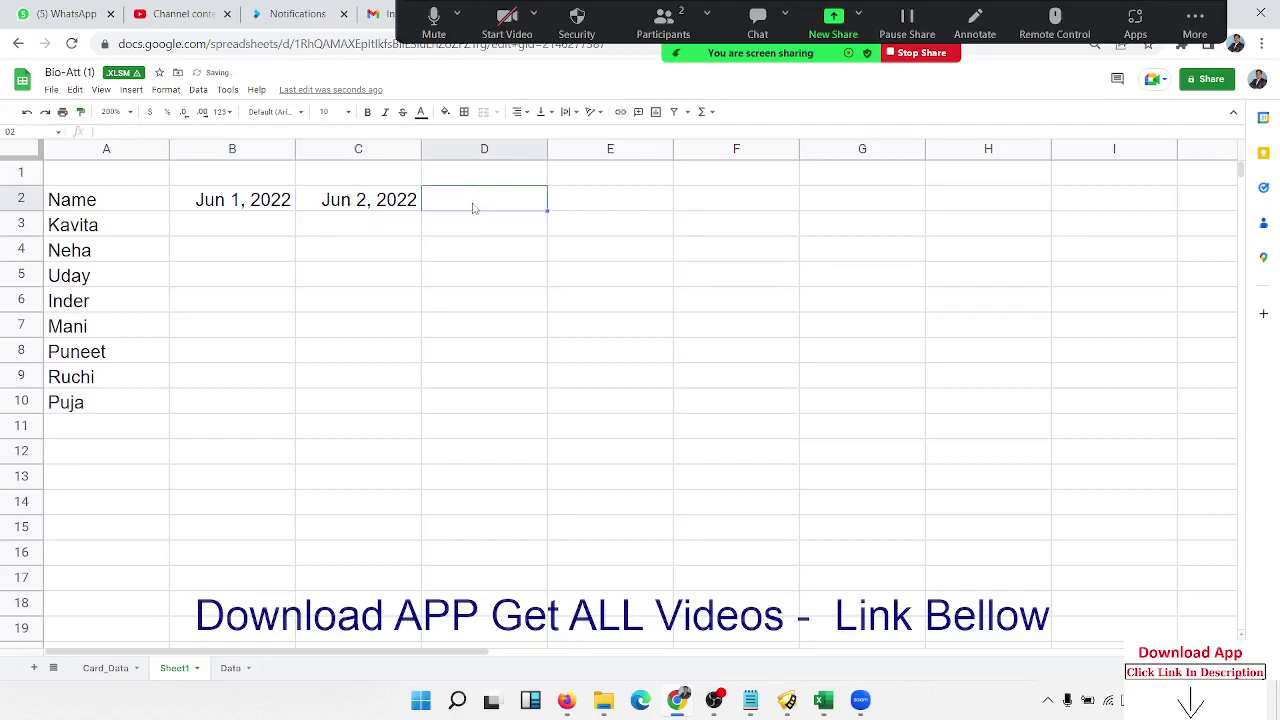
Step: Copy C2's formula and paste it across D2:Y2, producing dates through Jun 24, 2022
click(384, 208)
key(ctrl+c)
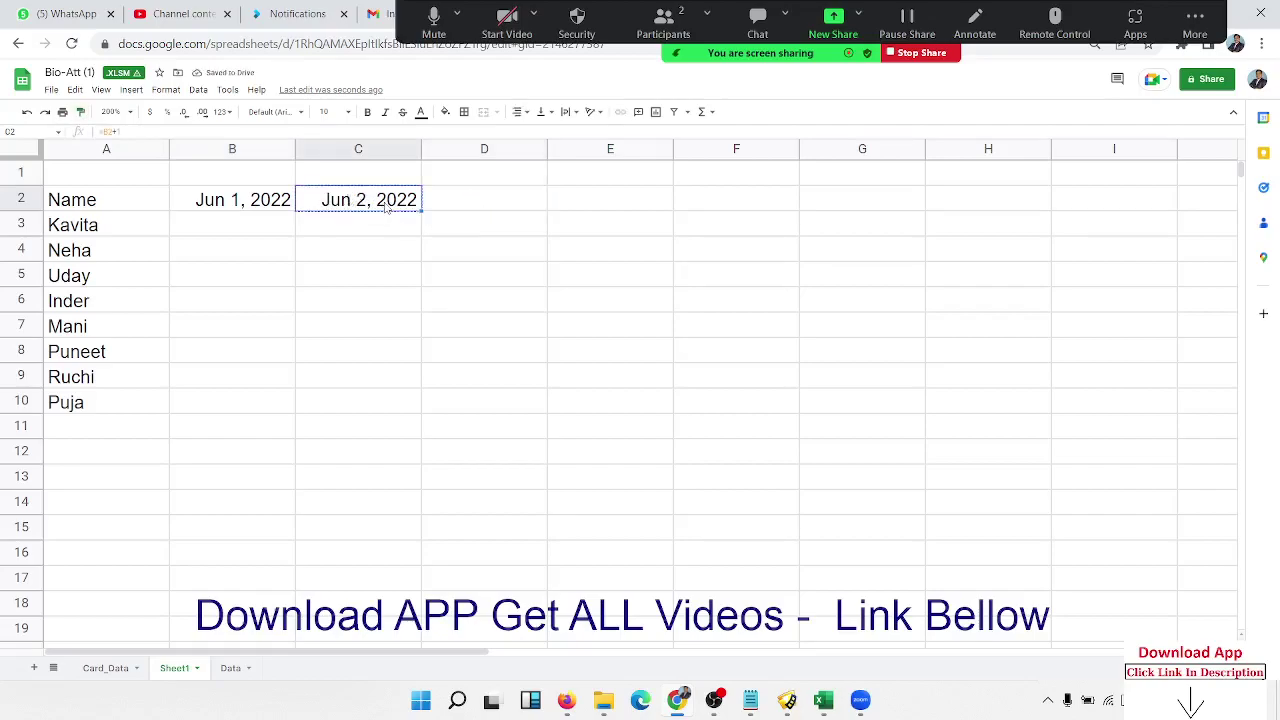
key(Right)
key(shift+Right)
key(shift+Right)
key(shift+Right)
key(shift+Right)
key(shift+Right)
key(shift+Right)
key(shift+Right)
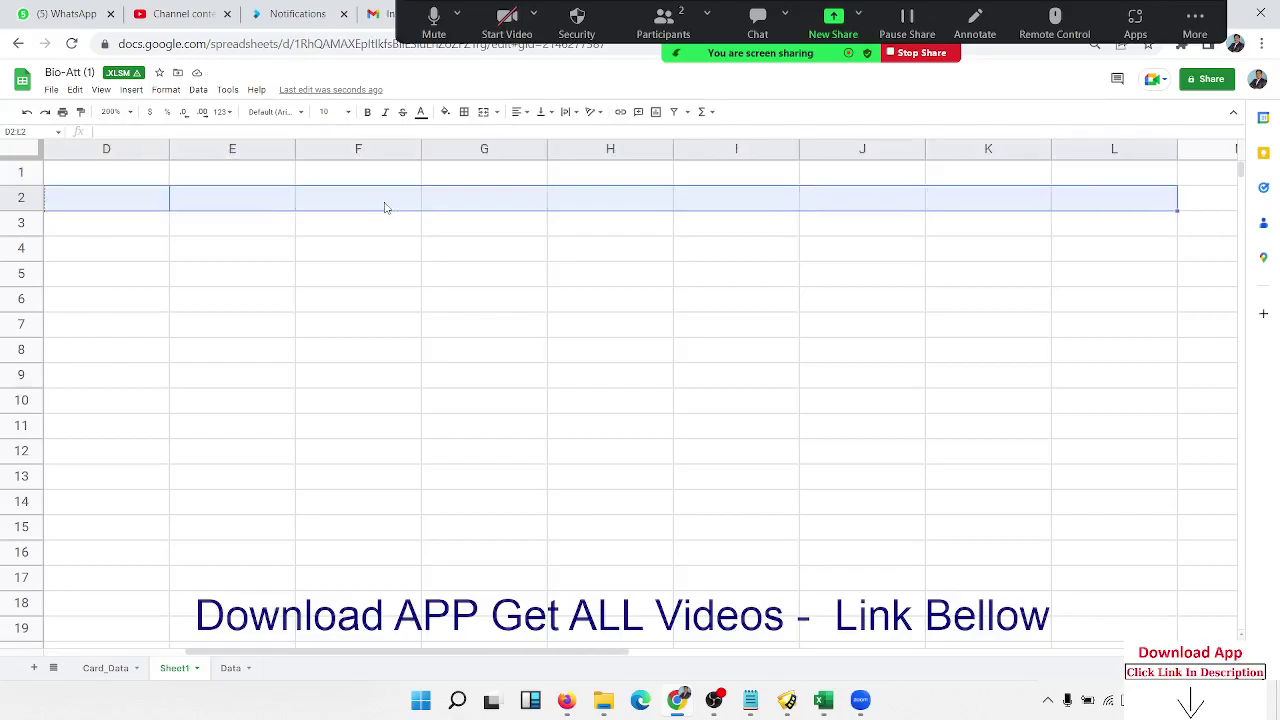
key(shift+Right)
key(shift+Right)
key(shift+Right)
key(shift+Right)
key(shift+Right)
key(shift+Right)
key(shift+Right)
key(shift+Right)
key(shift+Right)
key(shift+Right)
key(shift+Right)
key(shift+Right)
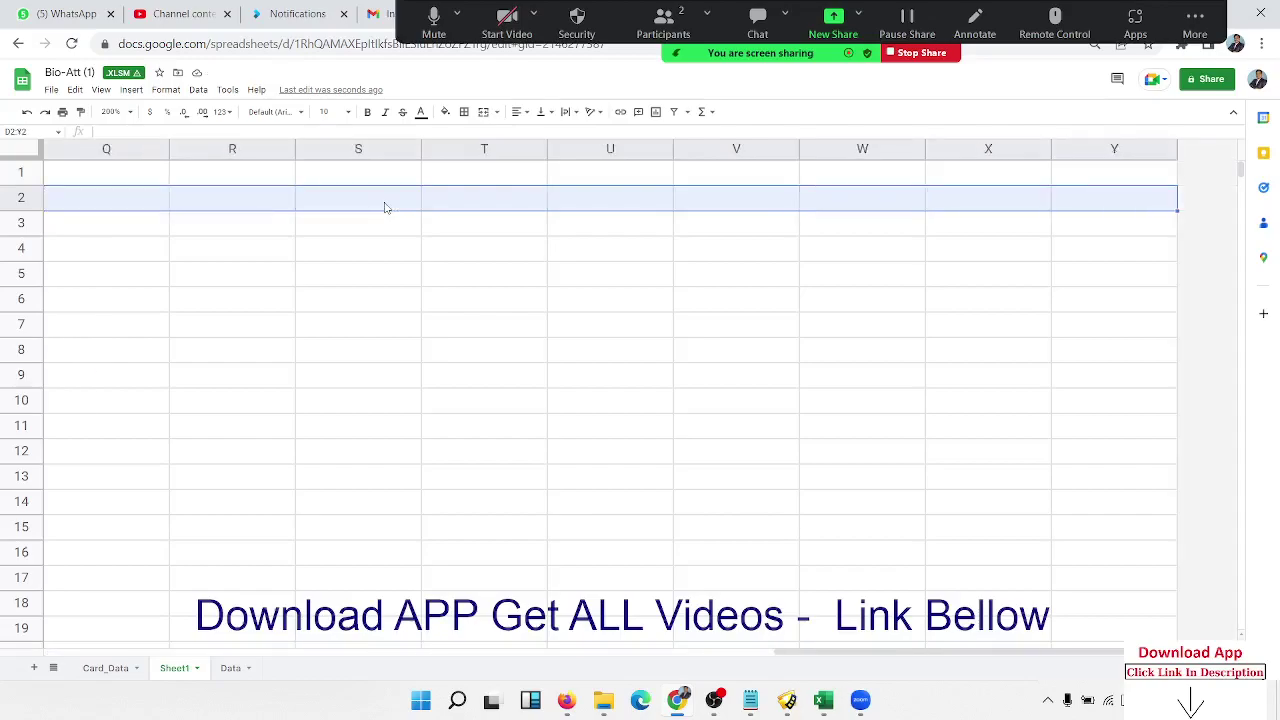
key(shift+Left)
key(shift+Right)
key(ctrl+v)
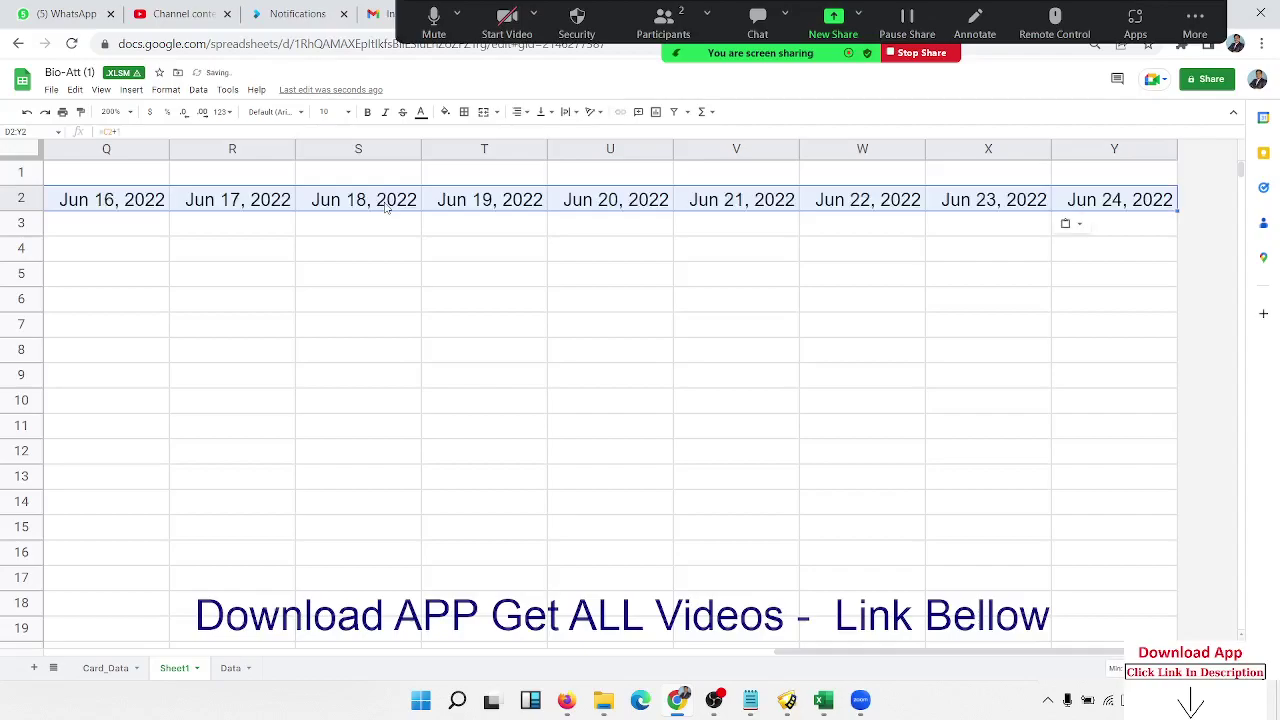
key(Right)
key(ctrl+Right)
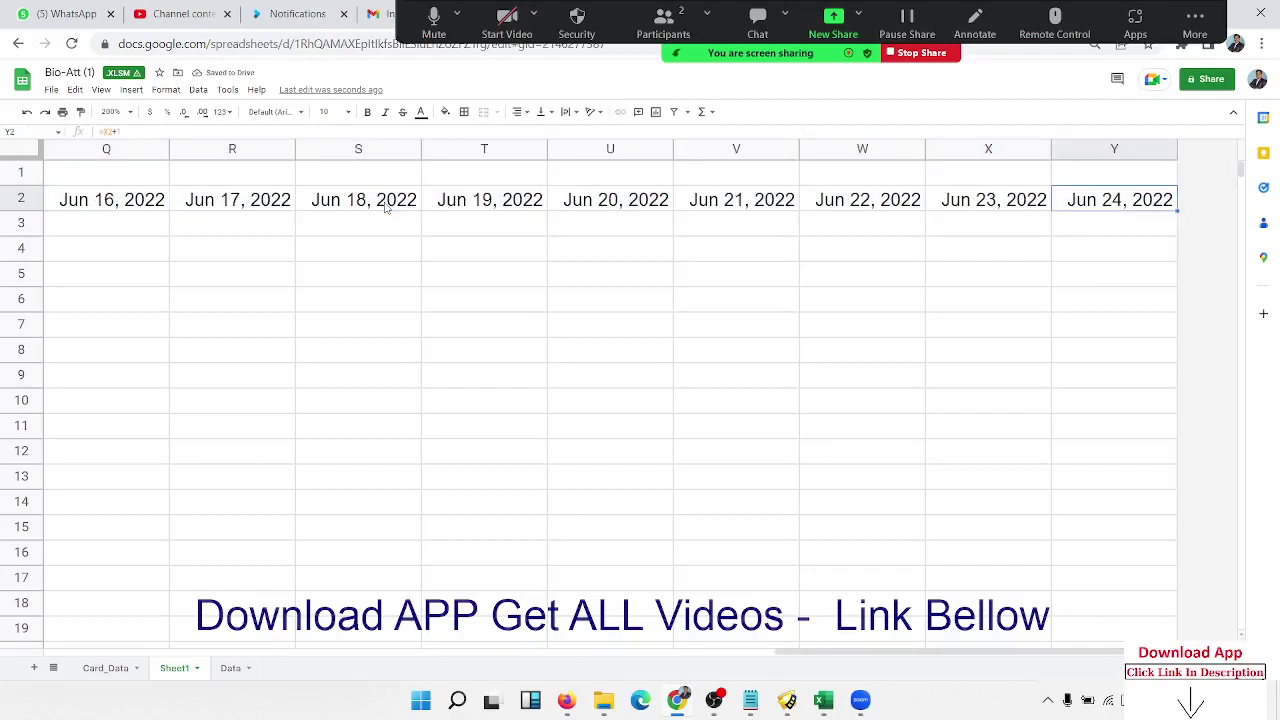
Step: Insert new empty columns after column Y, adding one, one, two, then four columns
click(1100, 146)
right_click(1098, 140)
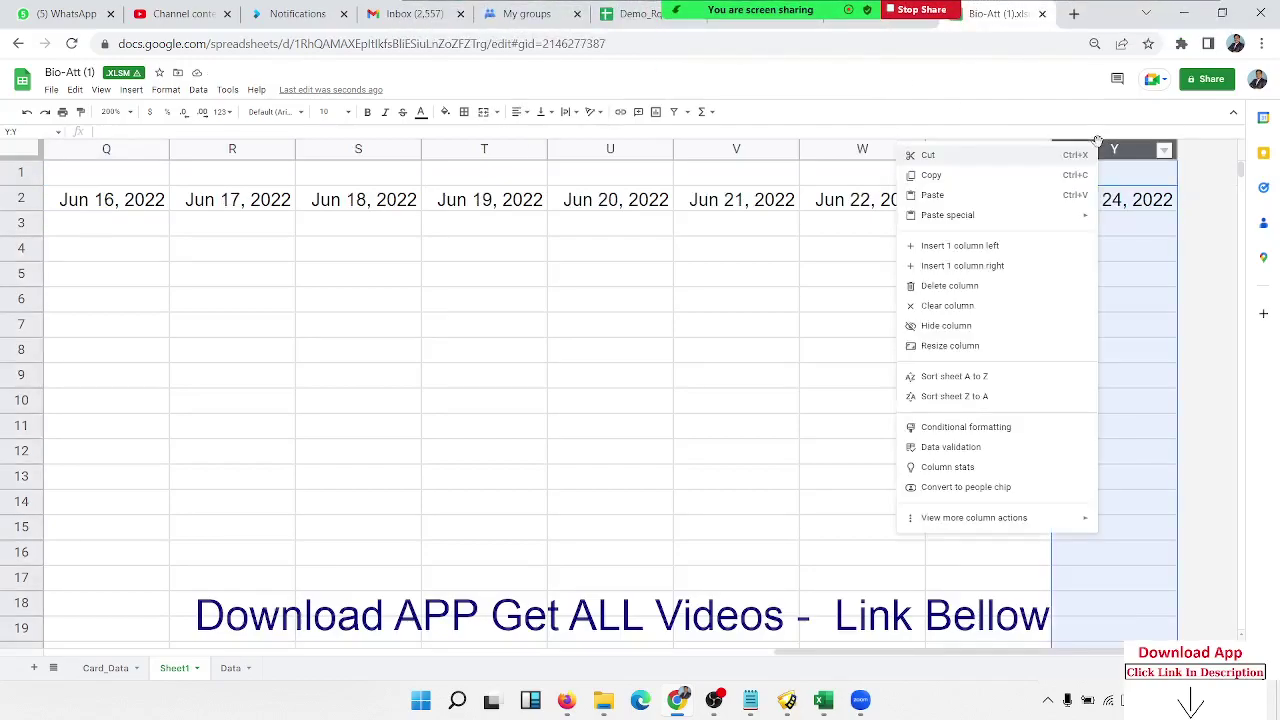
click(957, 268)
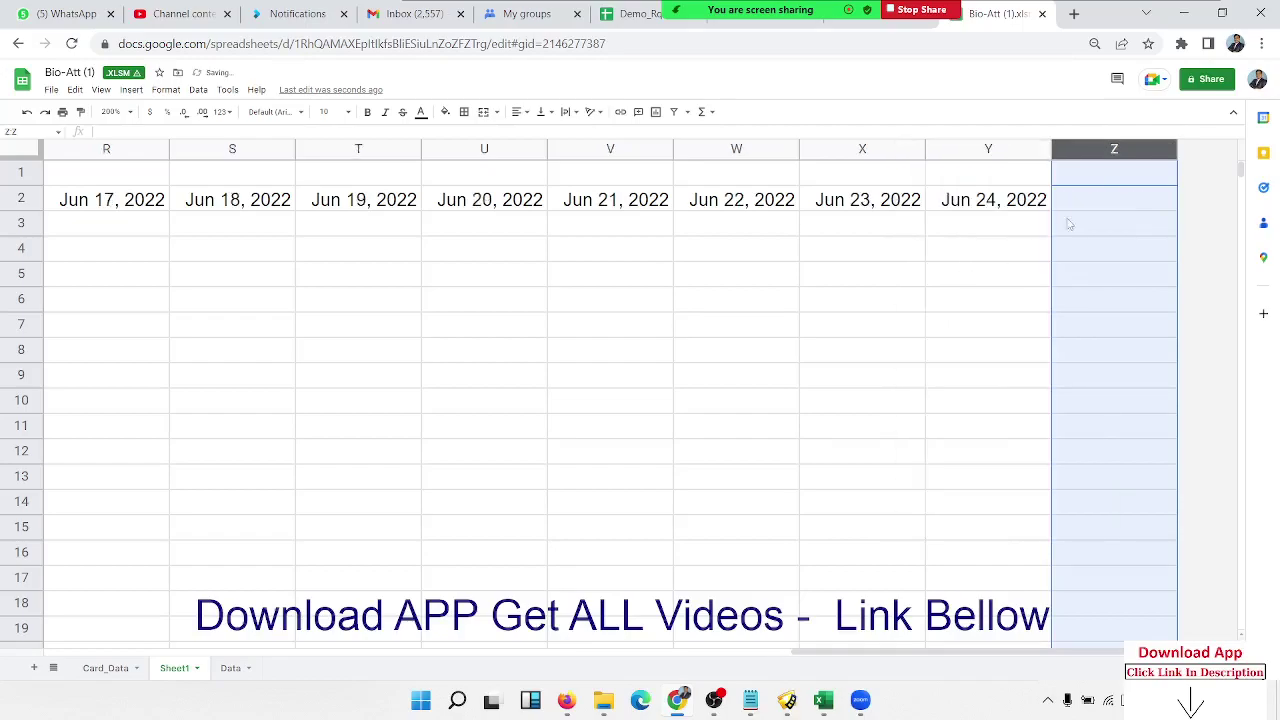
right_click(1088, 152)
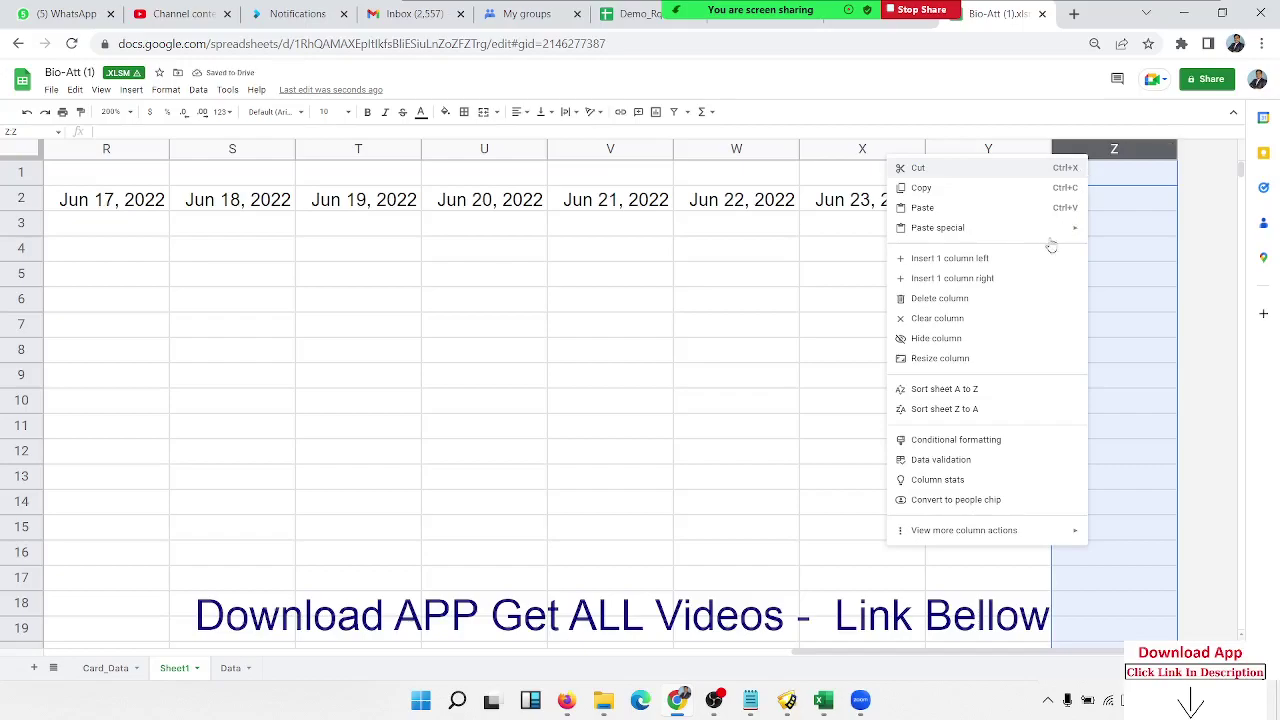
click(981, 286)
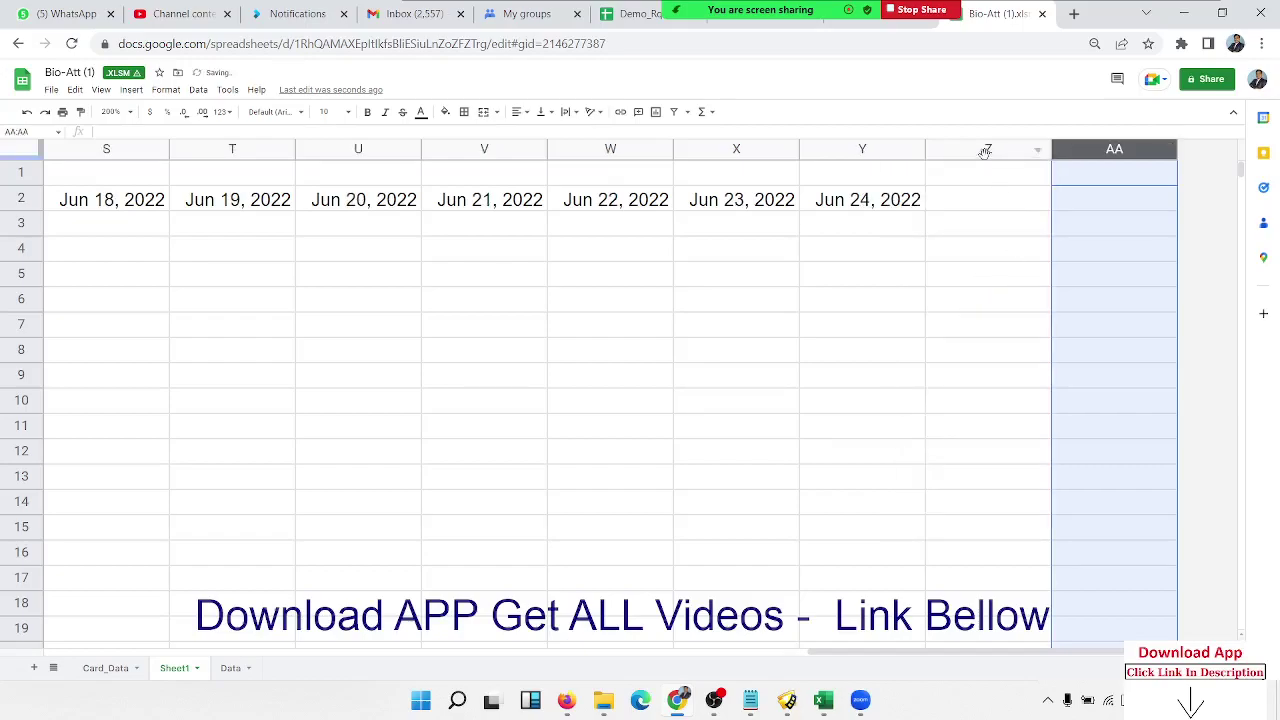
drag(1007, 150, 1081, 148)
right_click(1081, 148)
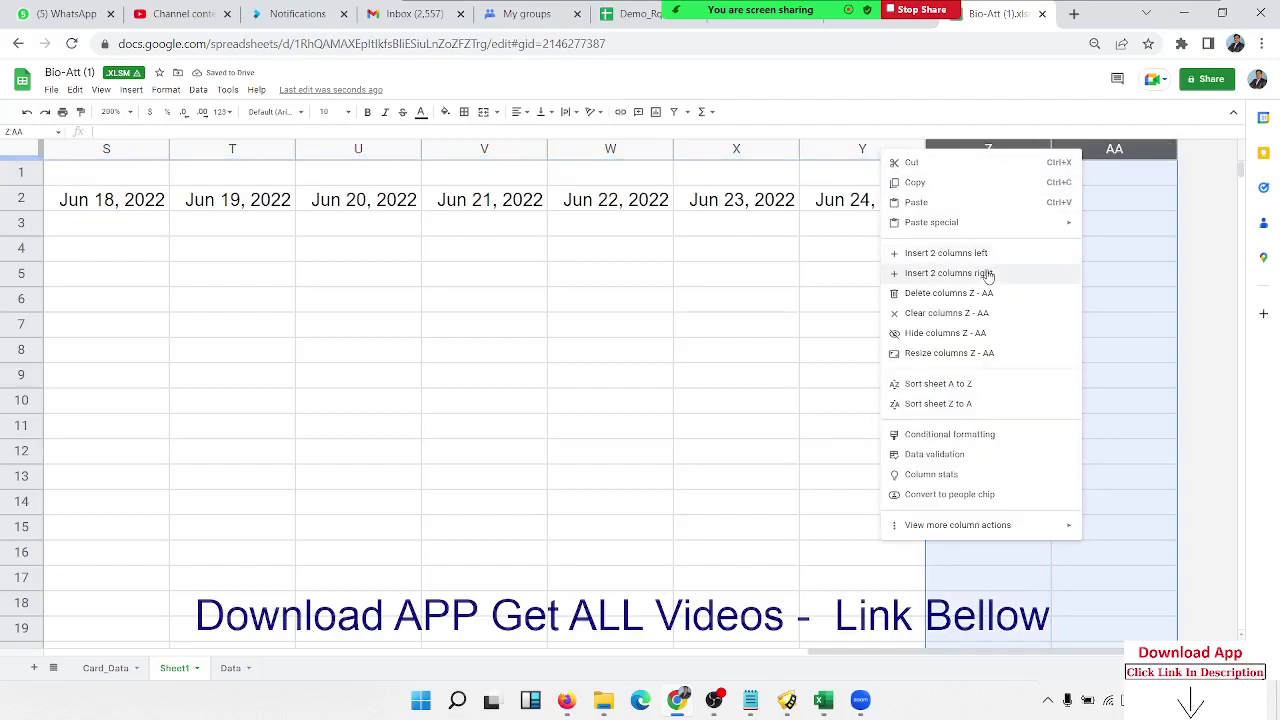
click(990, 271)
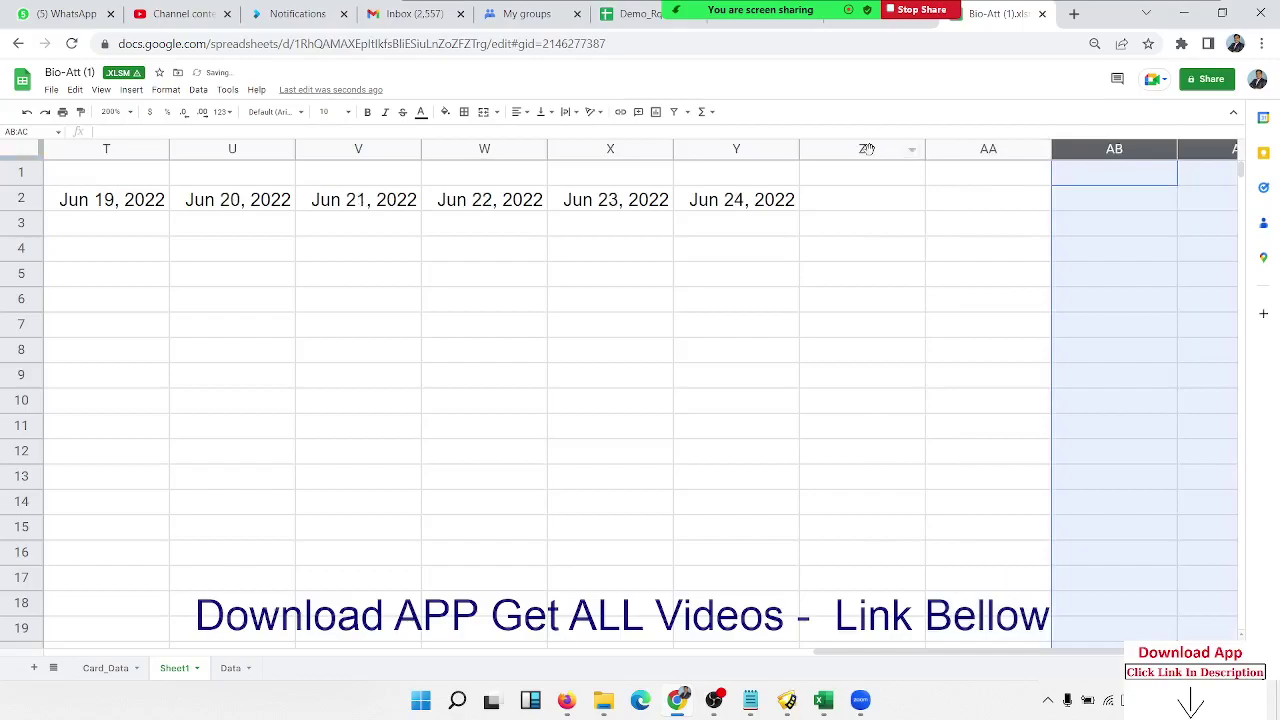
drag(862, 149, 1212, 153)
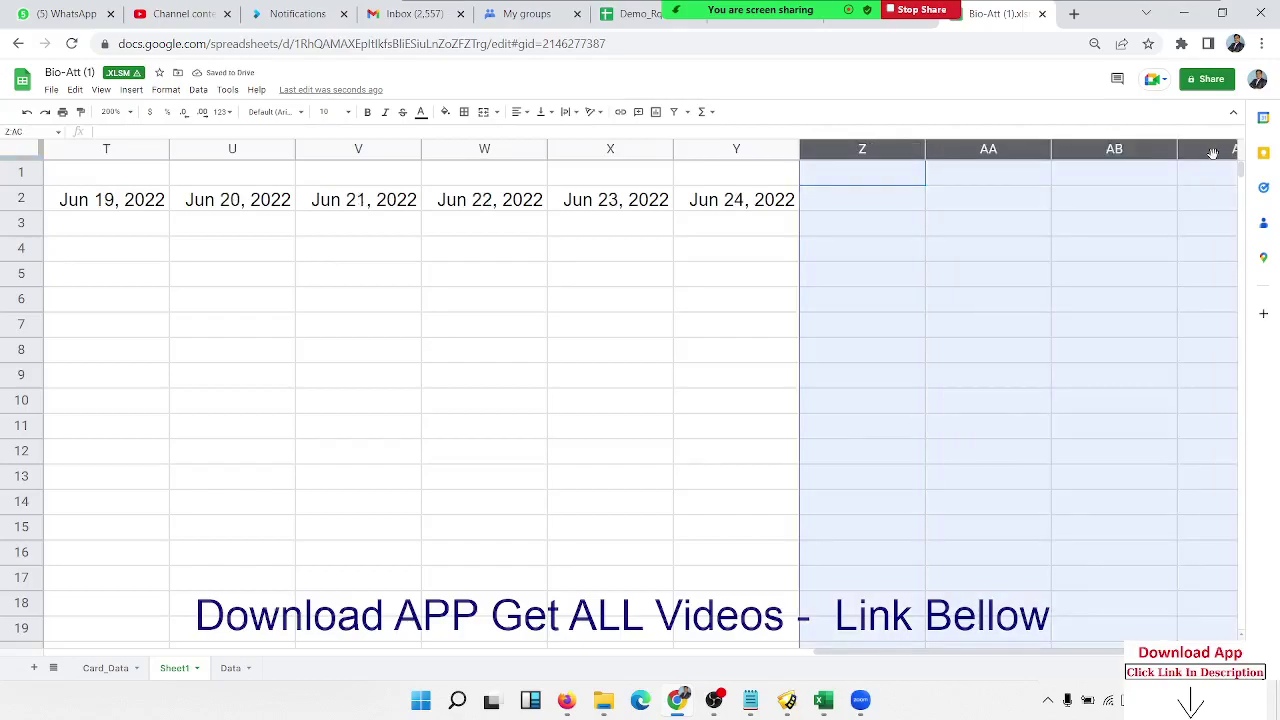
right_click(1212, 153)
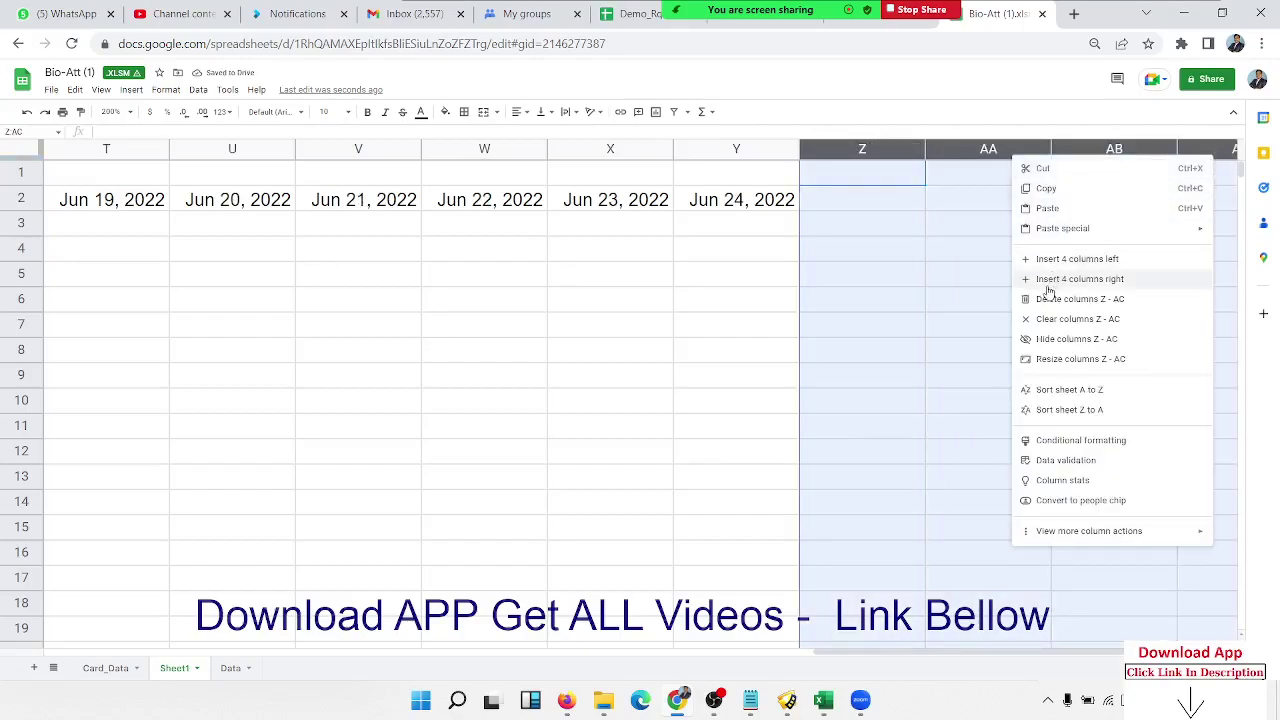
click(1047, 287)
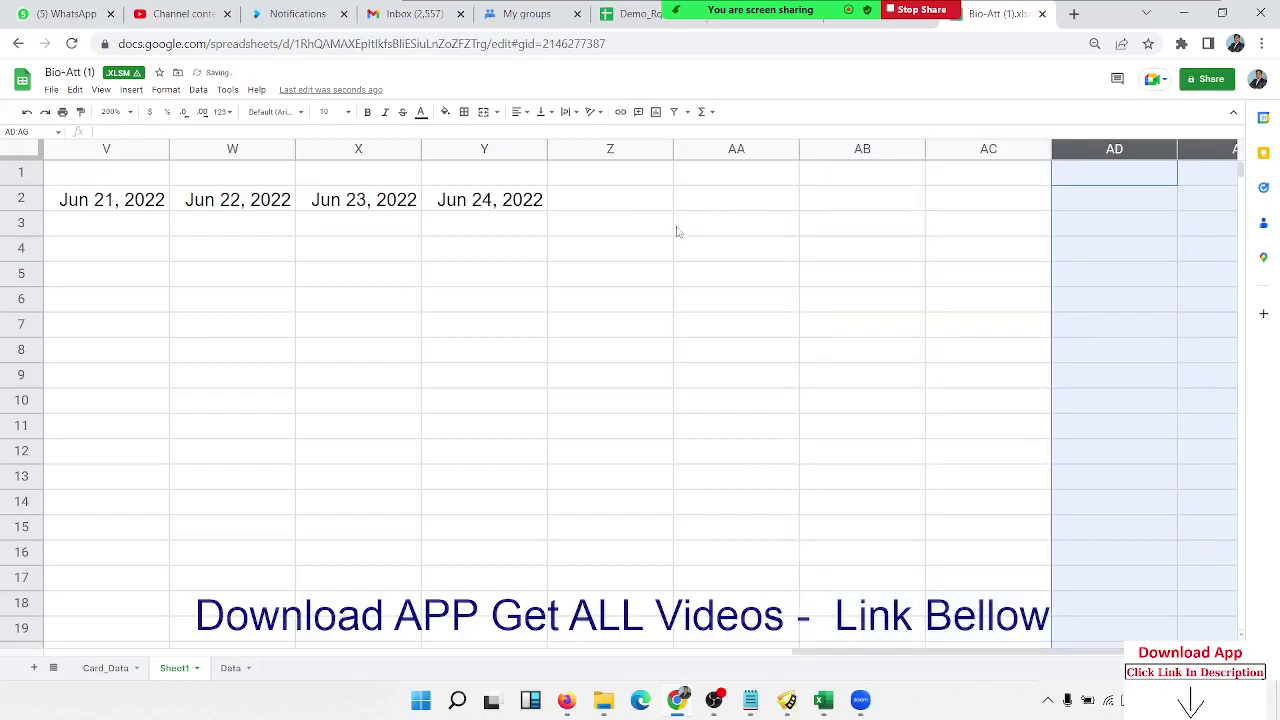
Step: Drag Y2's fill handle right to extend the dates through Jun 30, 2022 in AE2
click(605, 205)
click(480, 212)
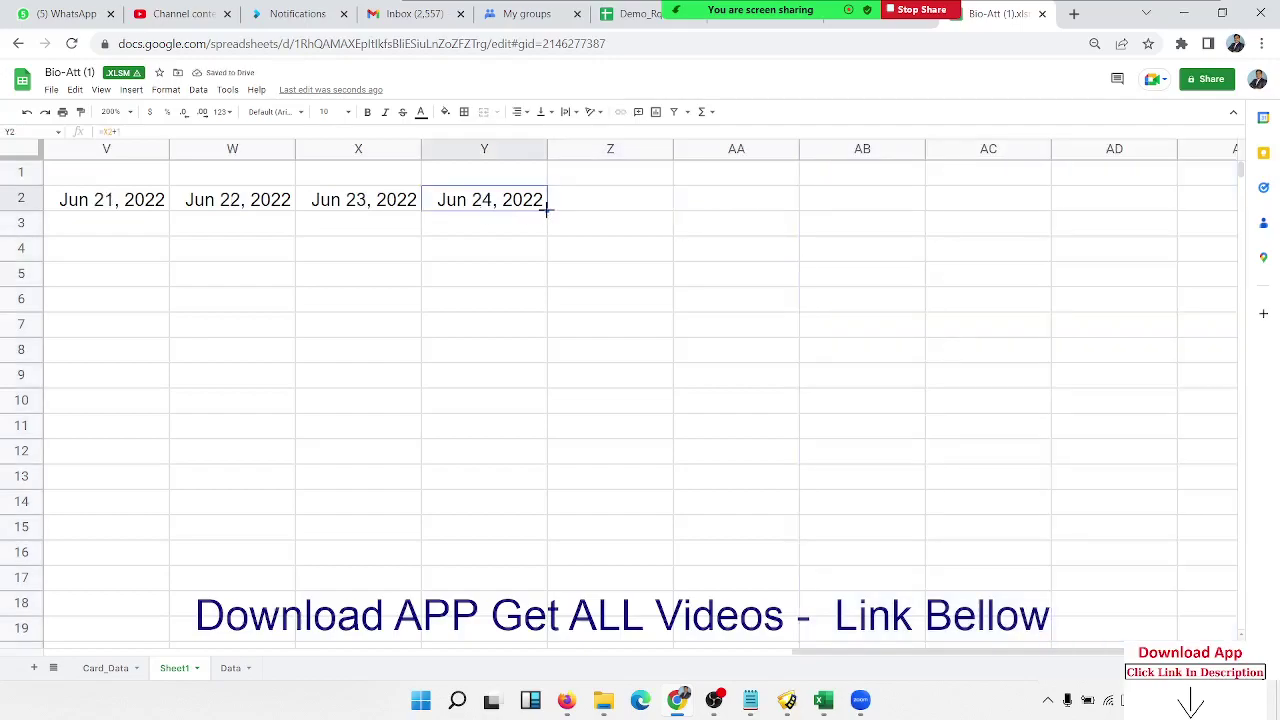
drag(546, 210, 1070, 222)
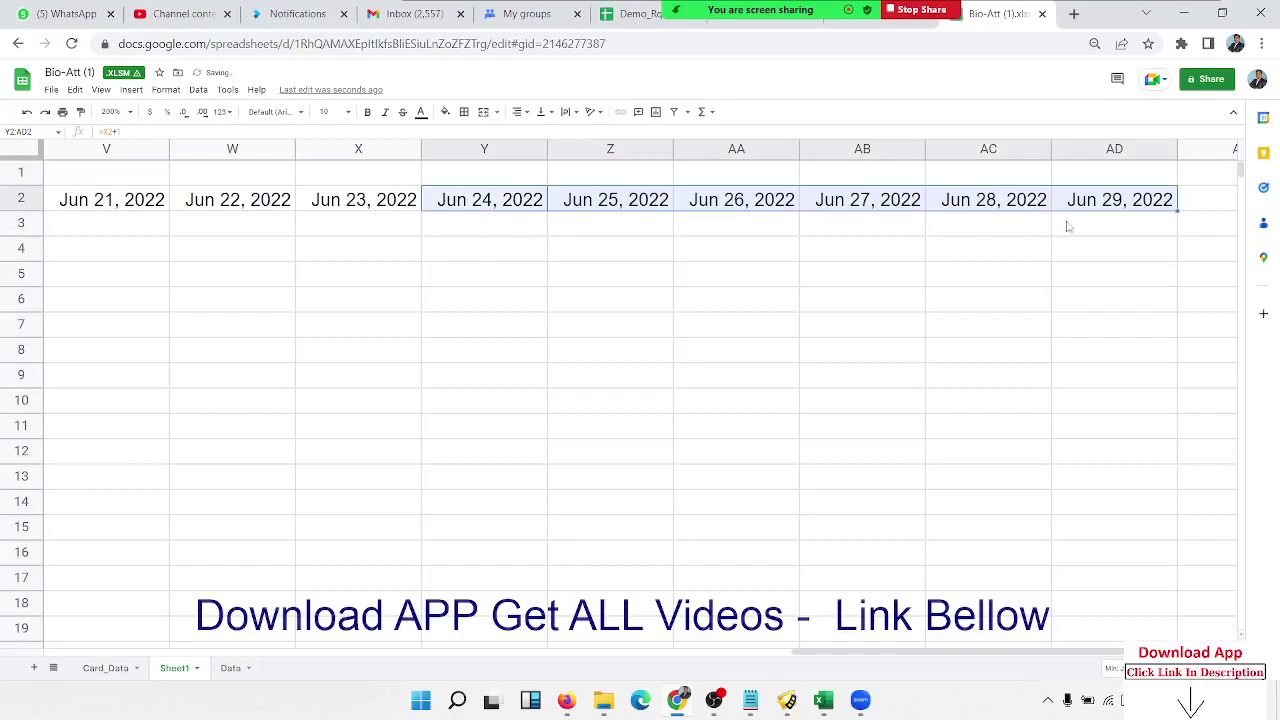
drag(1177, 210, 1222, 212)
click(1075, 237)
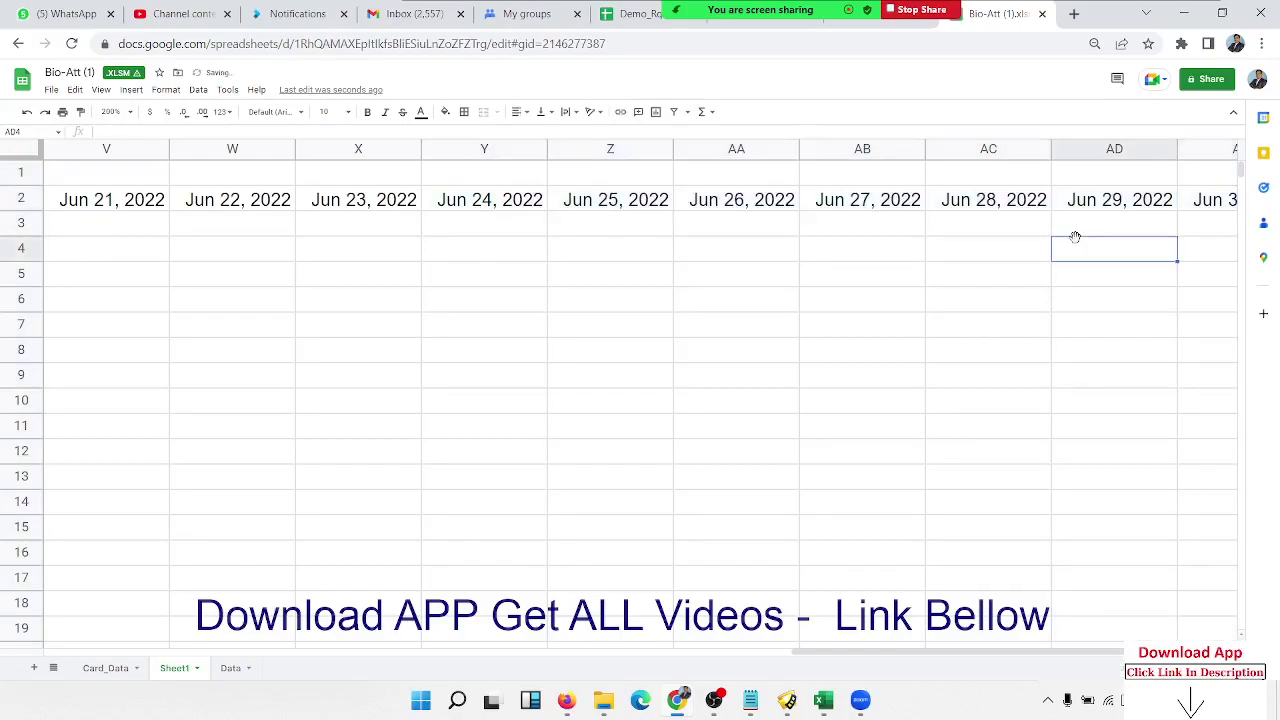
Step: Start a COUNTIFS formula in B3 from the =cou function suggestions
key(Home)
key(Up)
key(Right)
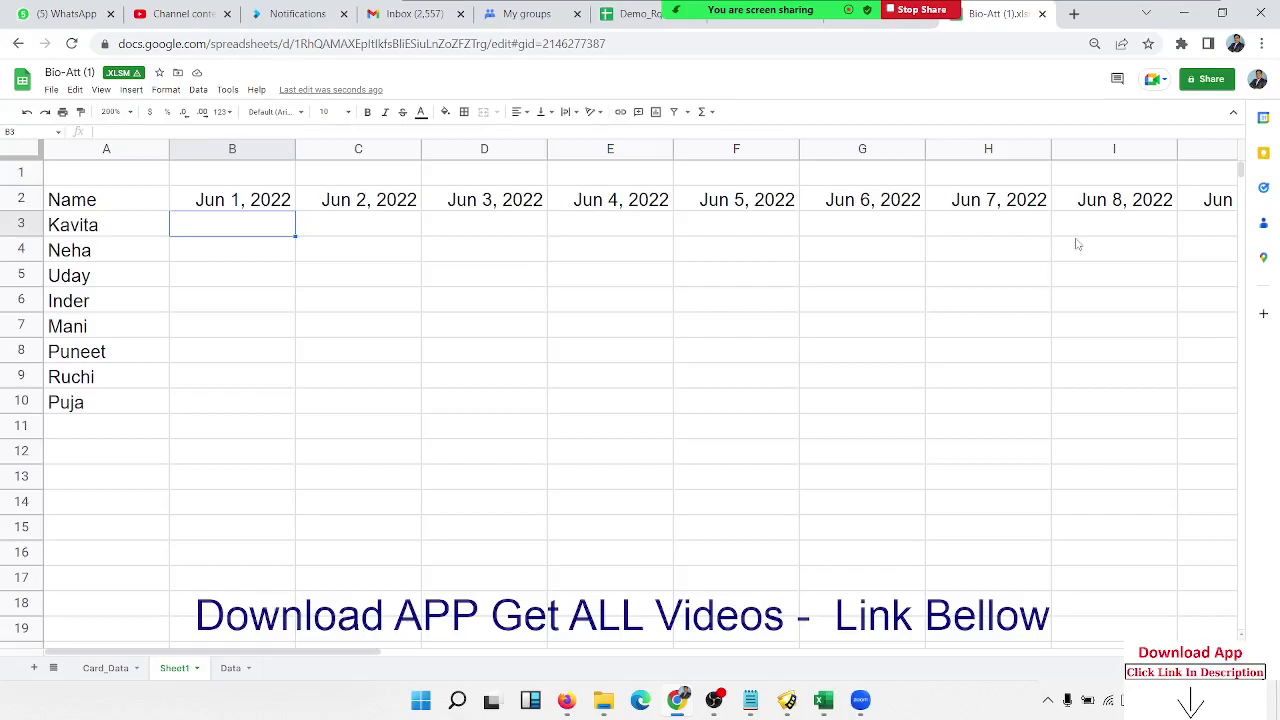
text(=c)
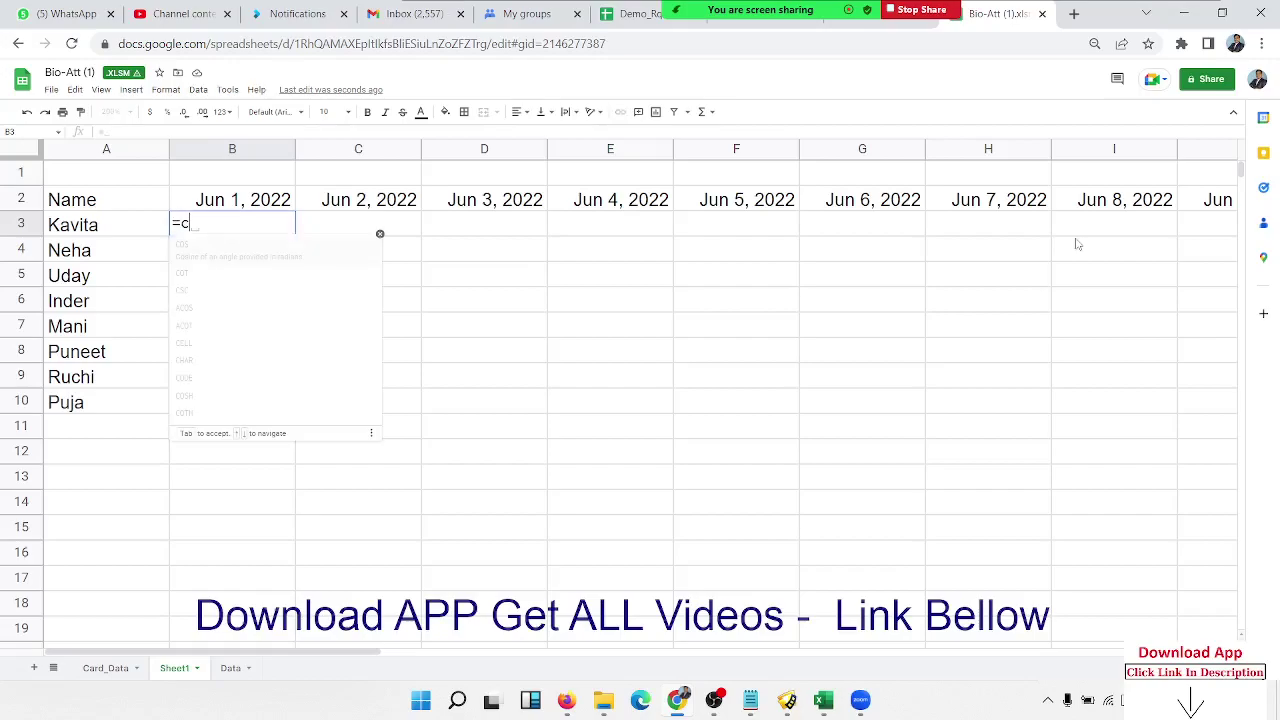
text(ou)
key(Down)
key(Down)
key(Down)
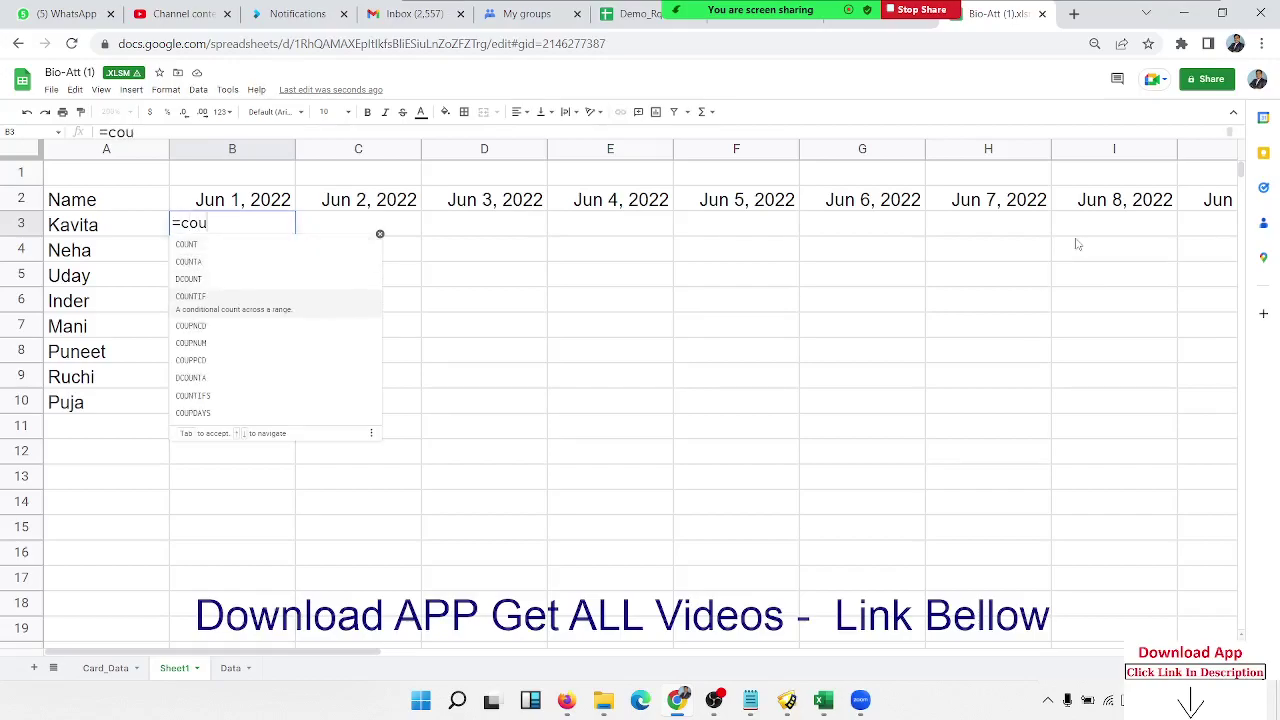
key(Down)
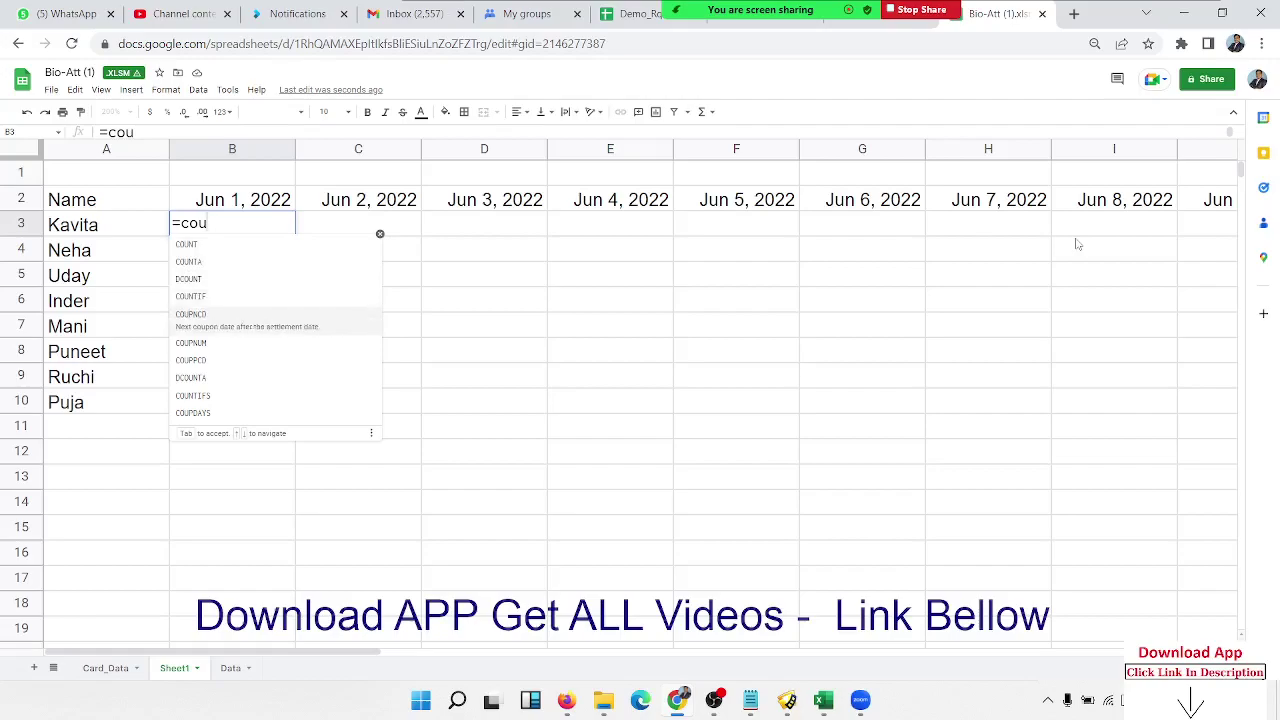
key(Down)
key(Down)
key(Down)
key(Down)
key(Tab)
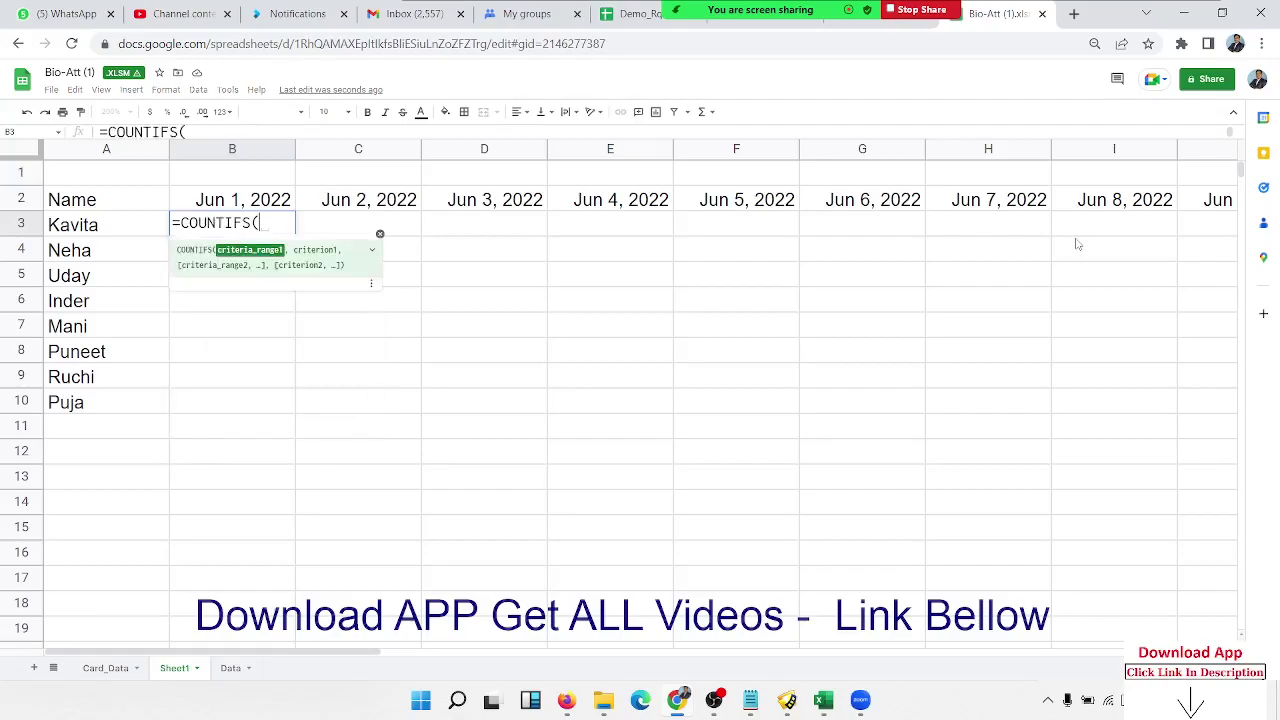
Step: Complete it as =COUNTIFS(Card_Data!A:A,A3,Card_Data!B:B,B2) and commit, returning 0
click(107, 670)
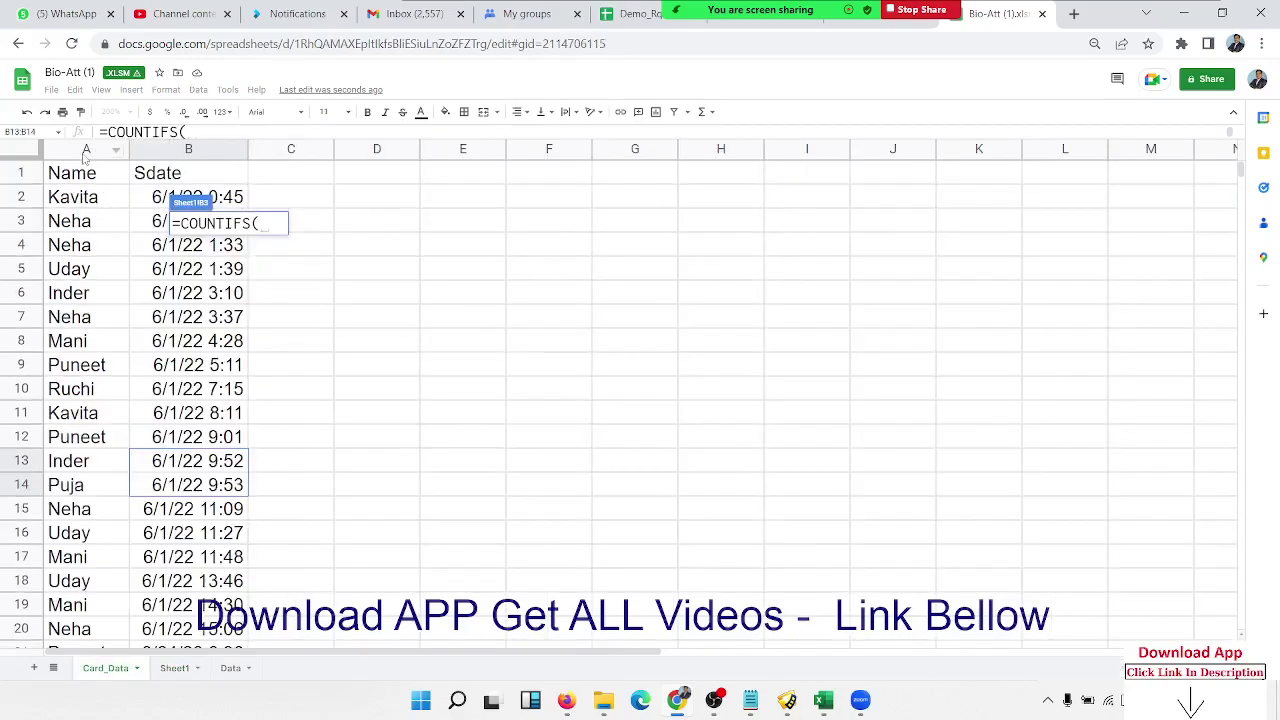
click(85, 150)
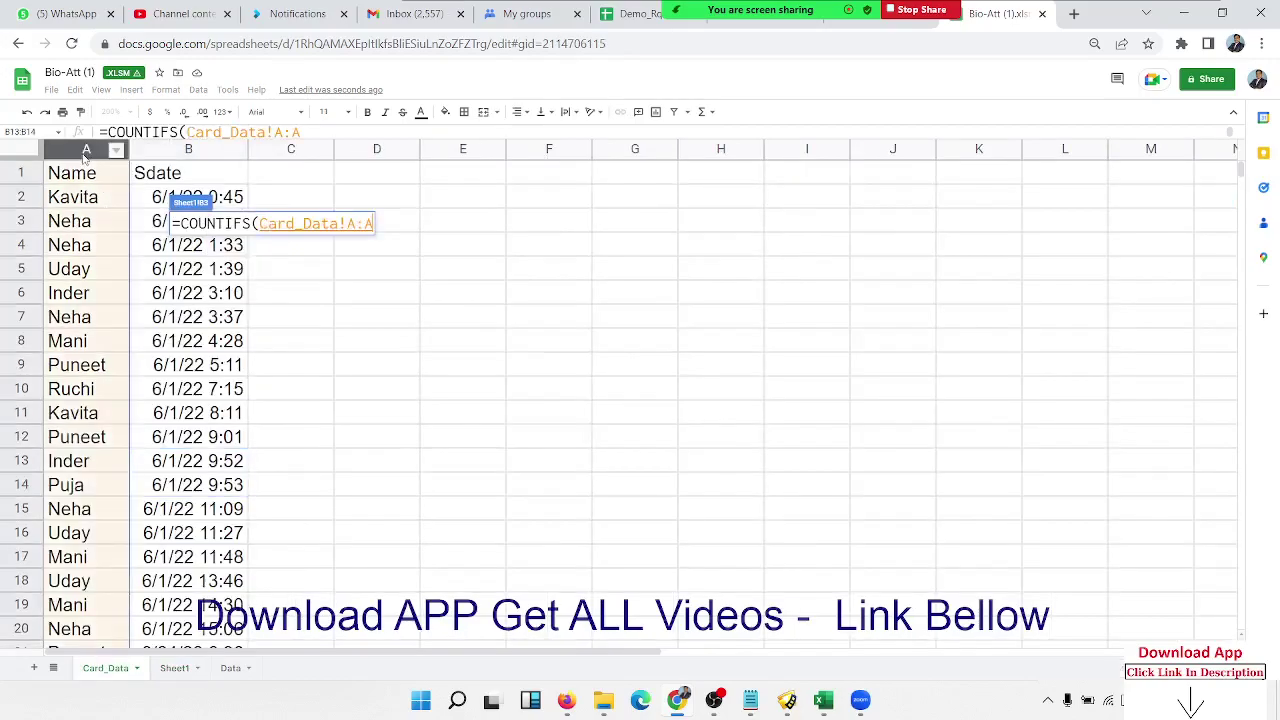
text(,)
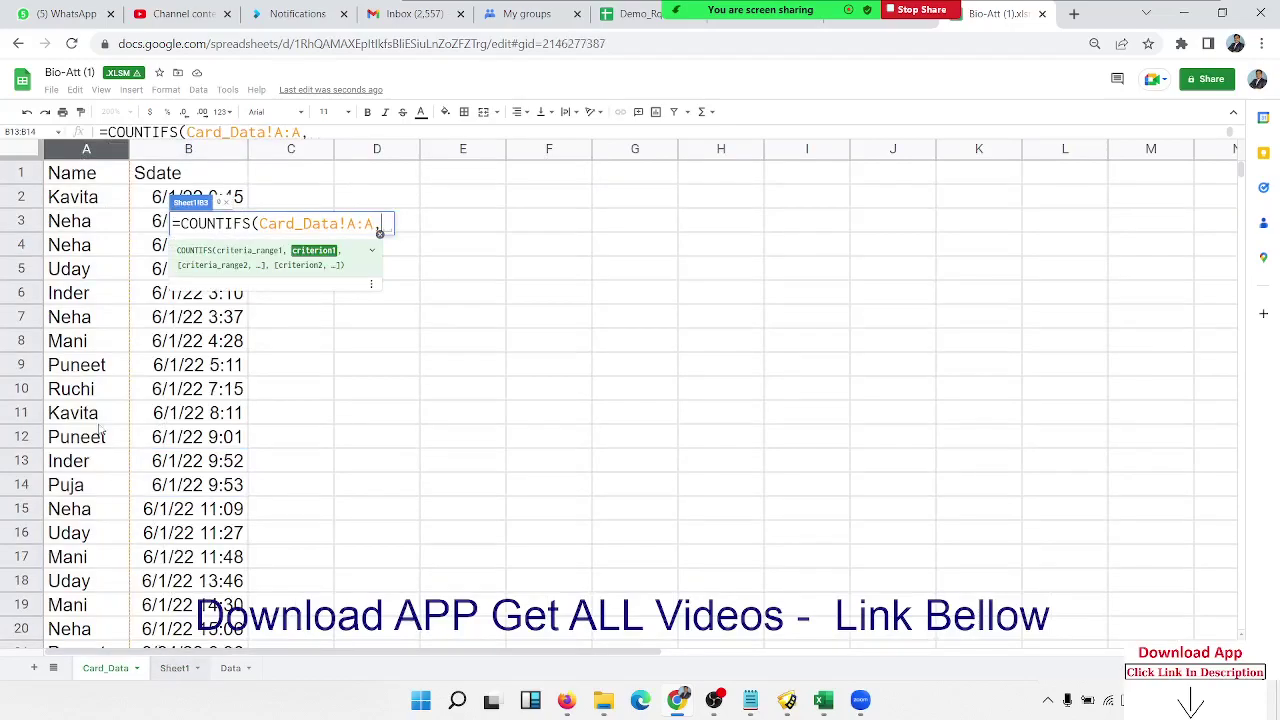
click(92, 232)
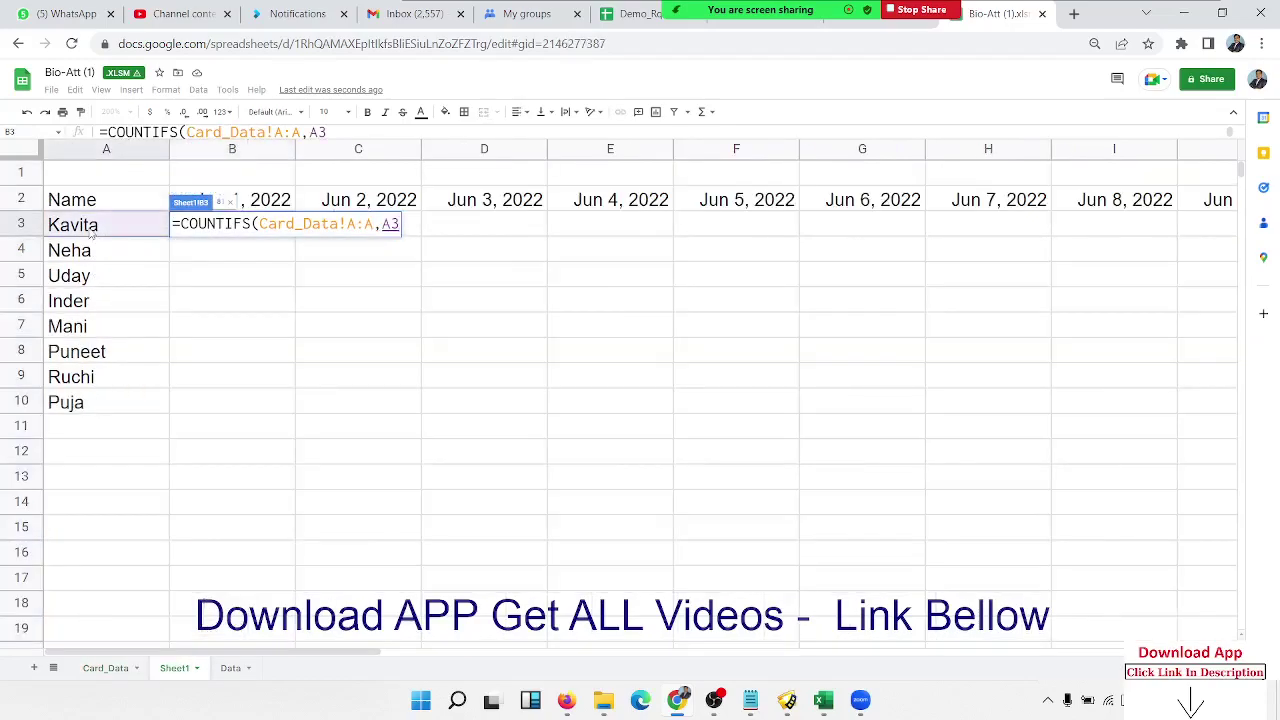
text(,)
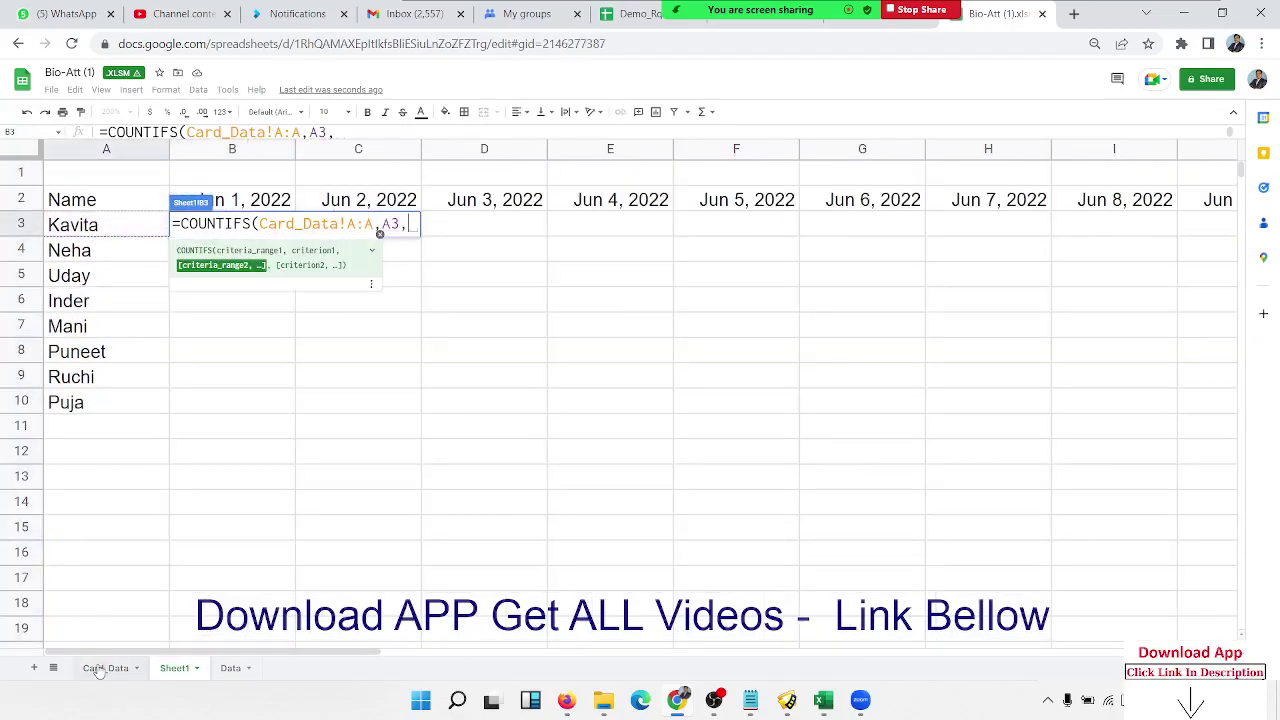
key(ctrl+shift+Page_Up)
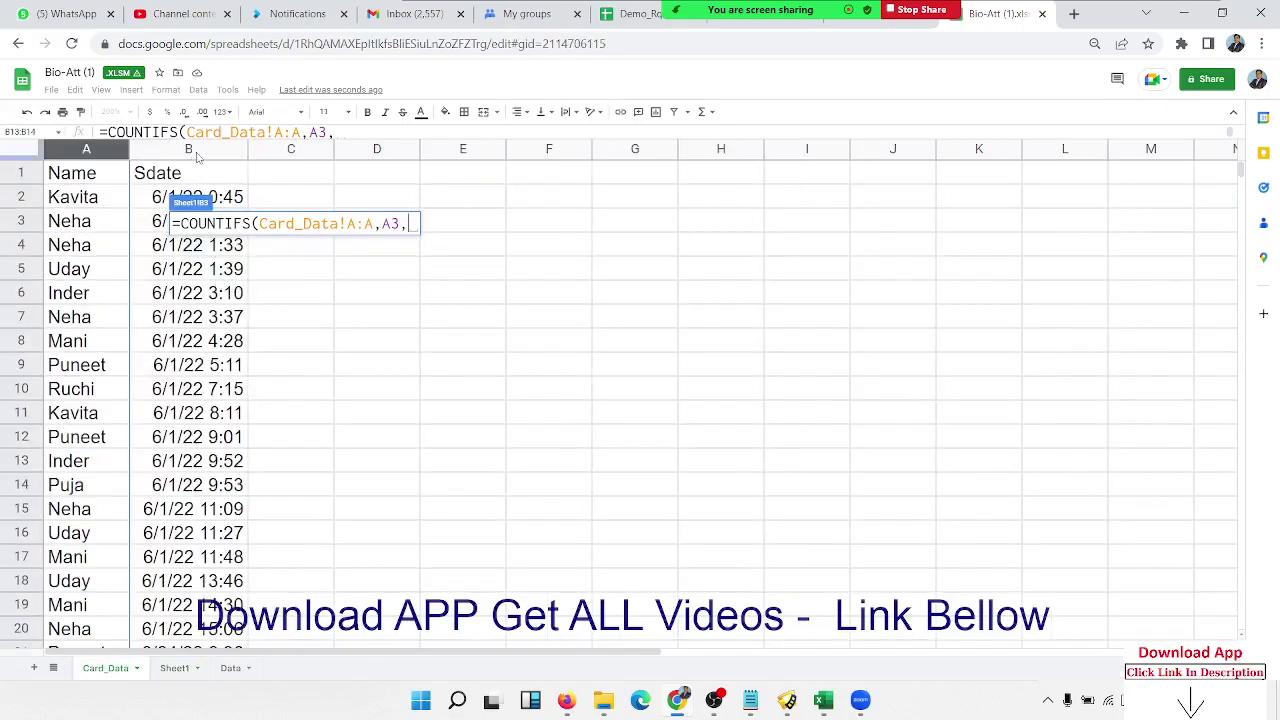
click(197, 153)
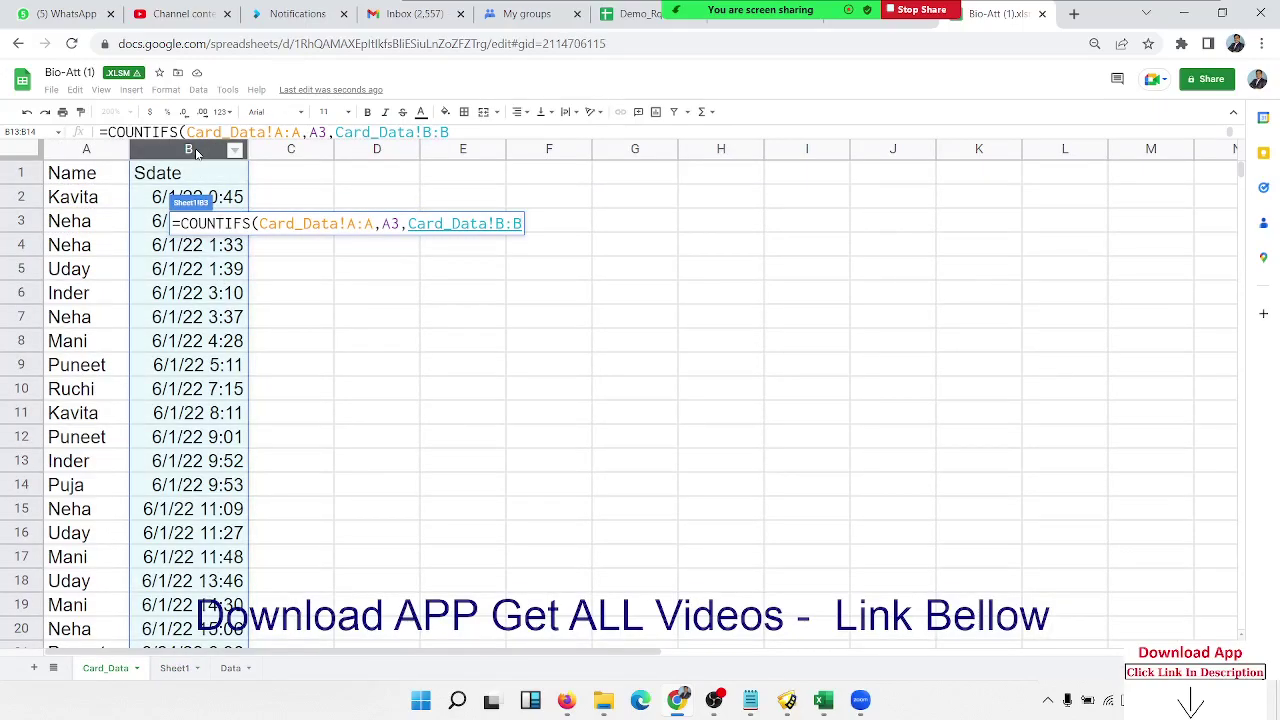
text(,)
click(170, 668)
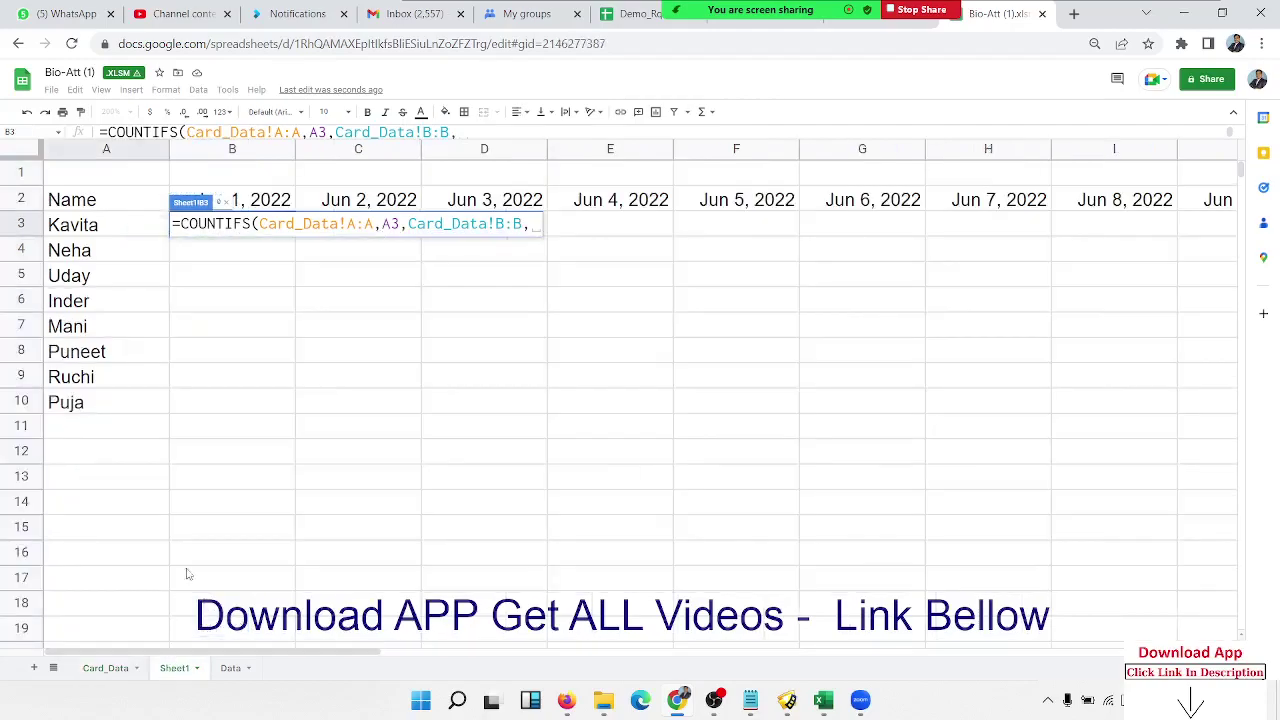
click(268, 204)
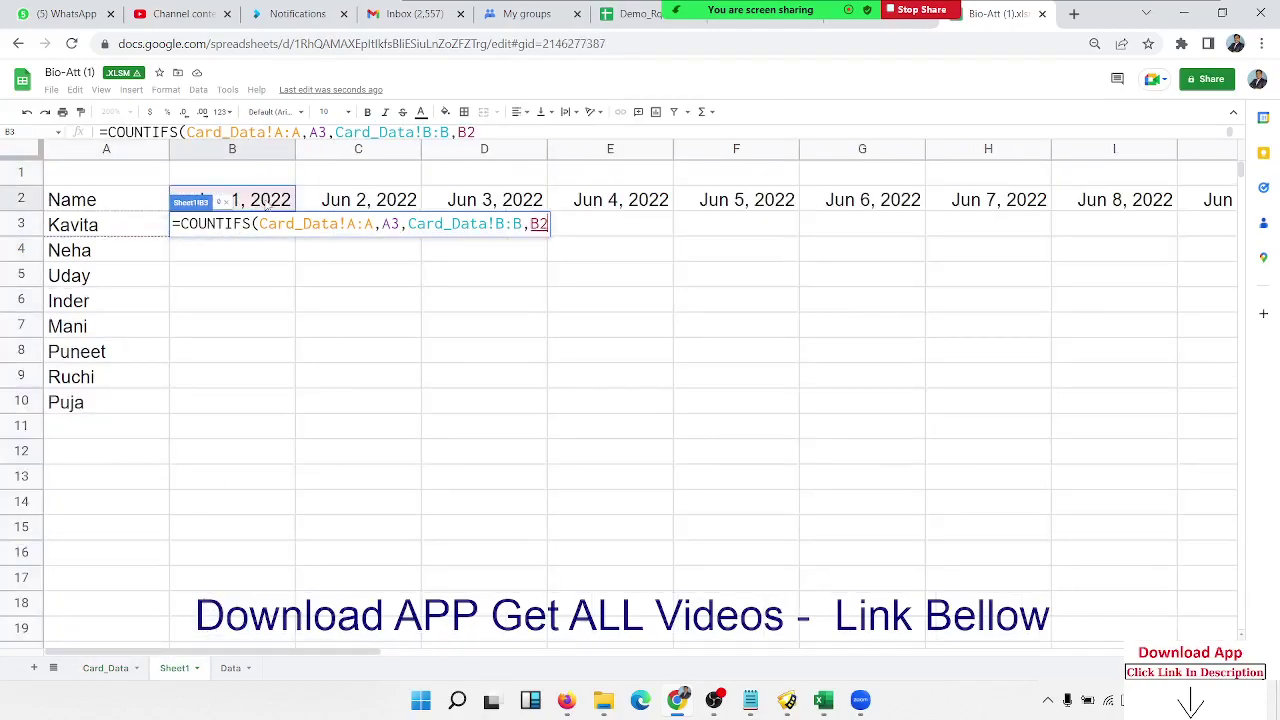
key(Return)
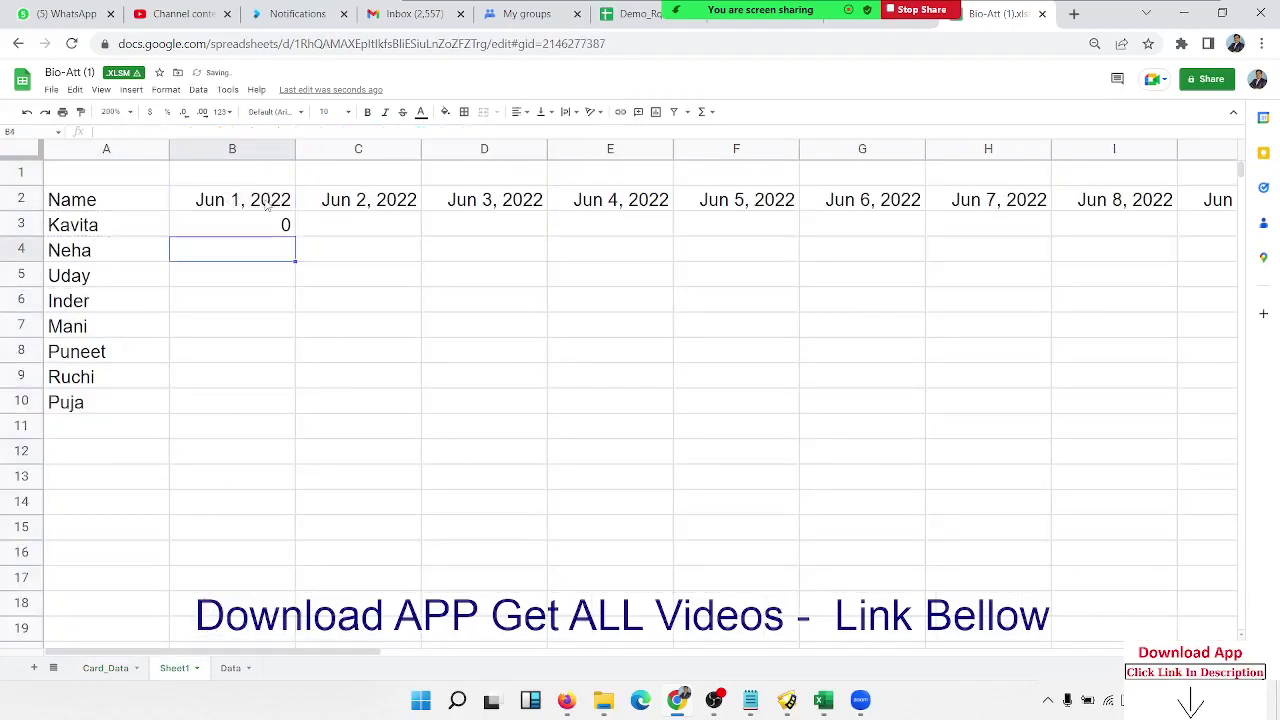
key(Up)
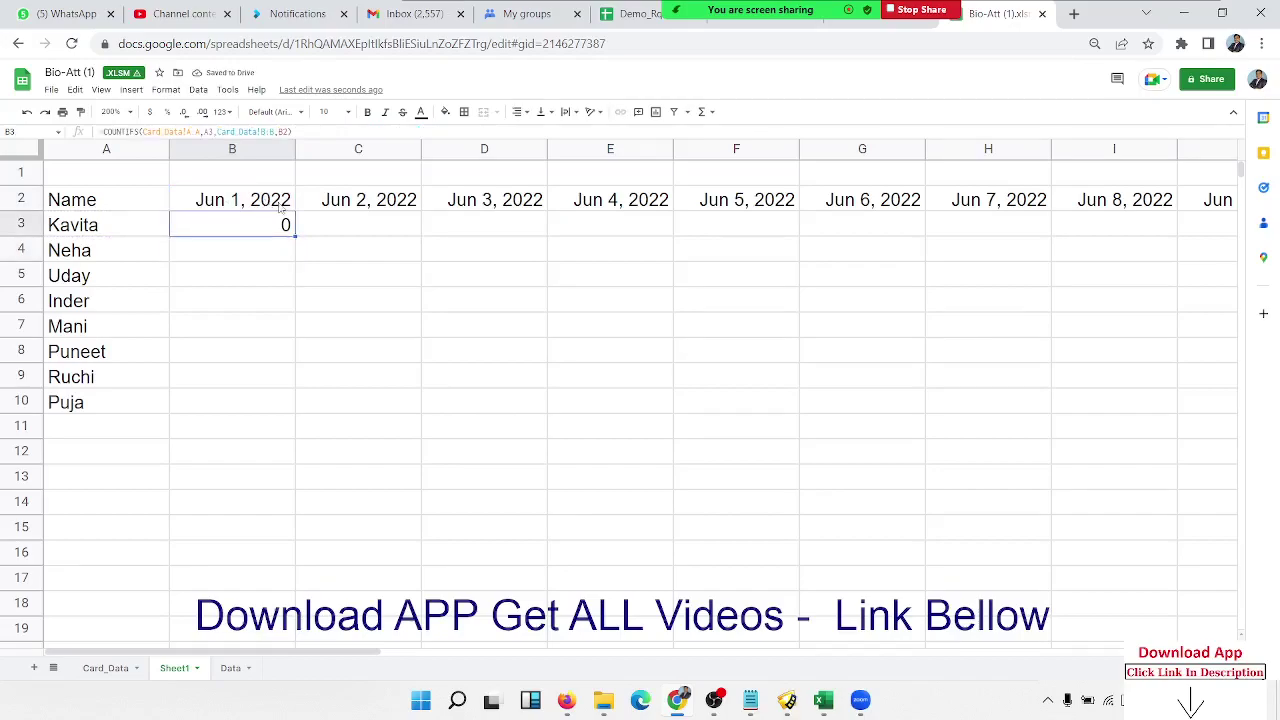
Step: Check Card_Data's punch times, then begin editing B3's formula and cancel unchanged
click(105, 668)
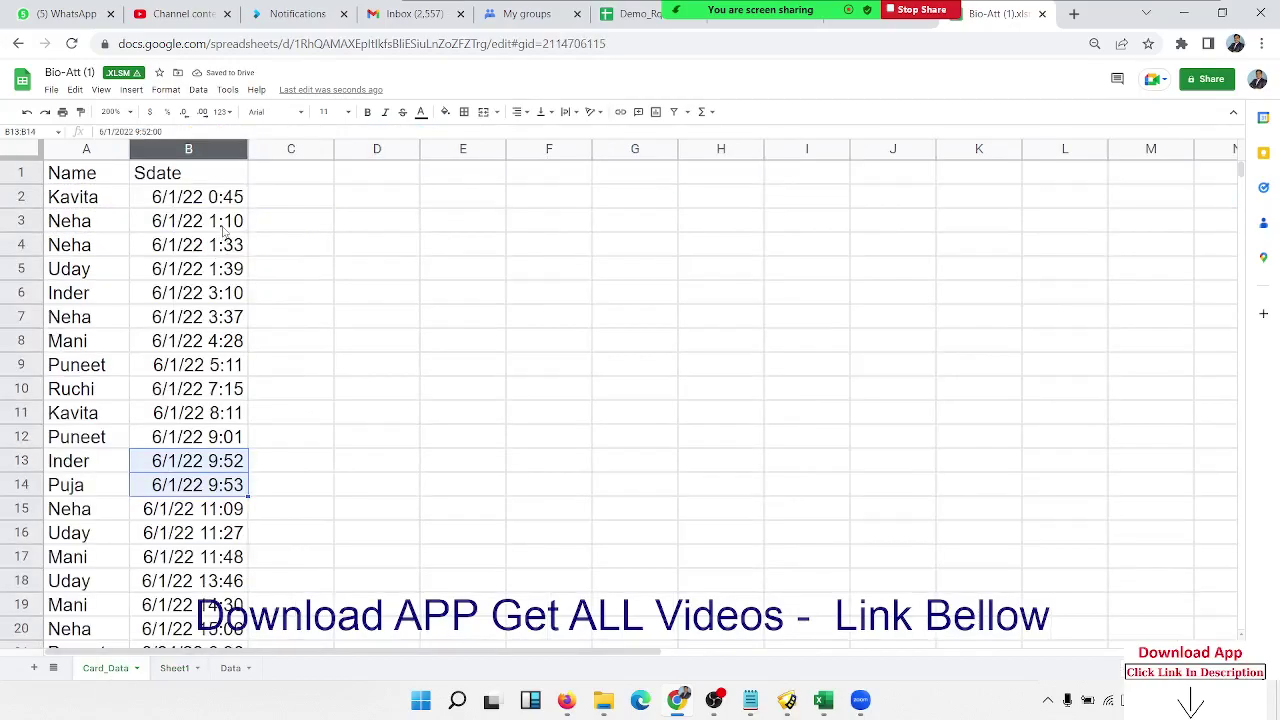
click(174, 668)
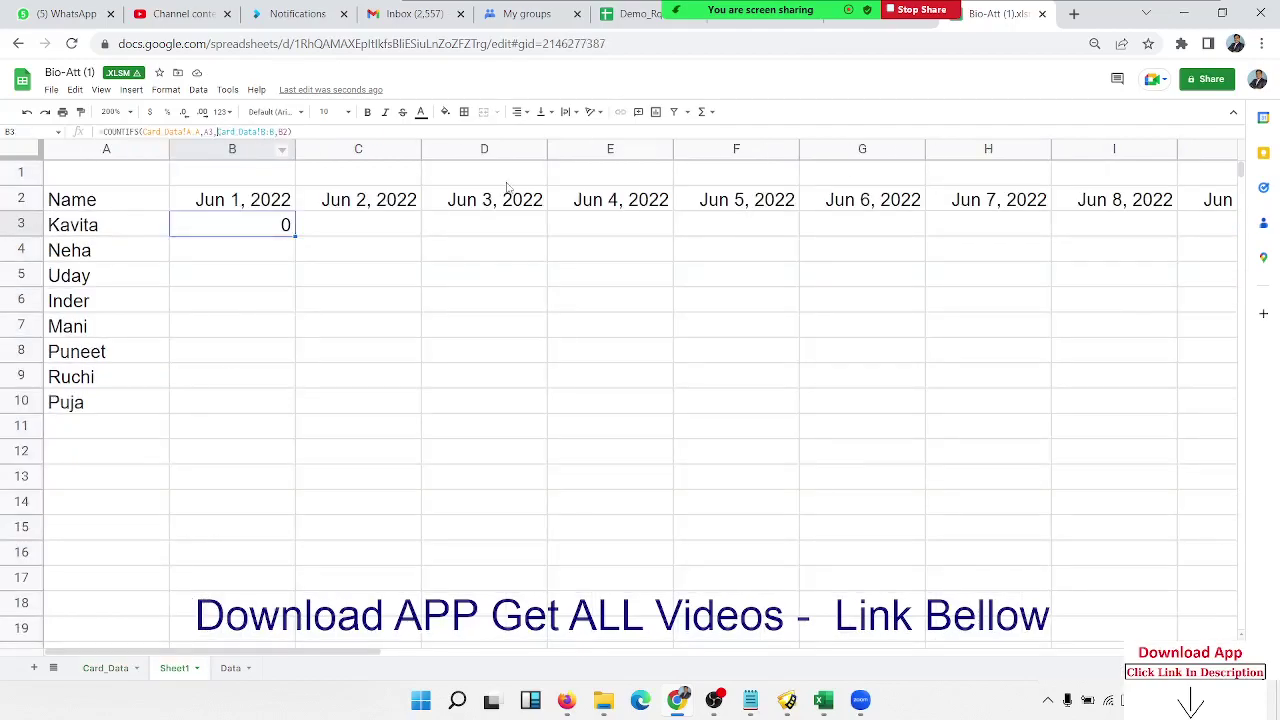
key(F2)
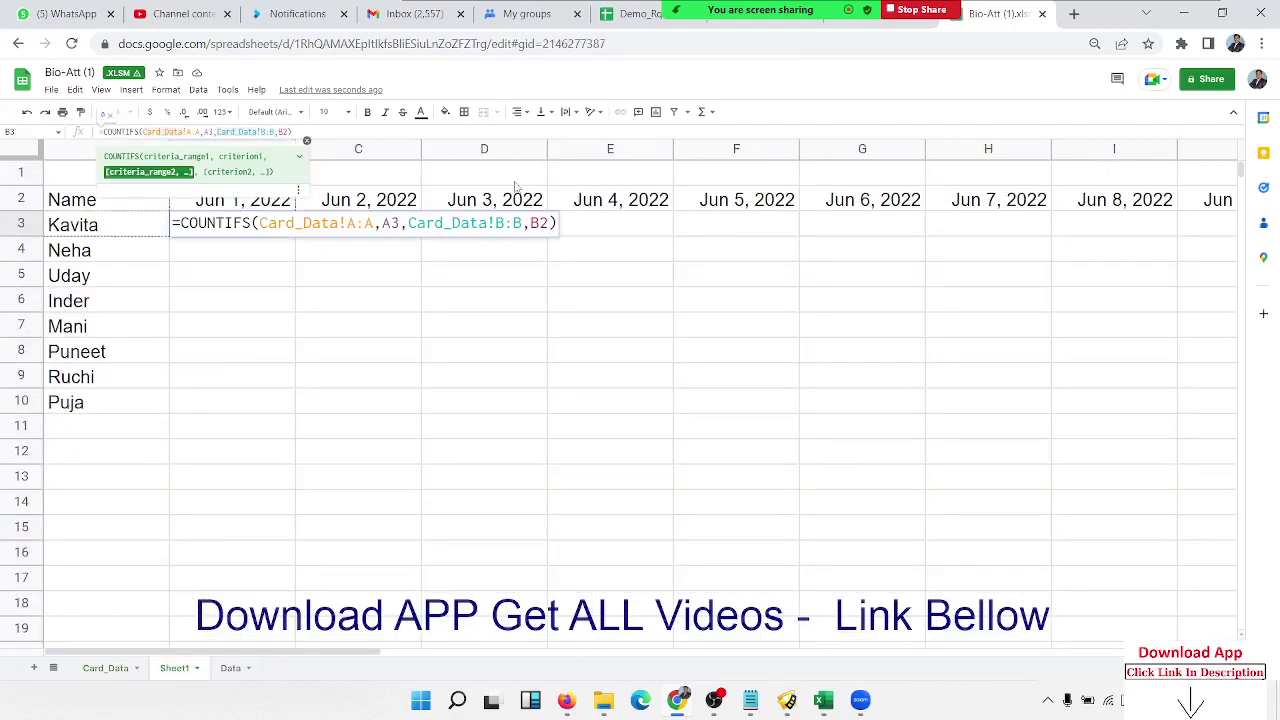
key(BackSpace)
key(BackSpace)
key(BackSpace)
key(BackSpace)
key(BackSpace)
key(BackSpace)
key(BackSpace)
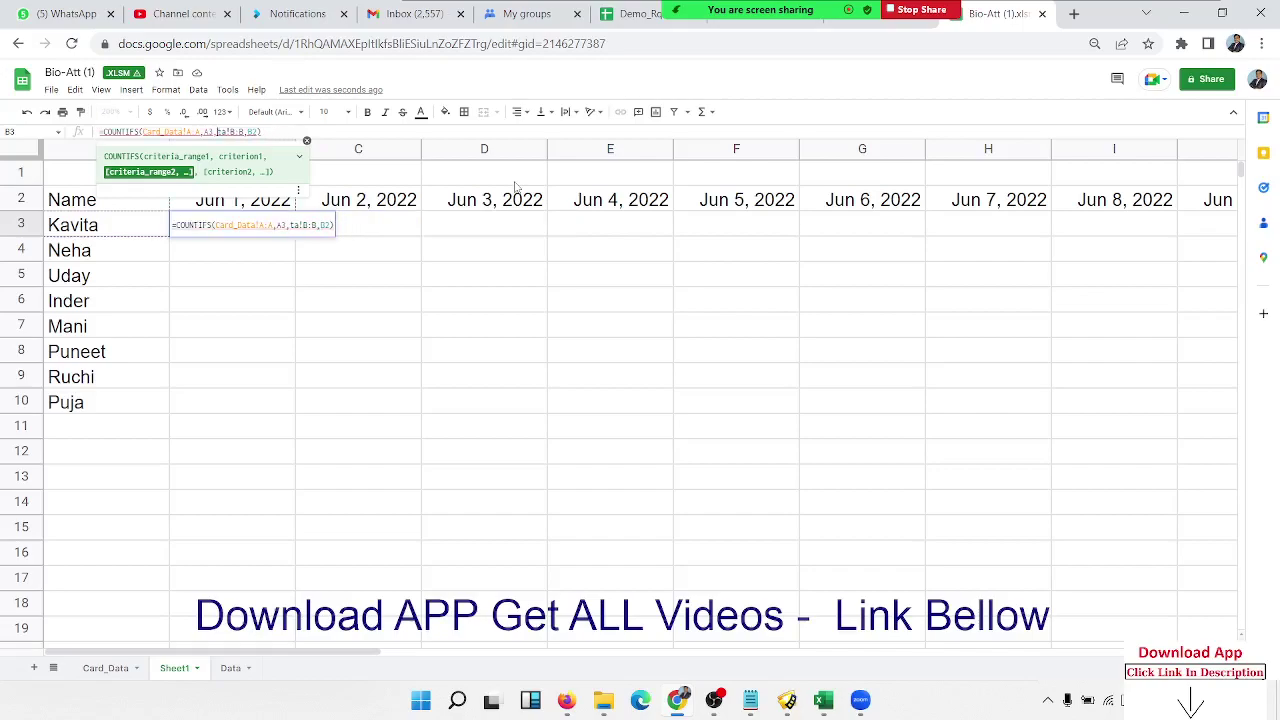
key(BackSpace)
key(BackSpace)
key(BackSpace)
key(Escape)
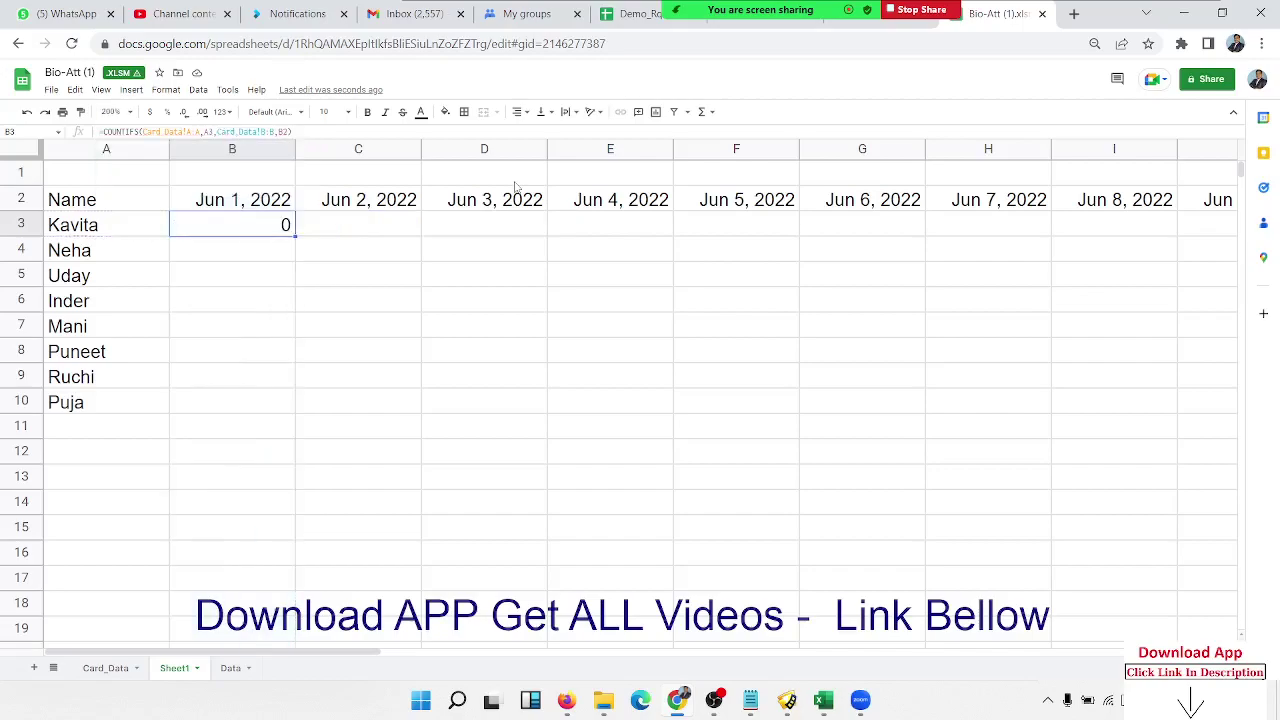
Step: Change B3's date criterion to ">="&B2, so Kavita's count becomes 79
double_click(282, 228)
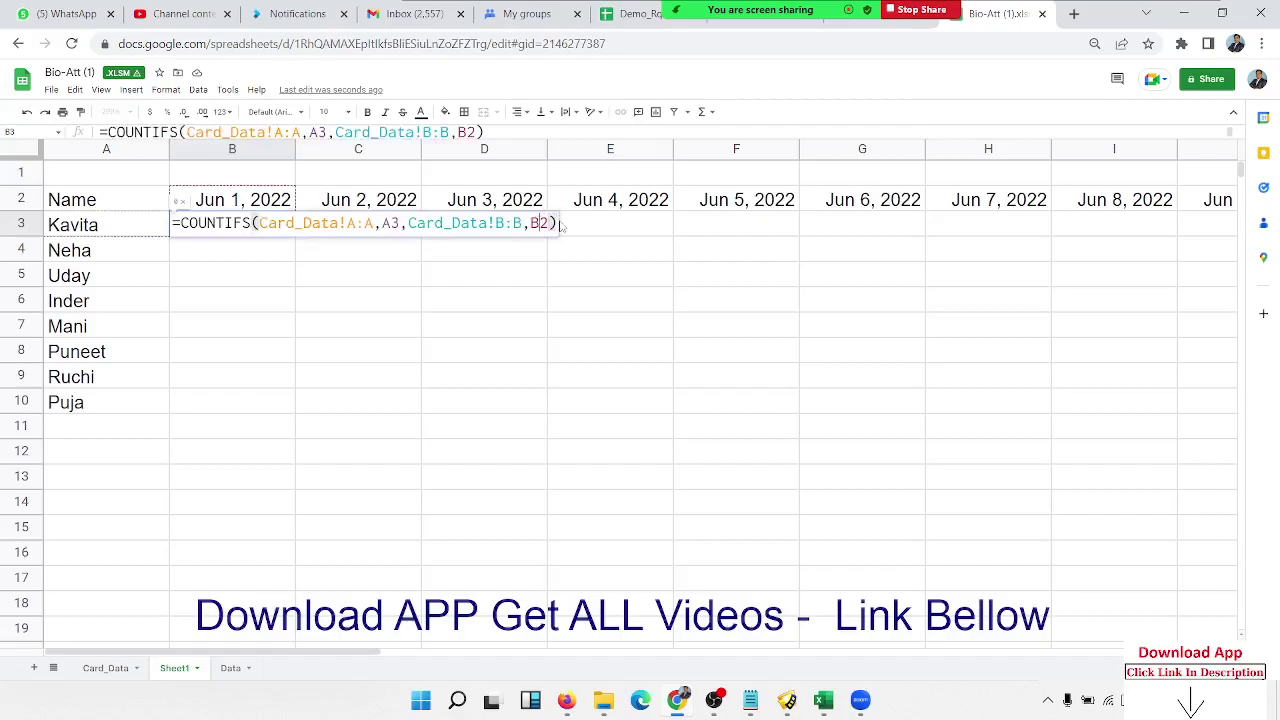
click(561, 224)
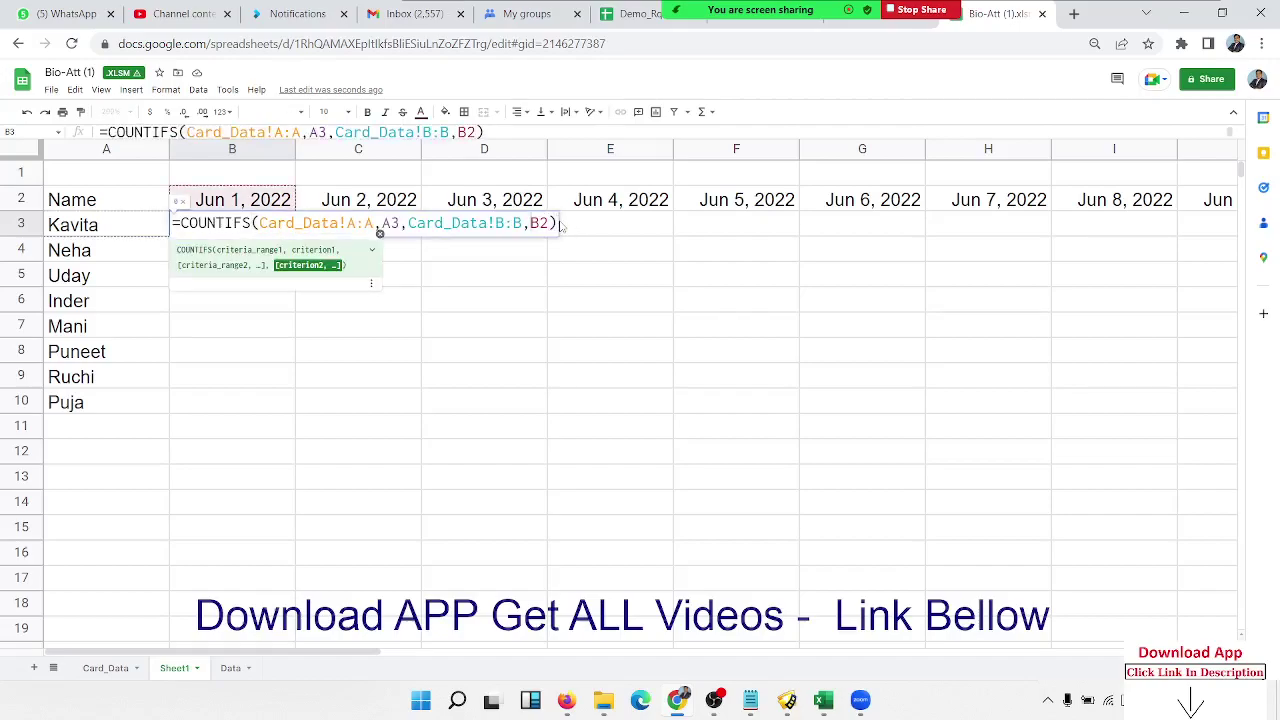
text(")
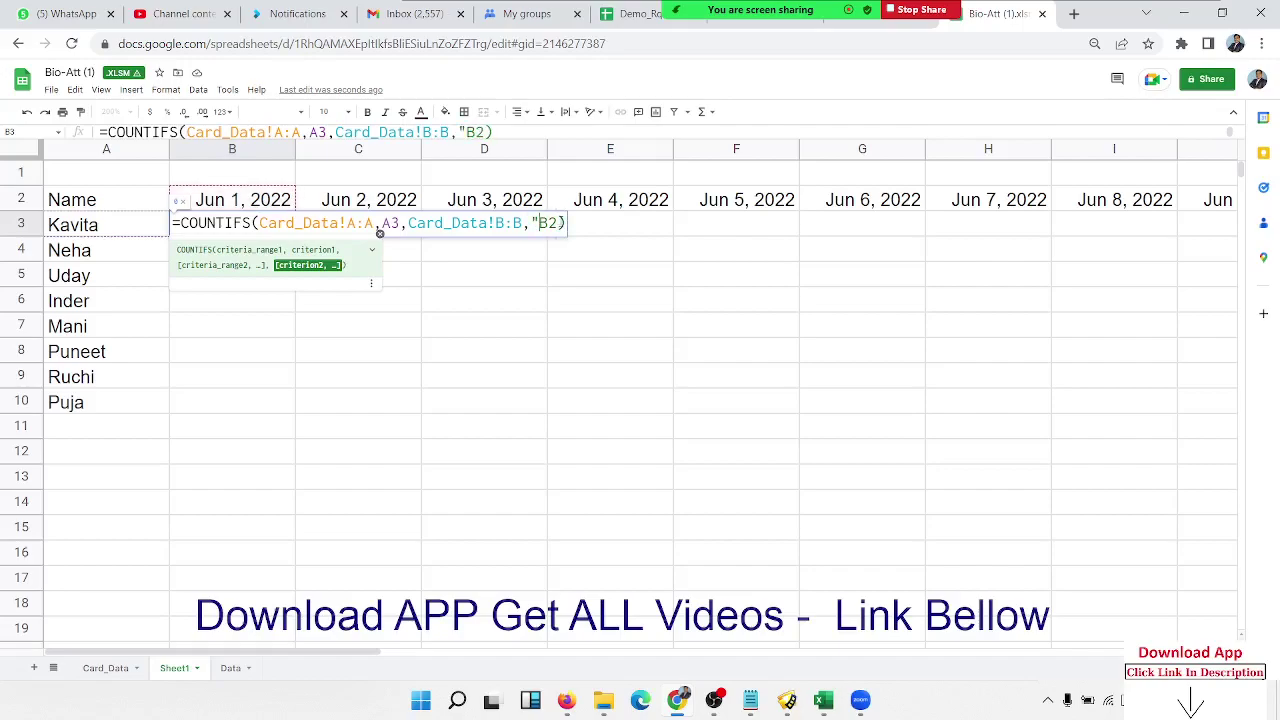
text(>=")
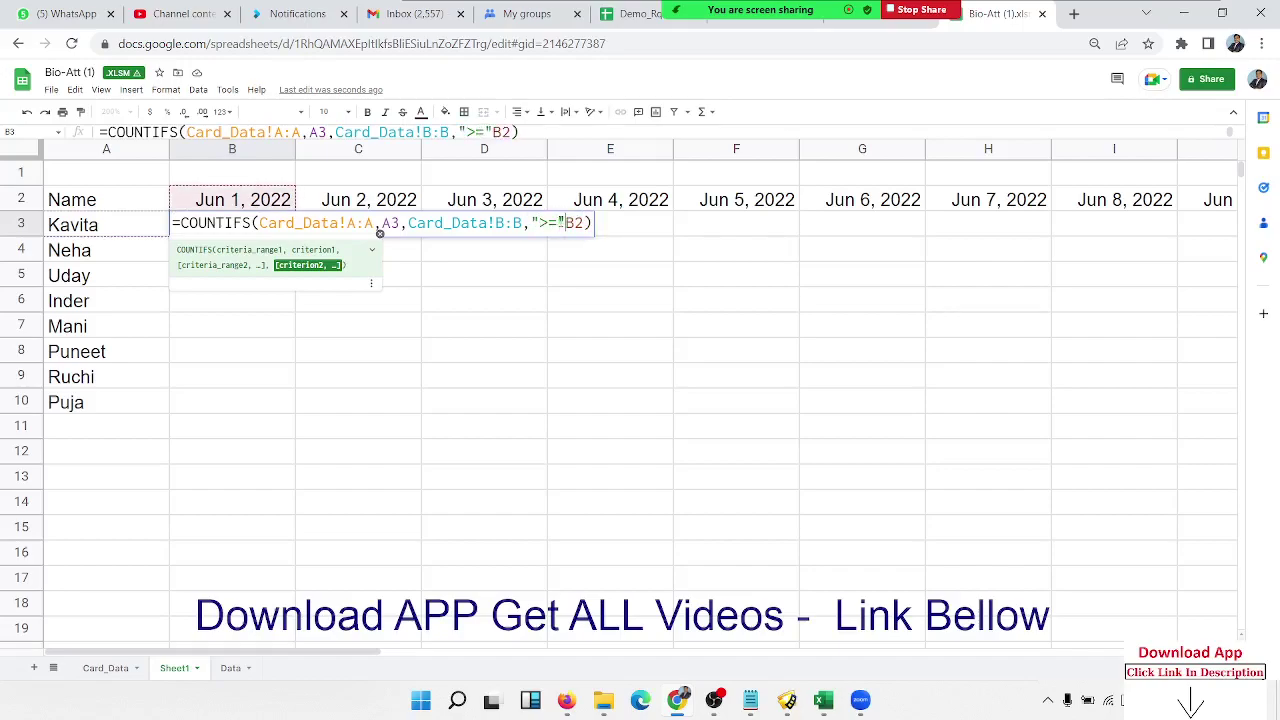
text(&)
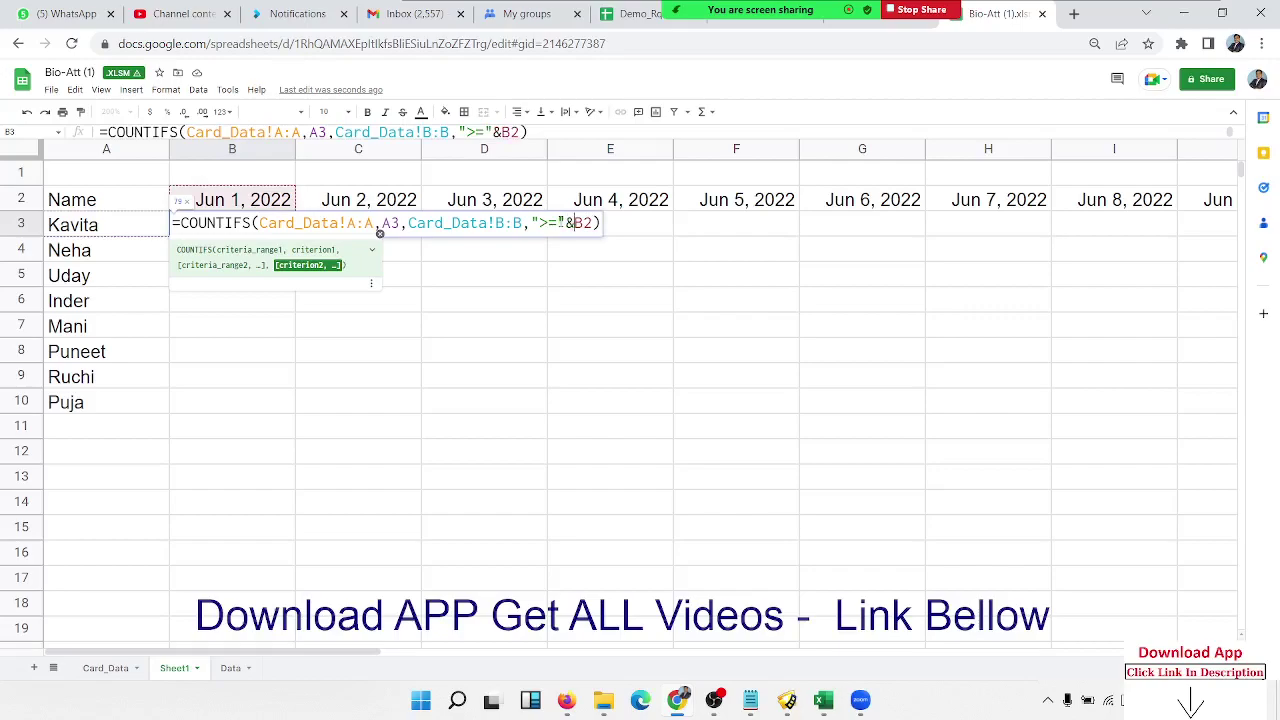
key(Return)
key(Up)
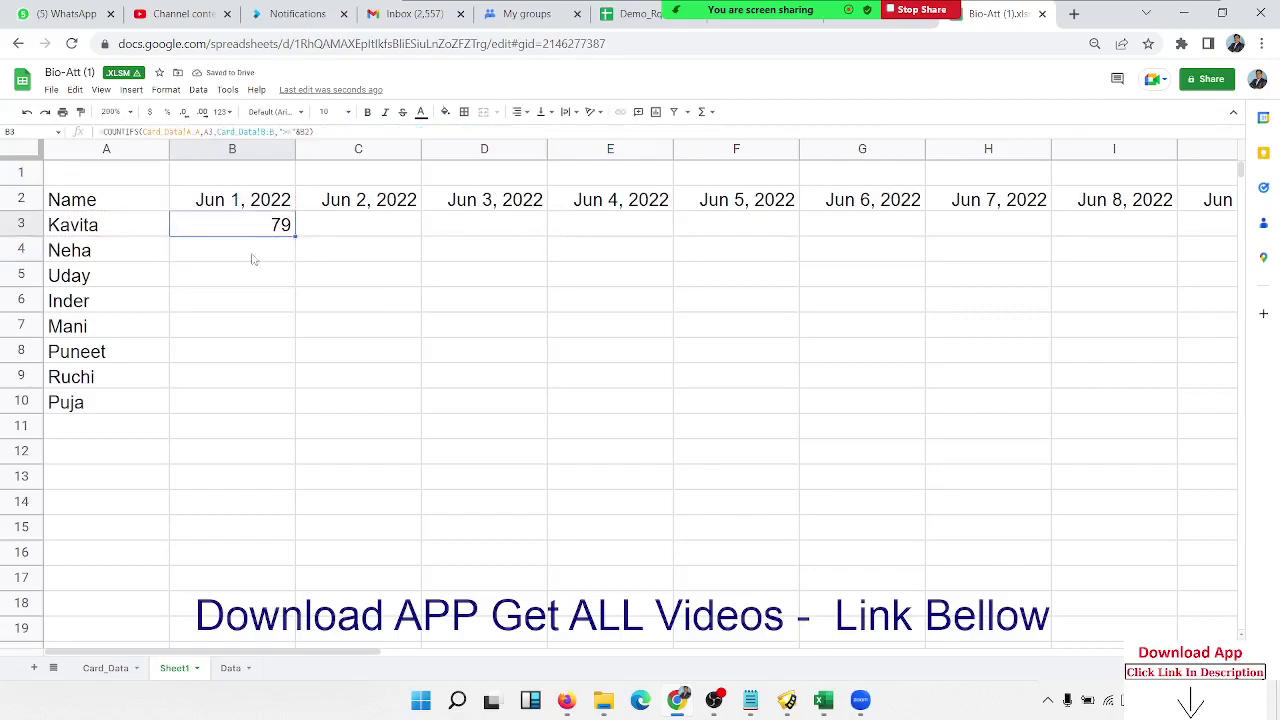
Step: Add Card_Data!B:B with a less-than (B2+1) date condition as B3's second COUNTIFS criterion pair
double_click(220, 132)
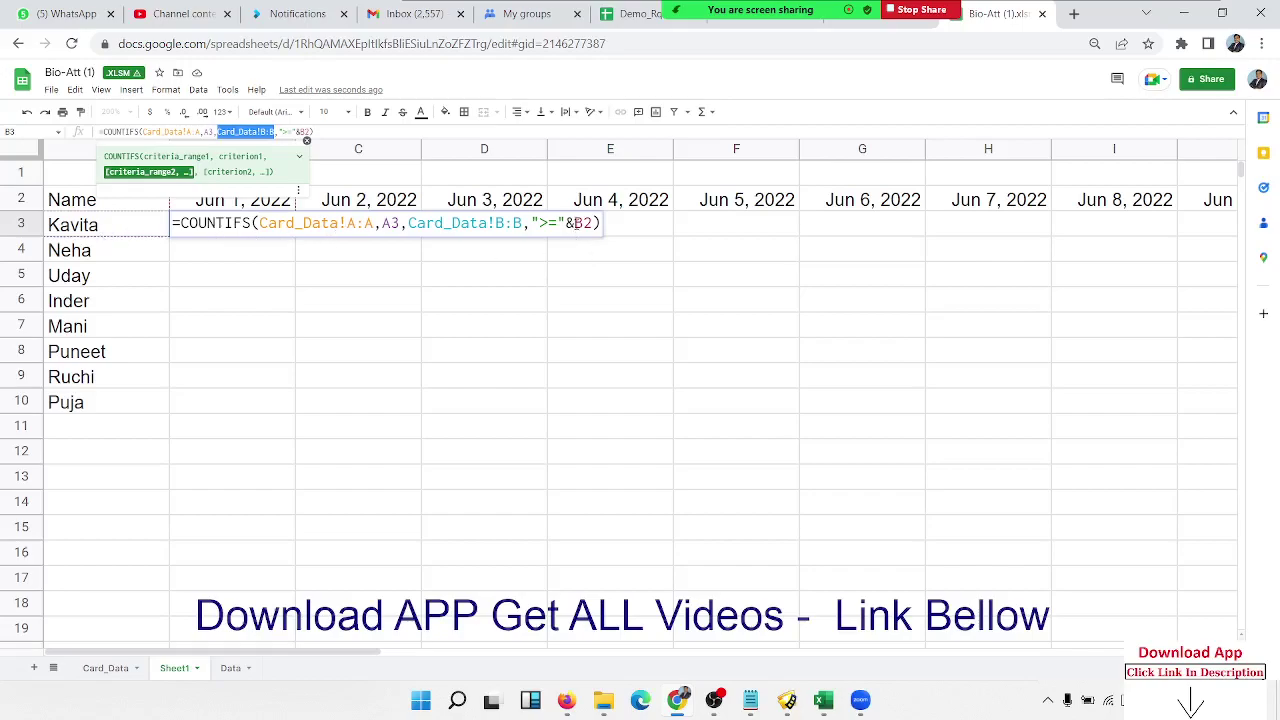
click(576, 222)
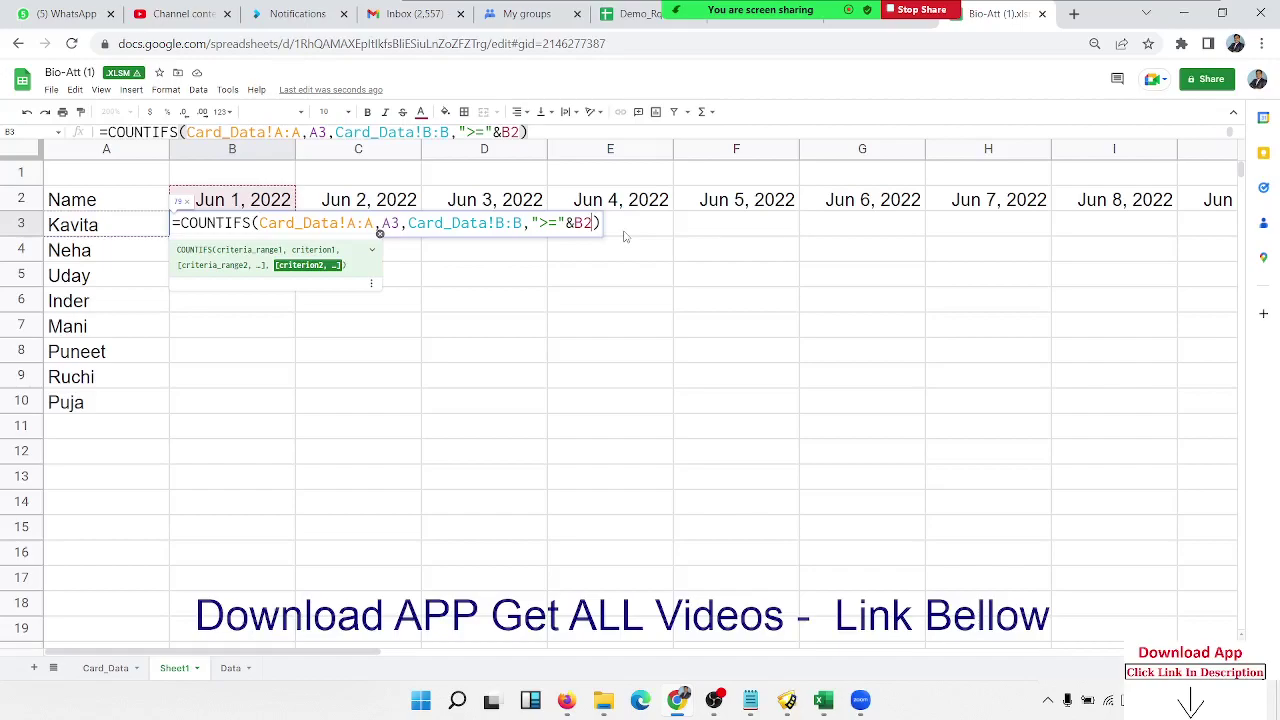
text(,)
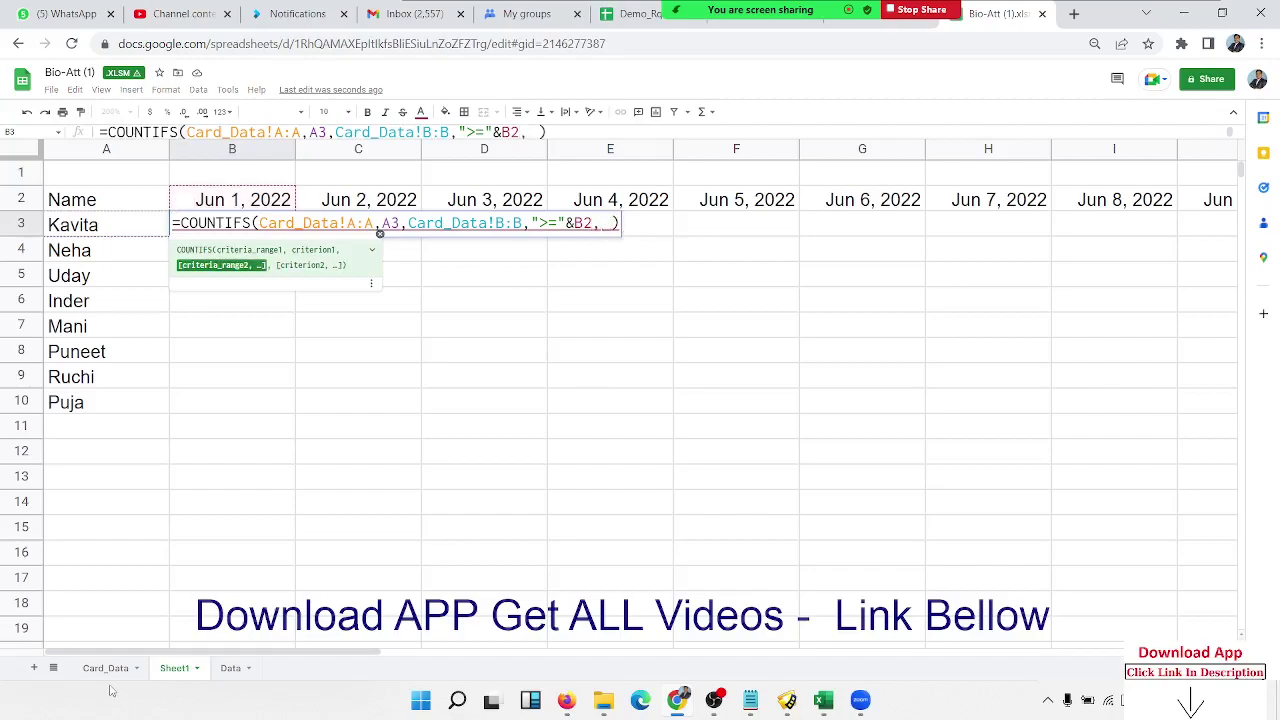
click(108, 668)
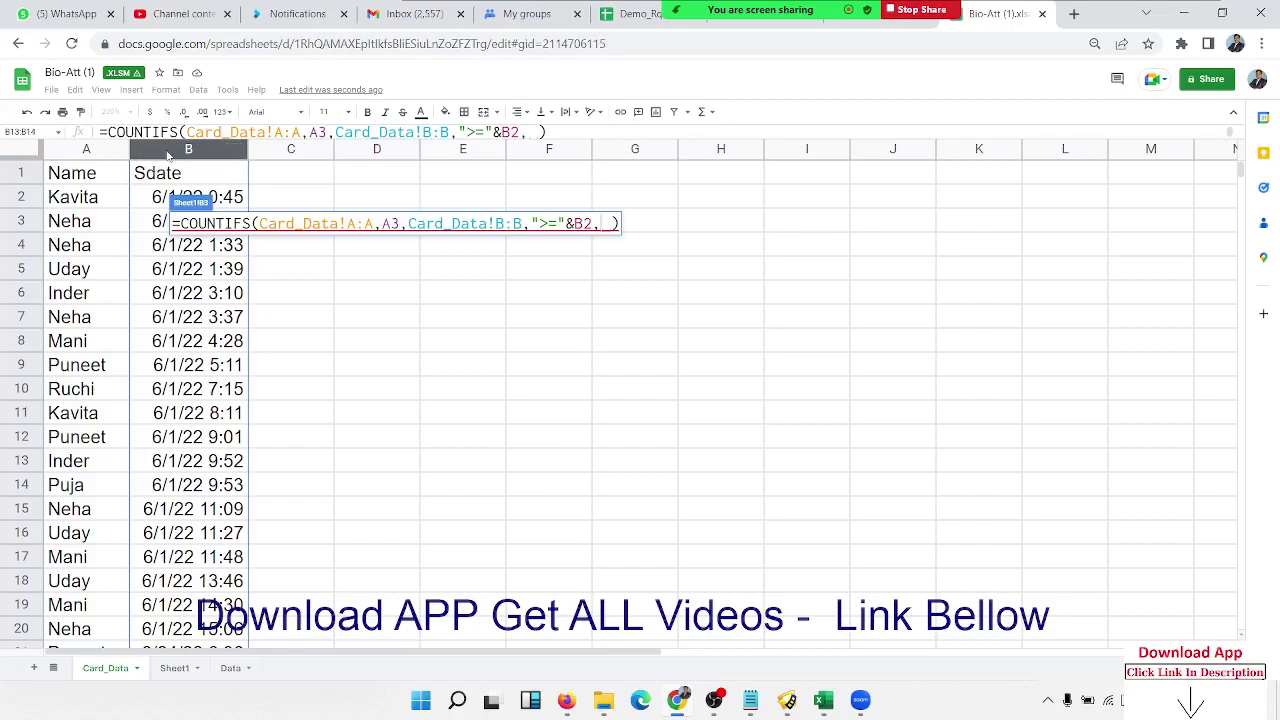
click(168, 152)
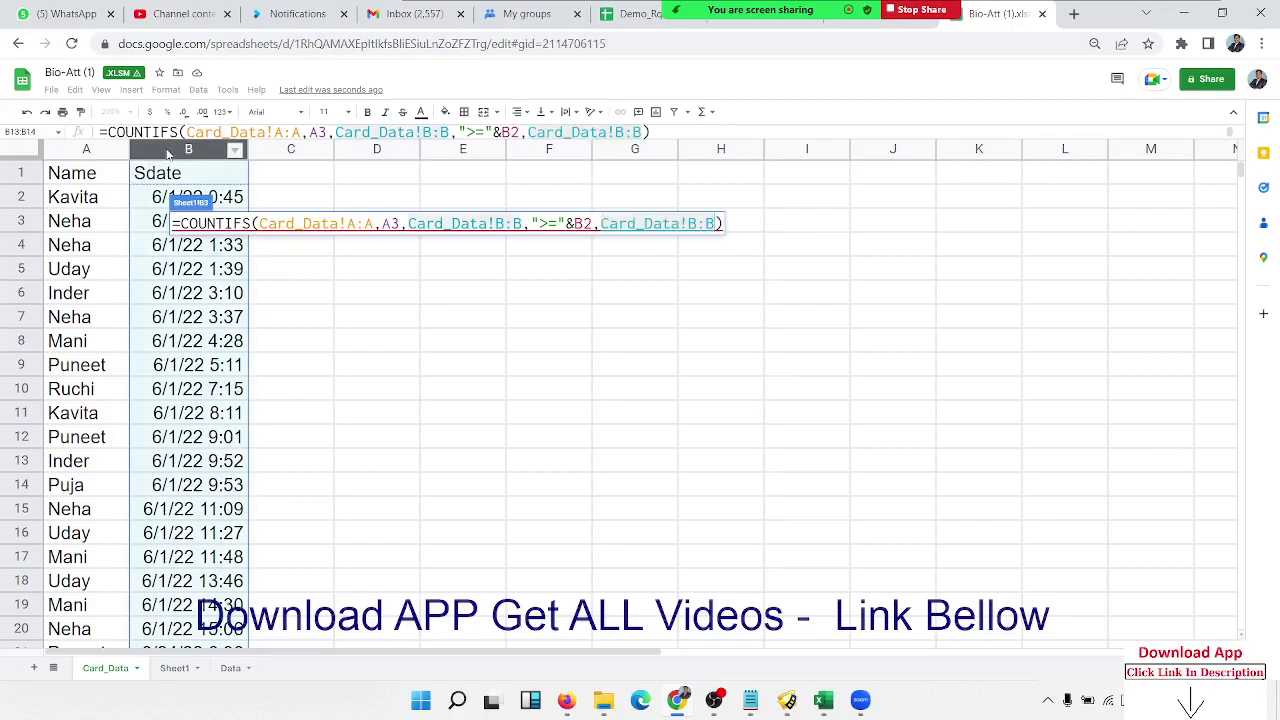
text(, )
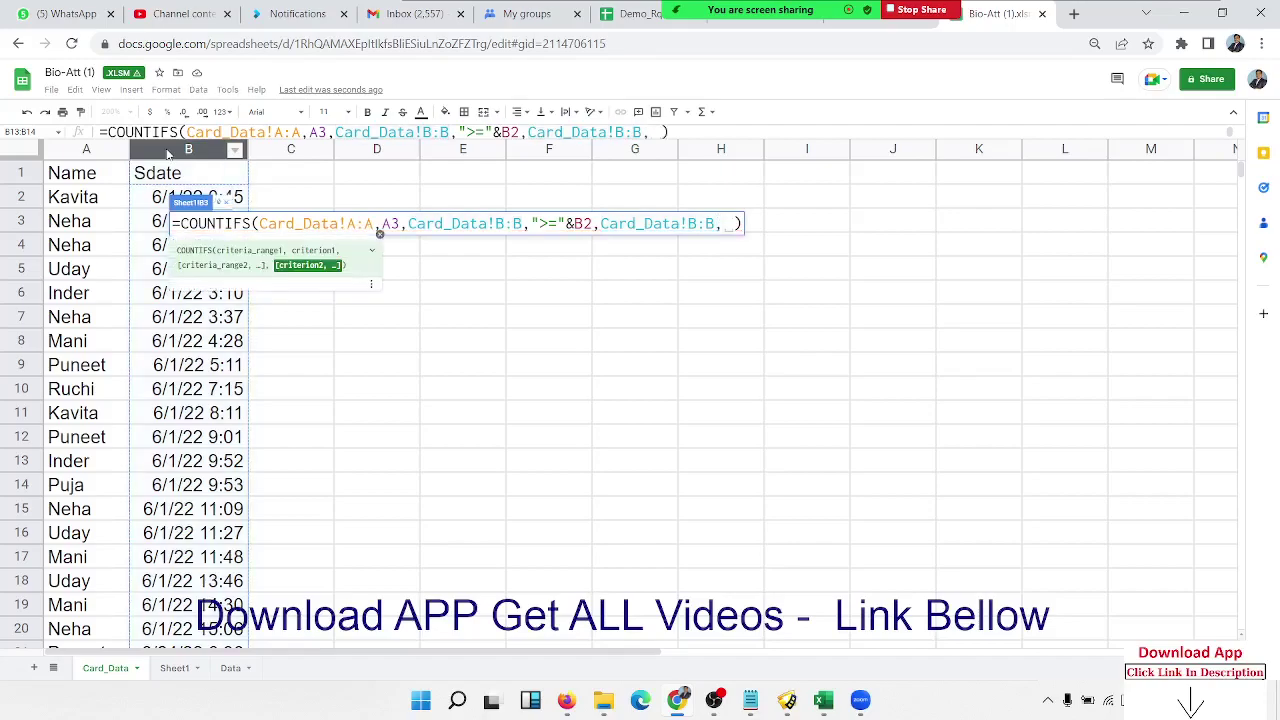
text("<)
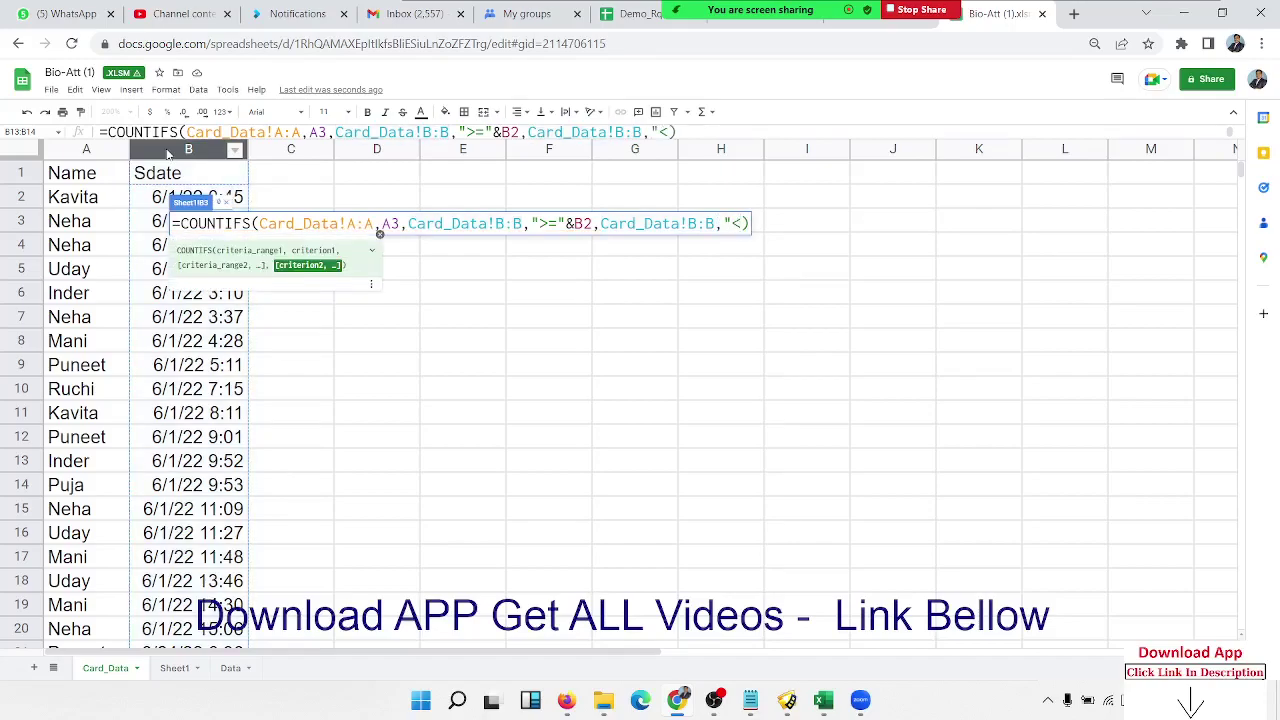
text(=)
text(")
text(()
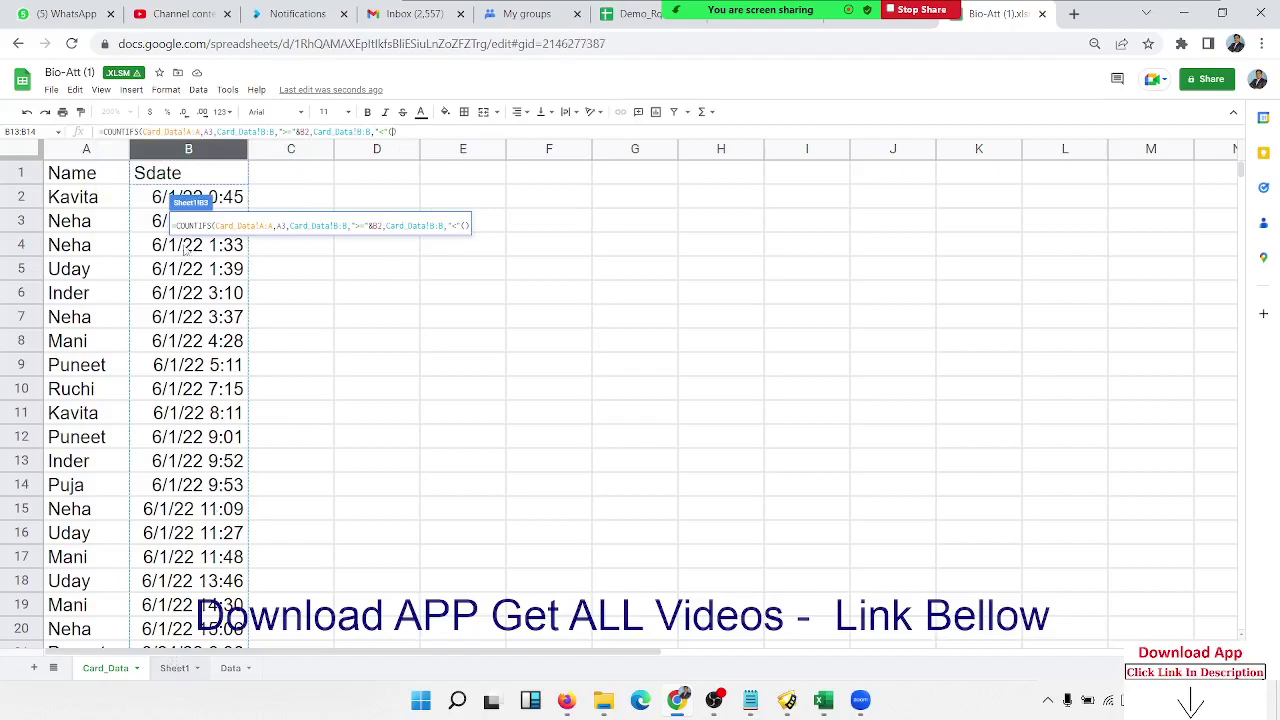
click(174, 668)
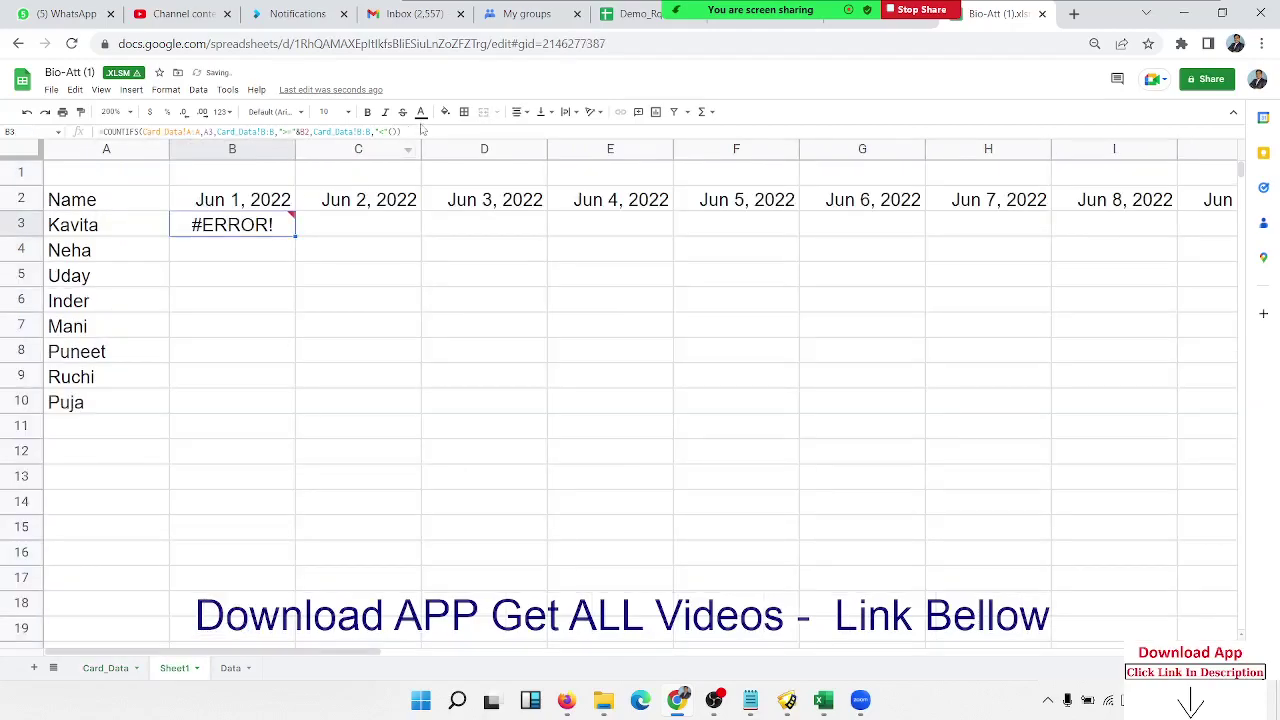
click(396, 131)
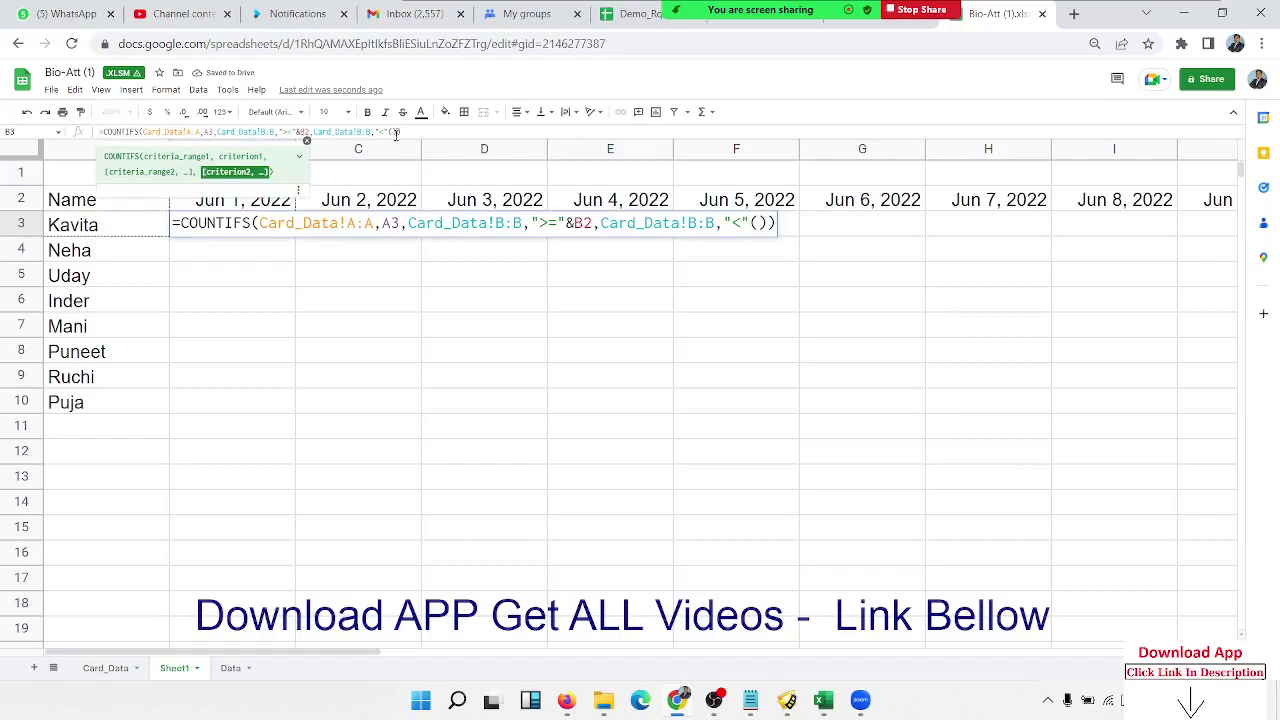
click(243, 201)
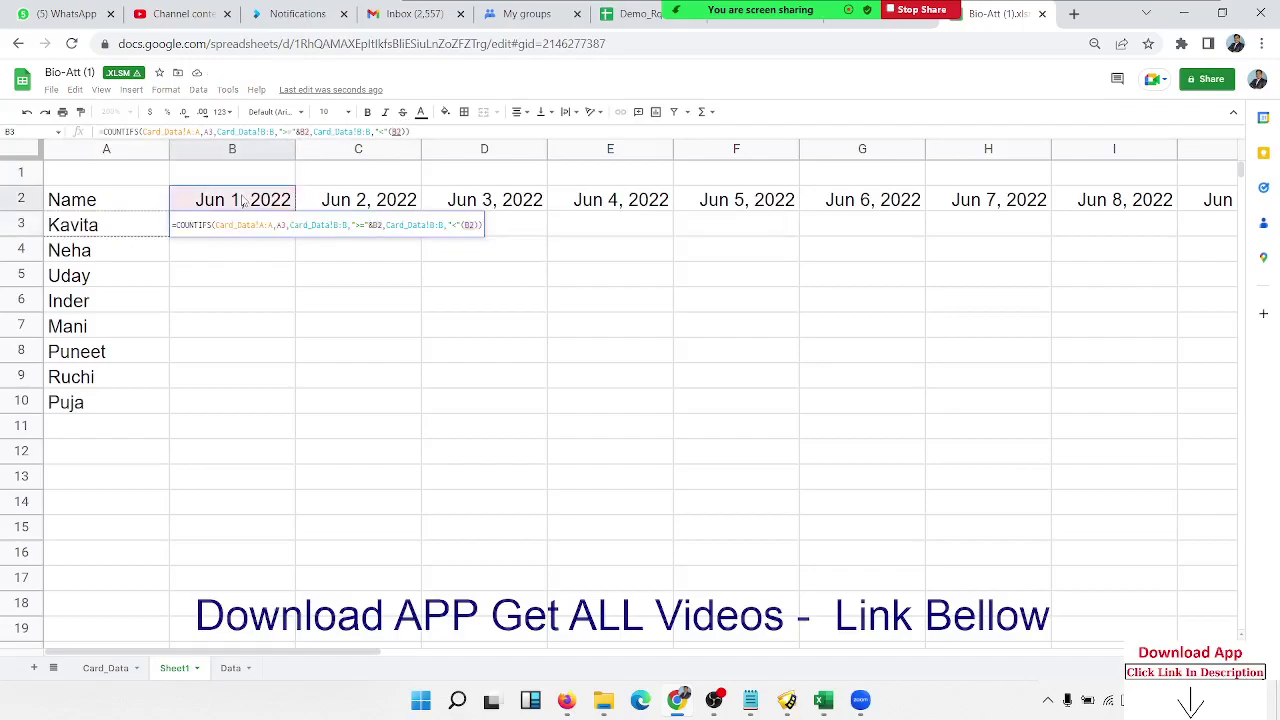
text(+1)
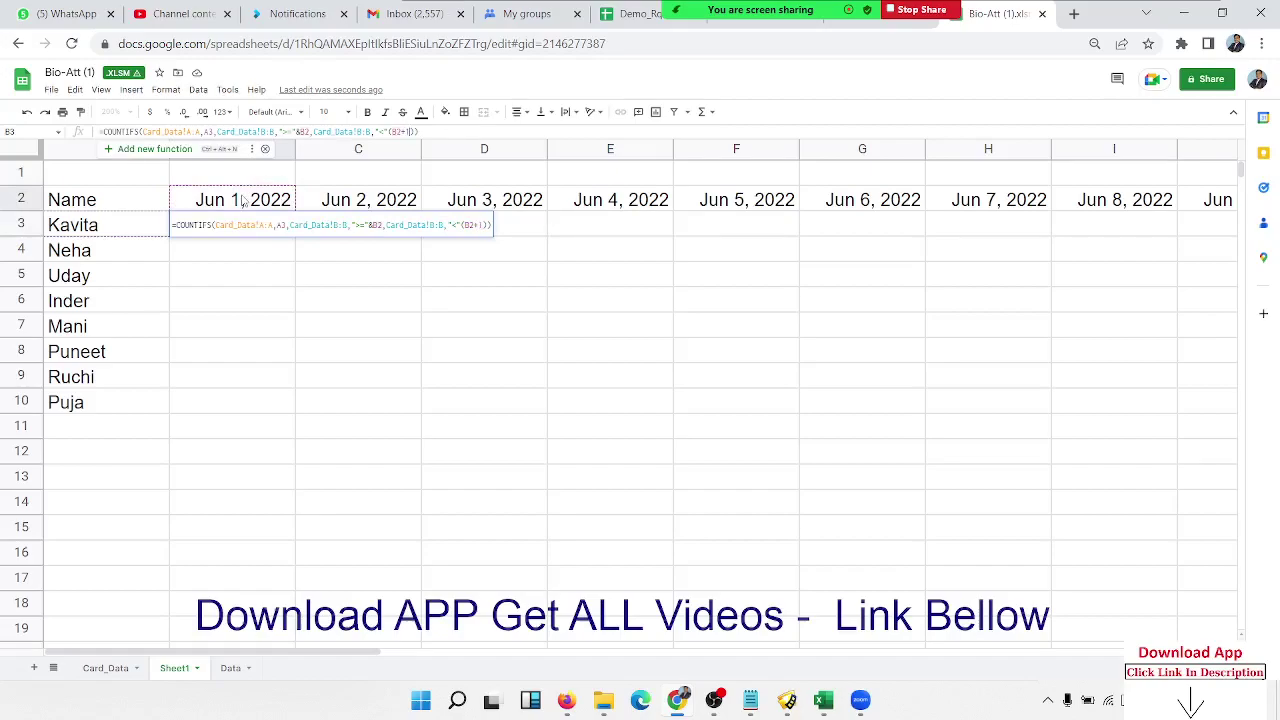
key(Return)
Step: Fix the parse error by inserting & after the less-than sign, so B3 returns 2
key(Up)
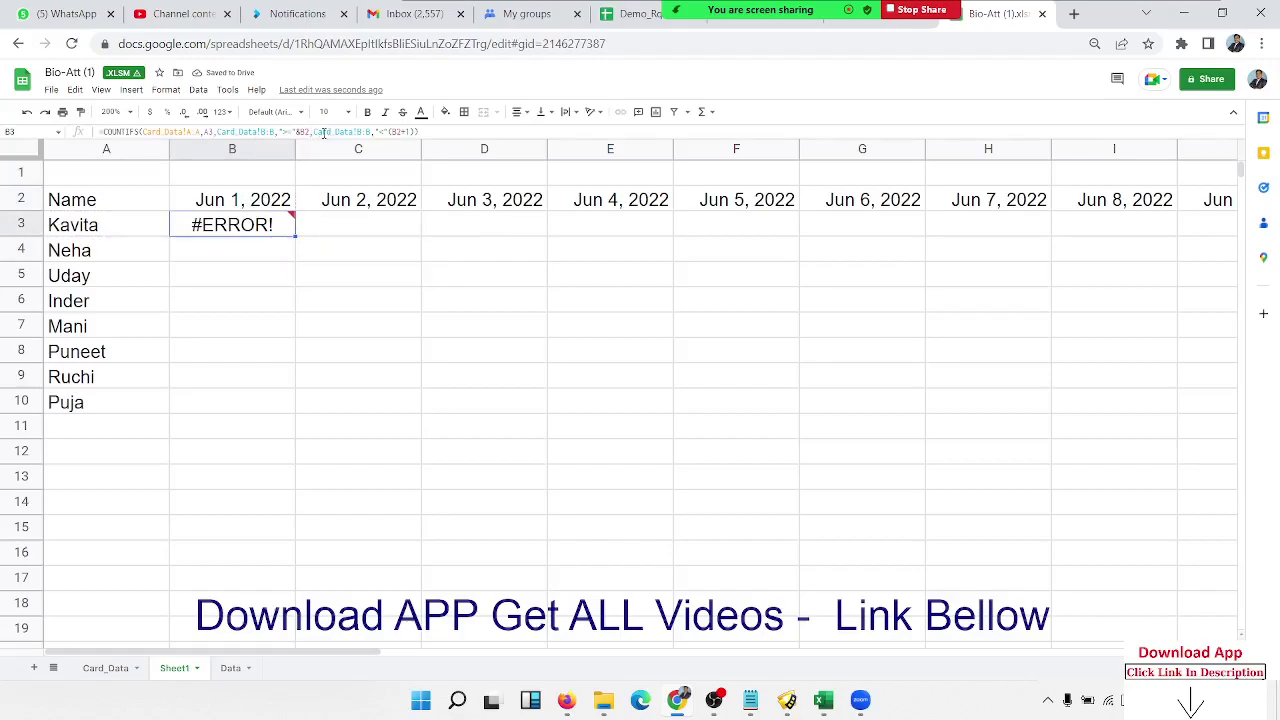
mouse_move(232, 225)
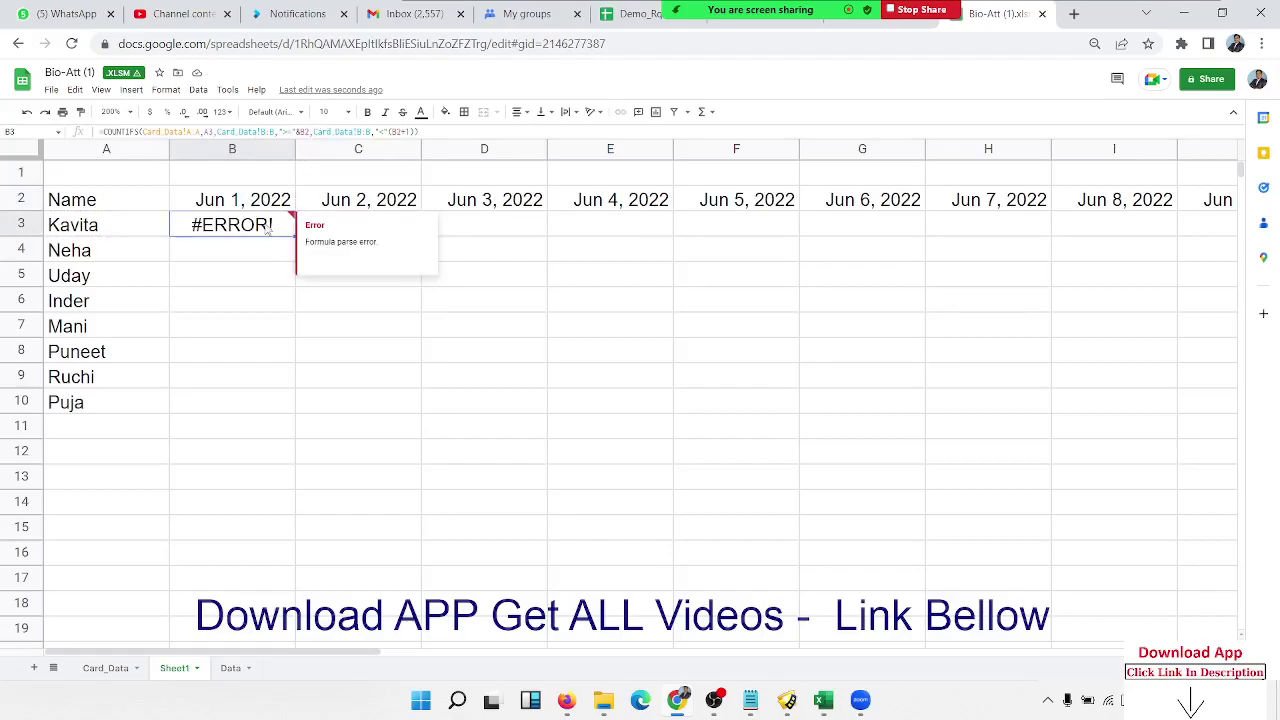
double_click(268, 229)
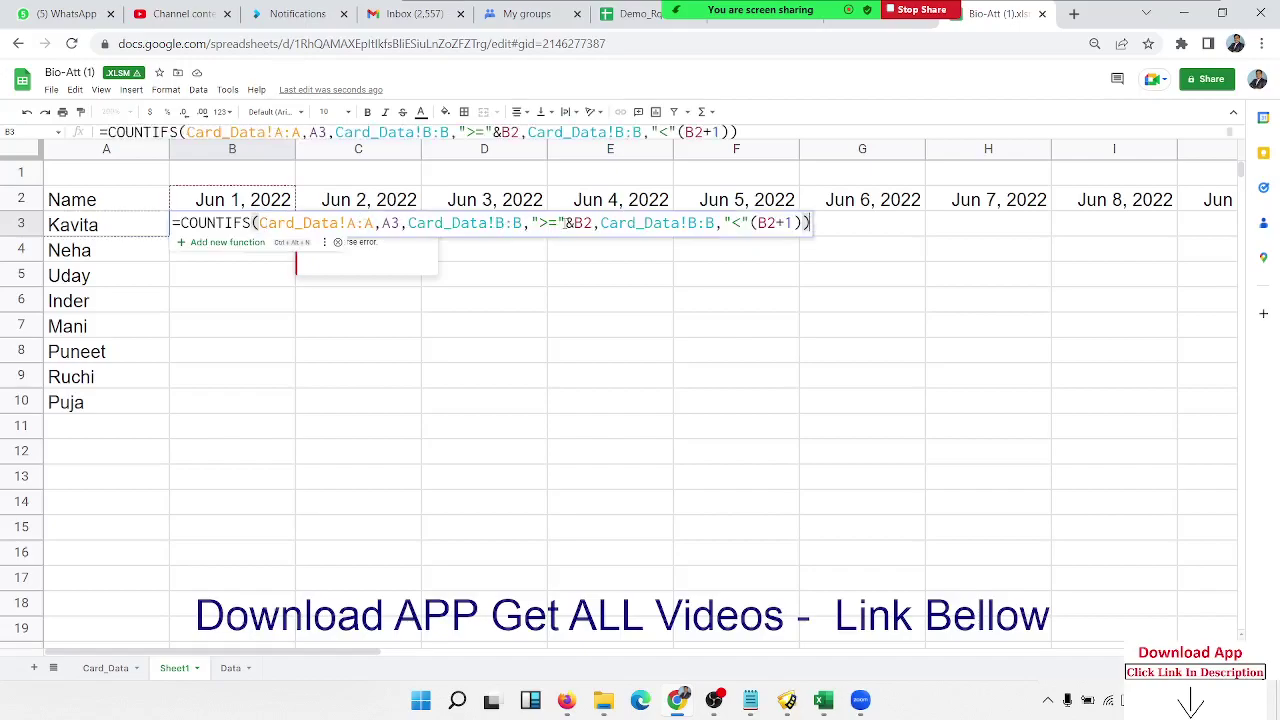
click(603, 224)
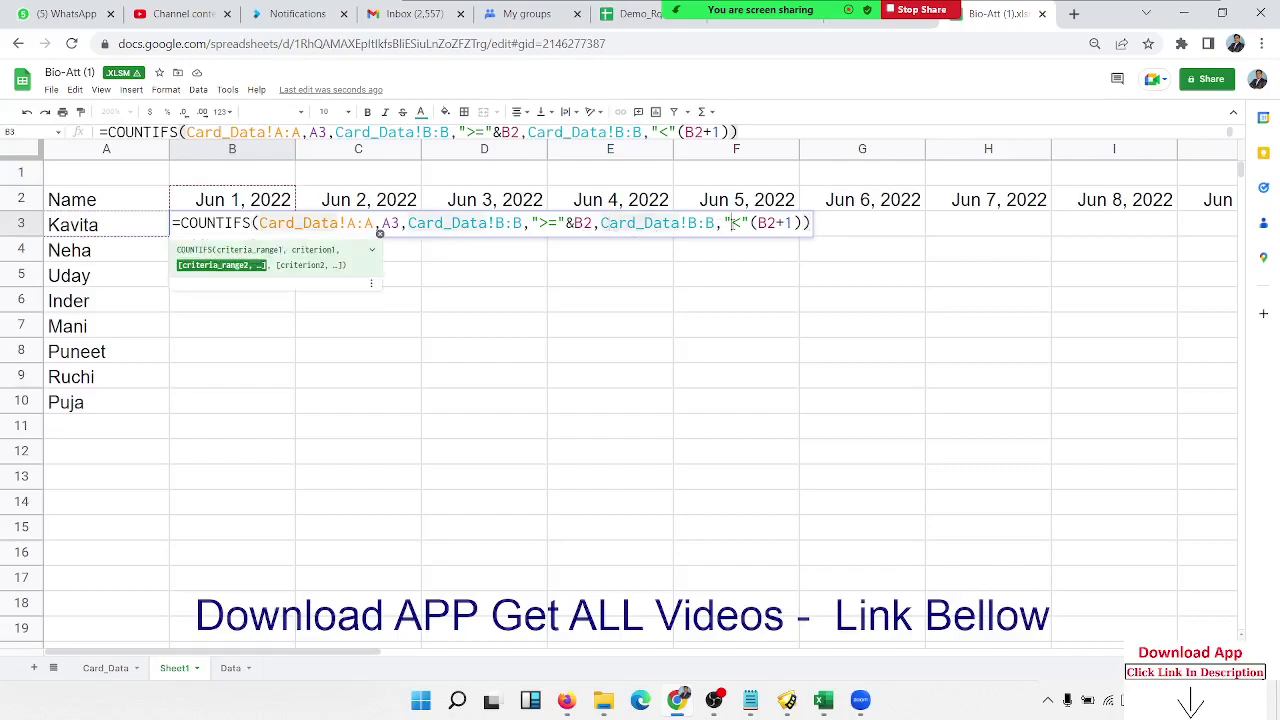
click(748, 223)
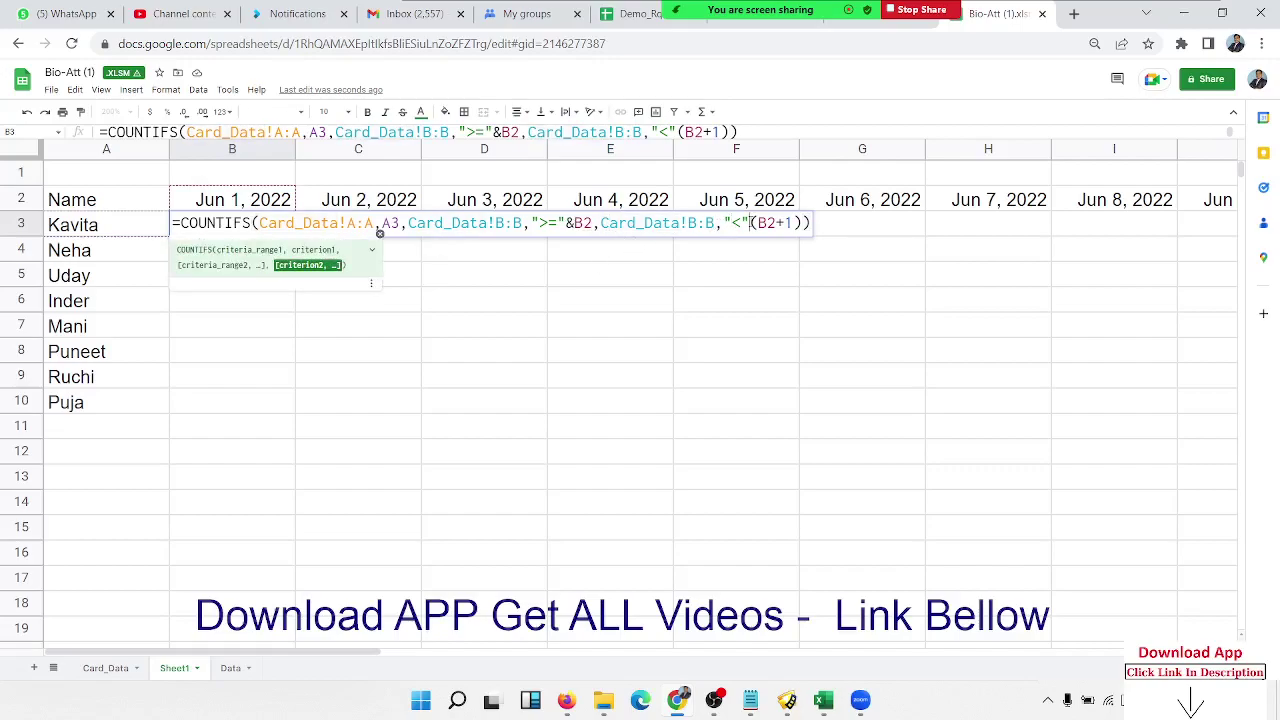
text(&)
key(Return)
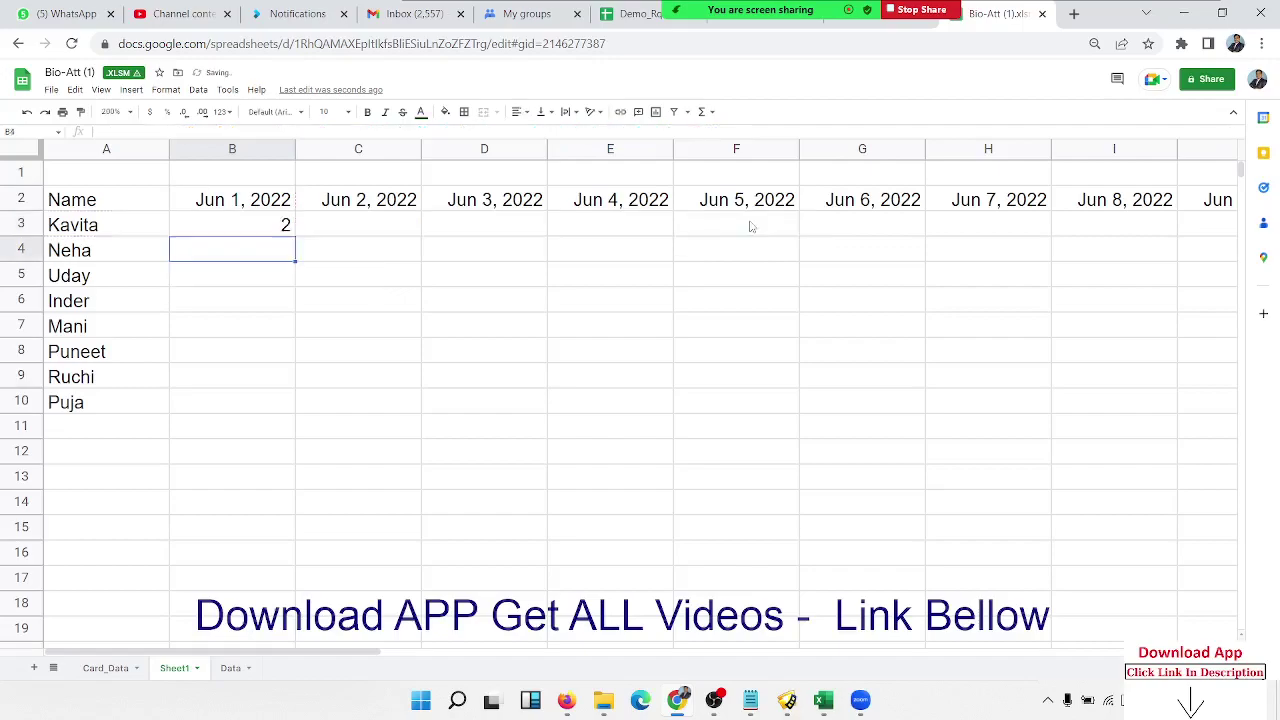
key(Up)
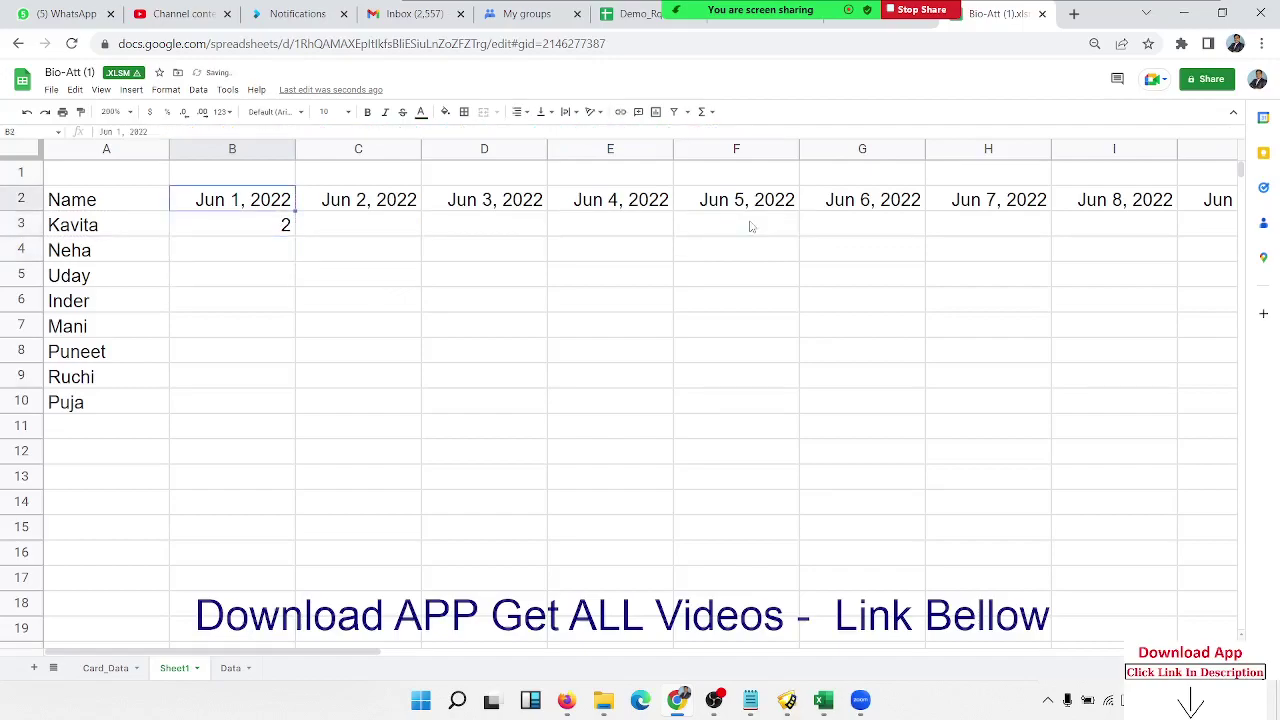
double_click(265, 225)
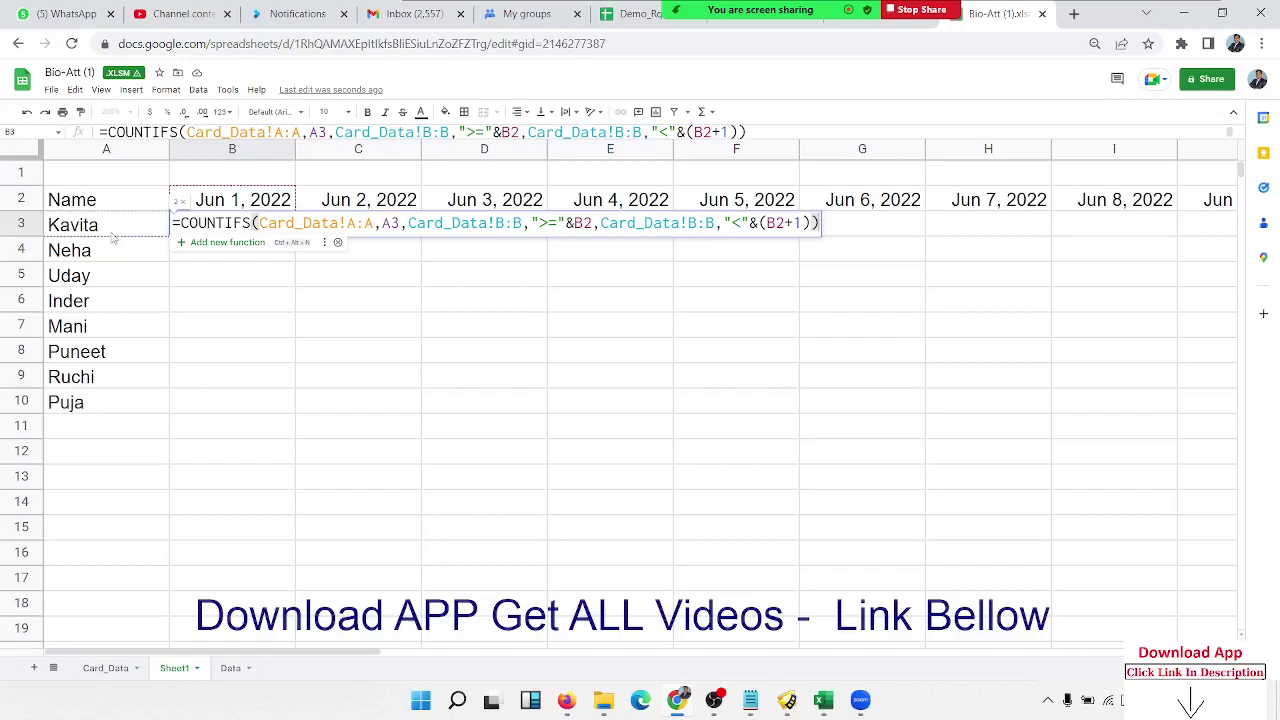
click(484, 222)
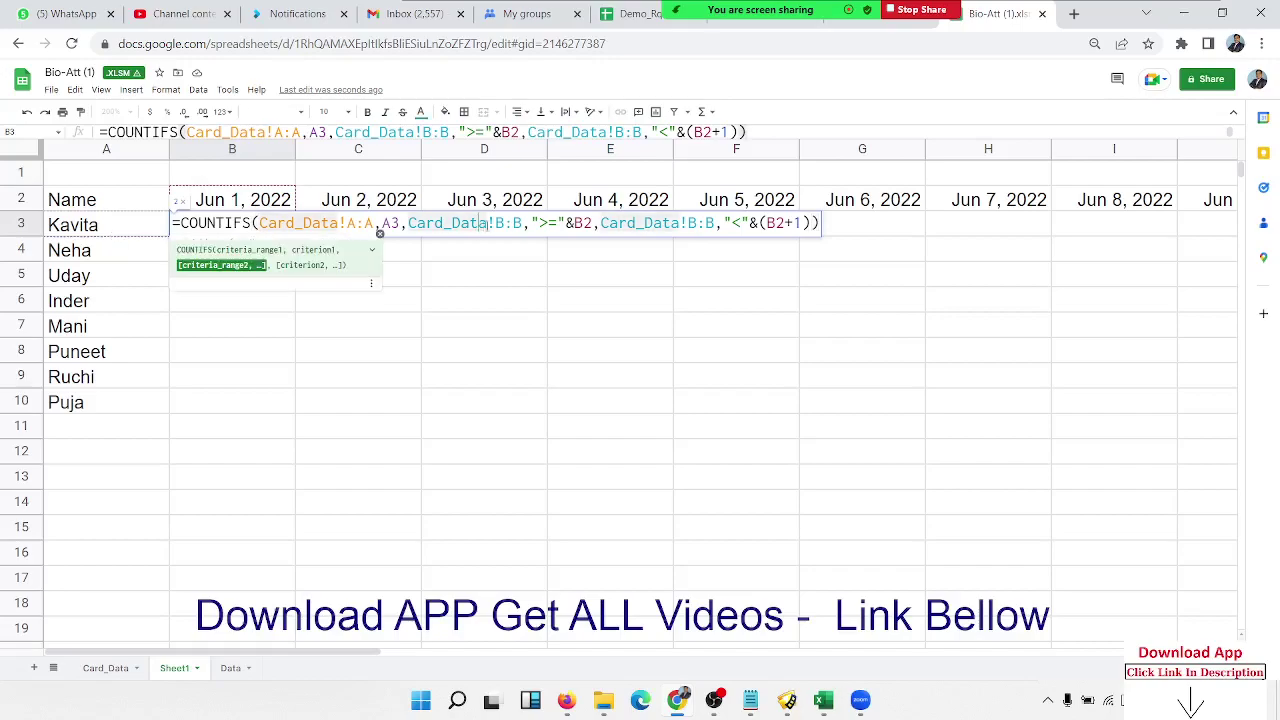
click(556, 222)
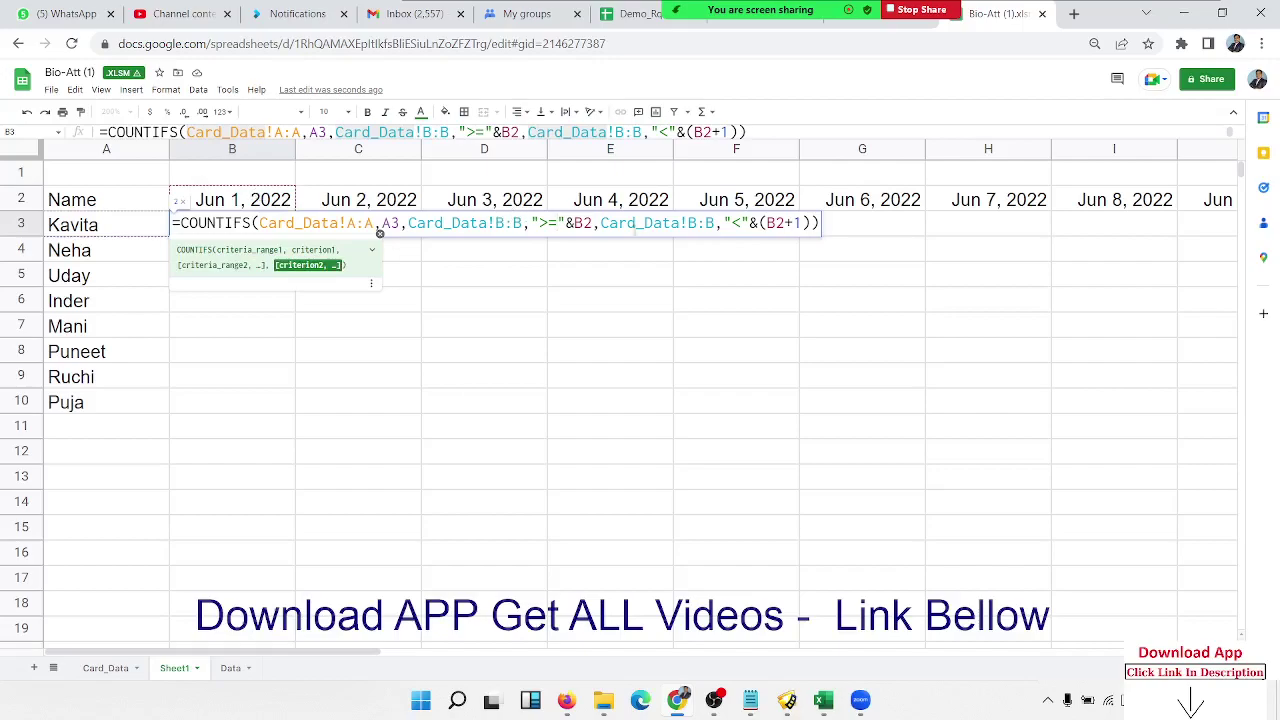
click(636, 224)
click(380, 233)
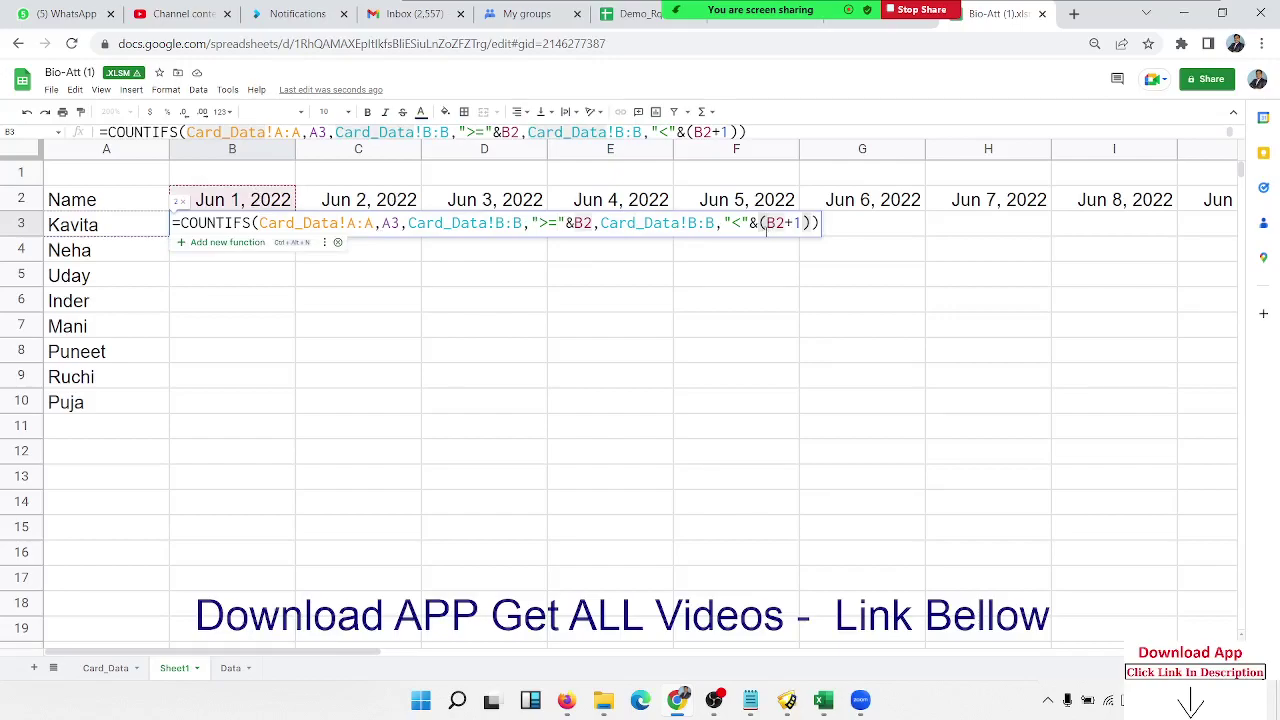
key(Return)
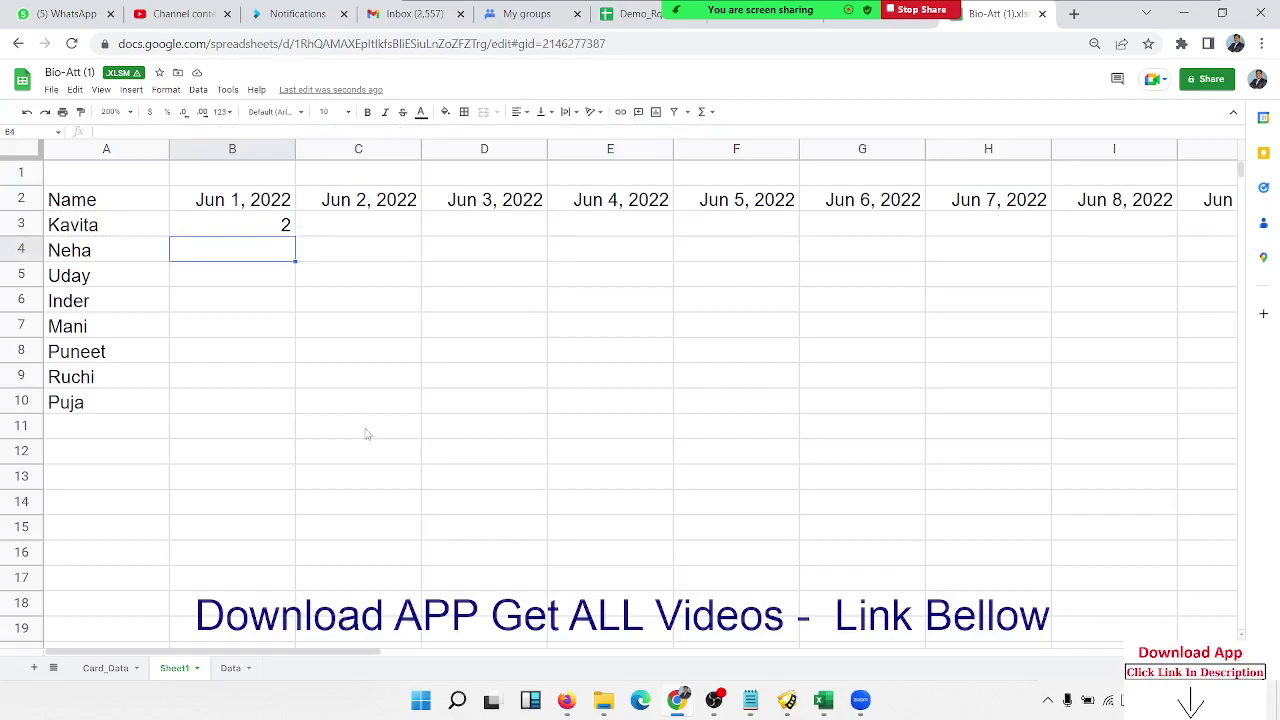
click(367, 426)
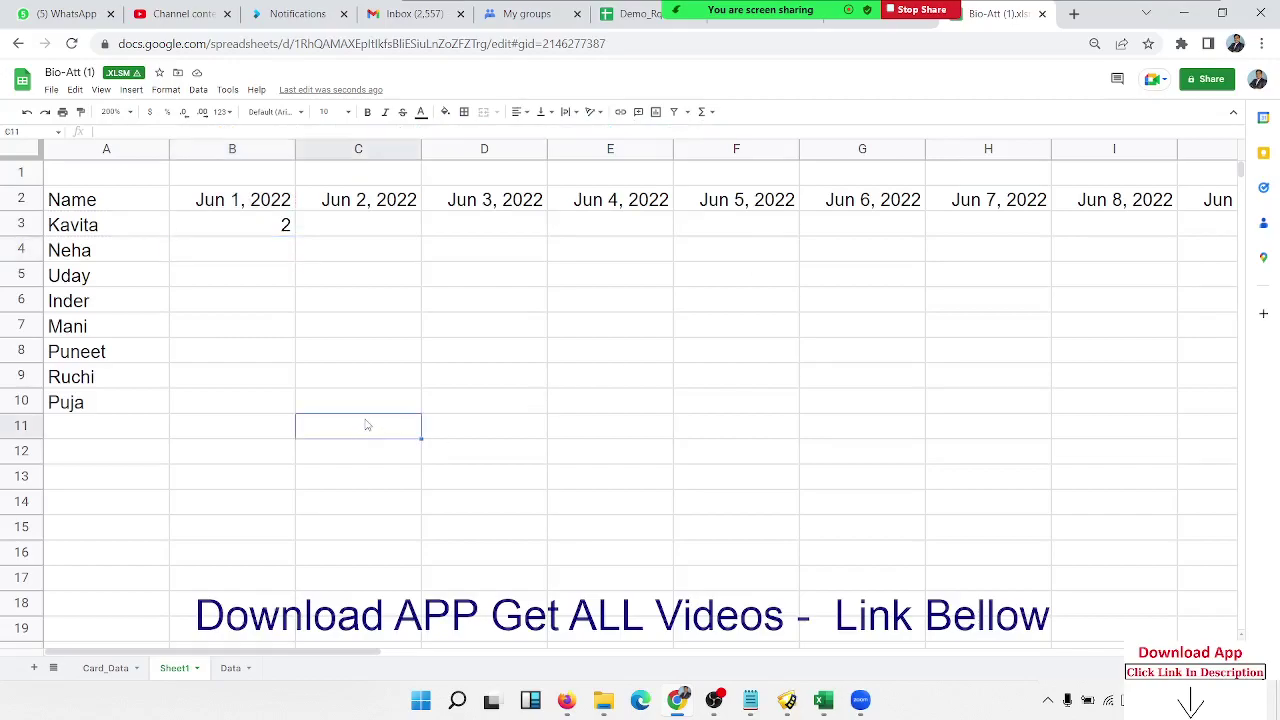
Step: Enter today's date with the time 10:20PM in C11
key(ctrl+semicolon)
key(ctrl+z)
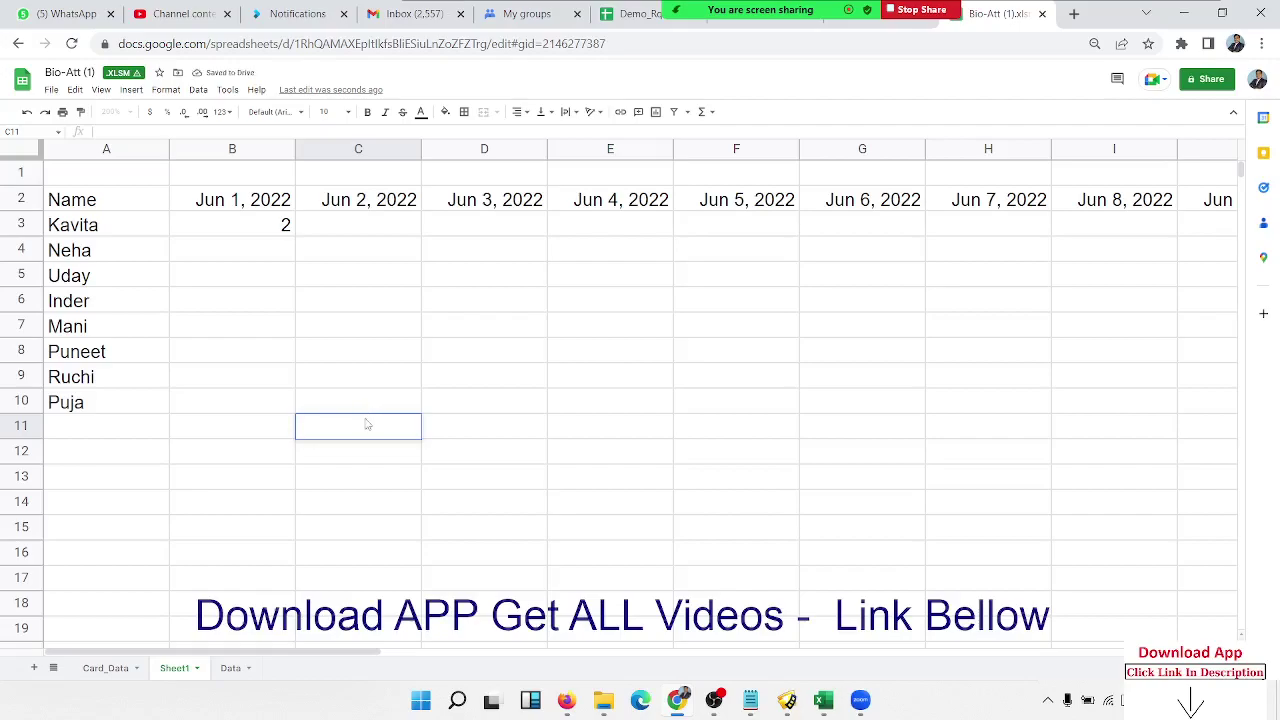
key(ctrl+semicolon)
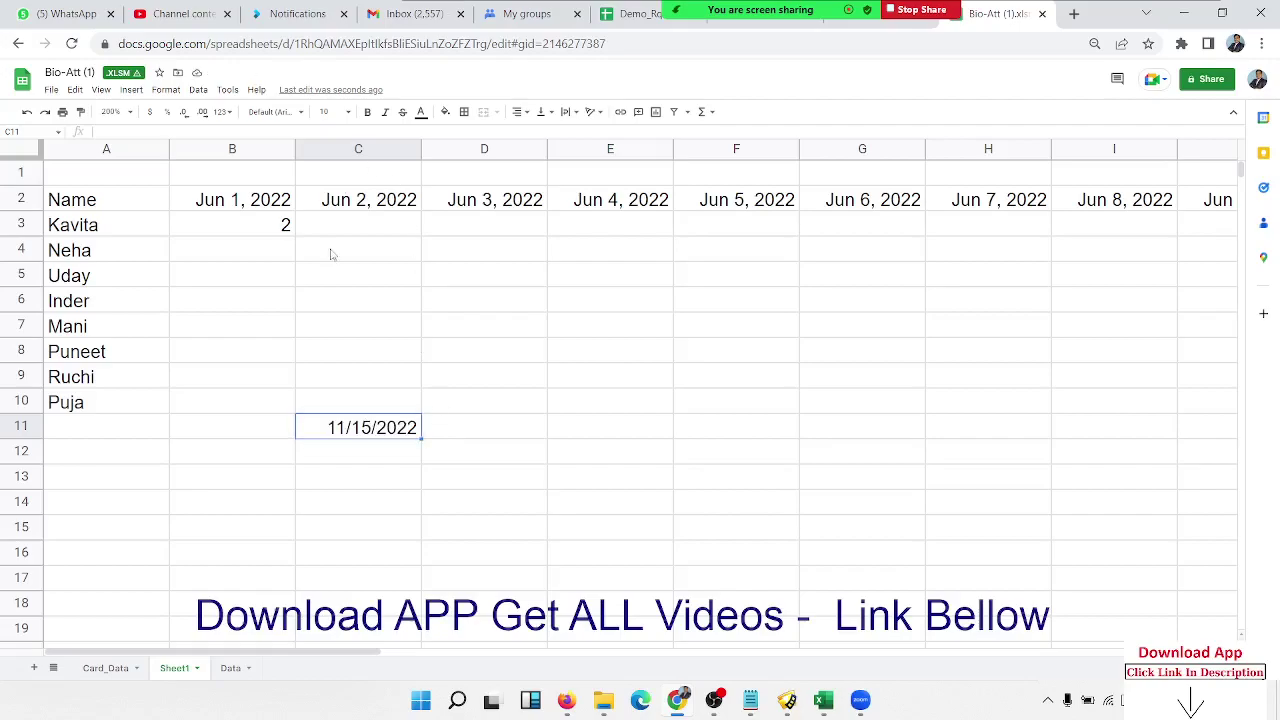
double_click(411, 431)
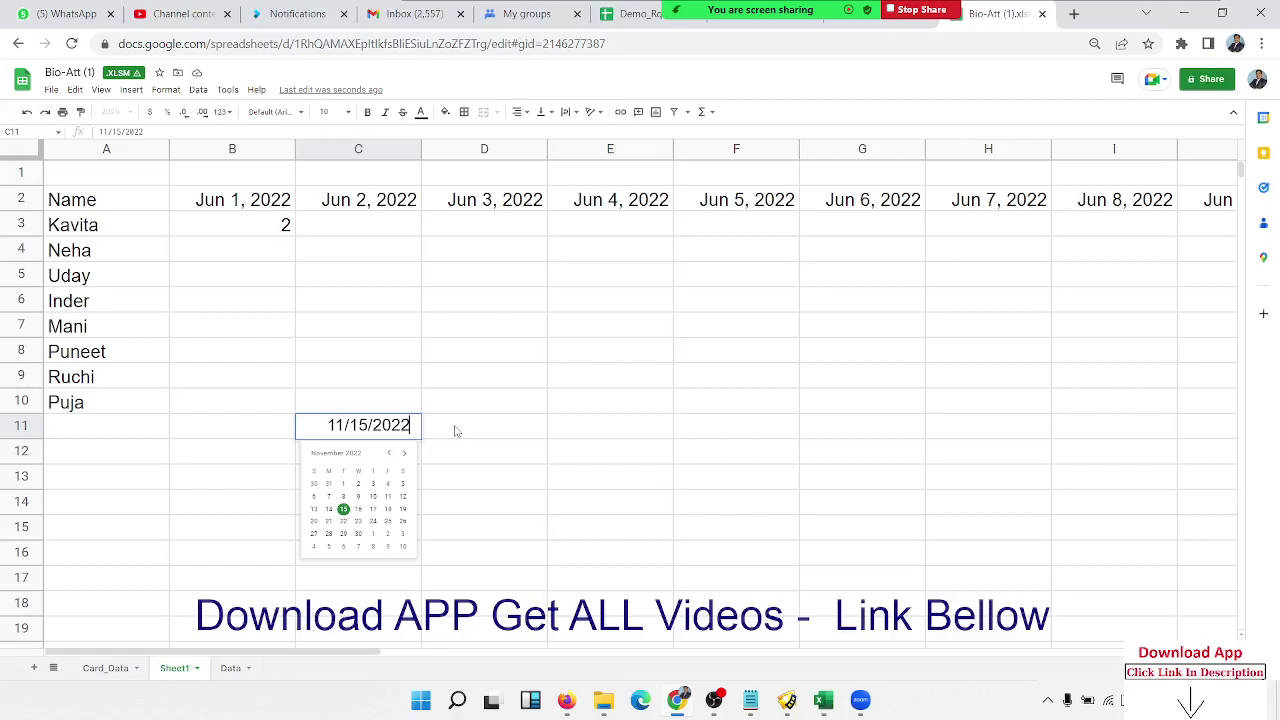
text(10)
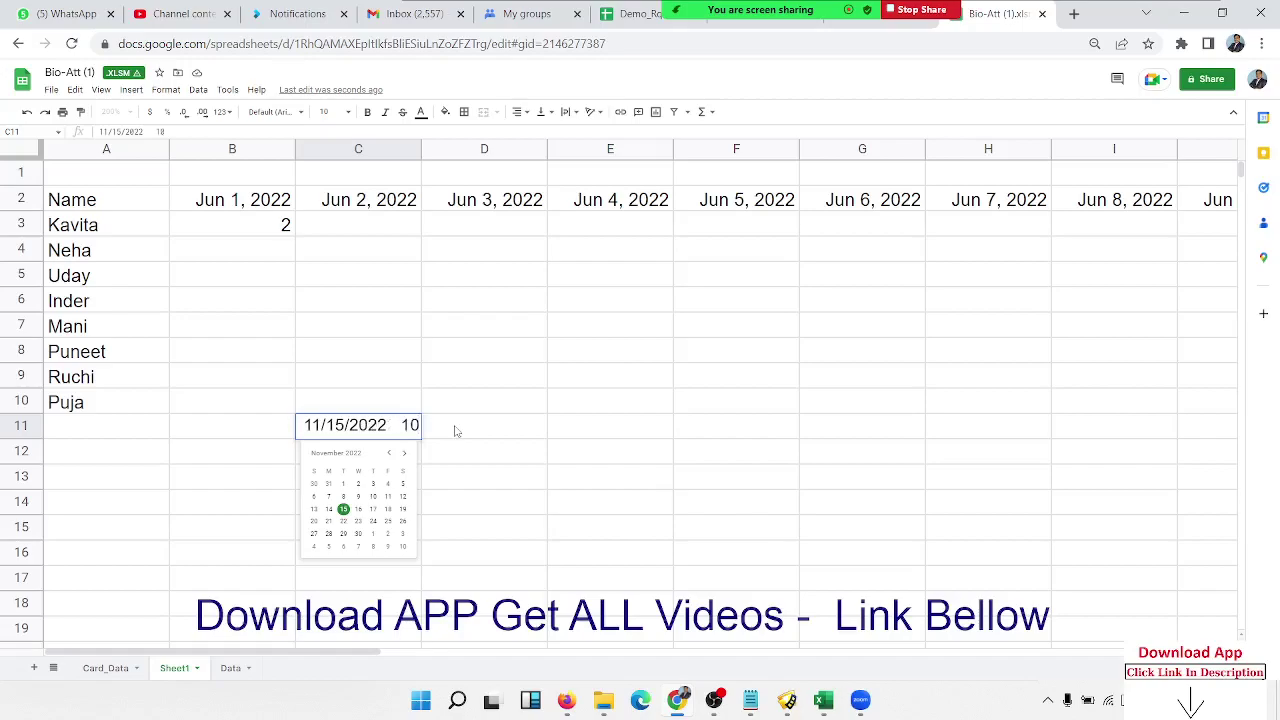
text(:2)
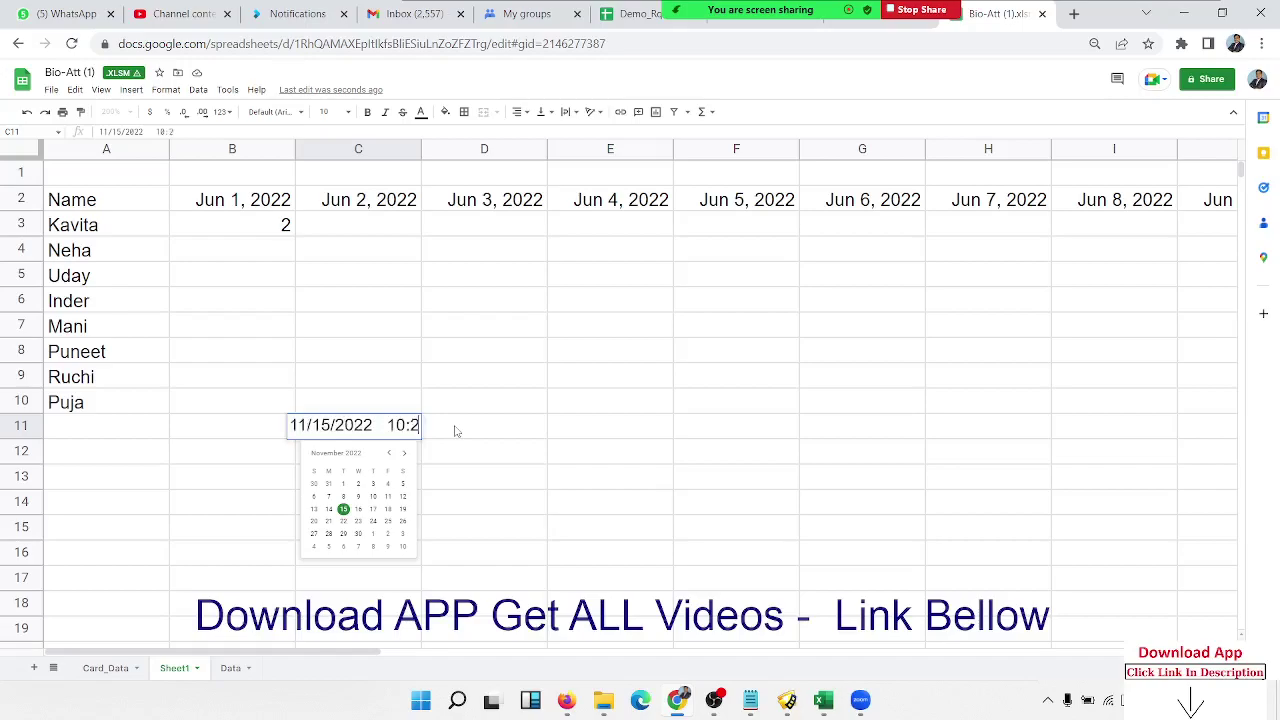
text(0P)
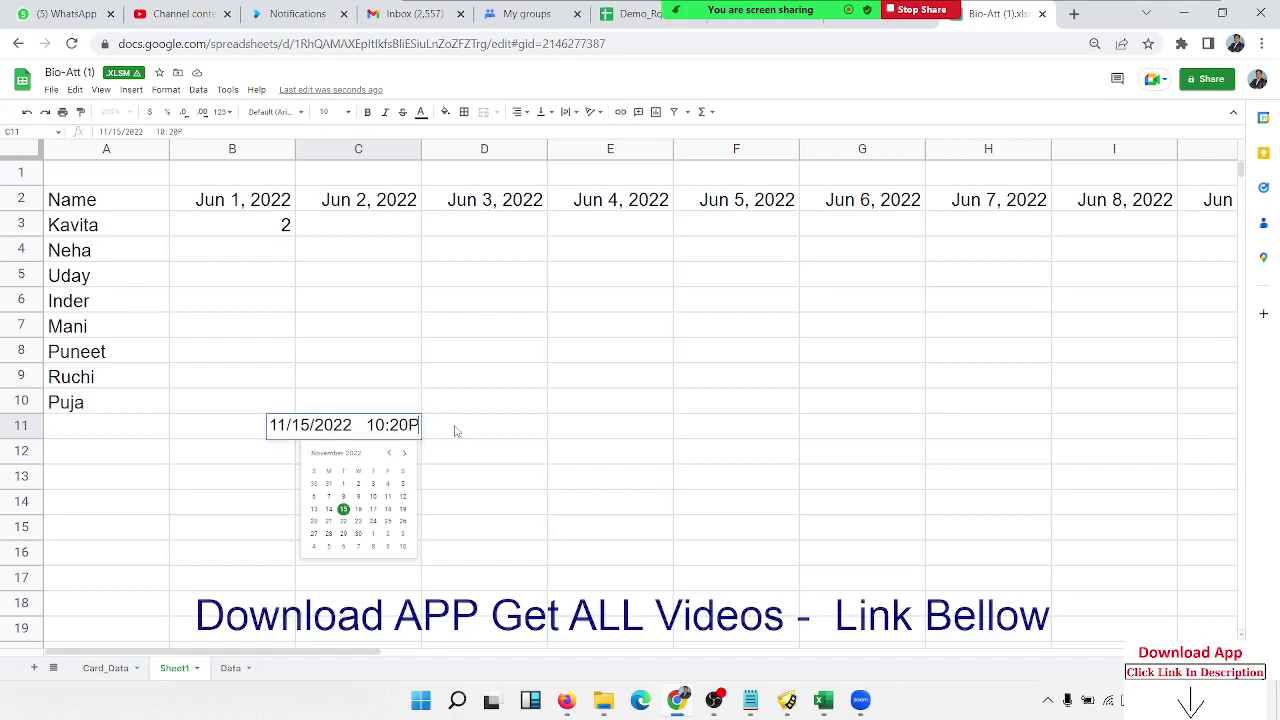
text(<)
key(BackSpace)
text(M)
key(Return)
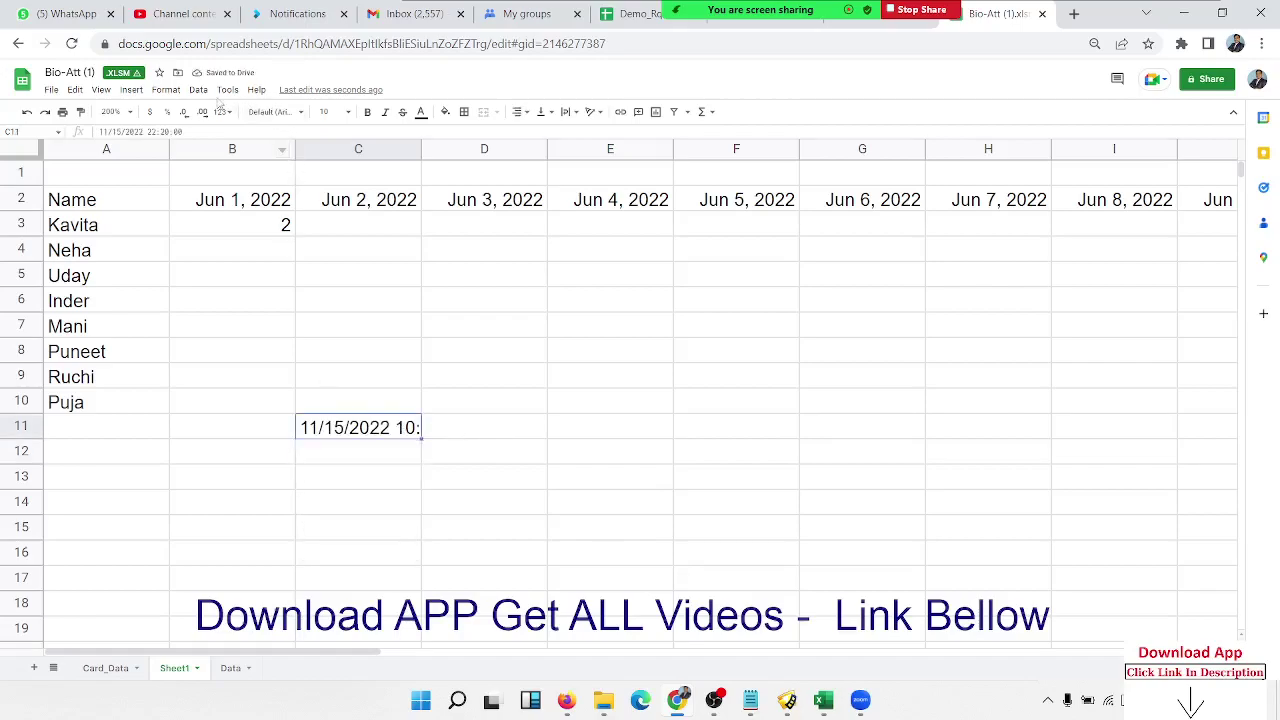
Step: Format C11 as a Number to show its serial value 44,880.93
click(133, 90)
mouse_move(187, 141)
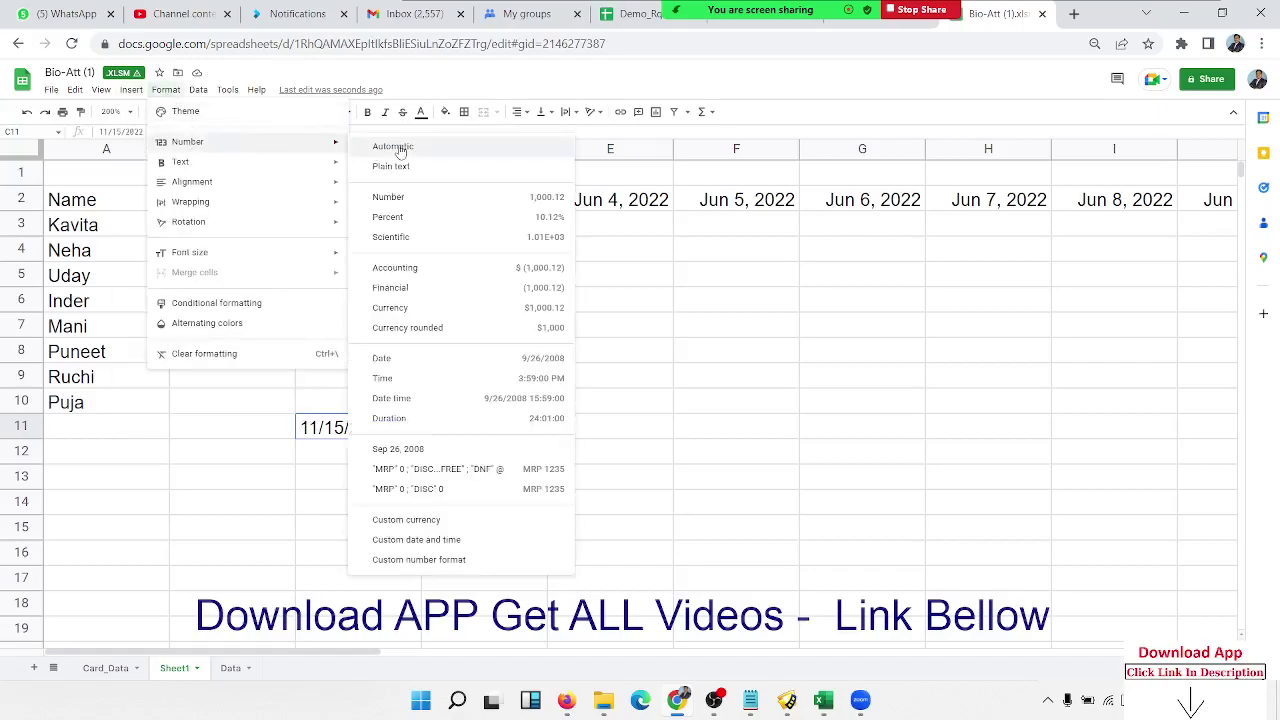
click(400, 198)
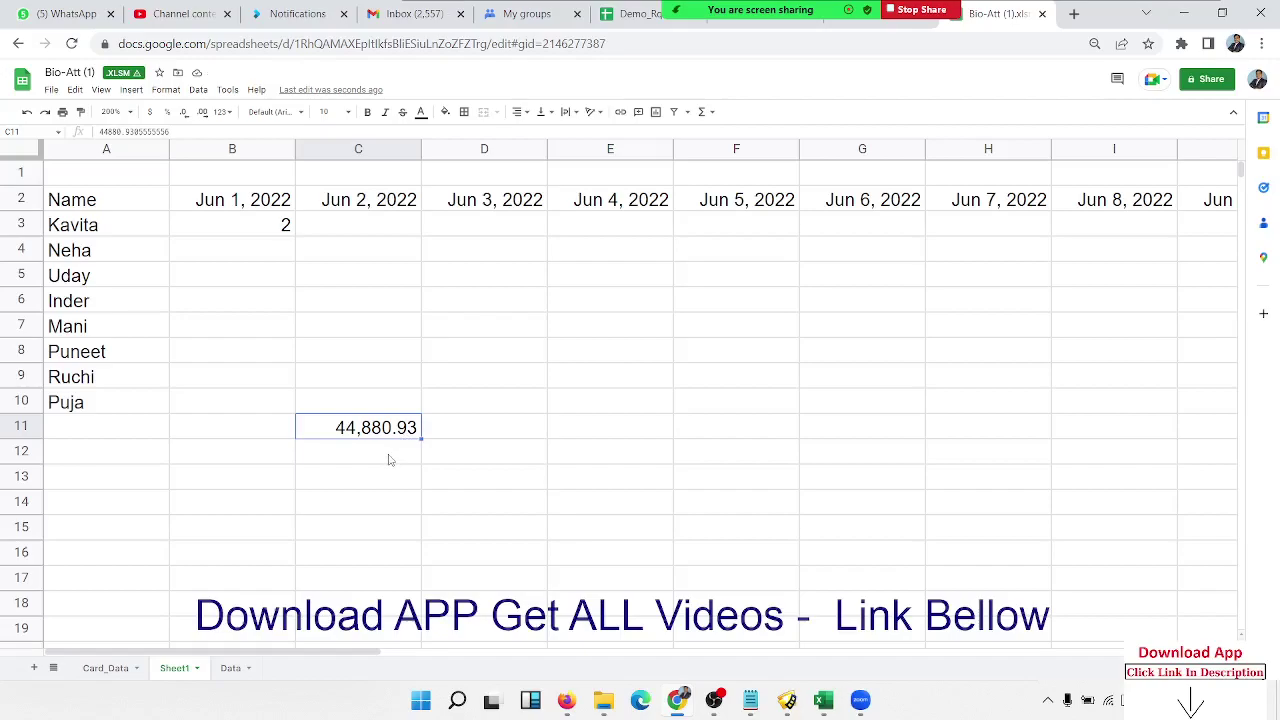
click(393, 459)
Step: Enter 44880 in C12, 16 in D12 and 15 in D11
text(4)
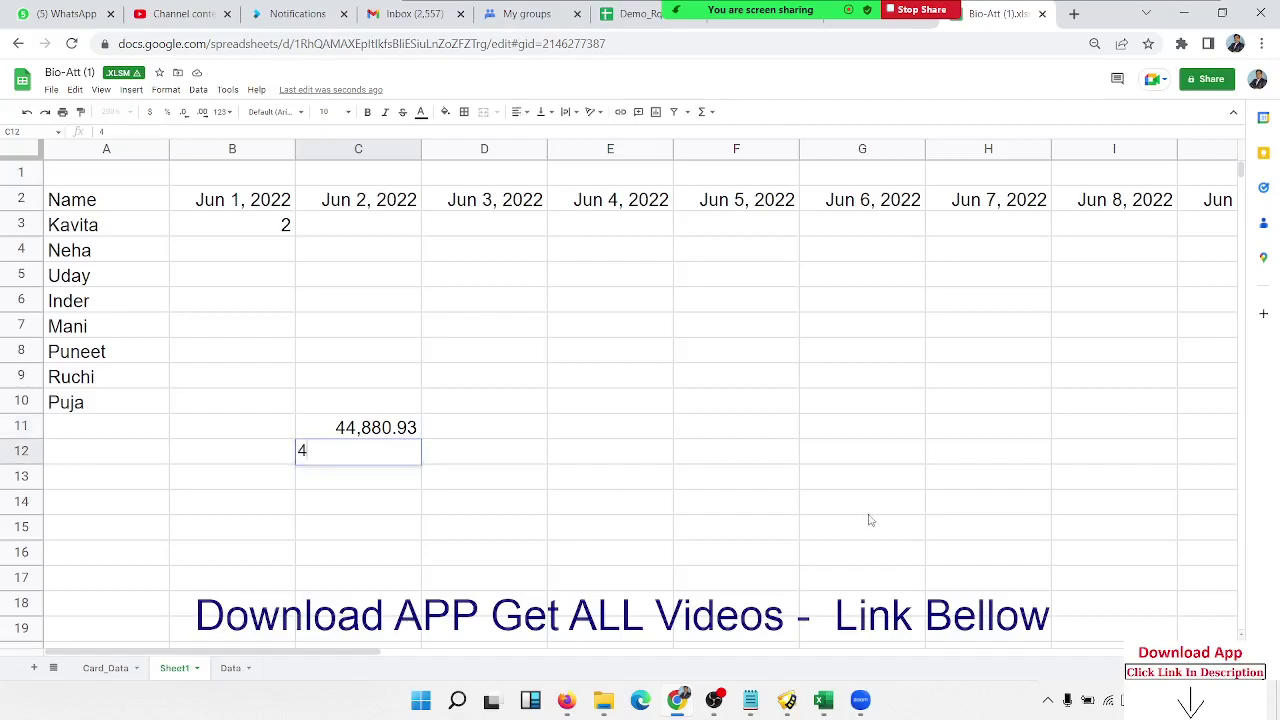
text(48)
text(80)
key(BackSpace)
text(80)
key(Tab)
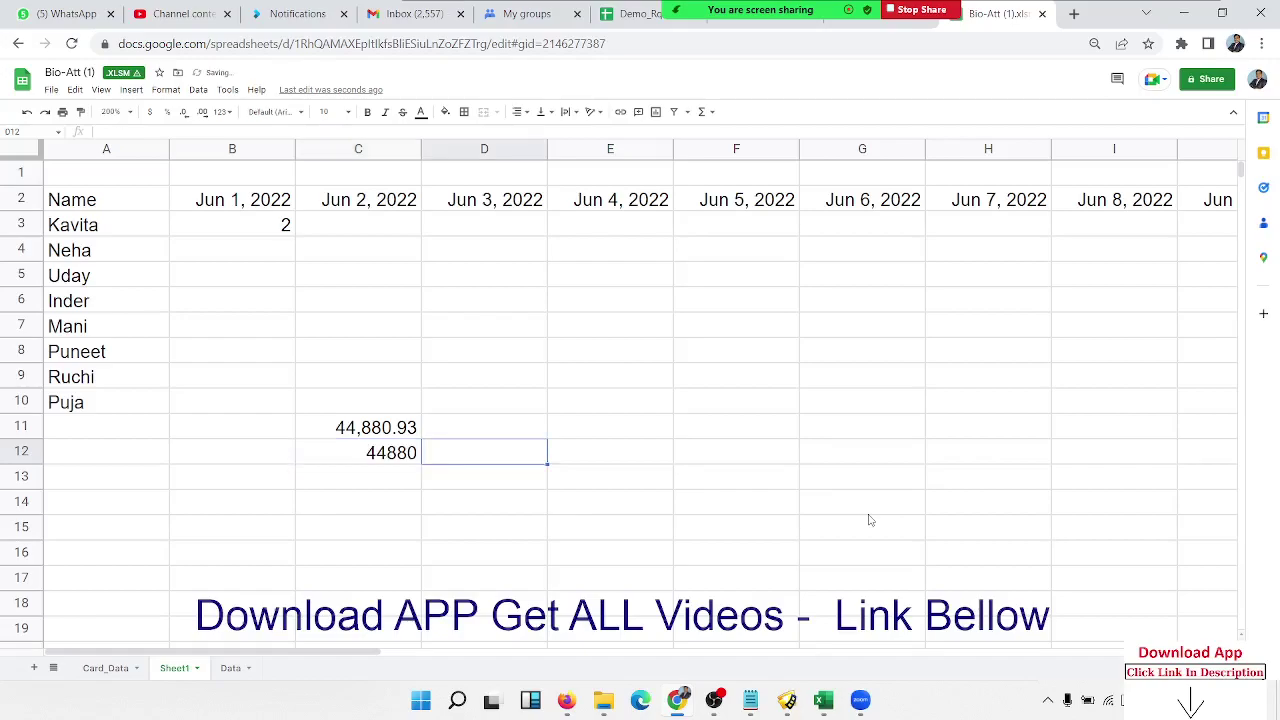
key(Left)
key(Right)
text(12)
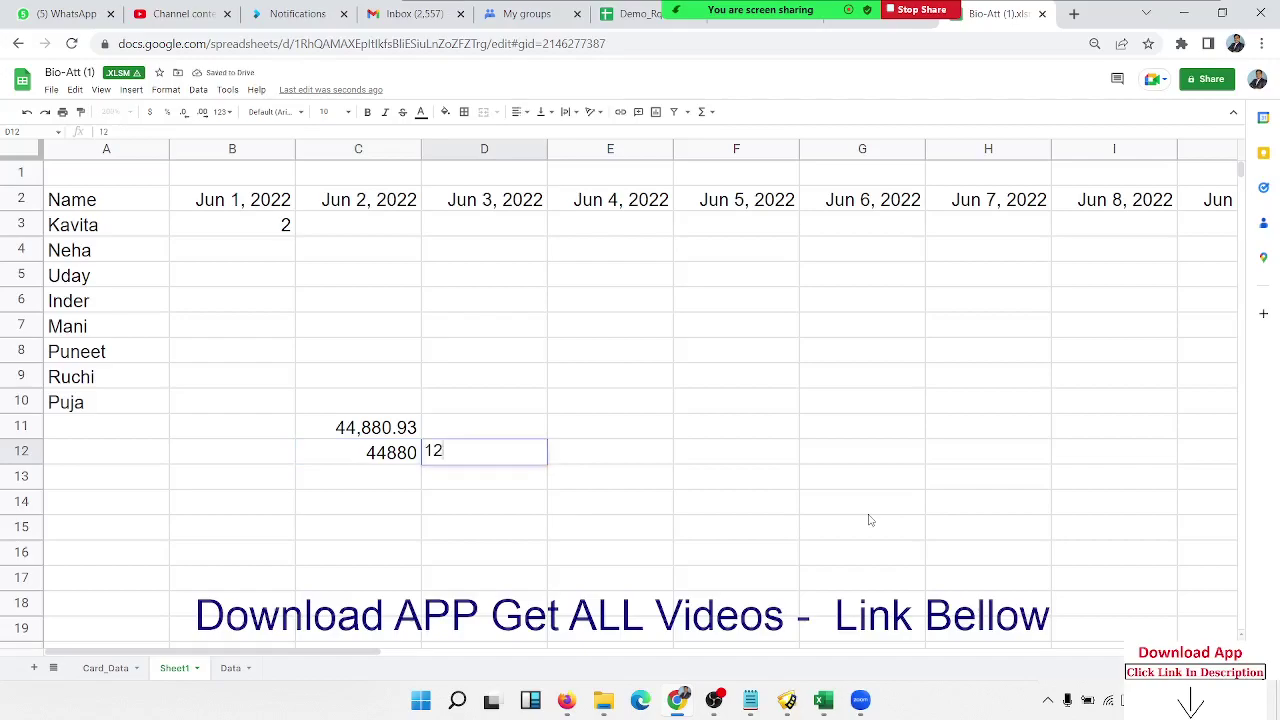
key(BackSpace)
text(6)
key(Up)
text(15)
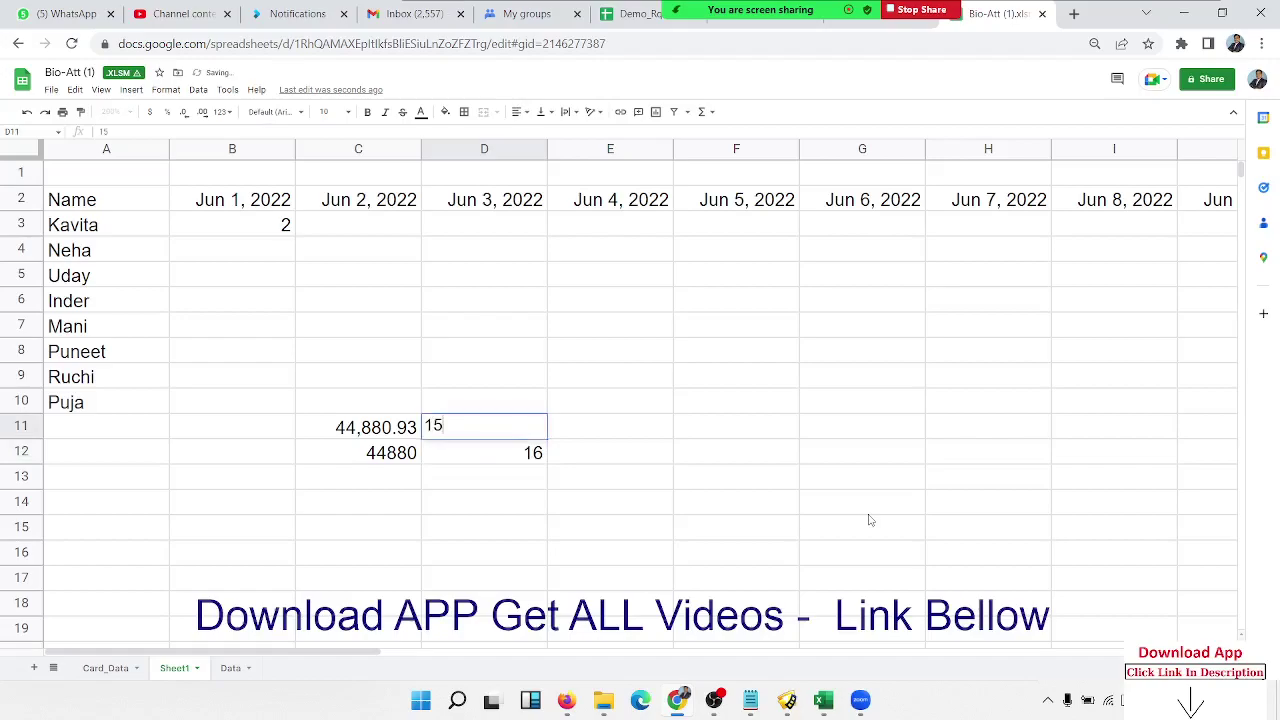
key(Return)
Step: Change the C12 value from 44880 to 44881
key(Up)
key(Left)
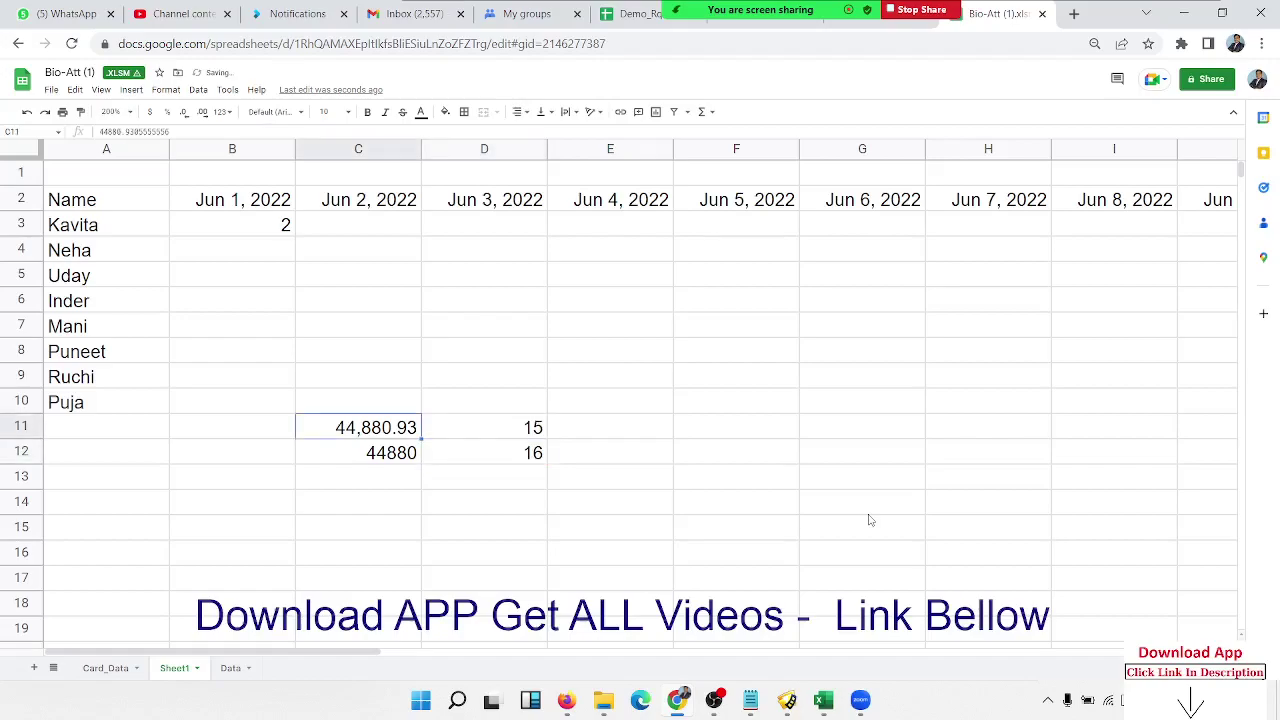
key(Down)
key(Up)
key(Down)
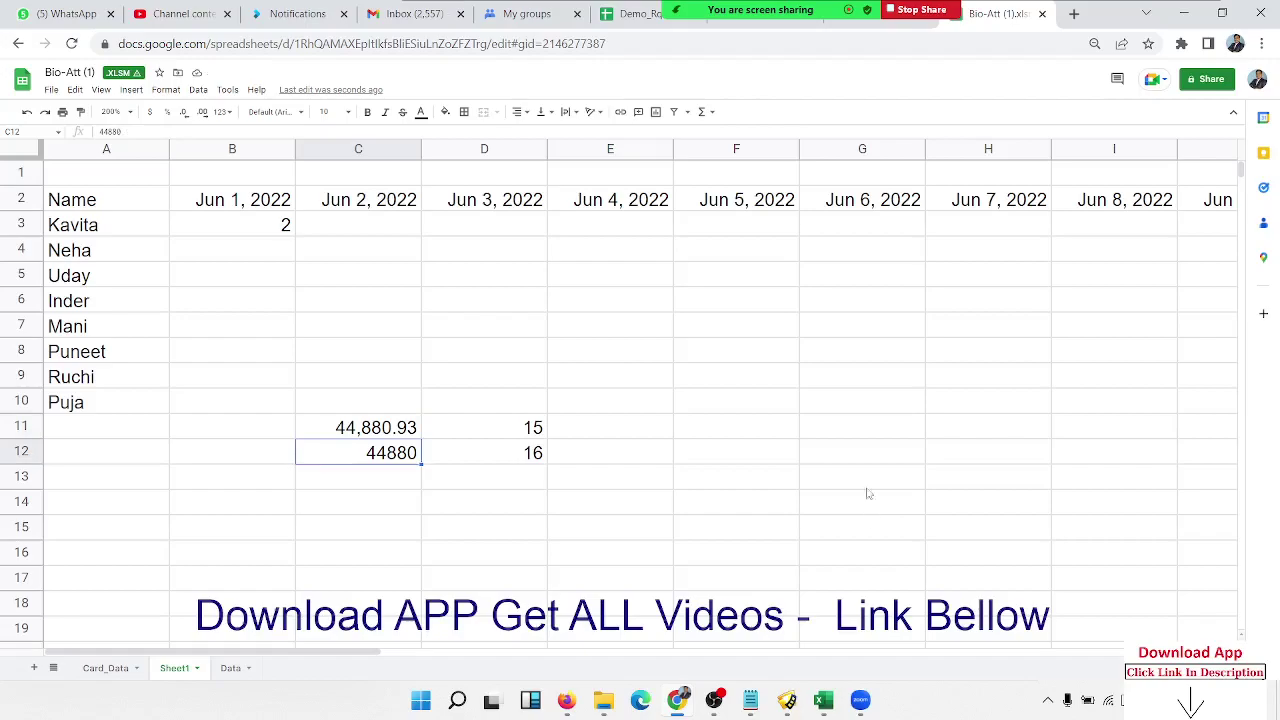
key(F2)
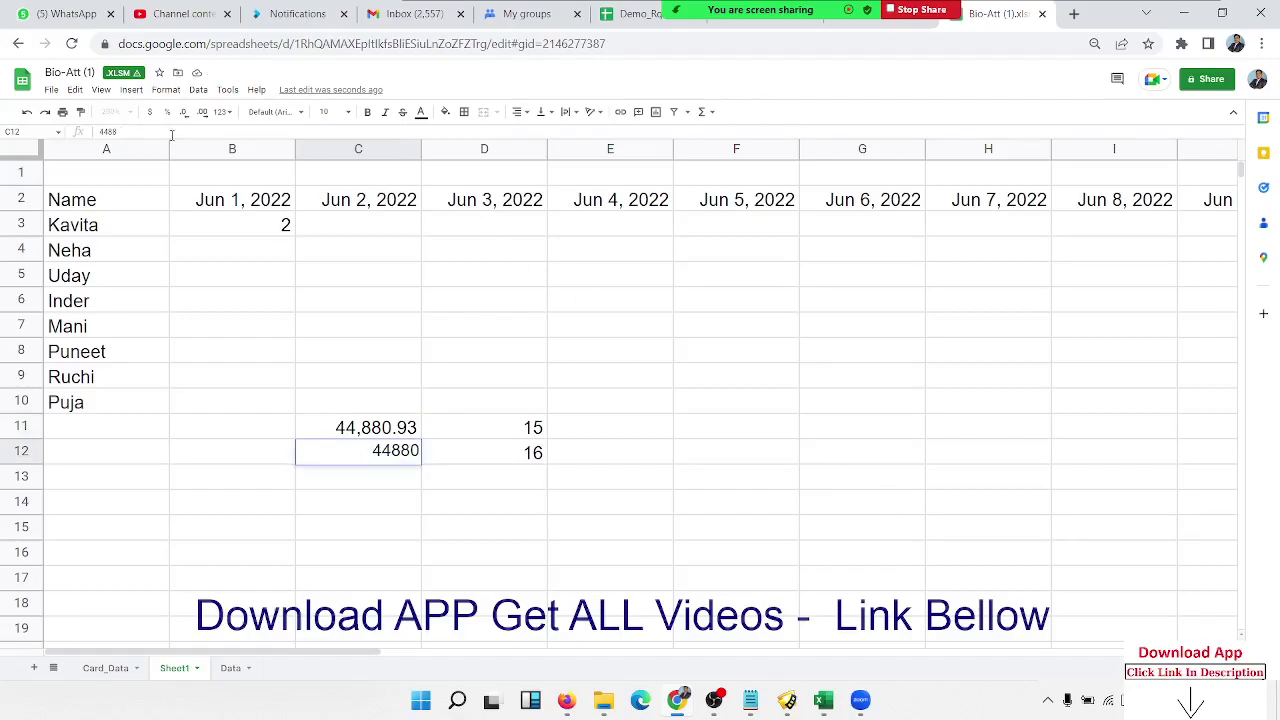
key(BackSpace)
text(1)
key(Return)
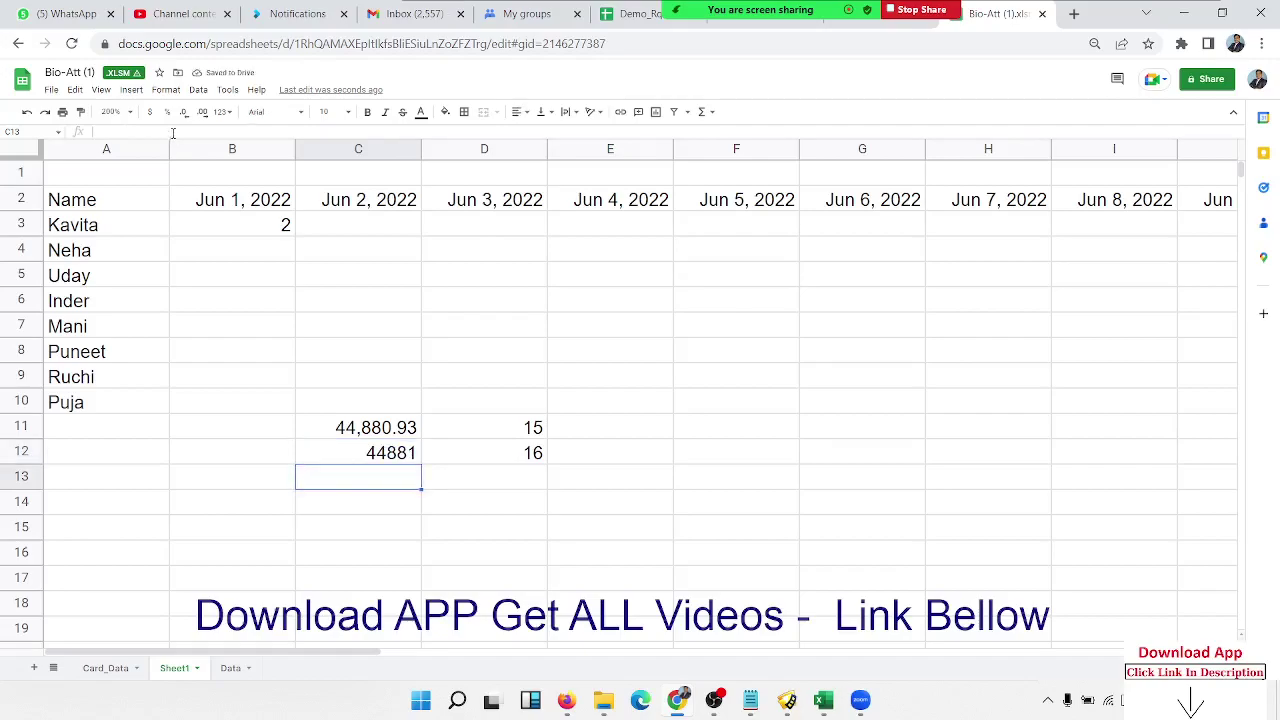
click(390, 428)
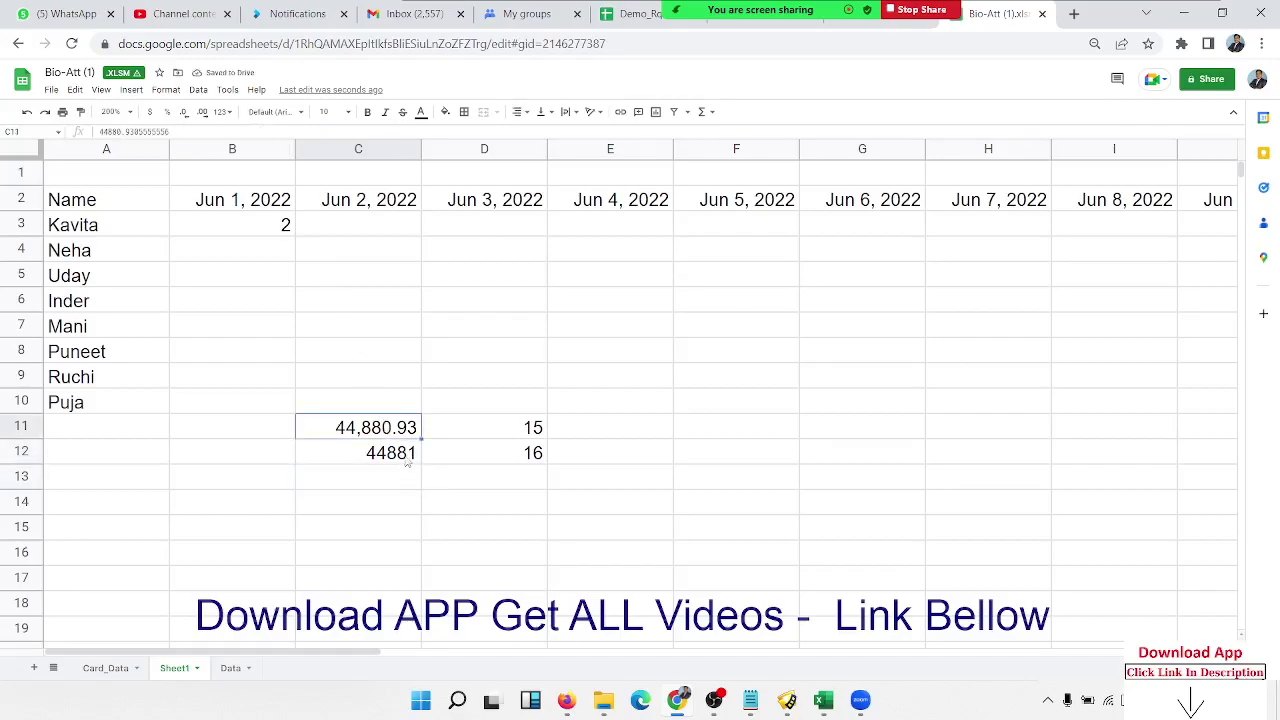
click(410, 458)
click(418, 436)
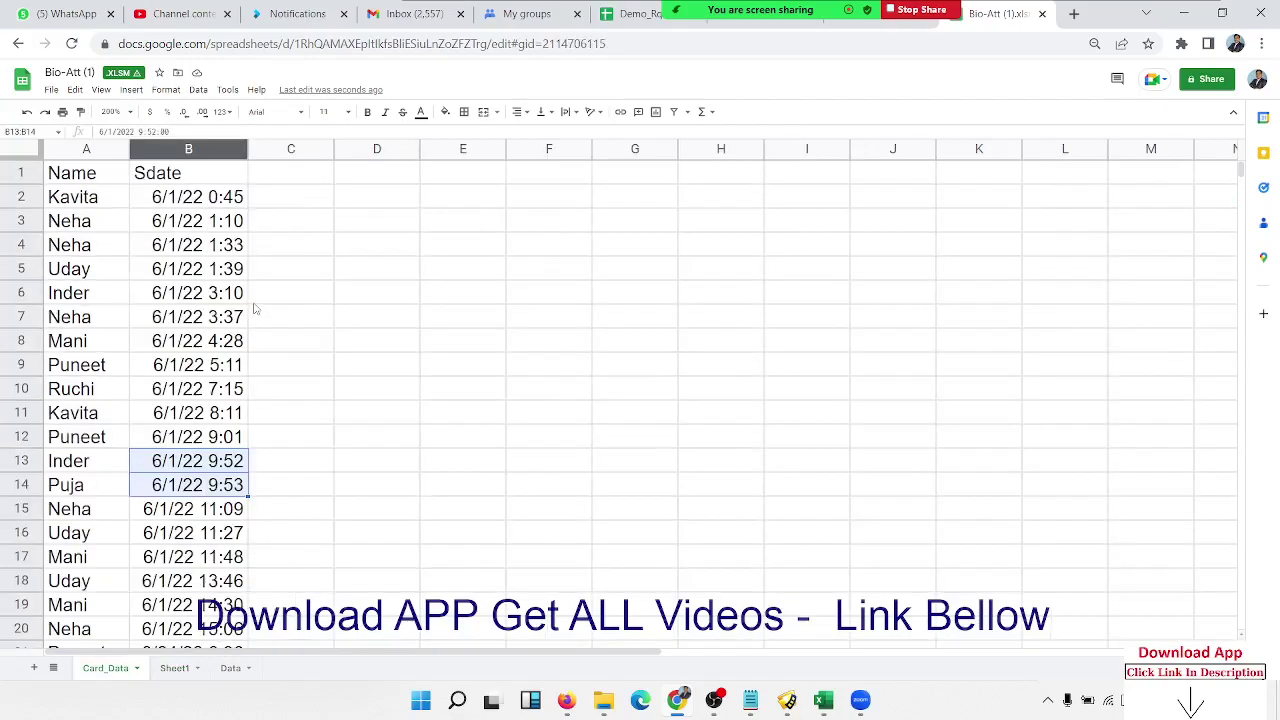
click(205, 226)
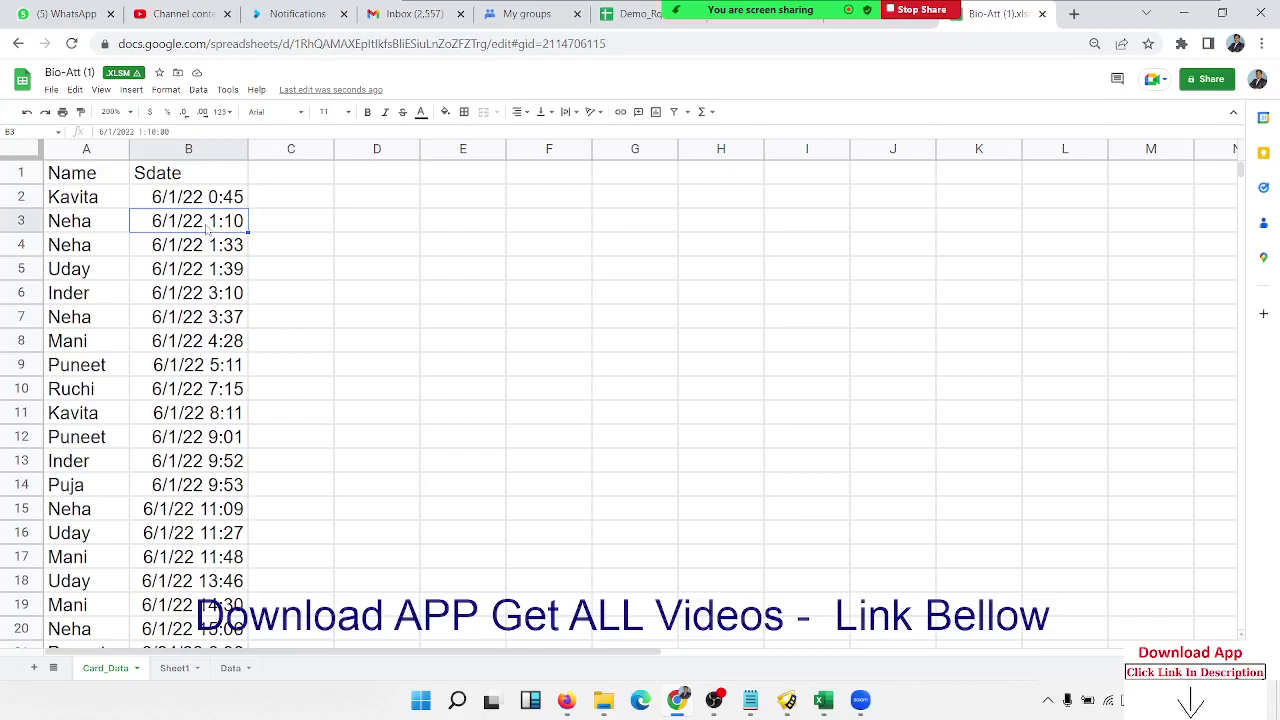
click(175, 667)
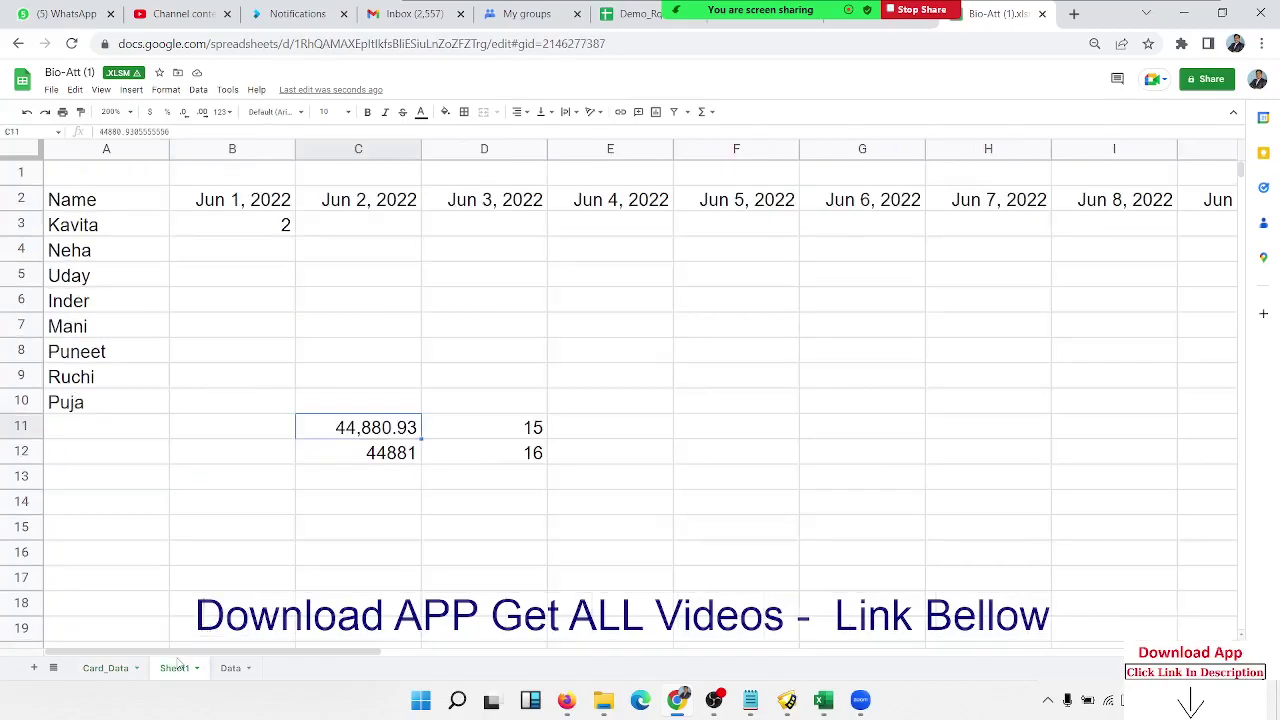
click(288, 483)
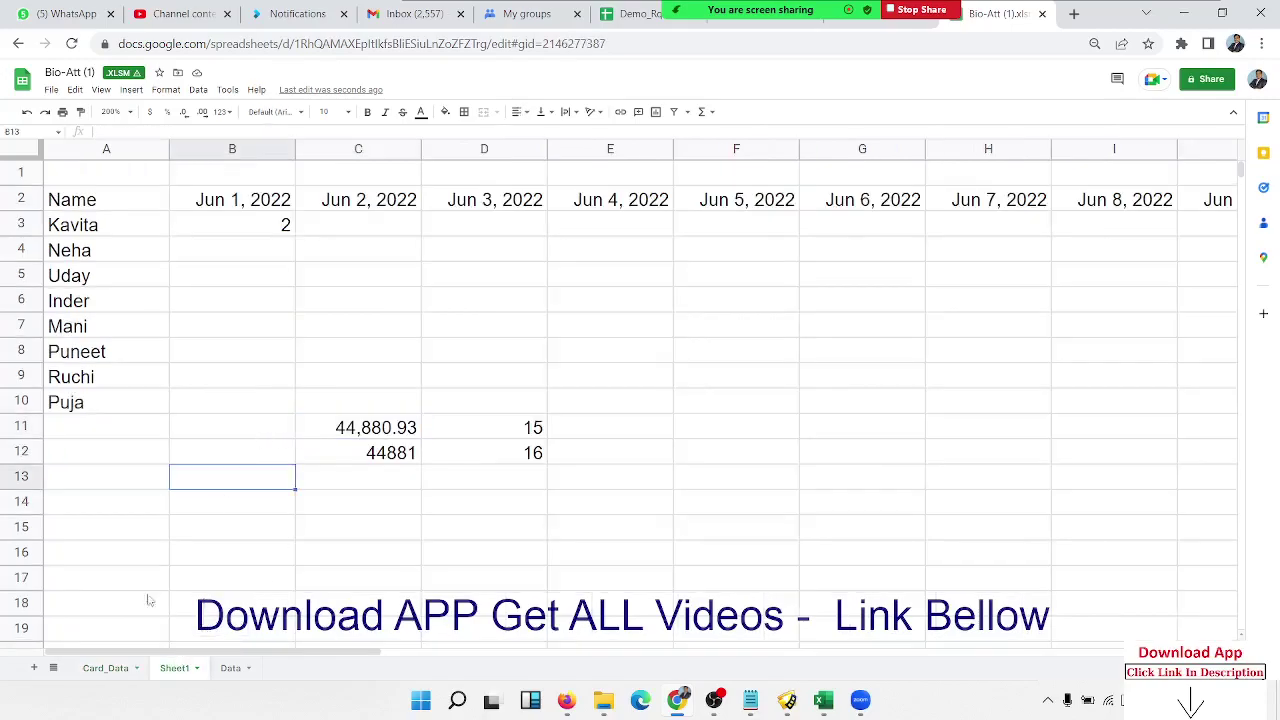
click(110, 667)
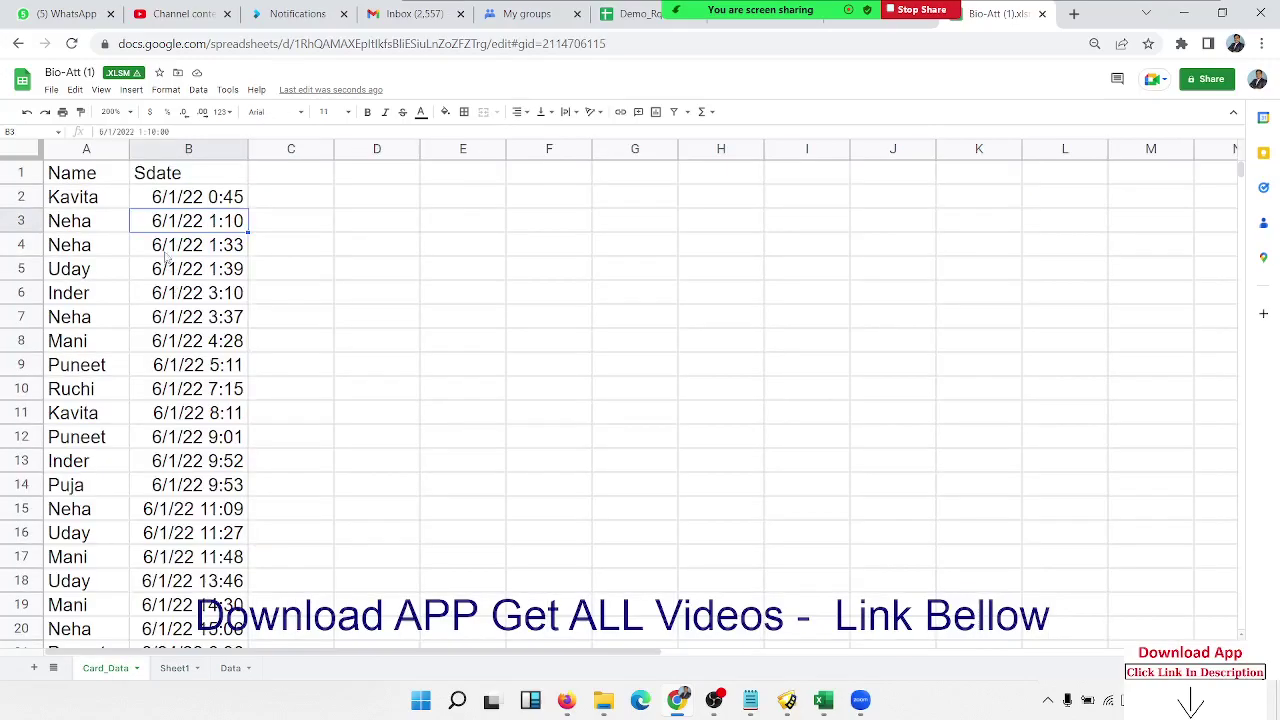
click(170, 668)
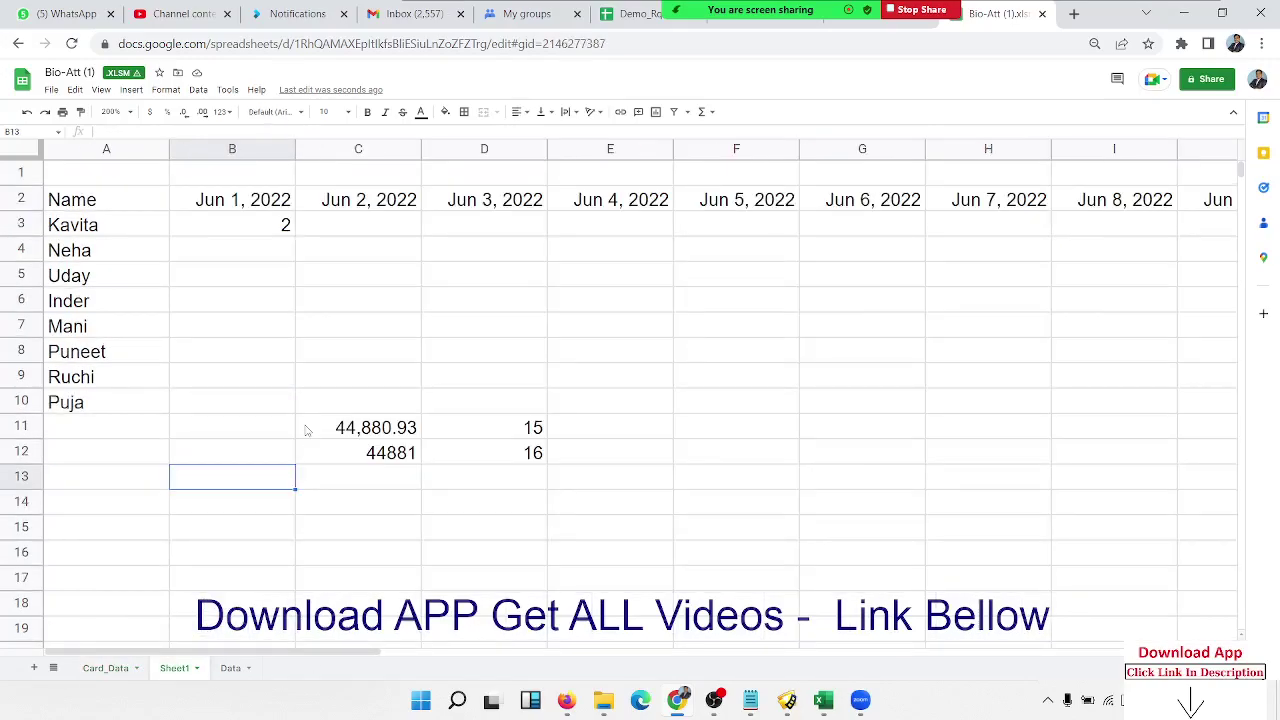
drag(312, 430, 562, 483)
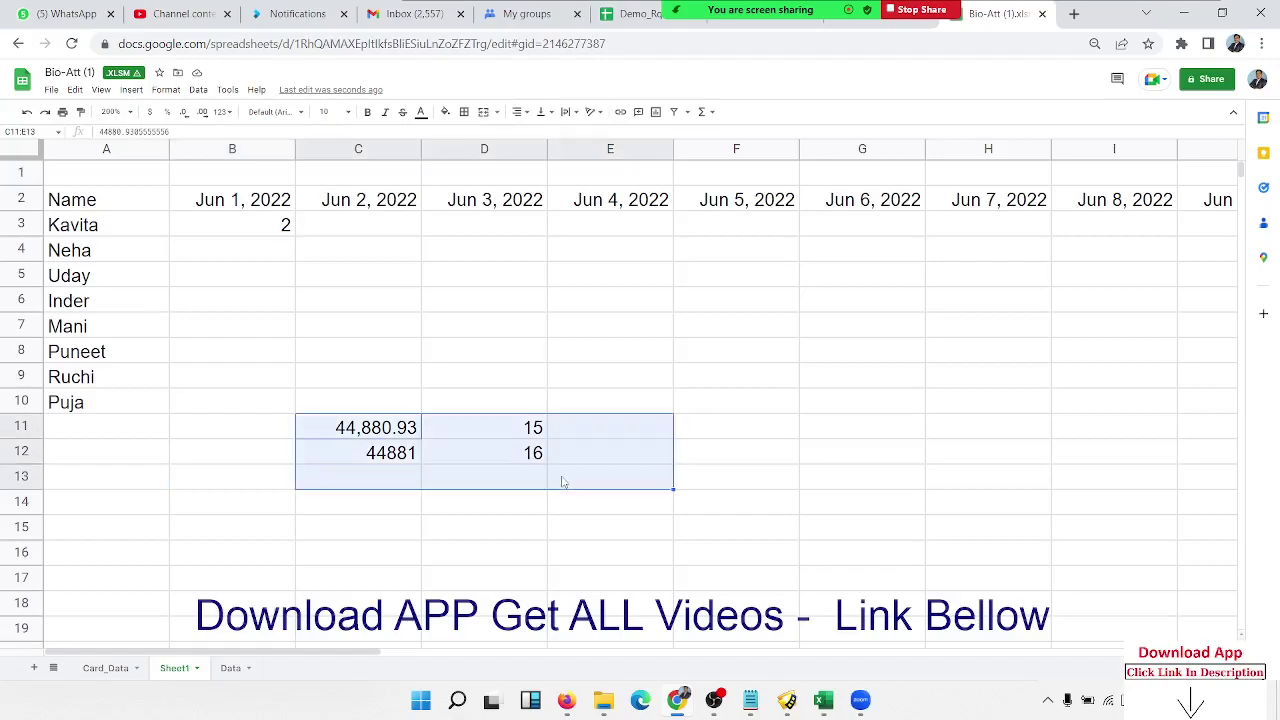
Step: Delete the test values in C11:E13, then highlight the ">=" and B2 parts of B3's formula
key(Delete)
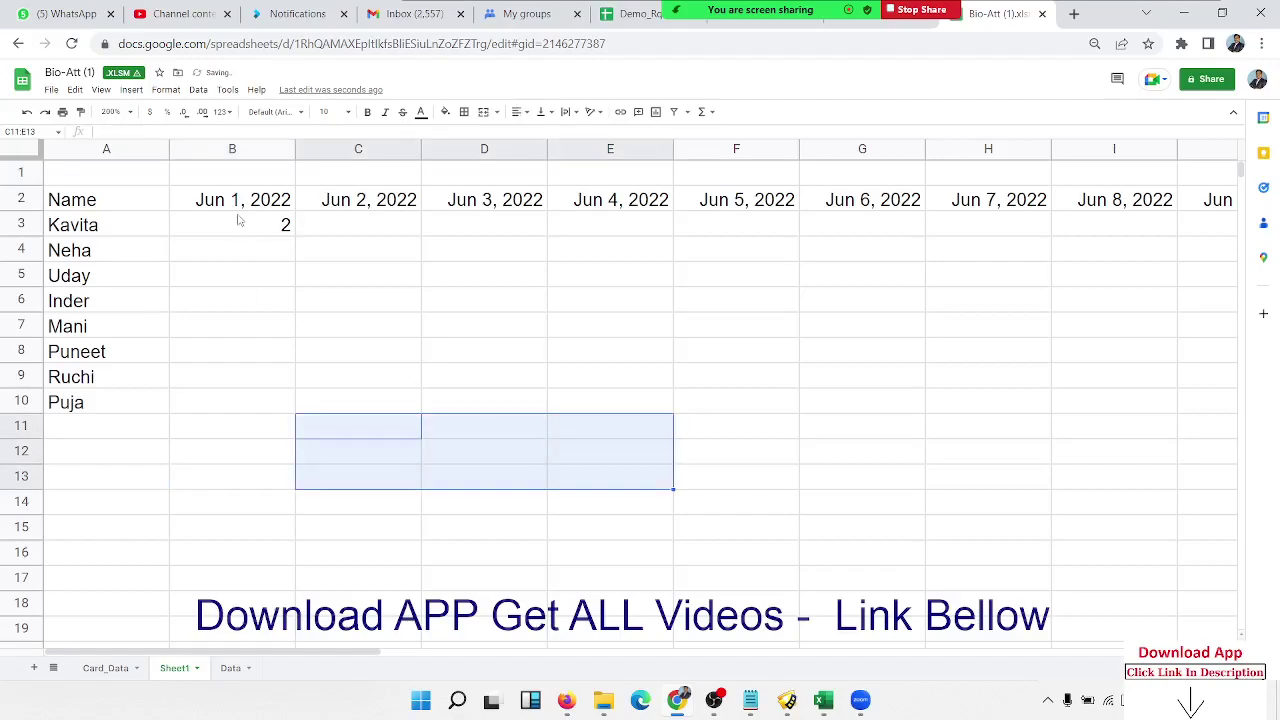
click(240, 224)
double_click(240, 224)
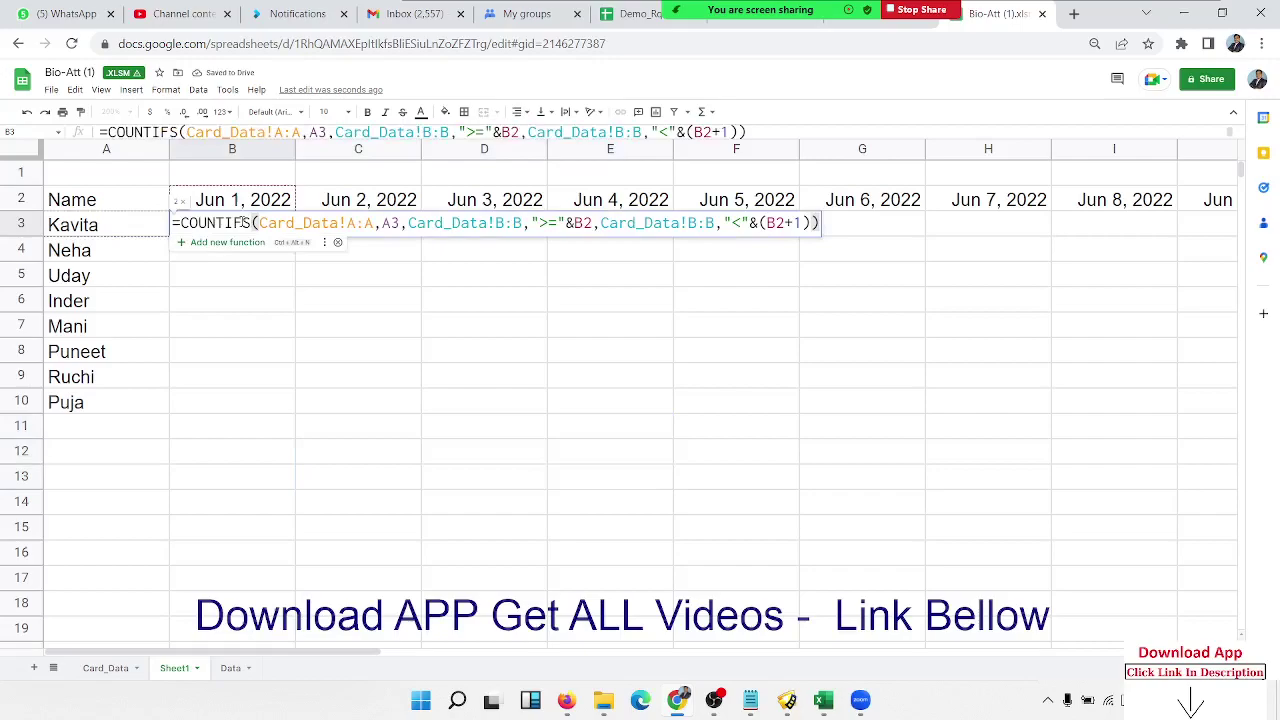
double_click(550, 223)
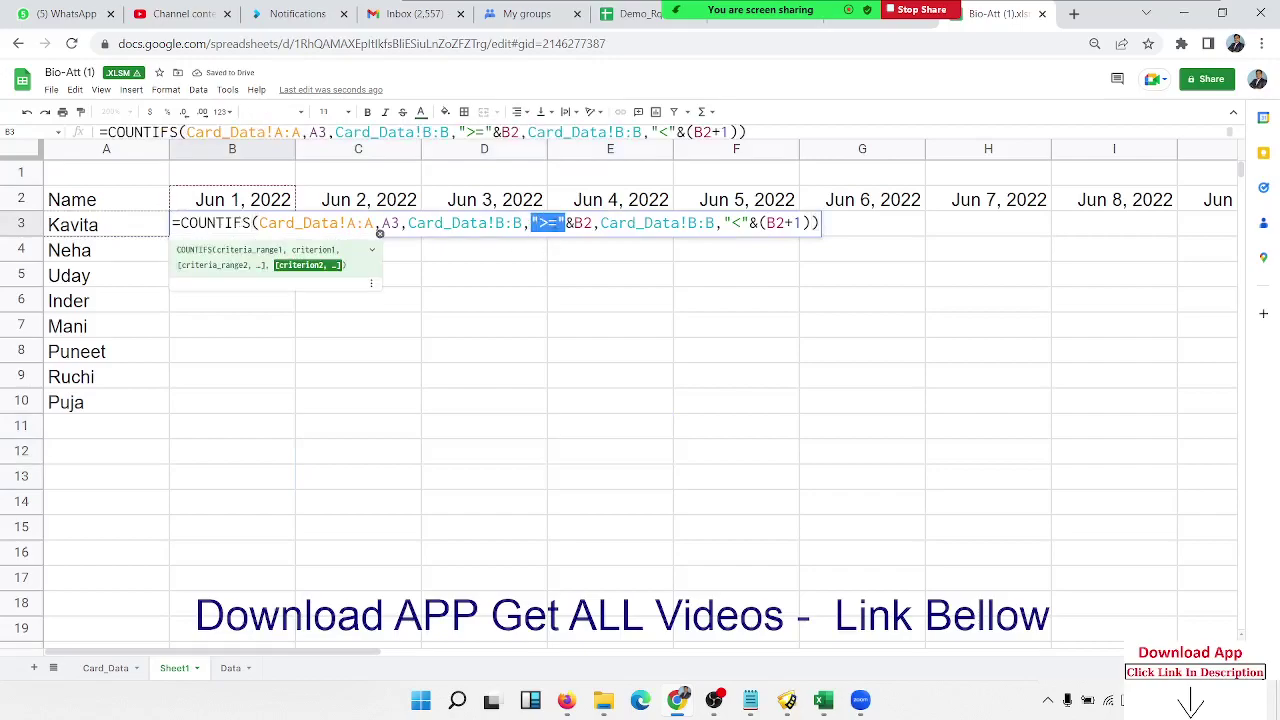
double_click(776, 222)
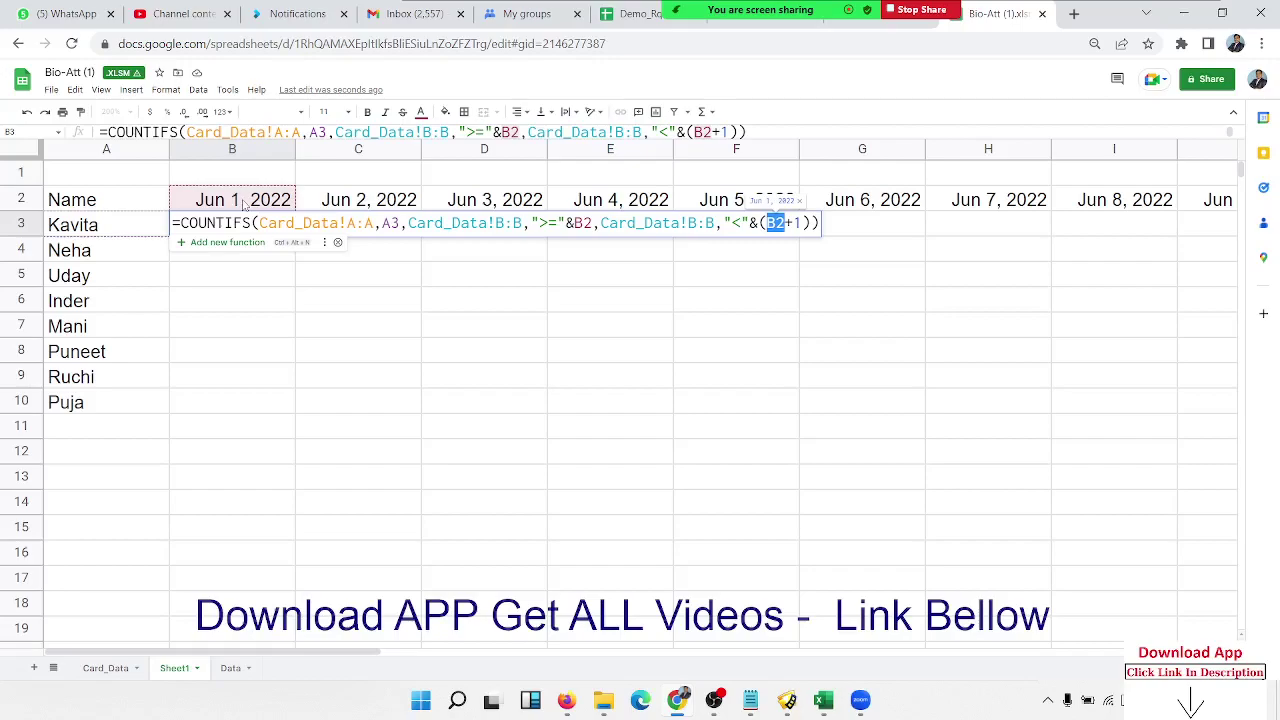
Step: Commit B3's COUNTIFS formula (showing 2) and enter =NOW() in B12
key(Return)
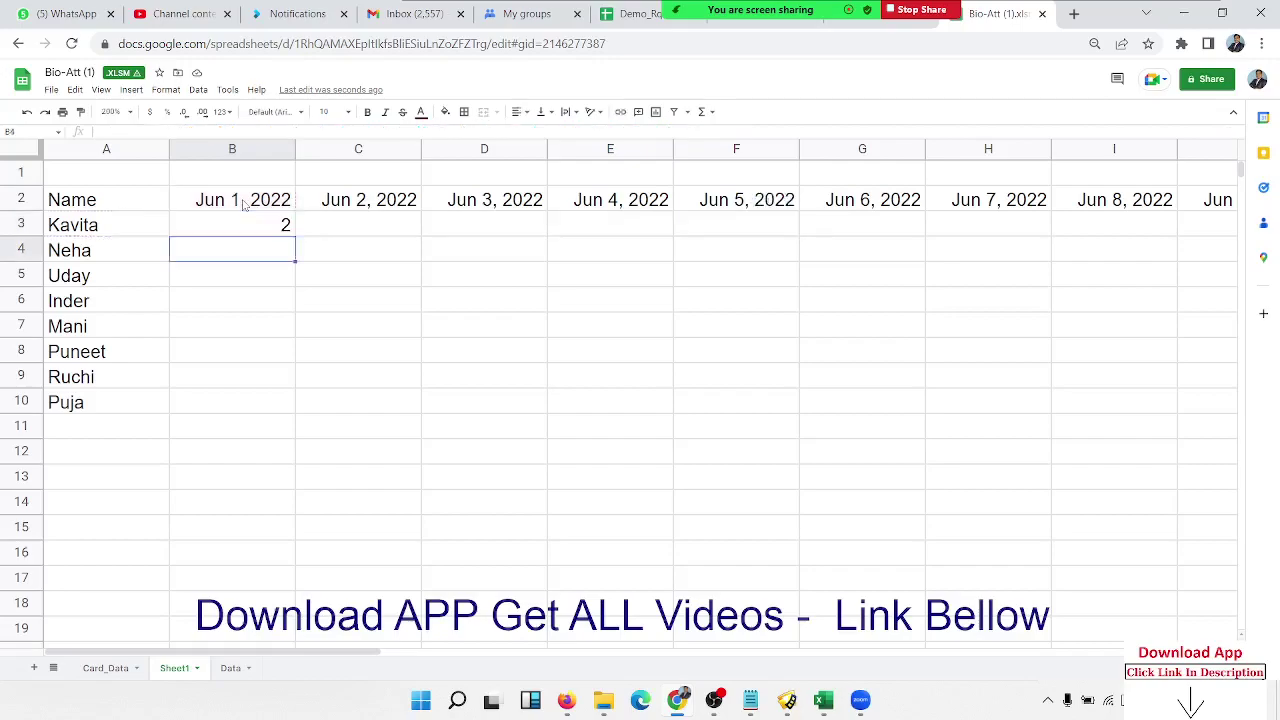
click(318, 476)
click(209, 457)
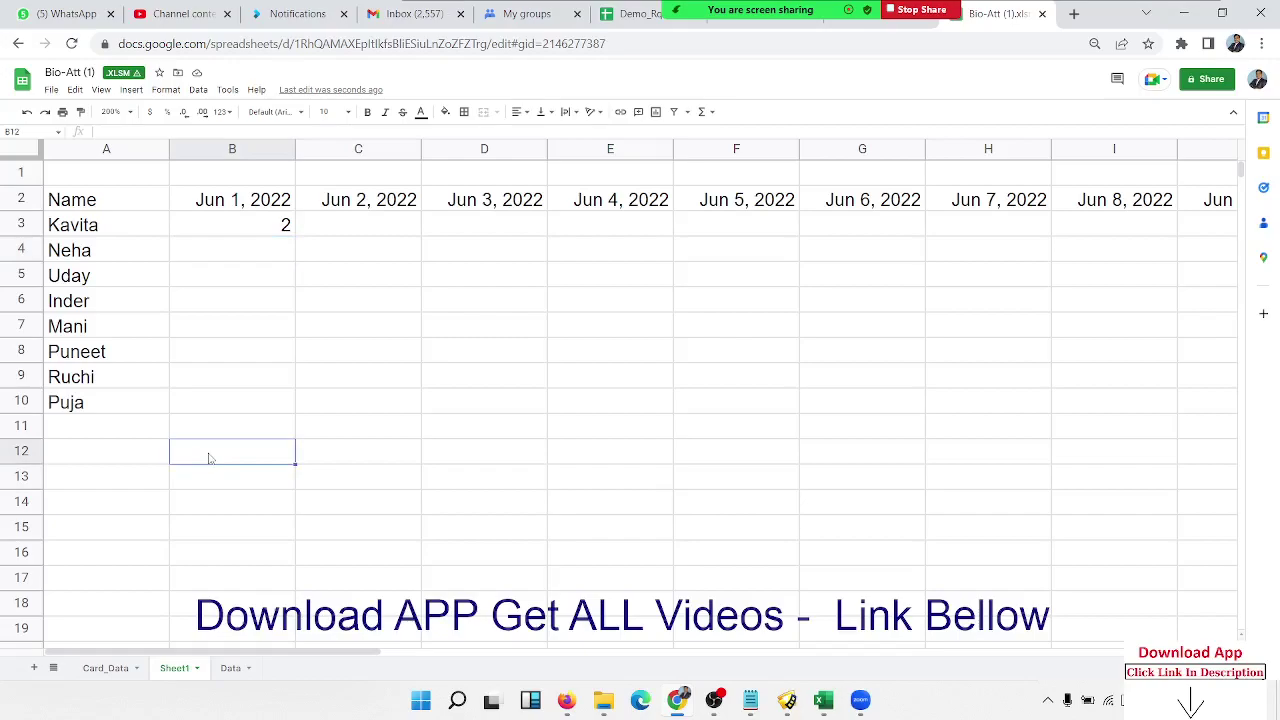
text(=now)
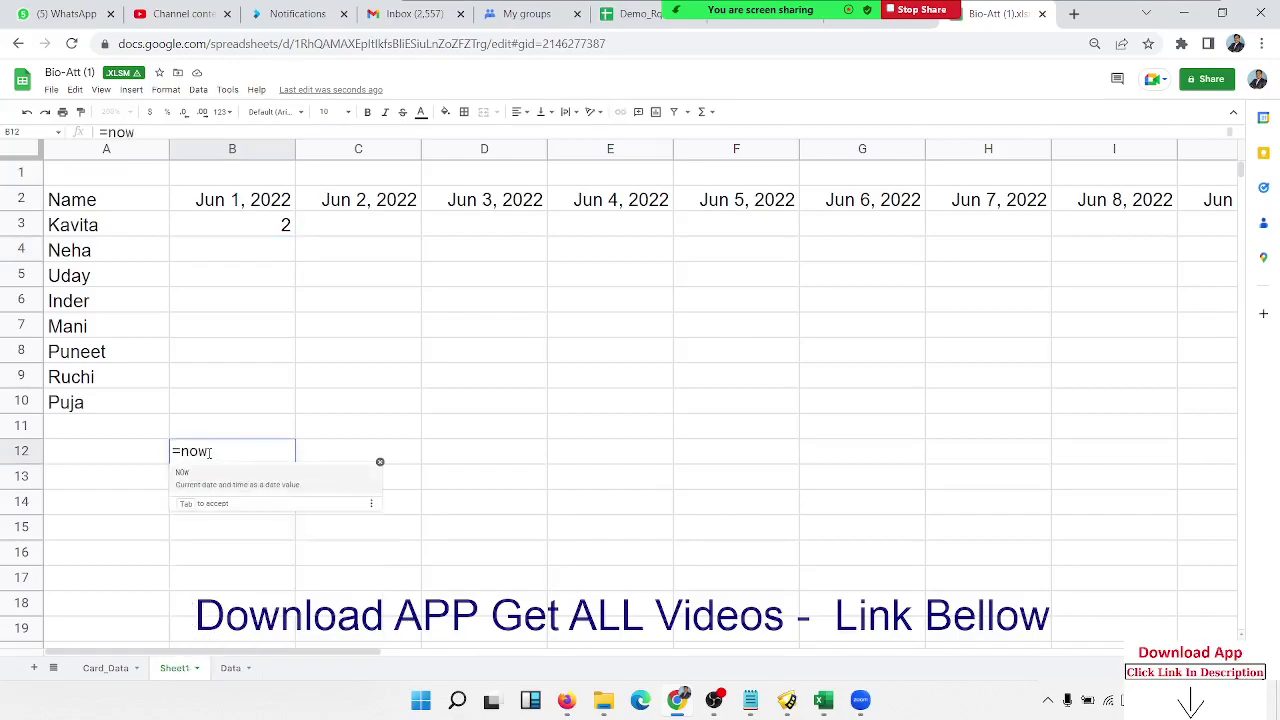
key(Tab)
text())
key(Return)
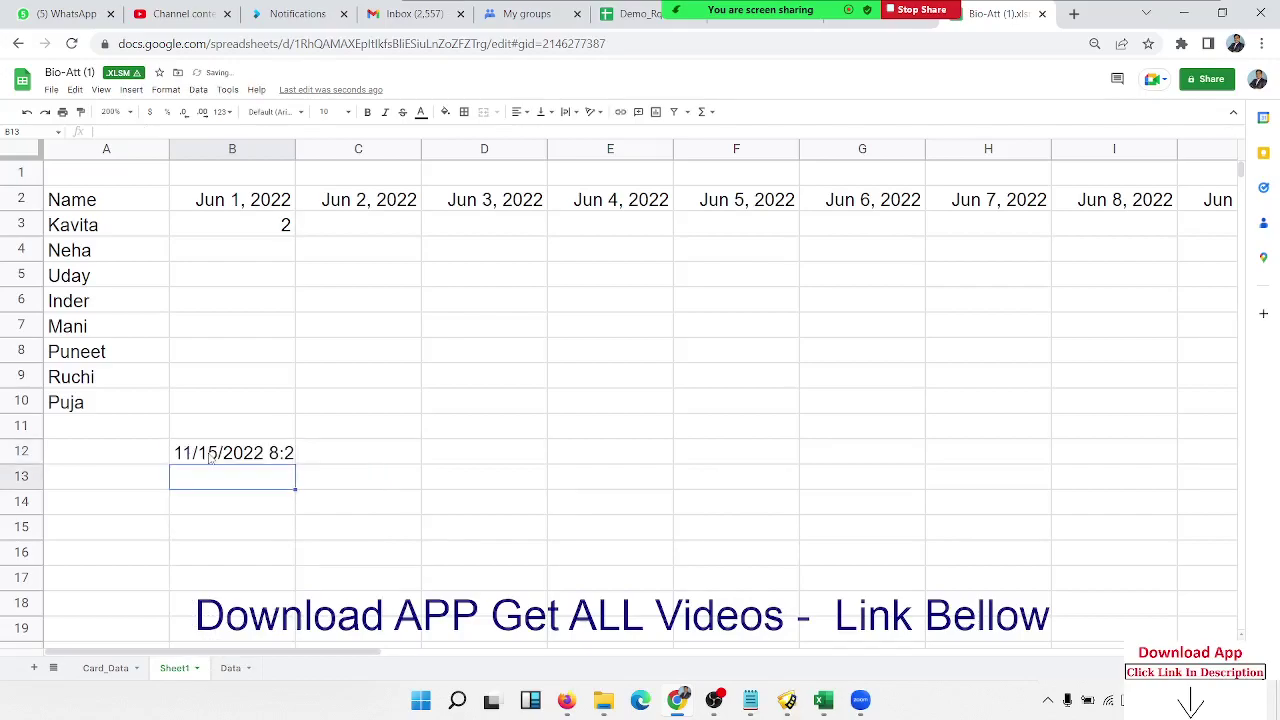
Step: Copy the NOW formula from B12 into B13:B17
click(350, 505)
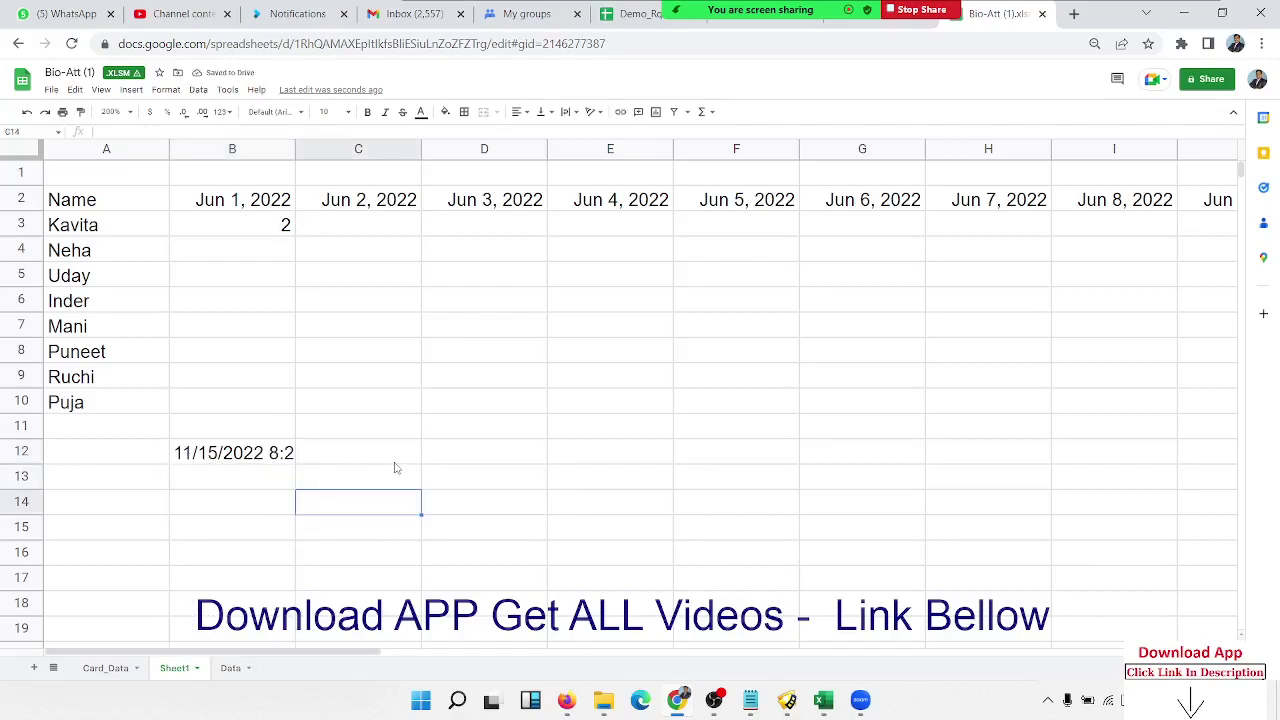
click(341, 457)
drag(265, 457, 258, 555)
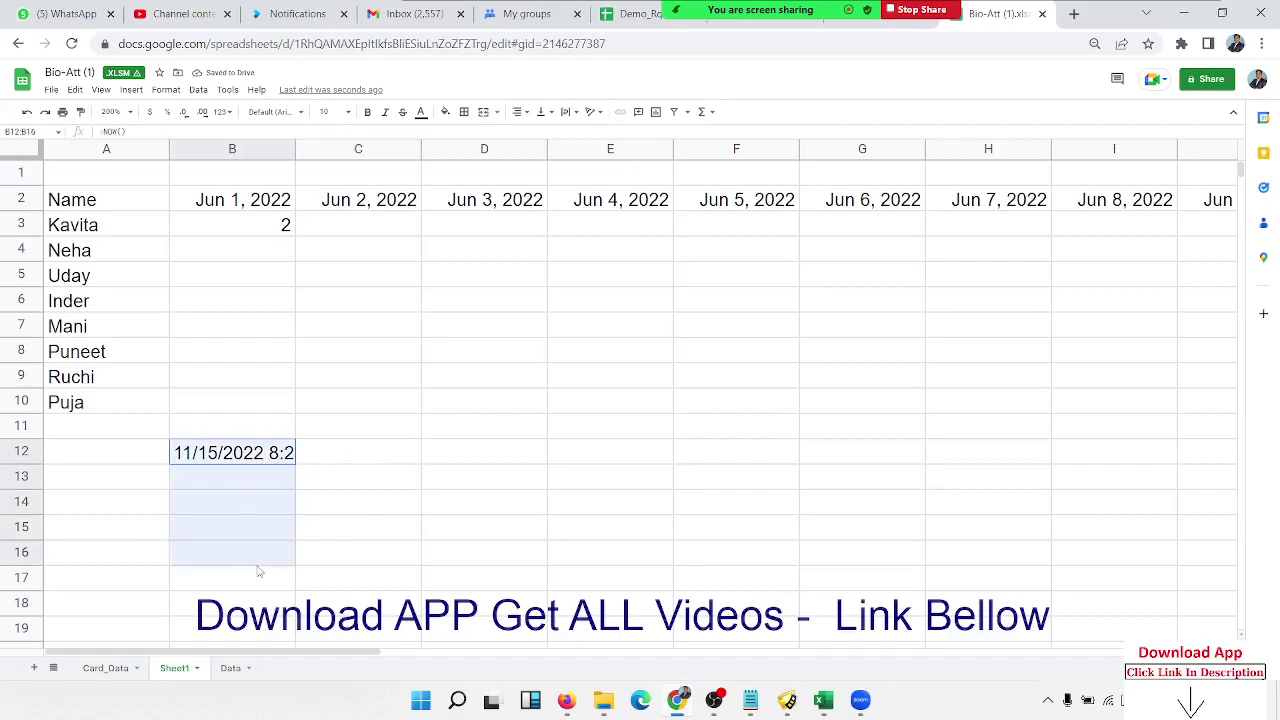
click(254, 462)
key(ctrl+c)
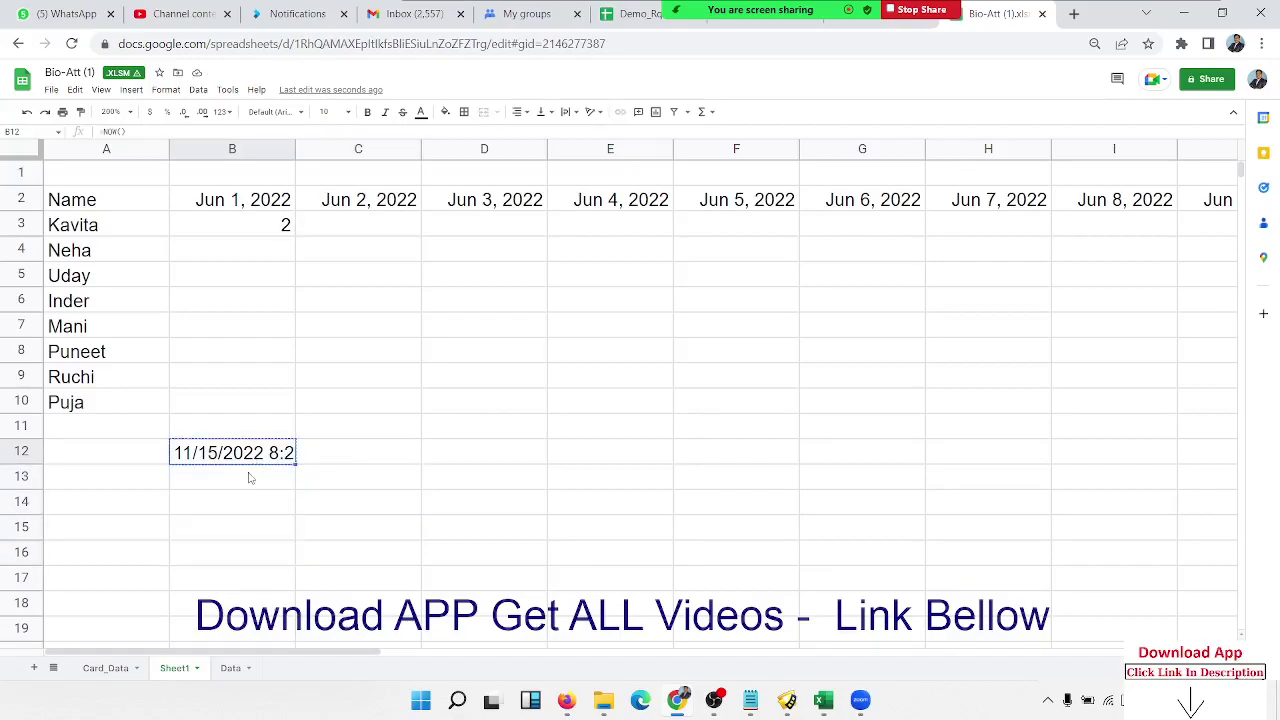
drag(250, 478, 245, 577)
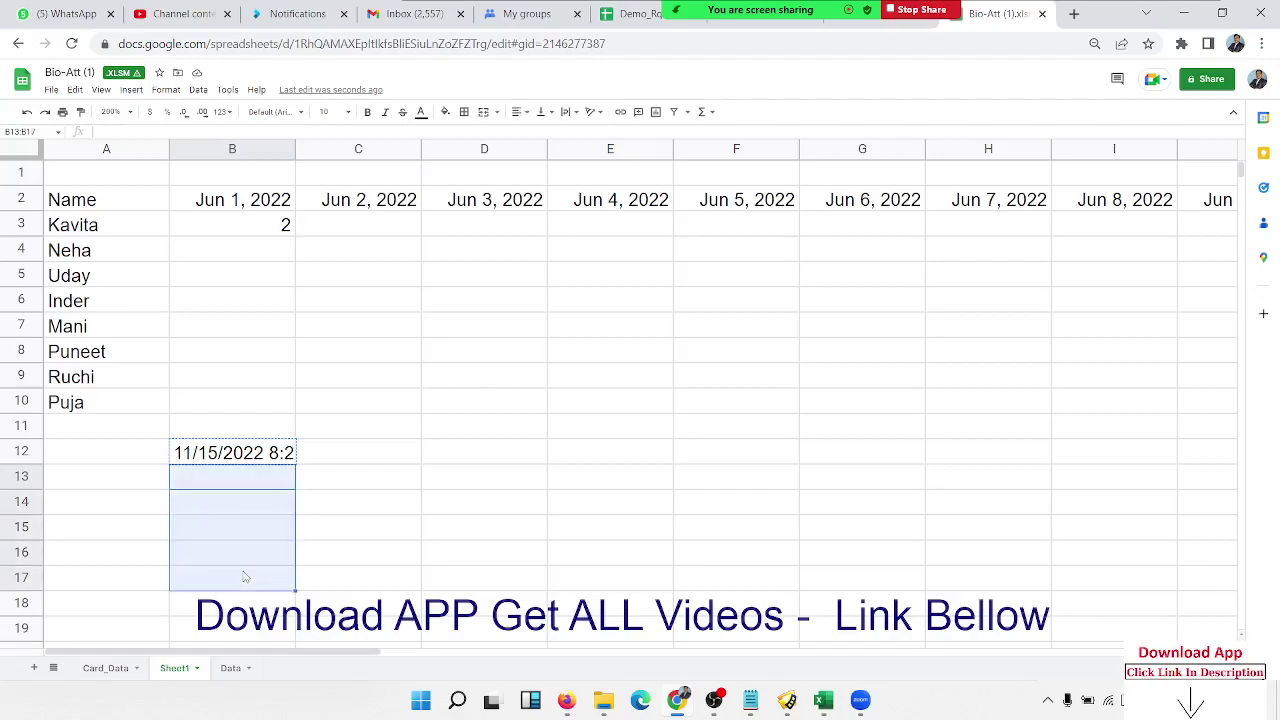
key(ctrl+v)
Step: Autofit column B so the full timestamps like 11/15/2022 8:21:20 show
drag(315, 500, 318, 480)
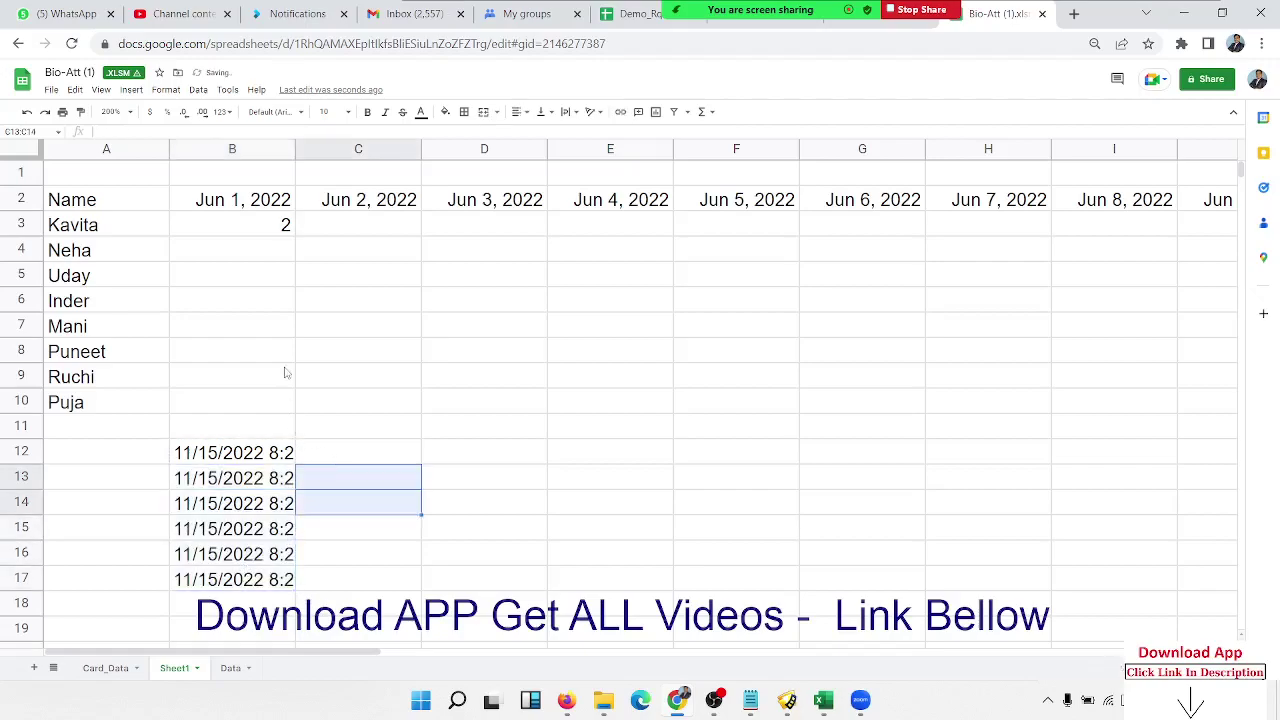
double_click(295, 150)
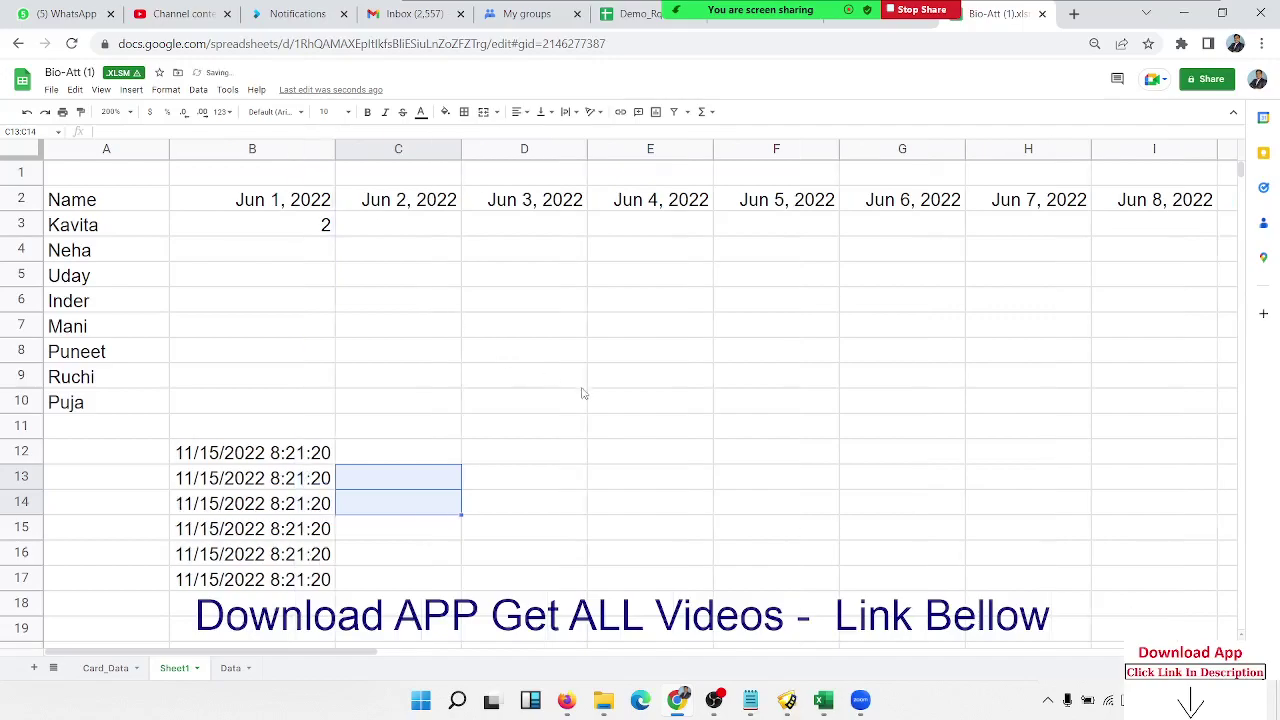
click(537, 455)
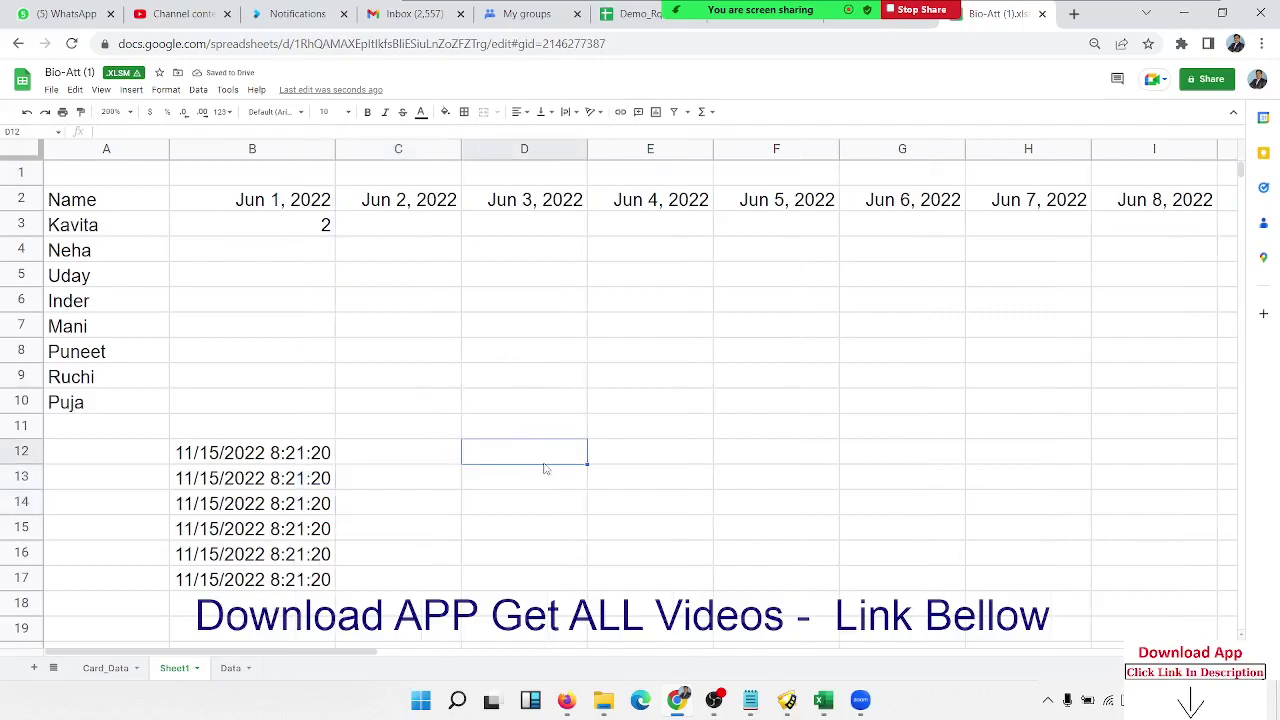
Step: Insert today's date 11/15/2022 in D12 and the label Total in E11
key(ctrl+semicolon)
key(Tab)
key(Up)
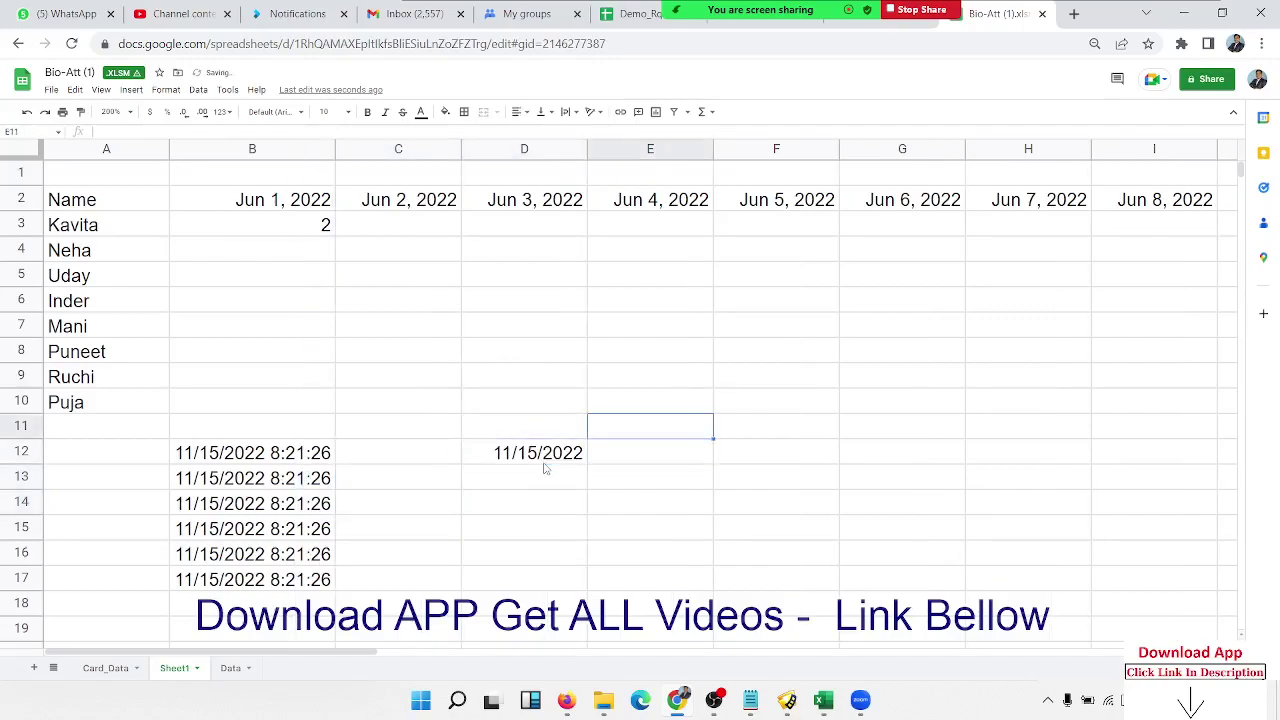
text(Total)
key(Return)
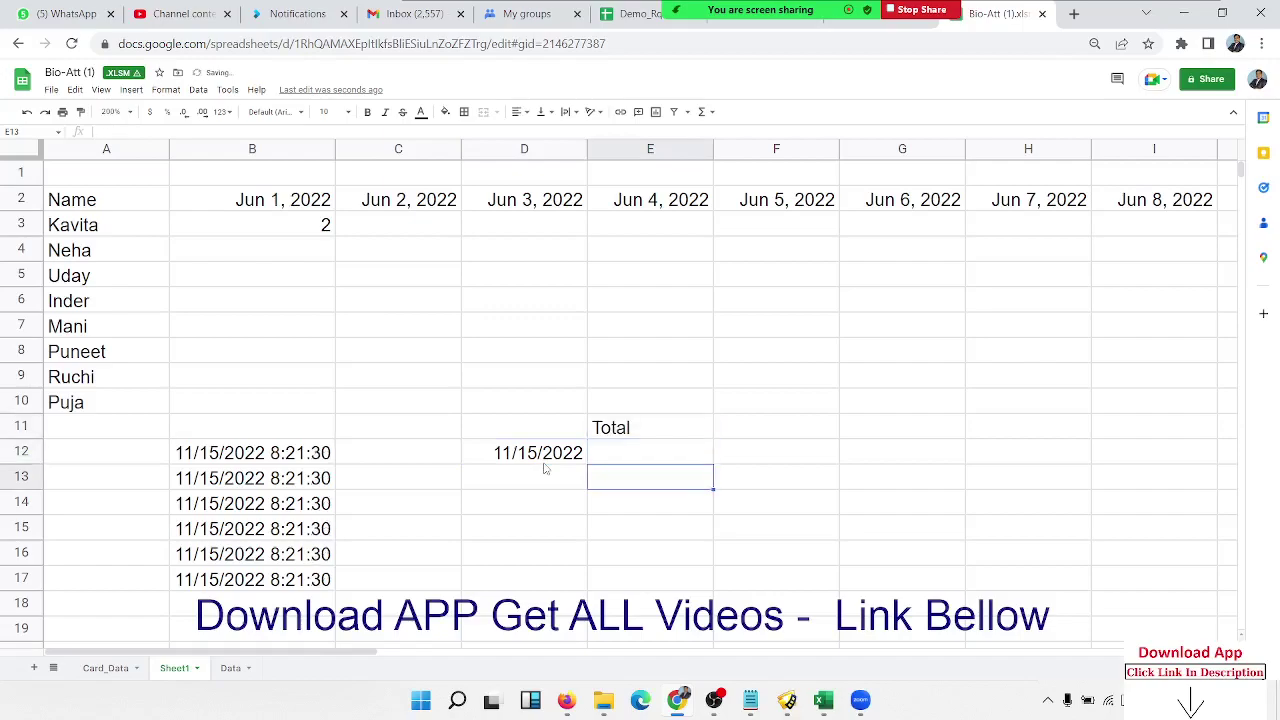
Step: Enter 52, 25, 65, 36, 36 and 32 down C12:C17
key(Left)
key(Left)
key(Up)
text(52)
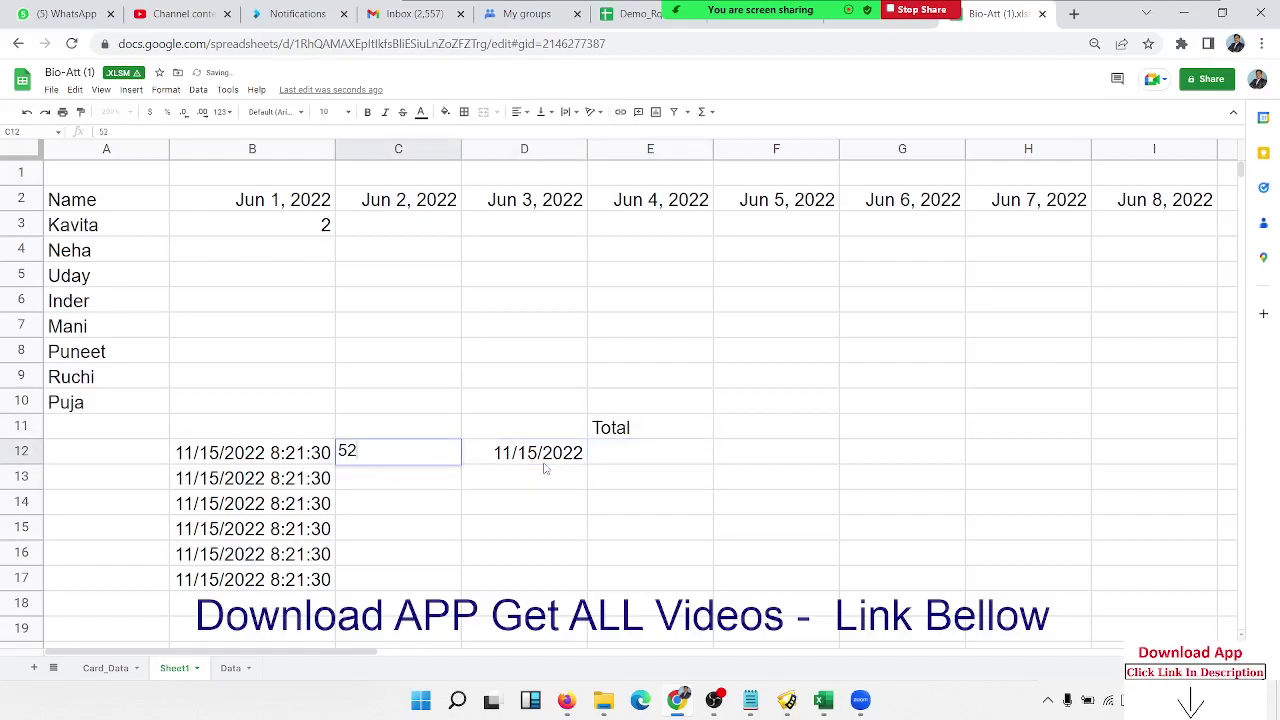
key(Return)
text(25)
key(Return)
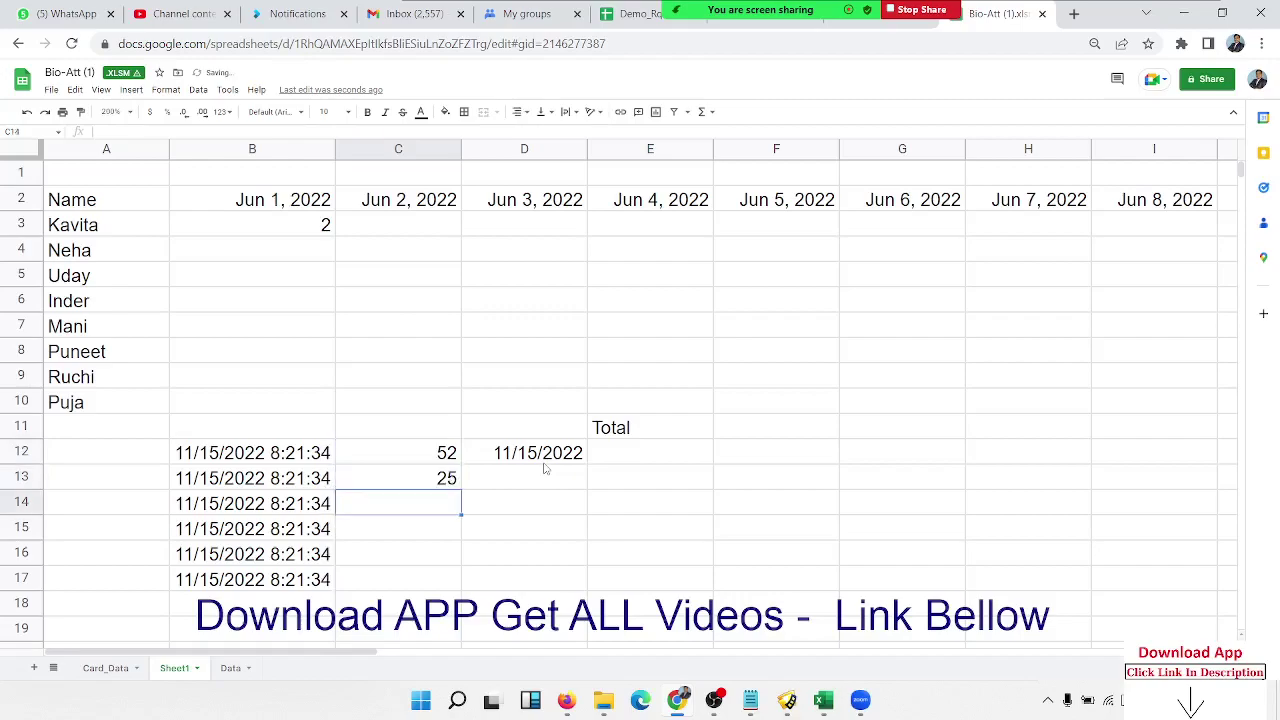
text(65)
key(Return)
text(36)
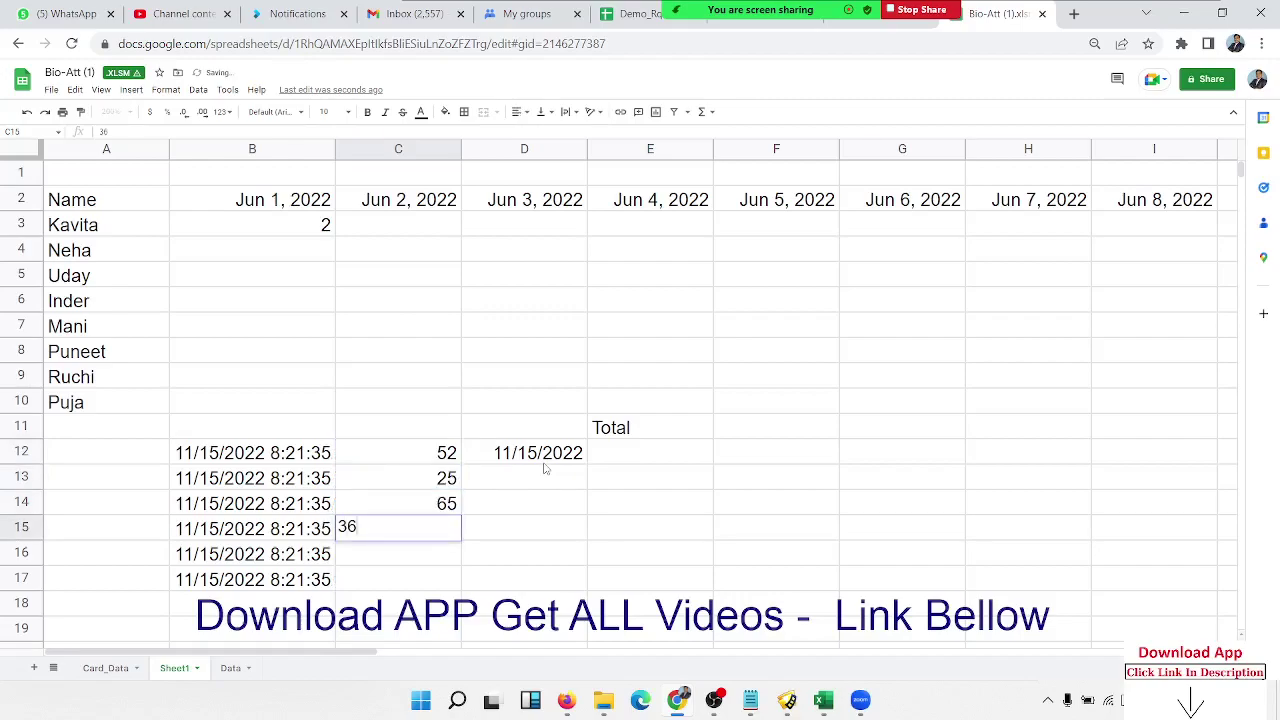
key(Return)
text(36)
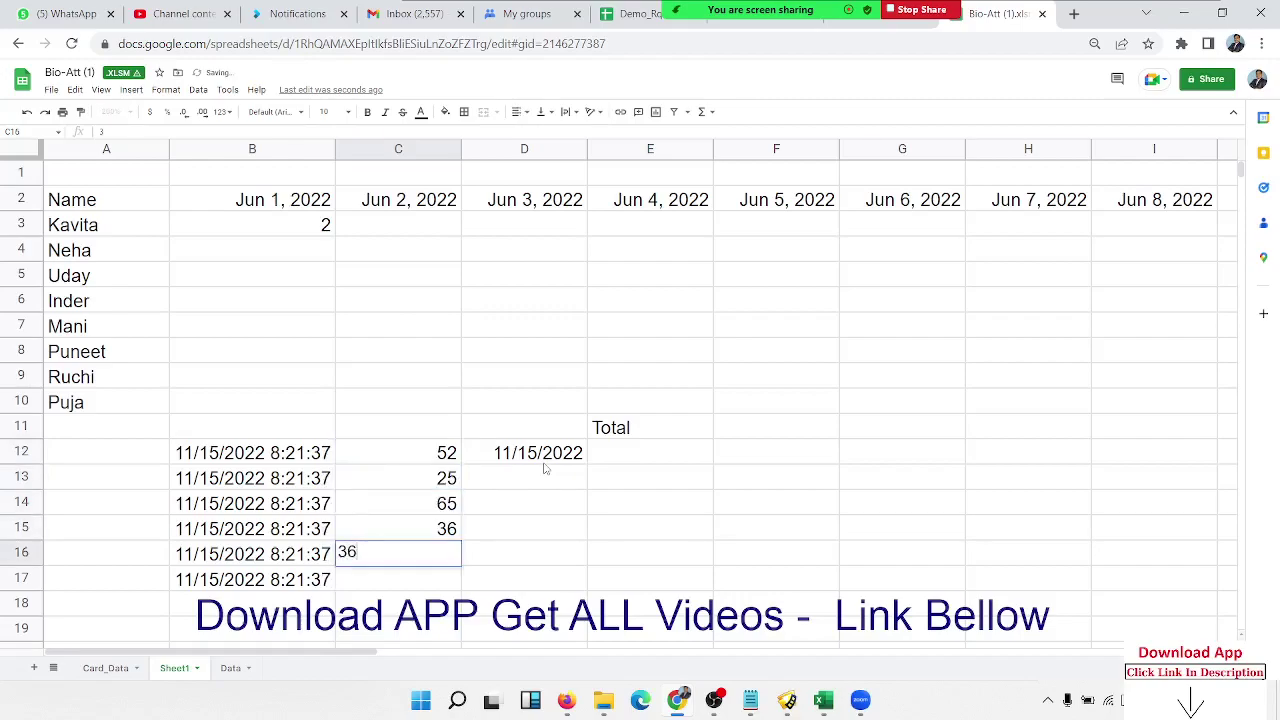
key(Return)
text(32)
key(Return)
key(Up)
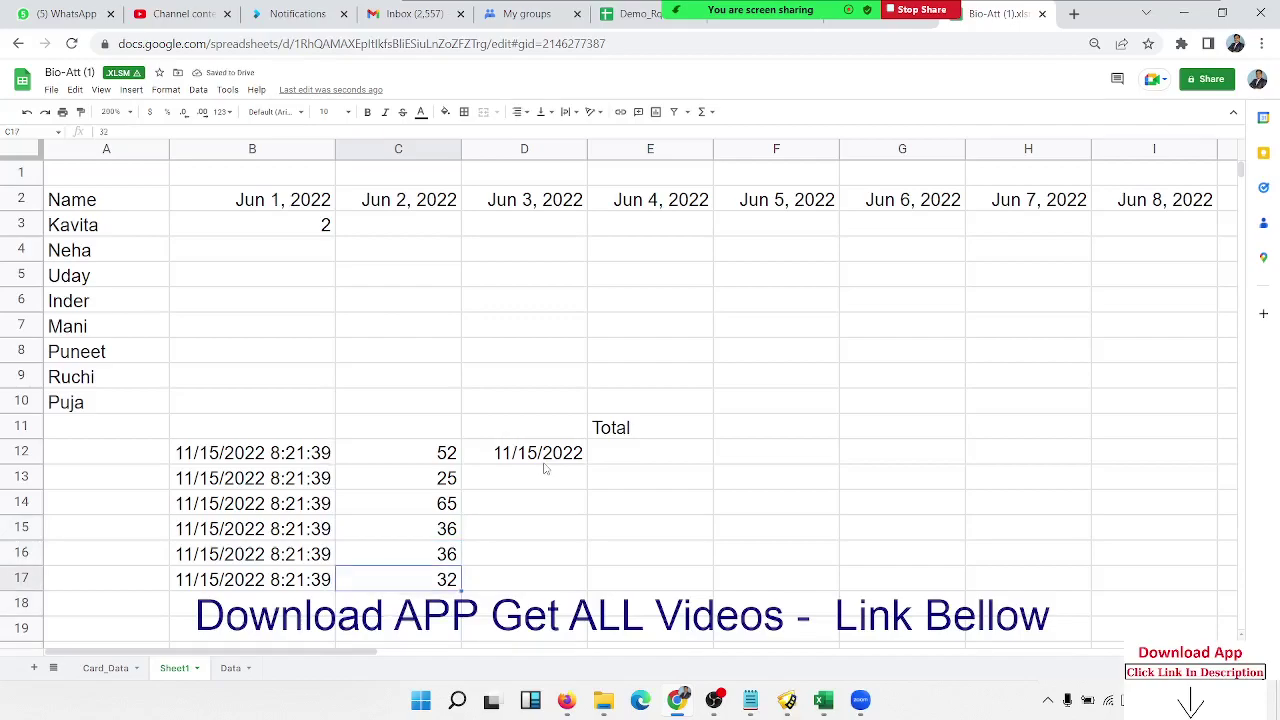
Step: Paste B12:B17 back onto itself as values only, leaving 44880.34837 in each cell
click(217, 461)
drag(213, 521, 217, 590)
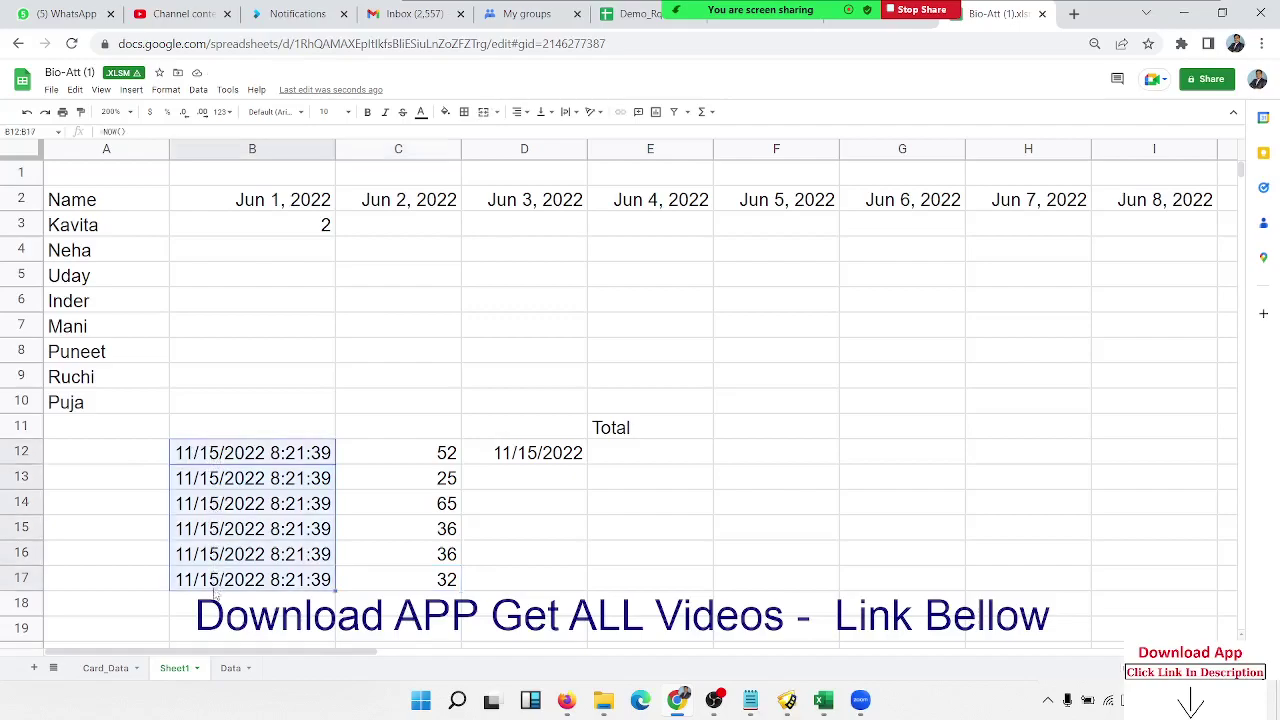
key(ctrl+c)
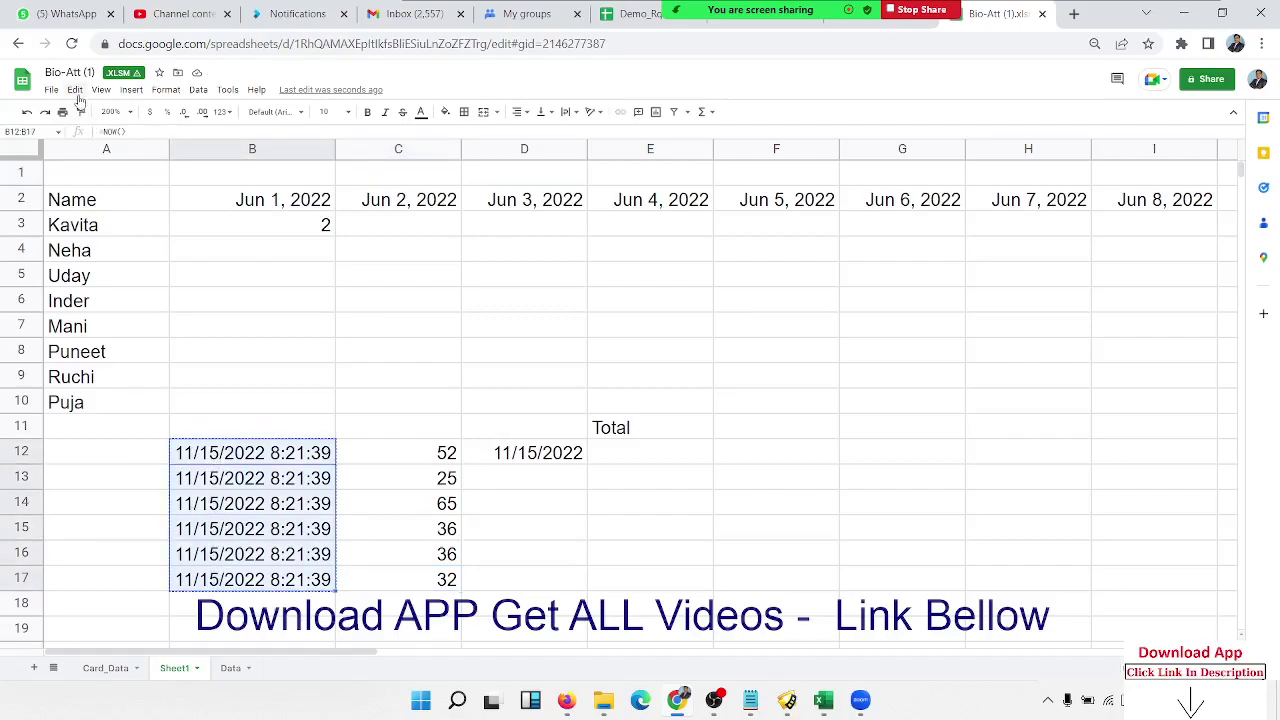
click(75, 90)
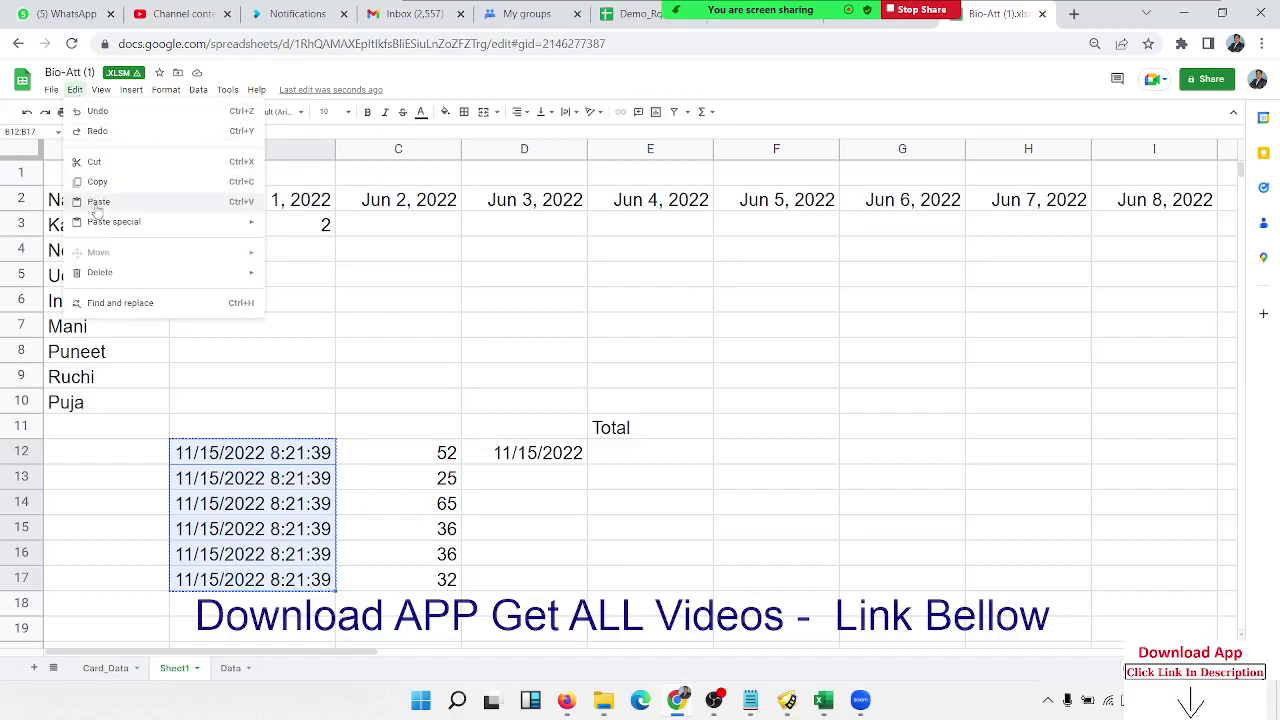
mouse_move(114, 222)
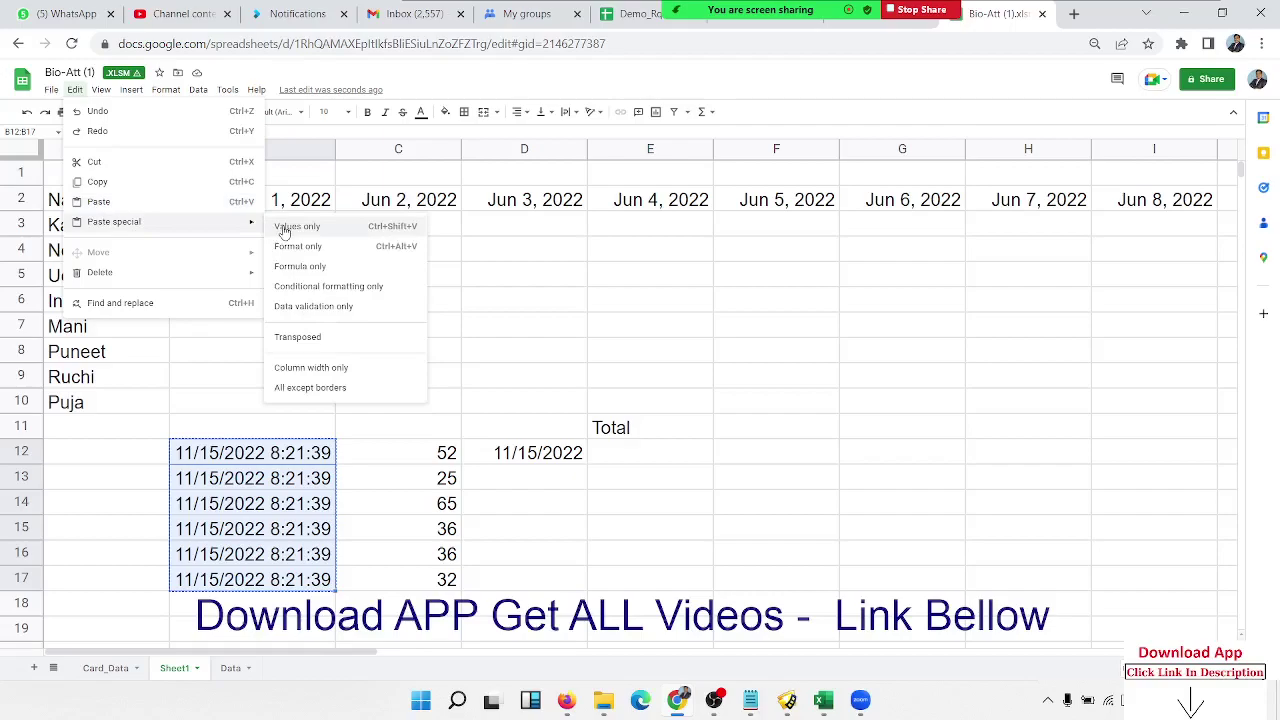
click(286, 231)
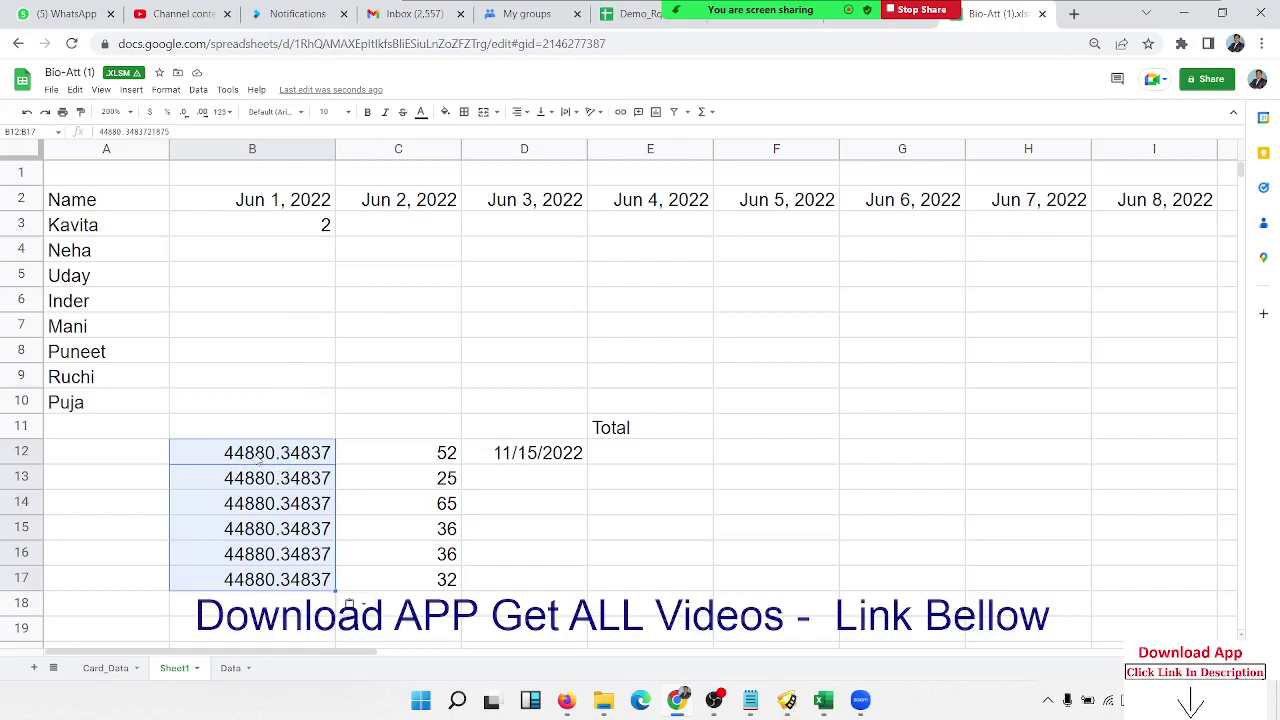
click(259, 456)
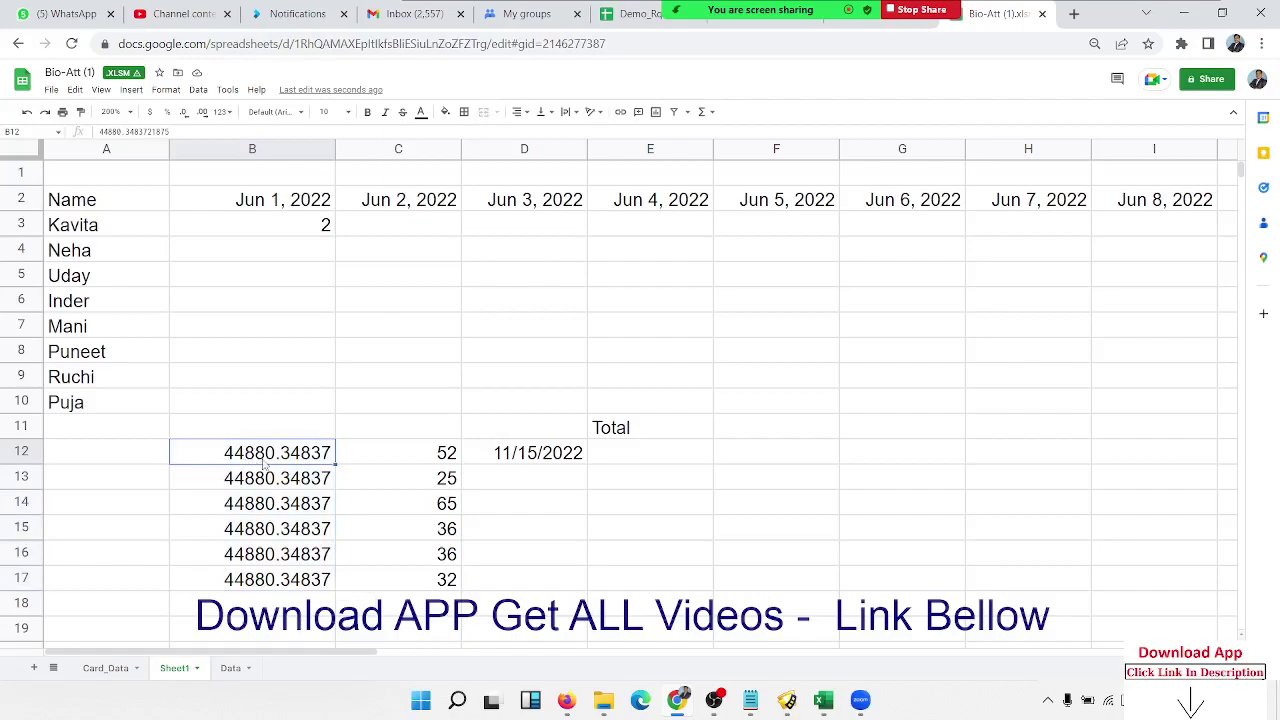
click(534, 457)
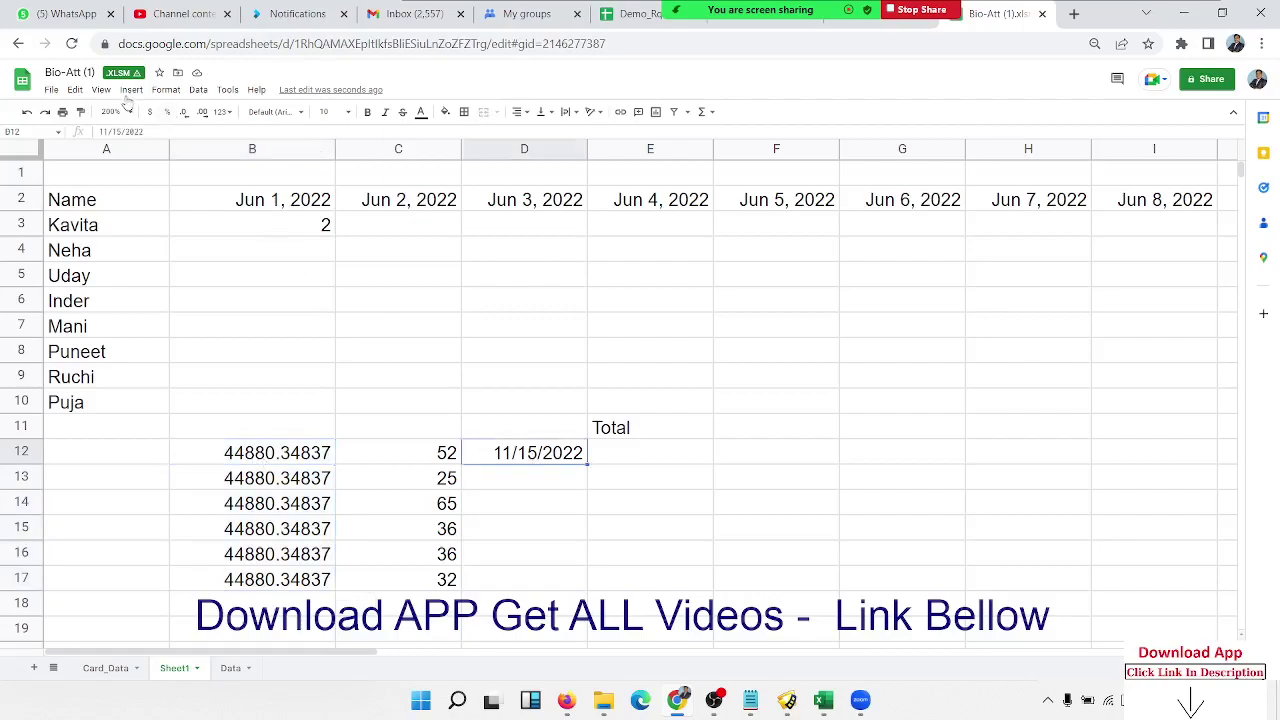
Step: Format D12 as a number and change its value to 44881
click(168, 92)
mouse_move(187, 141)
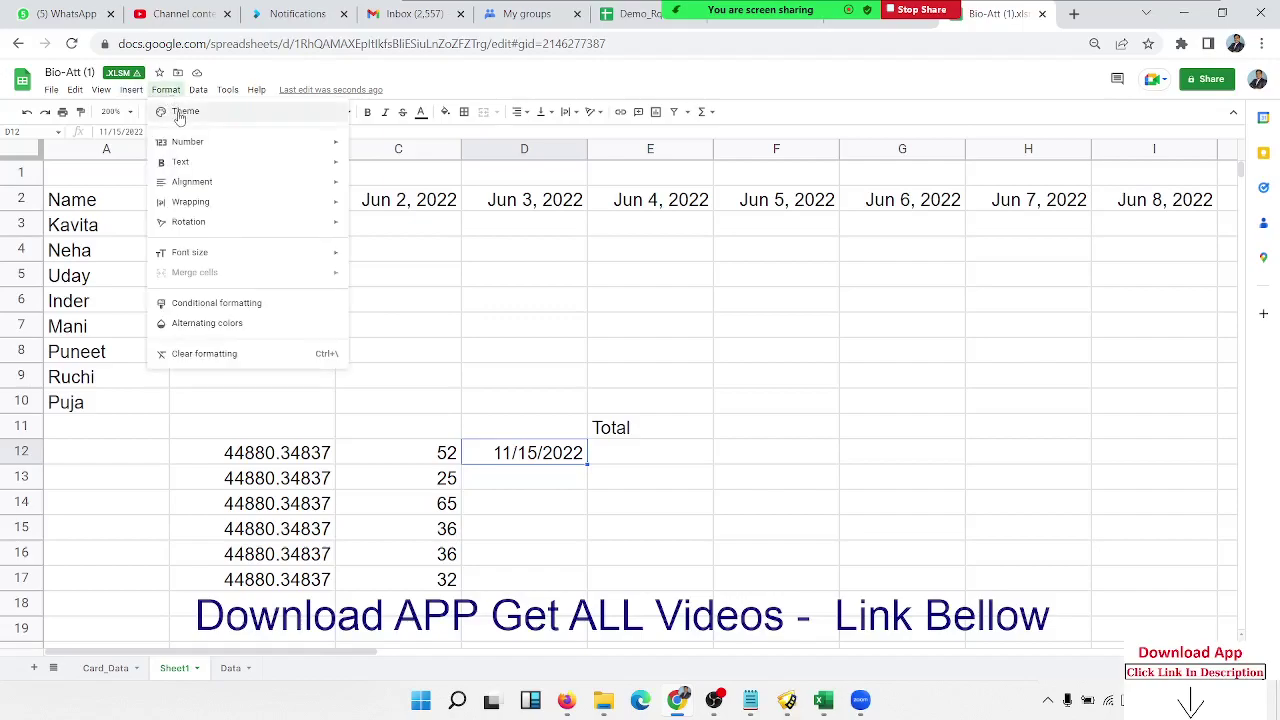
click(445, 200)
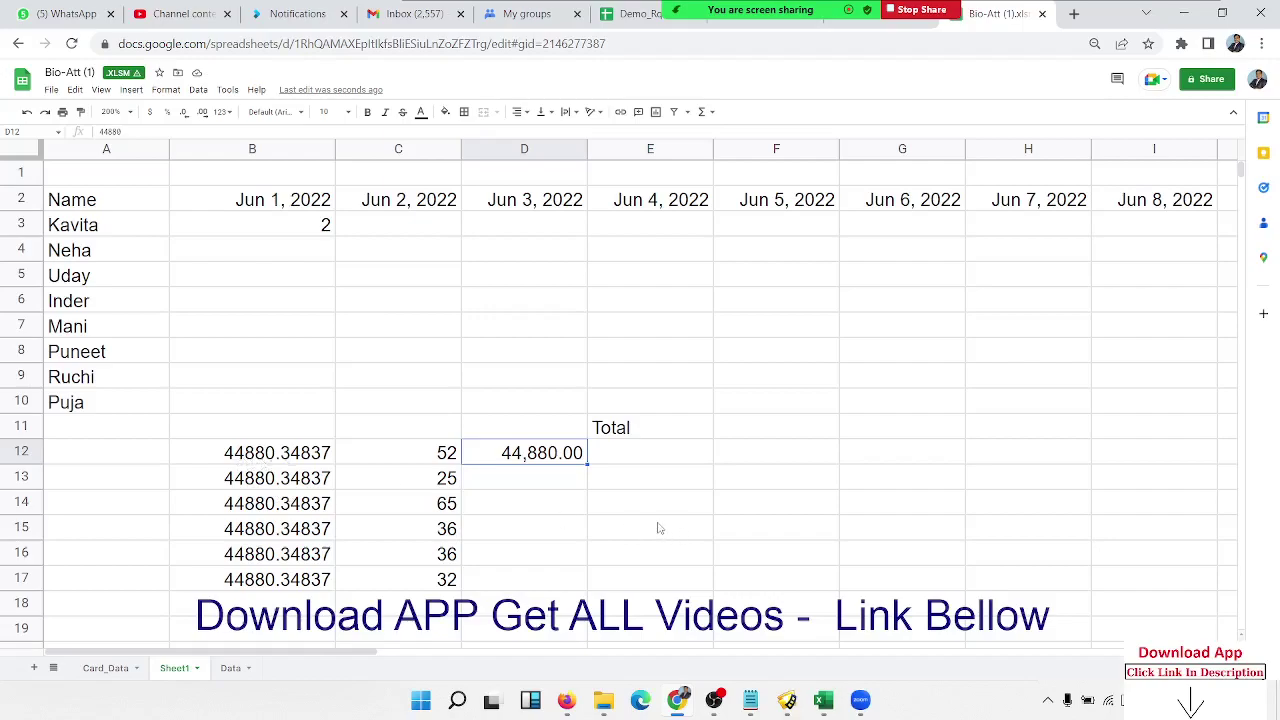
double_click(551, 453)
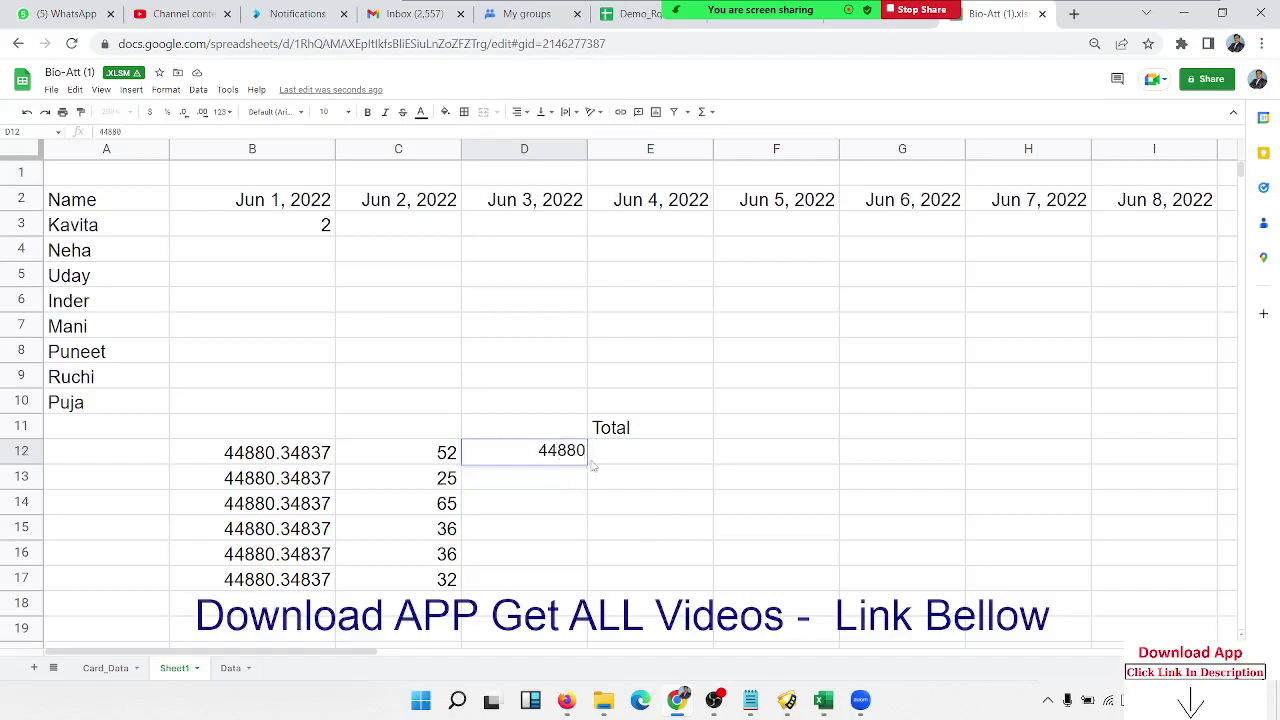
key(BackSpace)
text(1)
key(Return)
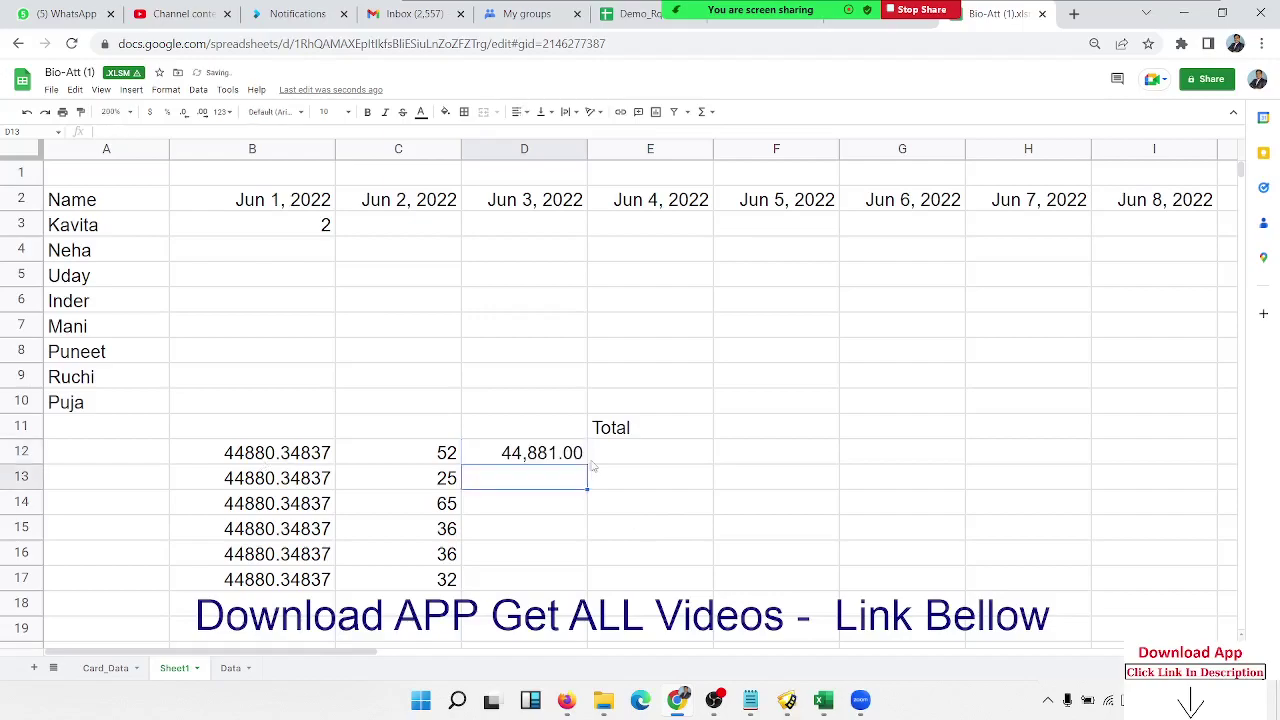
Step: Abandon the E12 formula and change D12 back to 44880, shown as 44,880.00
click(592, 462)
text(=s)
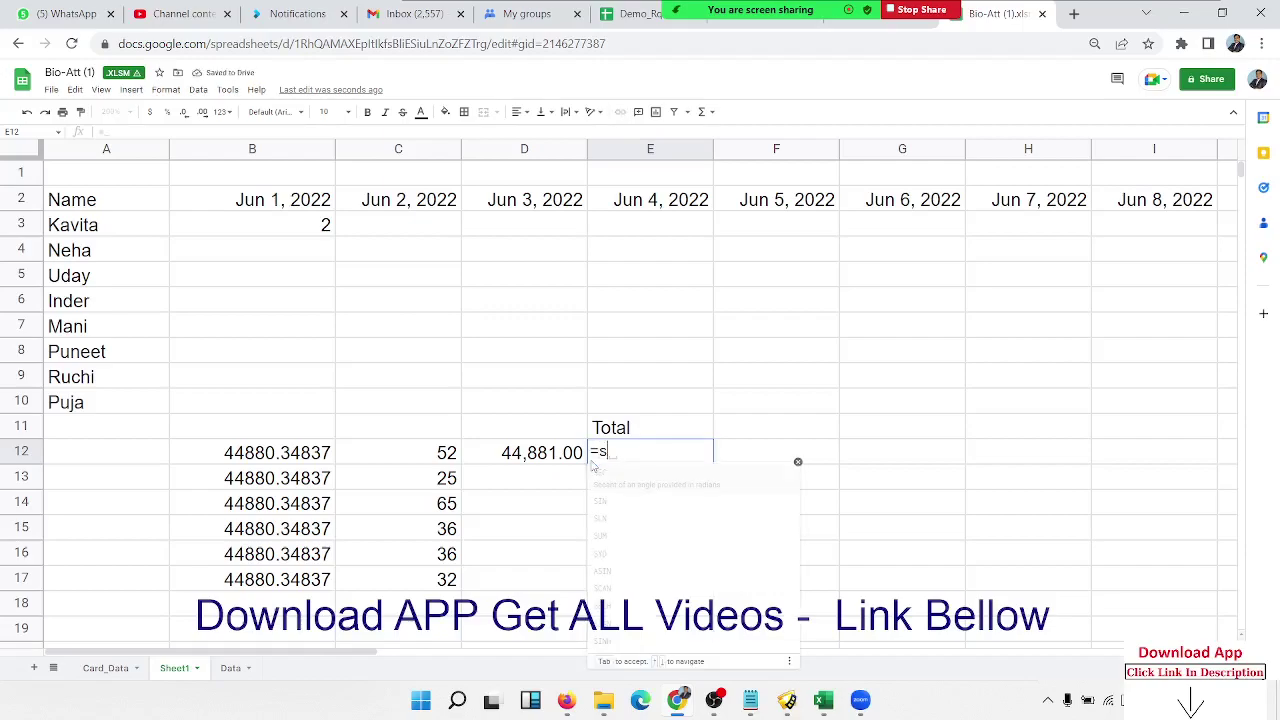
text(u)
key(Escape)
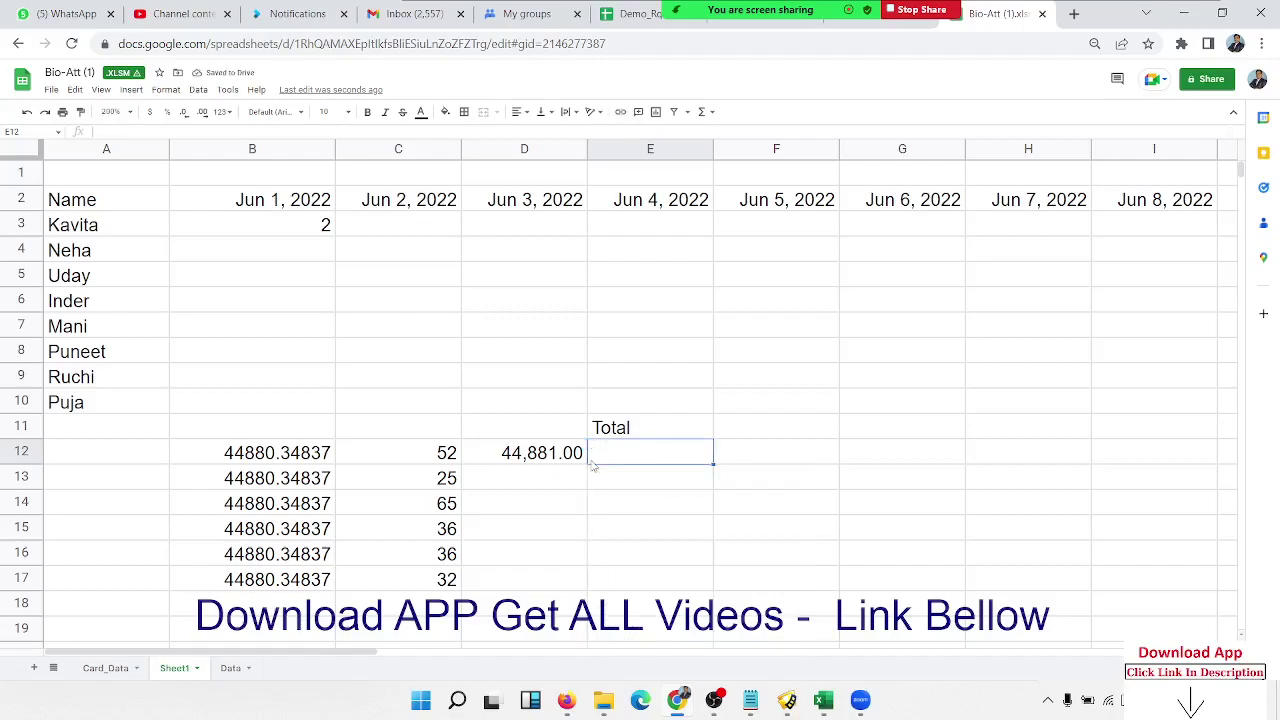
key(Left)
double_click(549, 463)
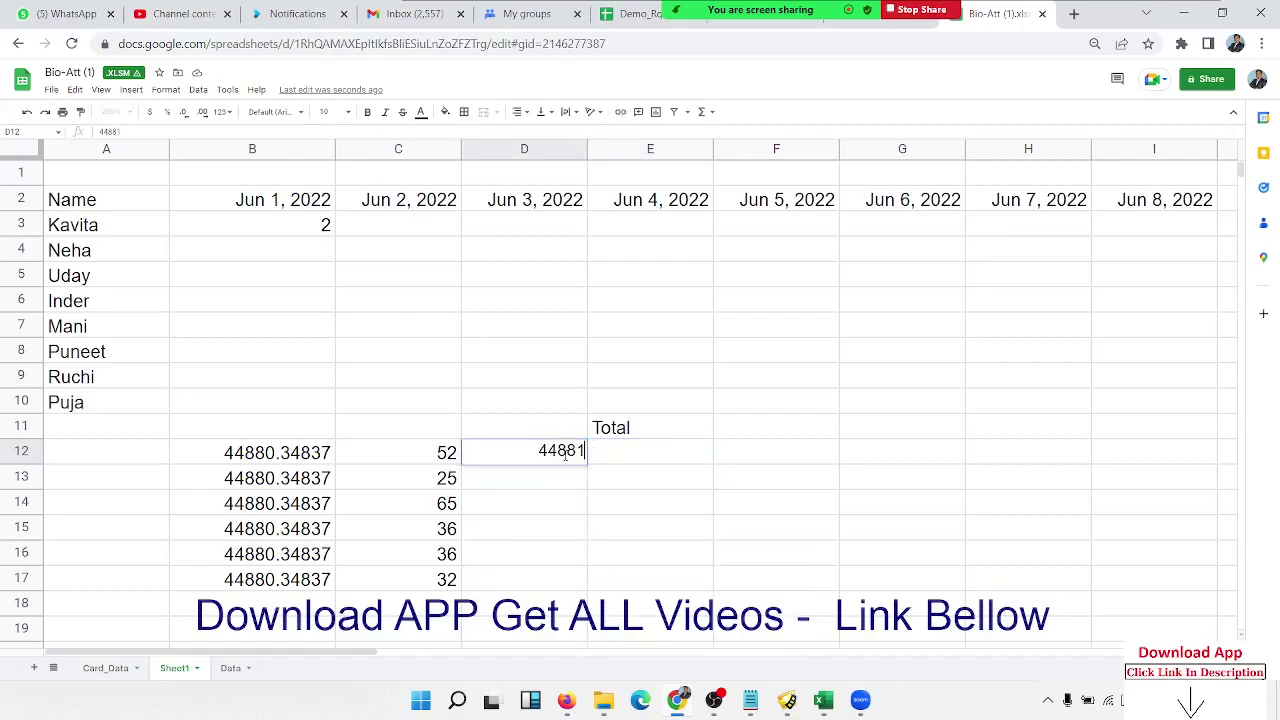
key(BackSpace)
text(0)
key(Return)
key(Up)
key(Right)
Step: Start a SUMIFS in E12 summing C12:C17 where B12:B17 is >= D12
text(=)
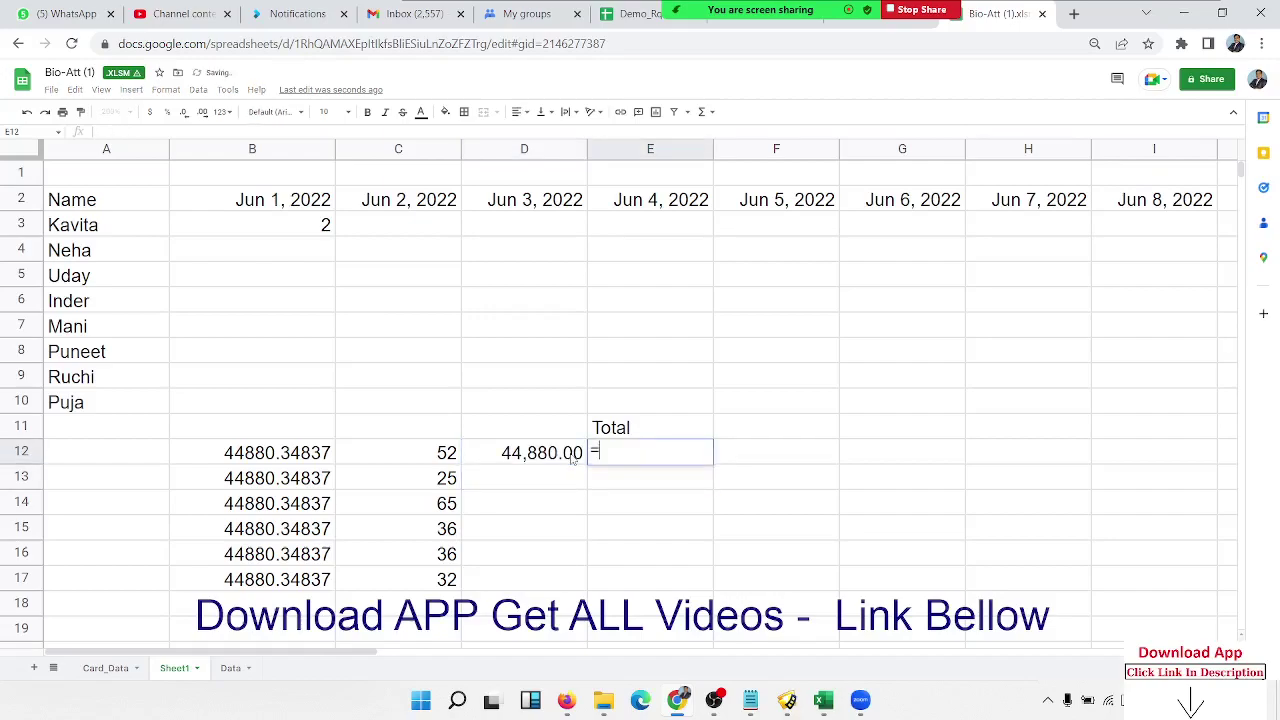
text(sum)
key(Down)
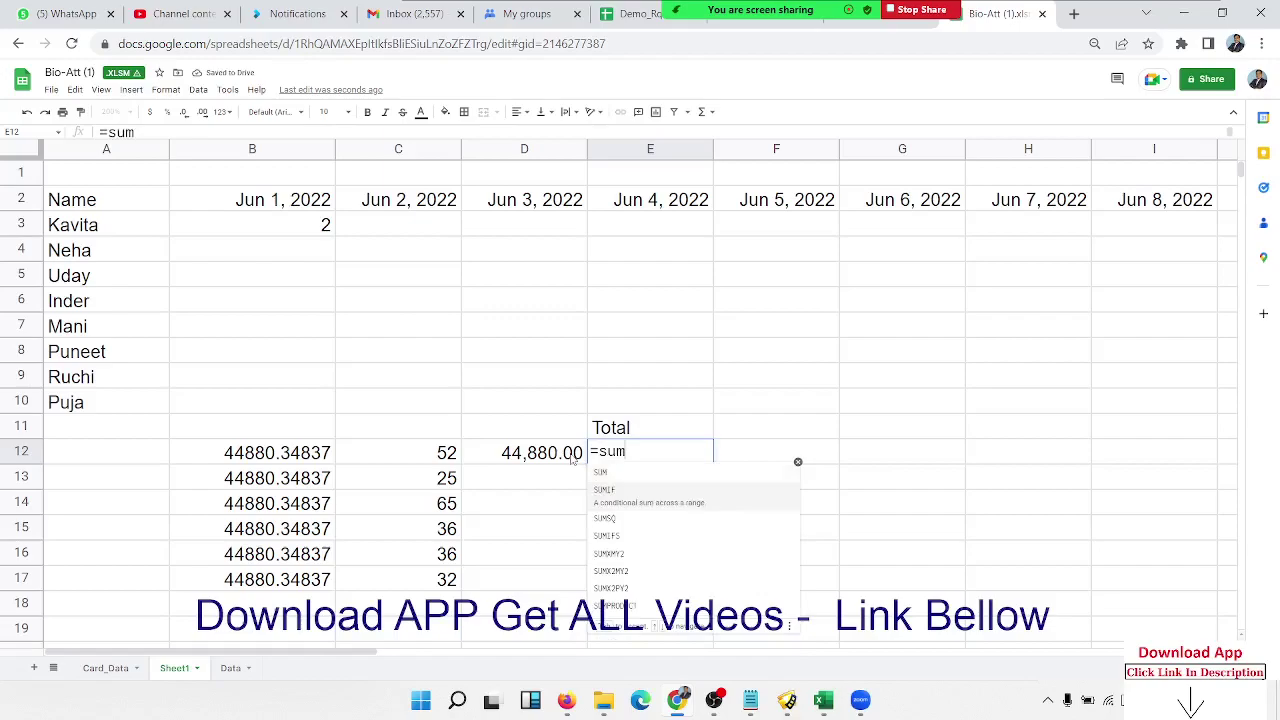
key(Down)
key(Down)
key(Tab)
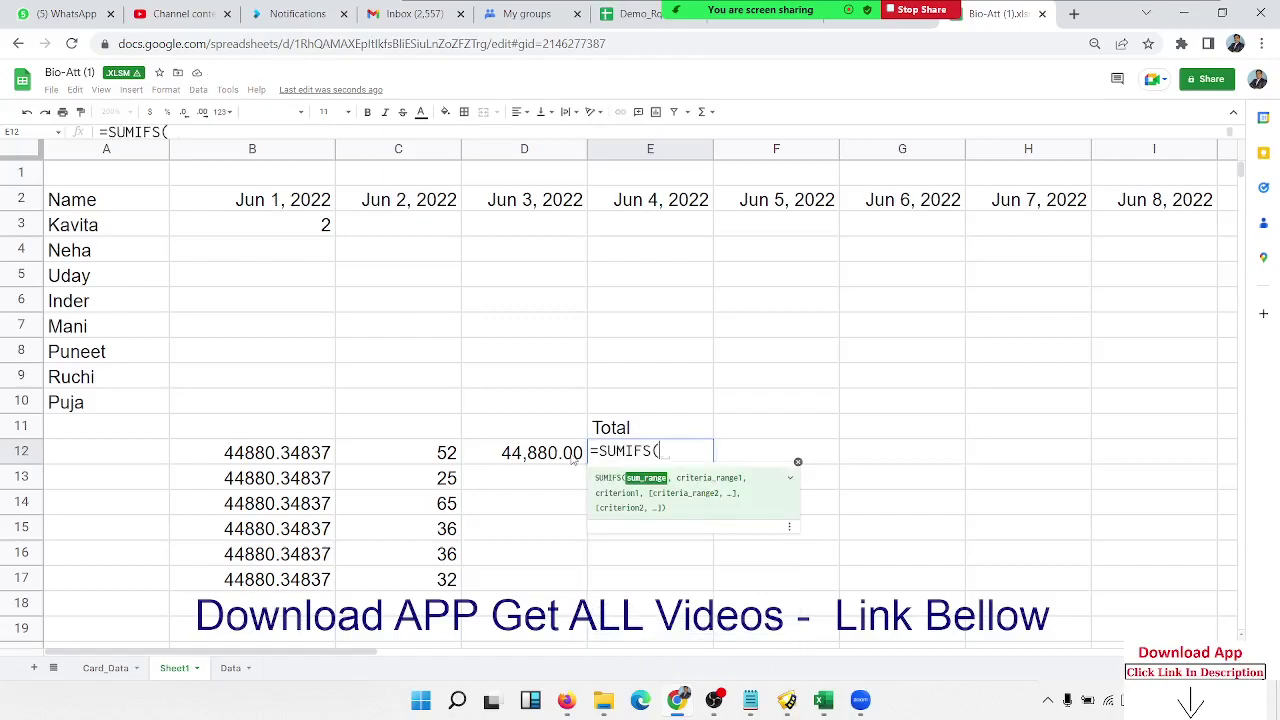
drag(446, 462, 437, 594)
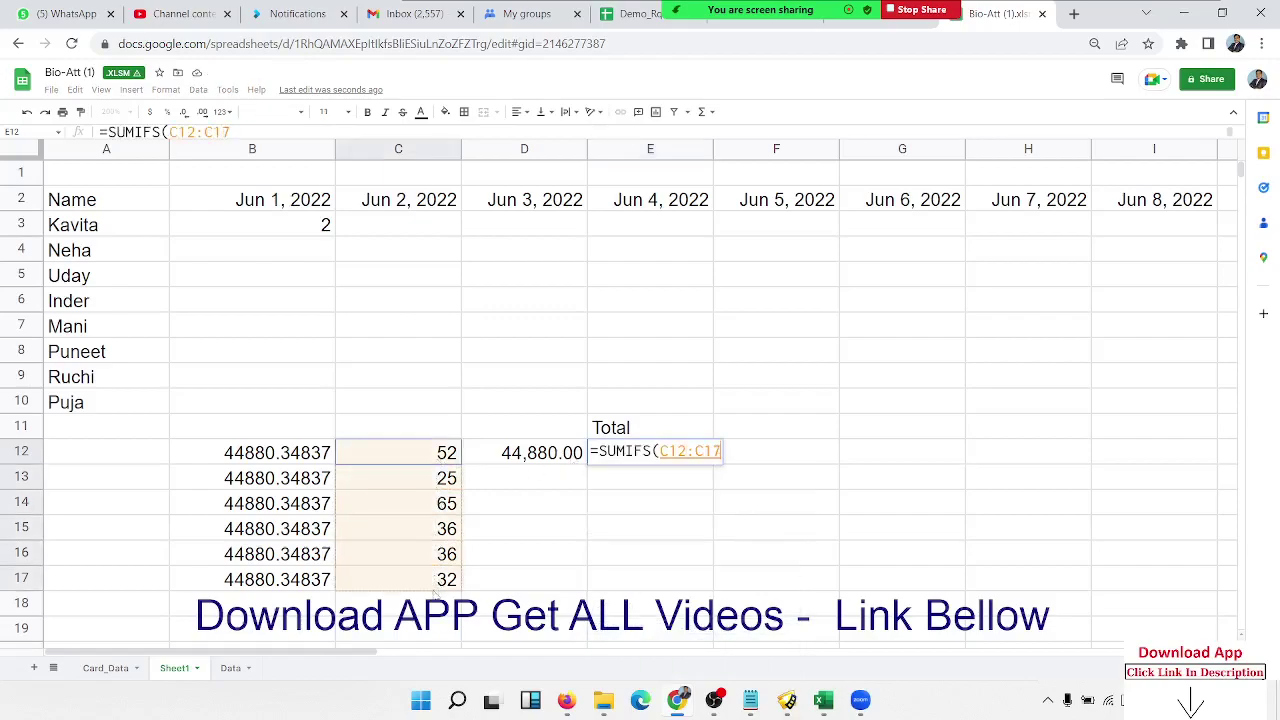
text(,)
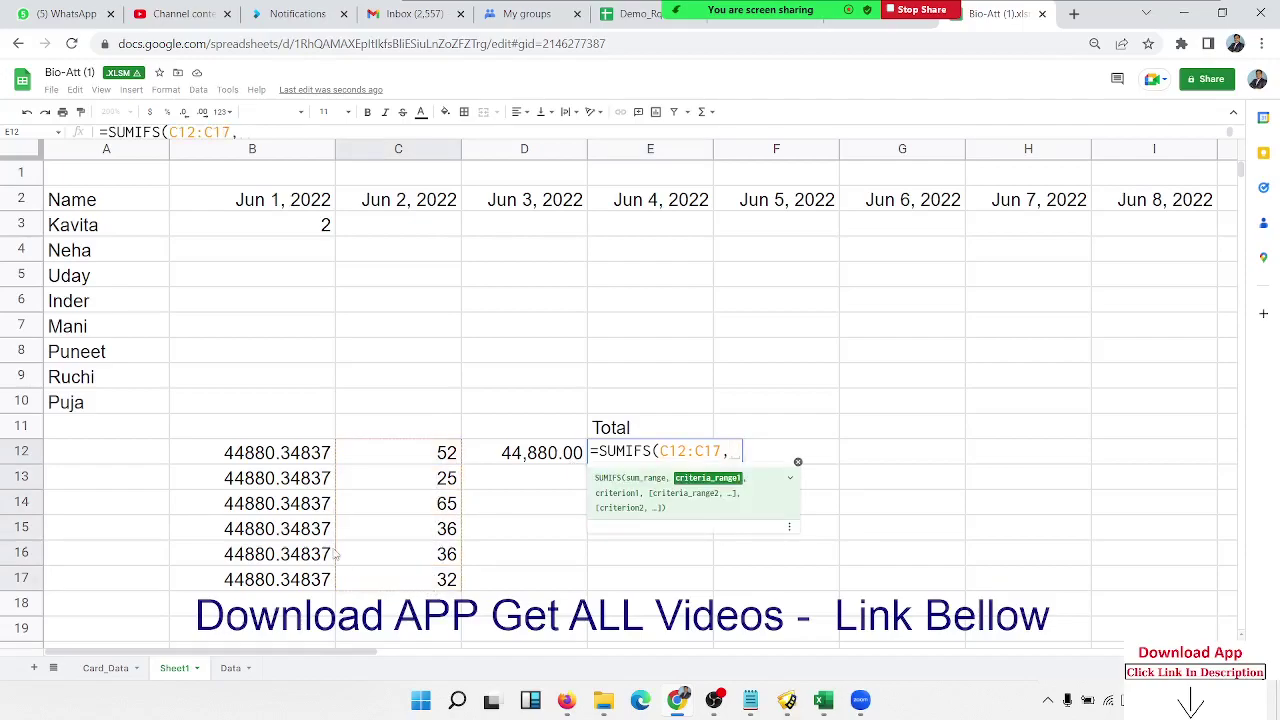
drag(278, 455, 276, 578)
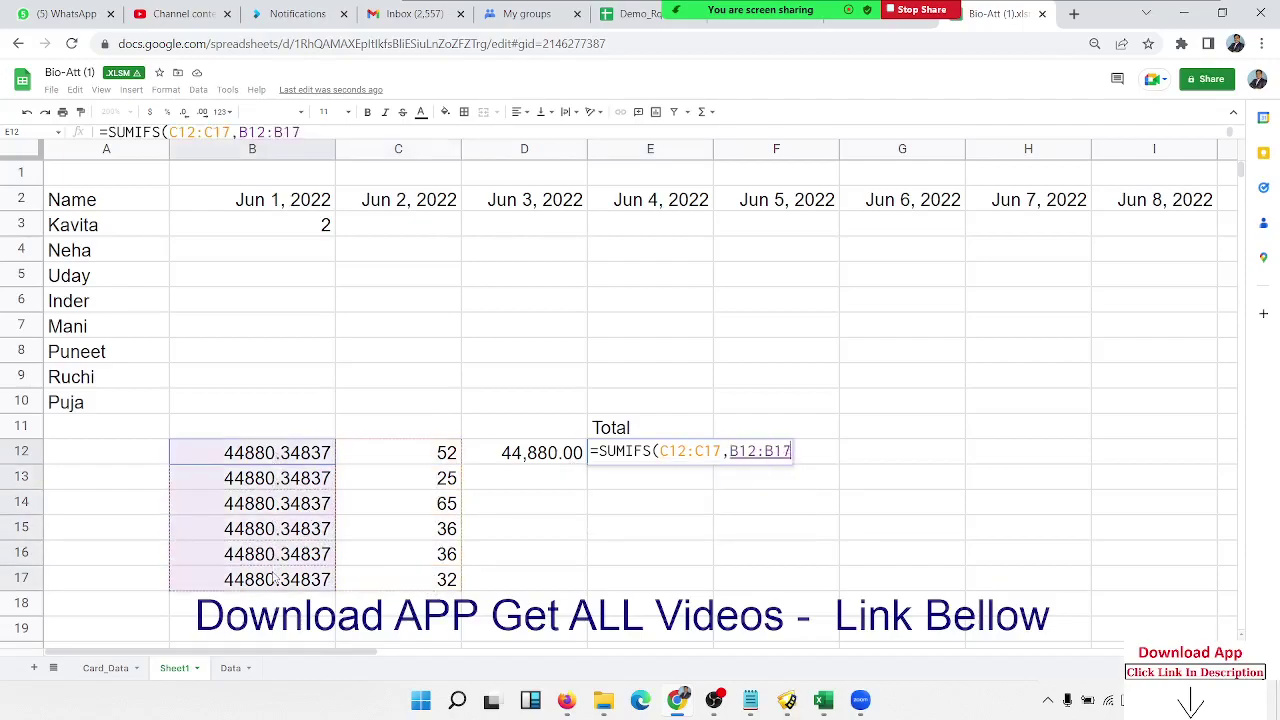
text(,)
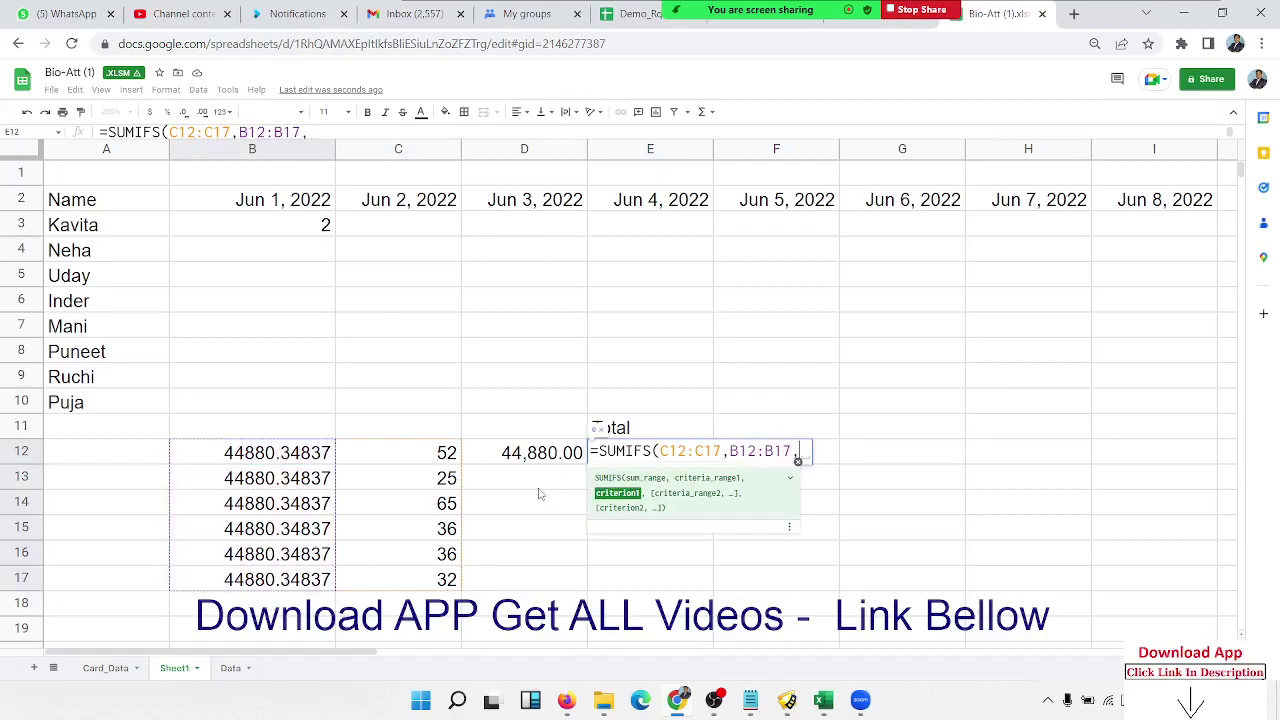
text(">)
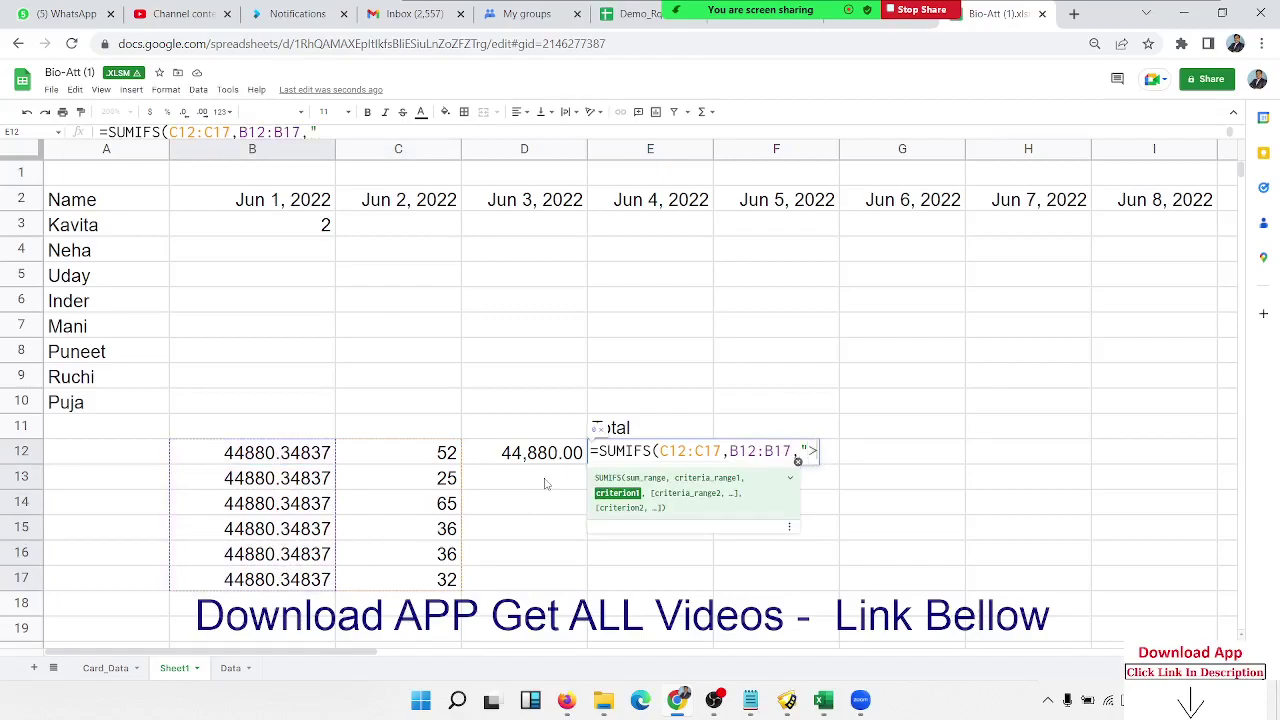
text(=")
text(&)
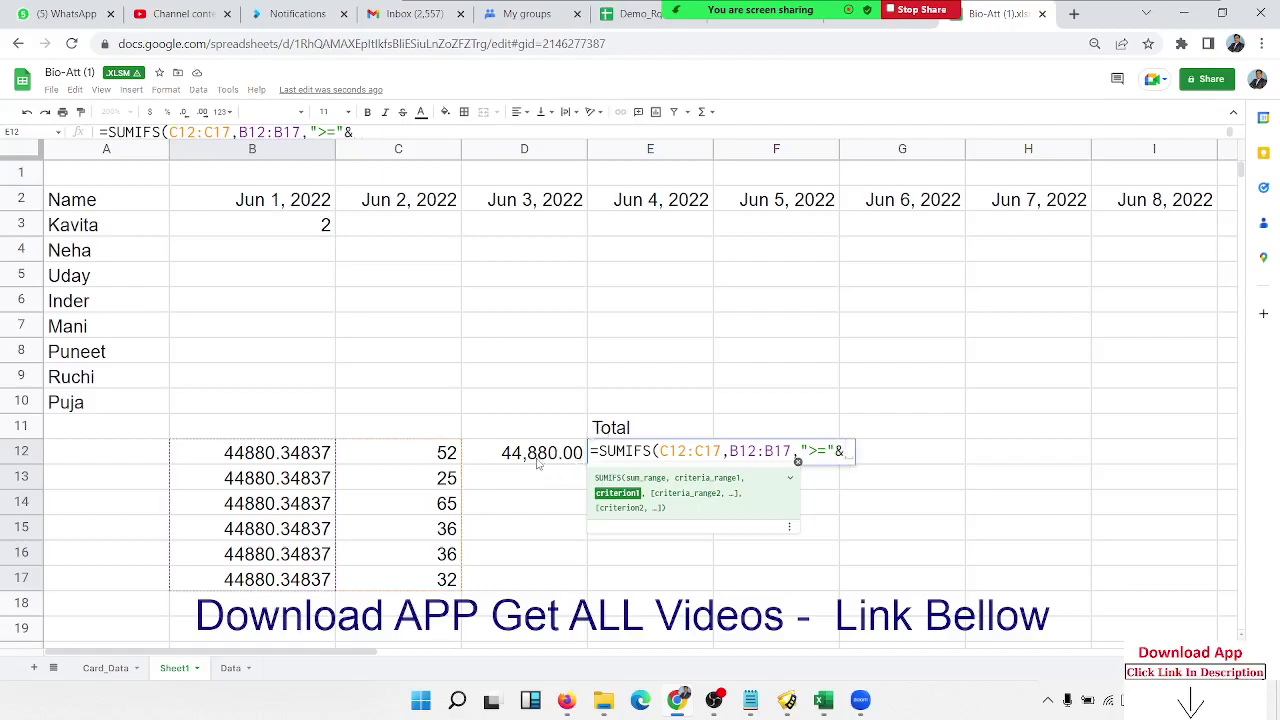
click(538, 460)
Step: Add the second criterion B12:B17 < D12+1 and commit, giving 246
text(,)
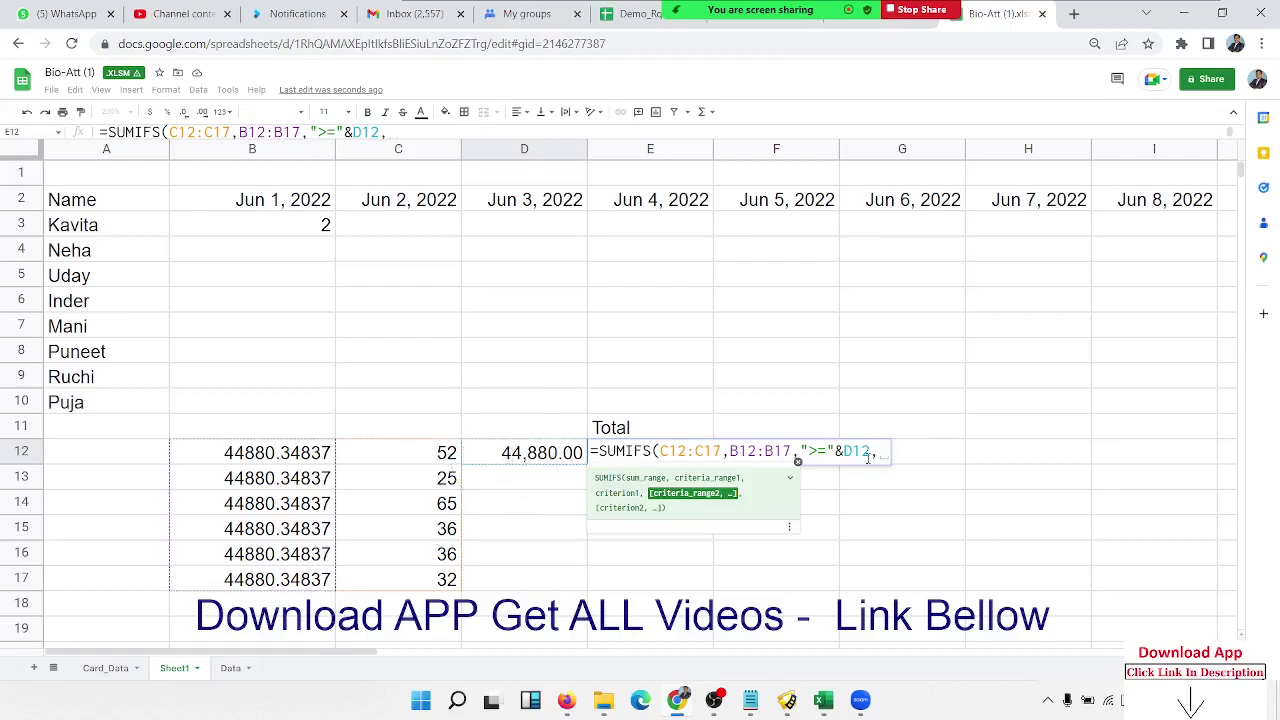
click(862, 450)
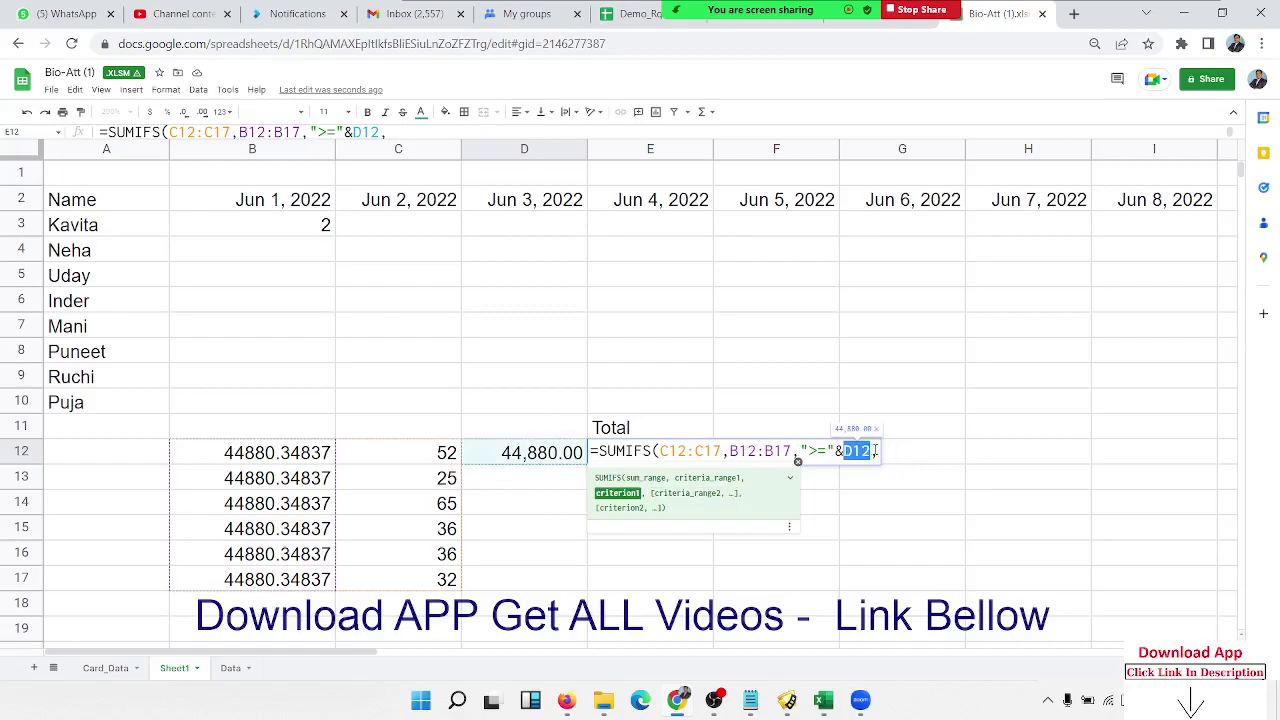
click(876, 450)
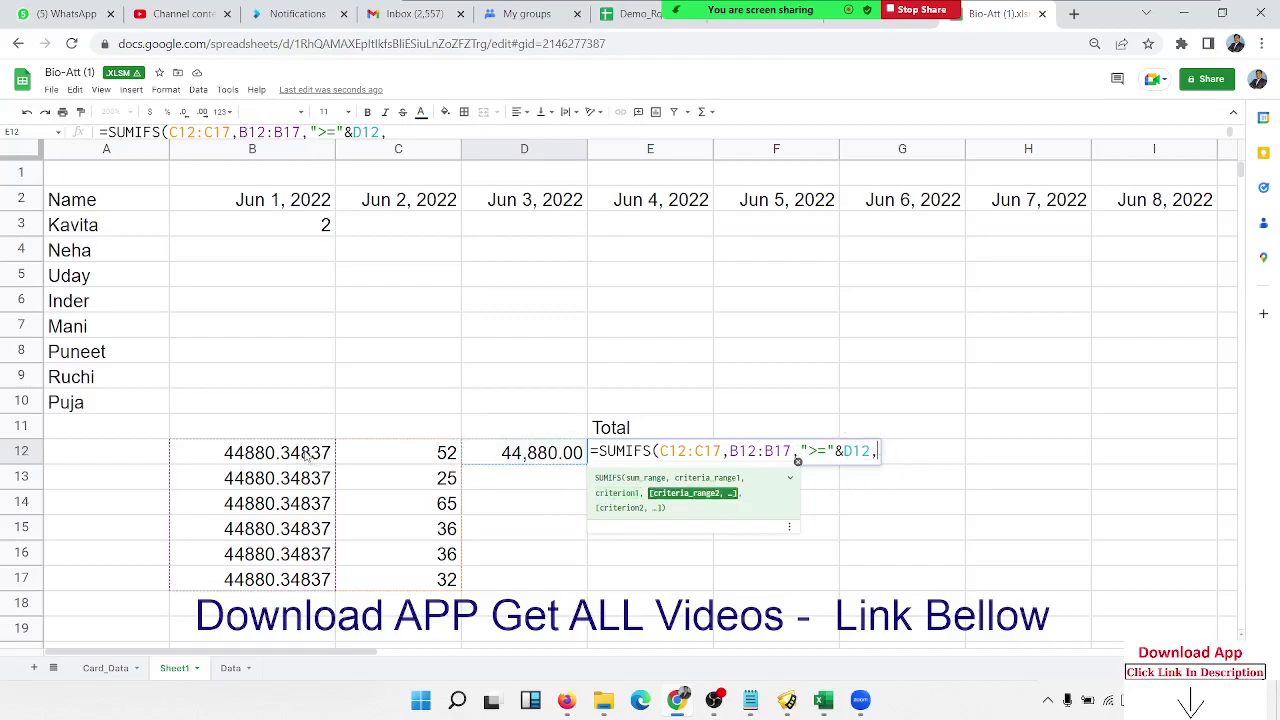
drag(309, 455, 293, 580)
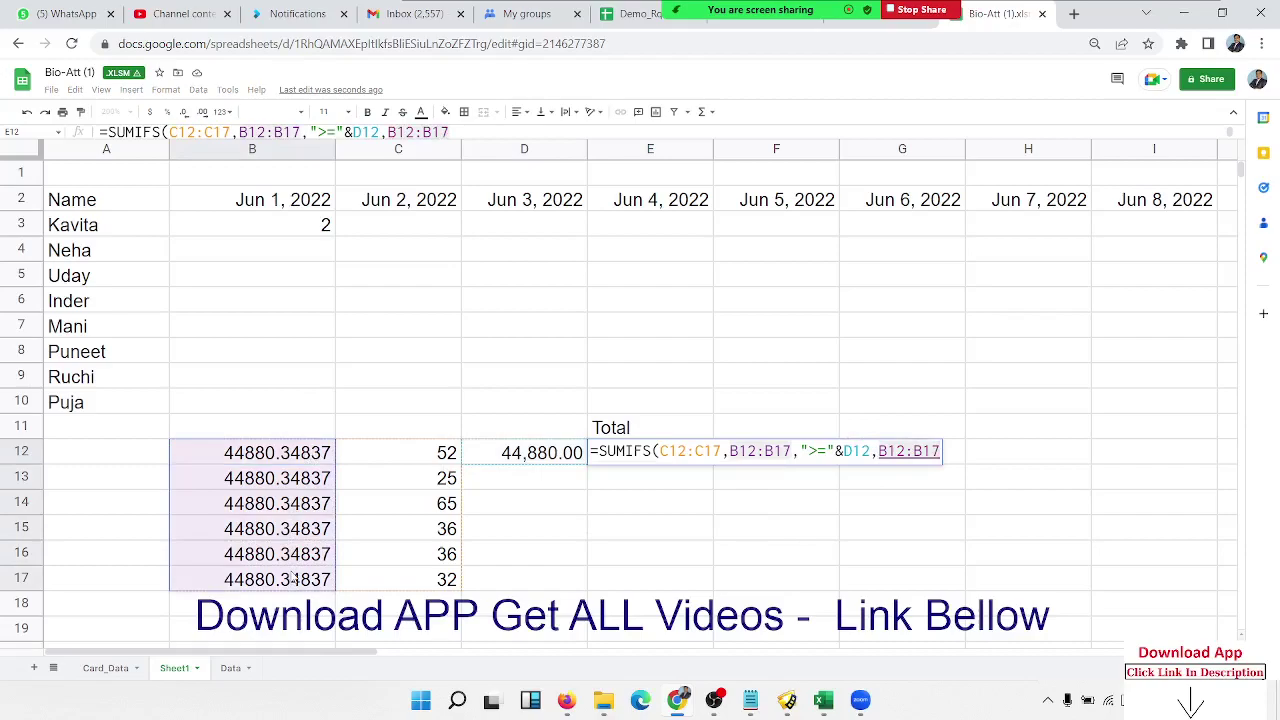
text(,)
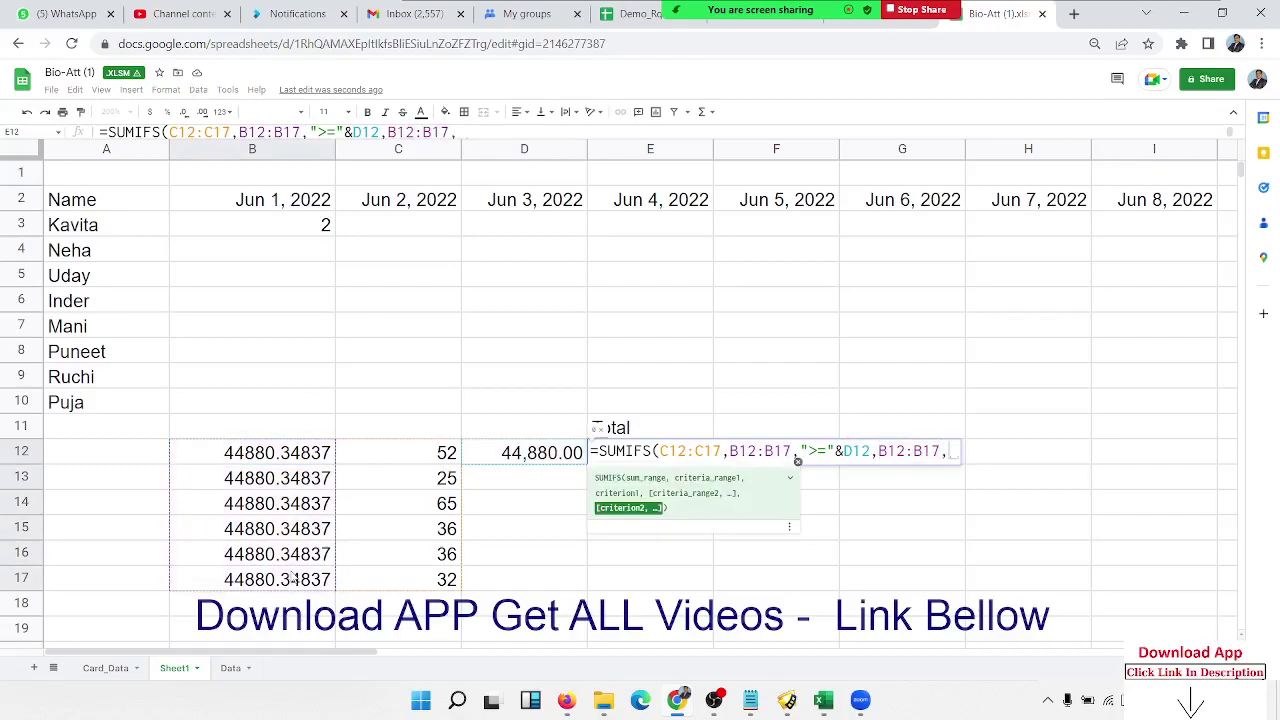
text("<=)
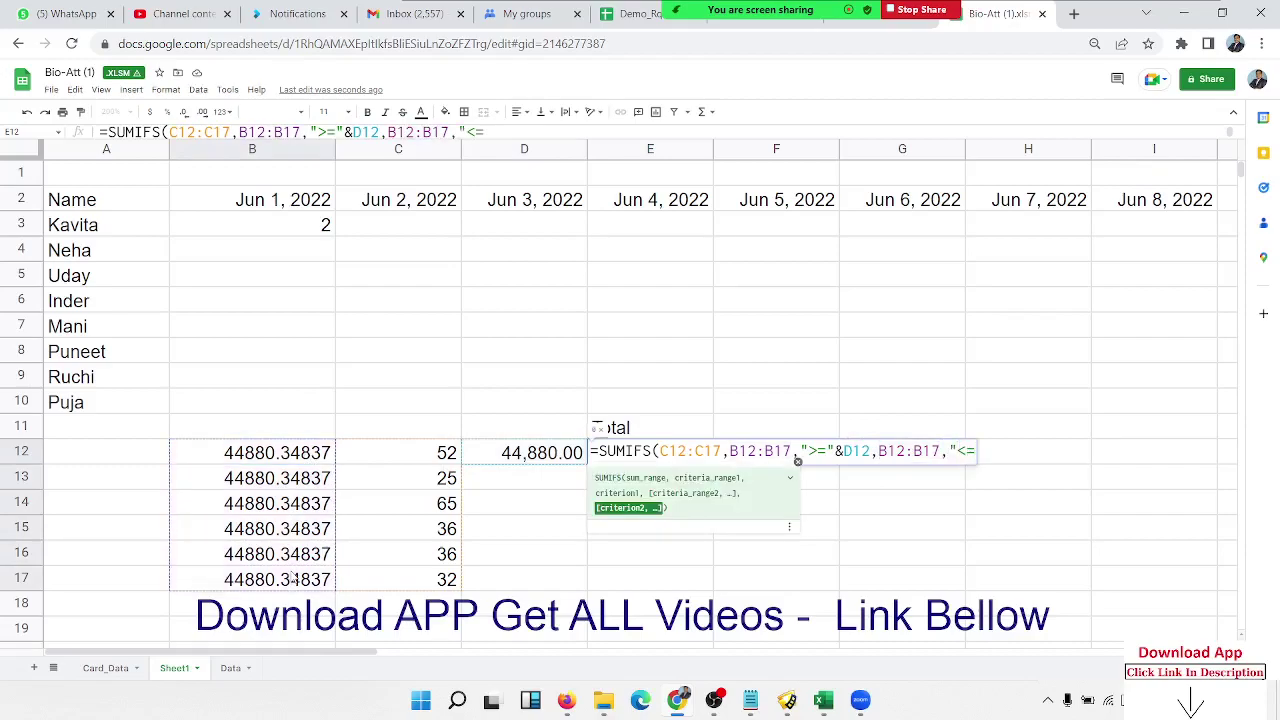
key(BackSpace)
text(")
text(&)
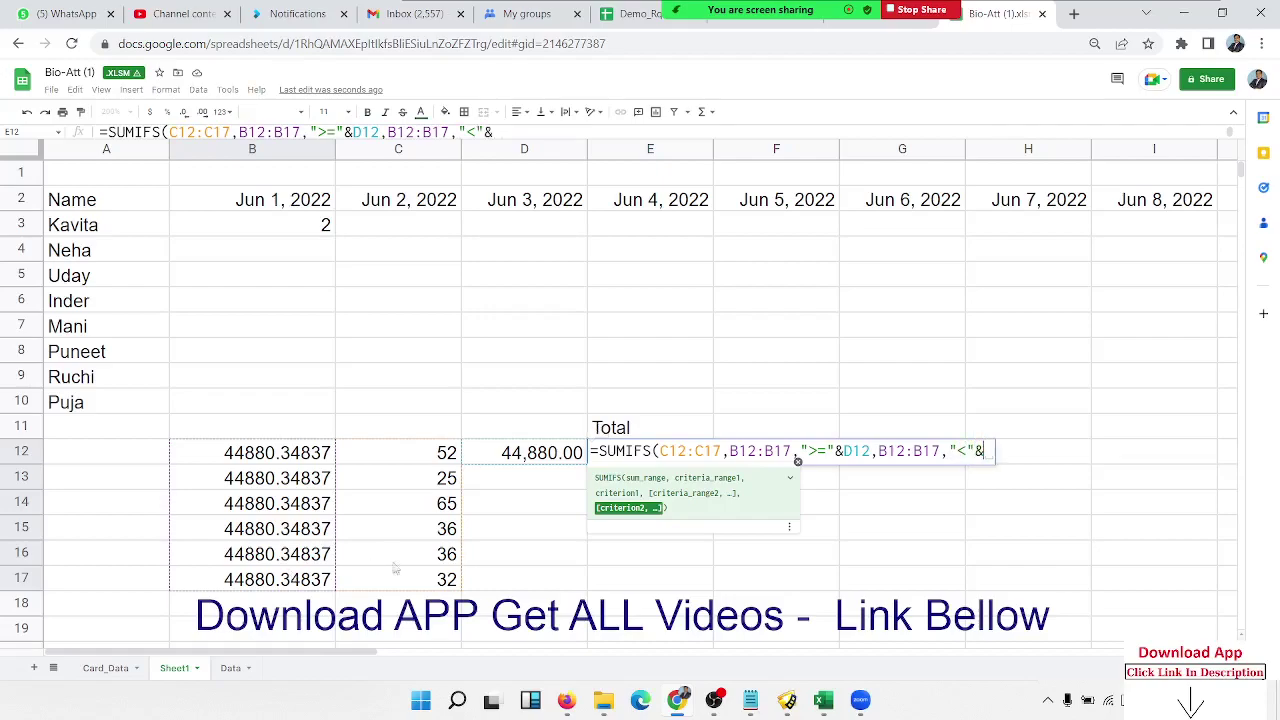
text(()
click(557, 458)
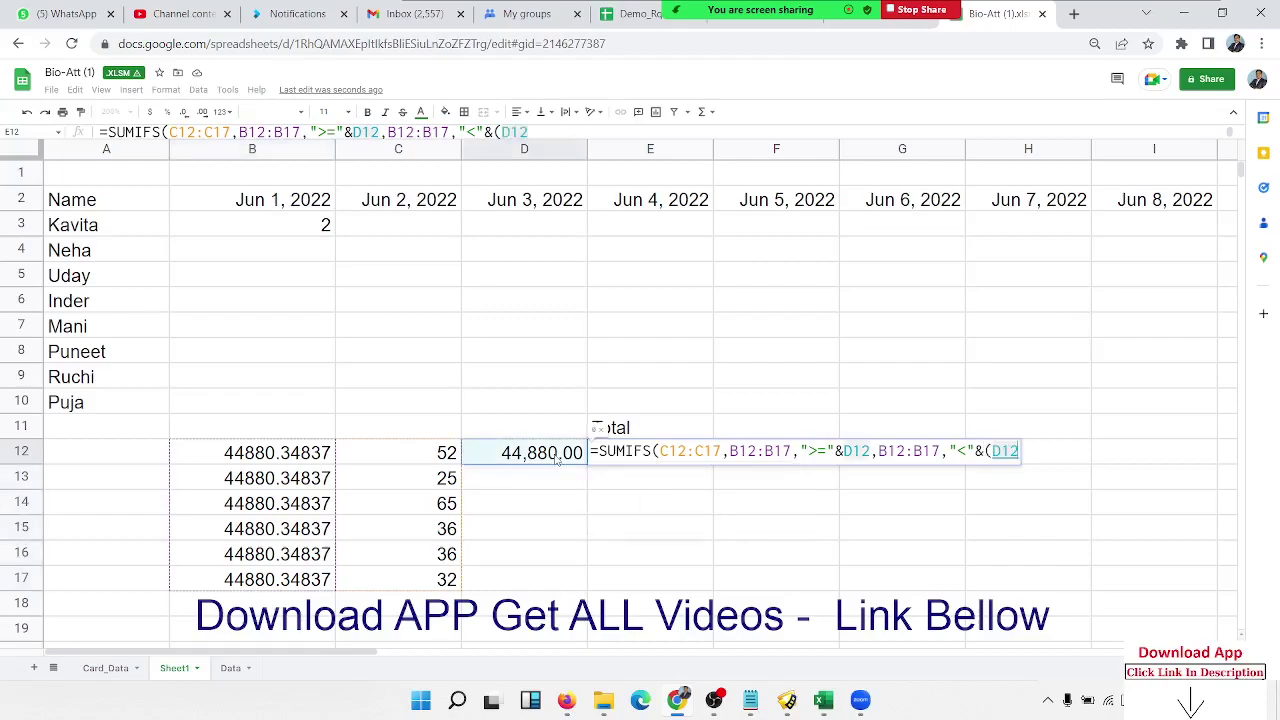
text(+1))
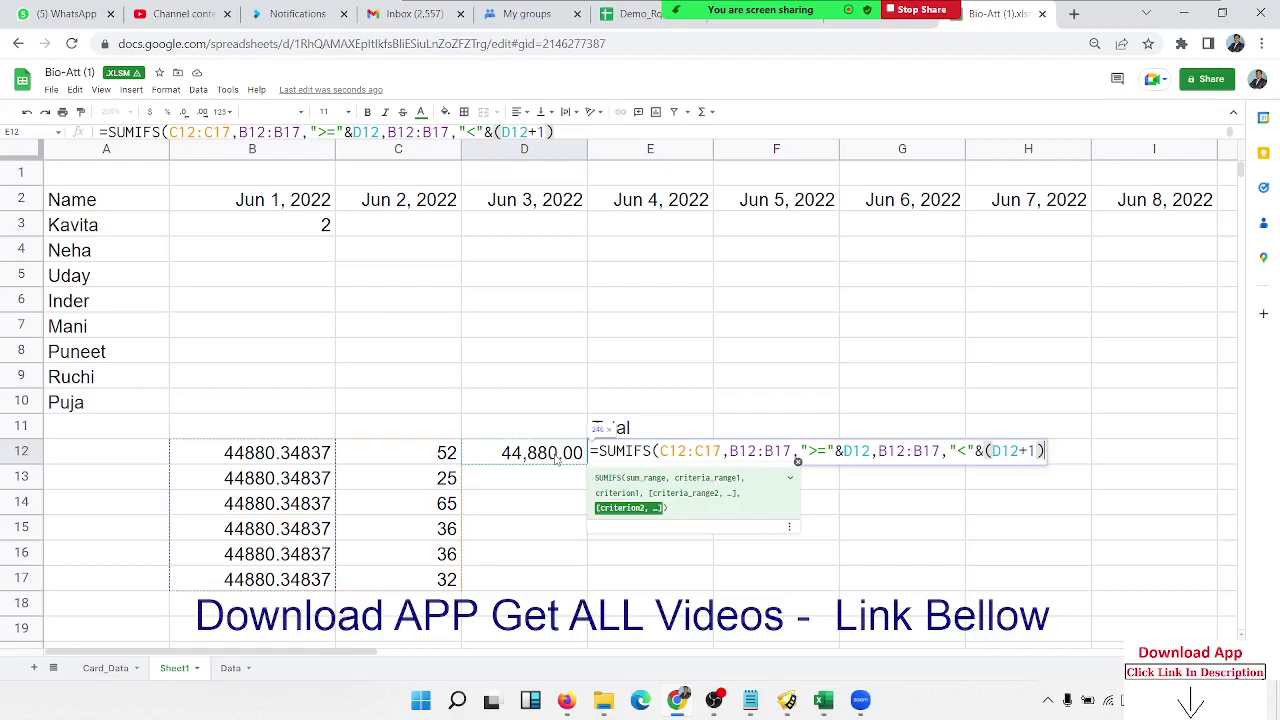
key(Return)
key(Up)
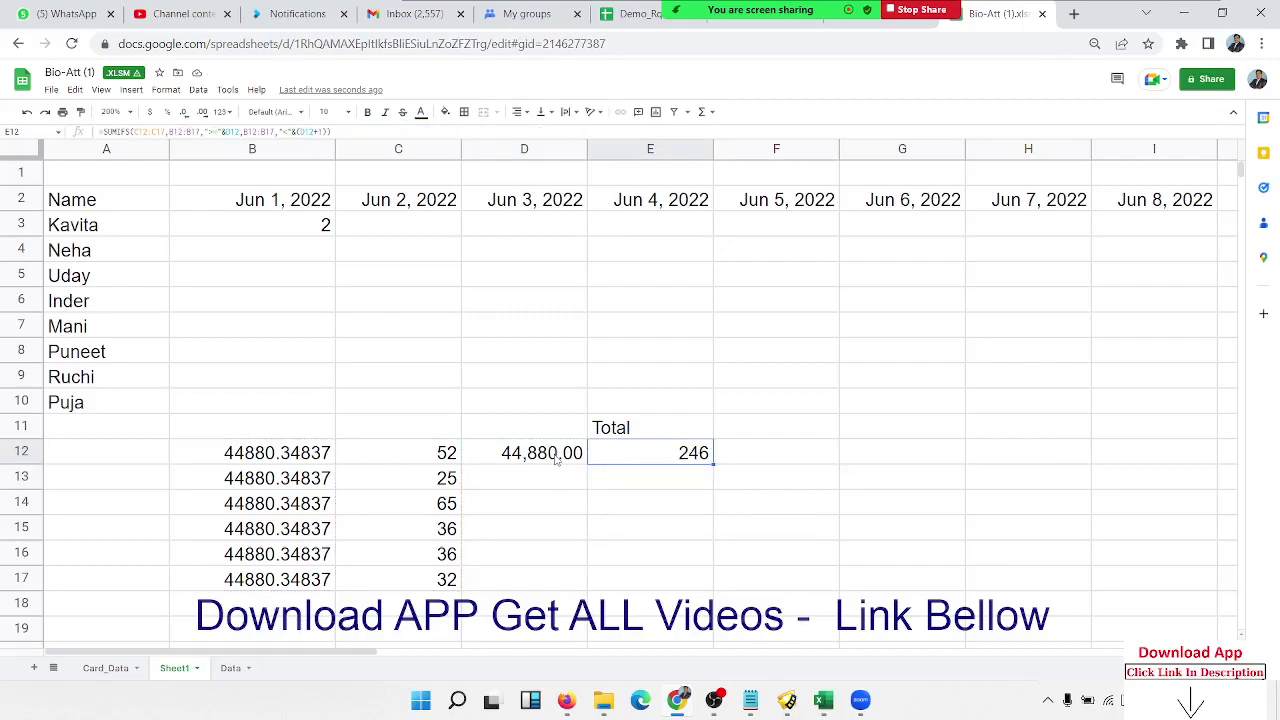
click(312, 226)
double_click(312, 226)
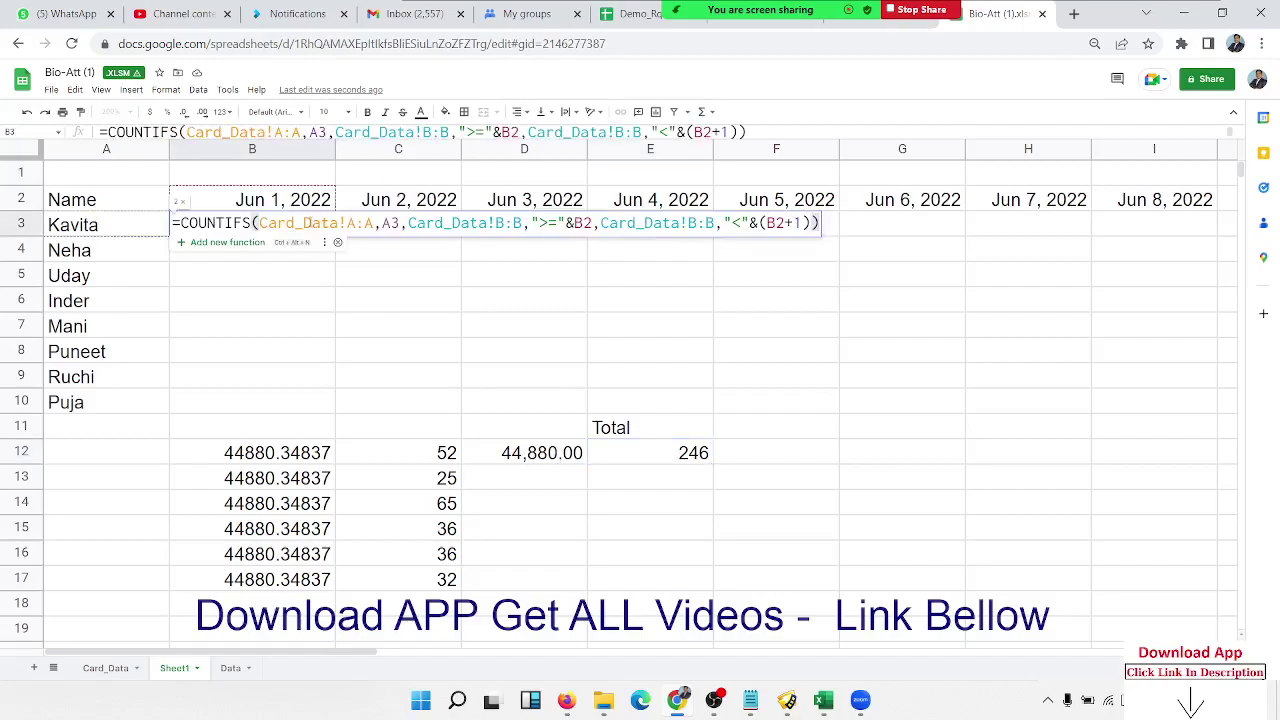
click(403, 223)
drag(401, 224, 262, 226)
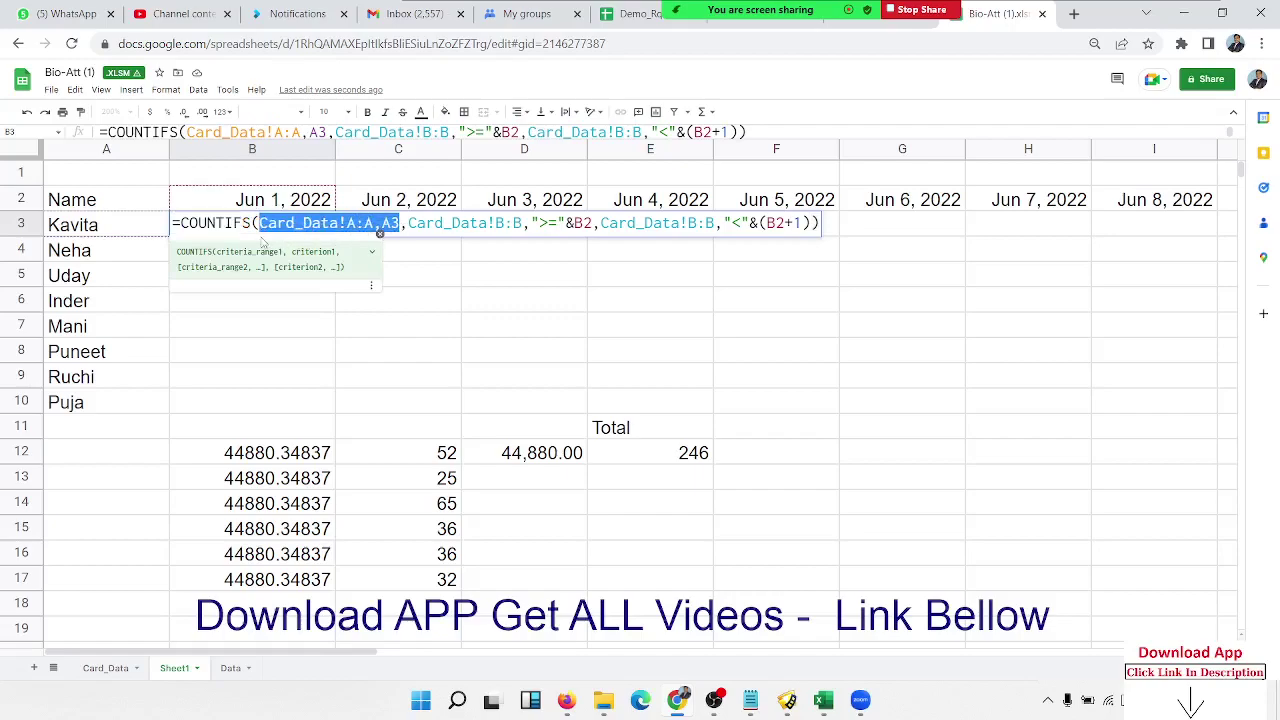
drag(408, 223, 826, 228)
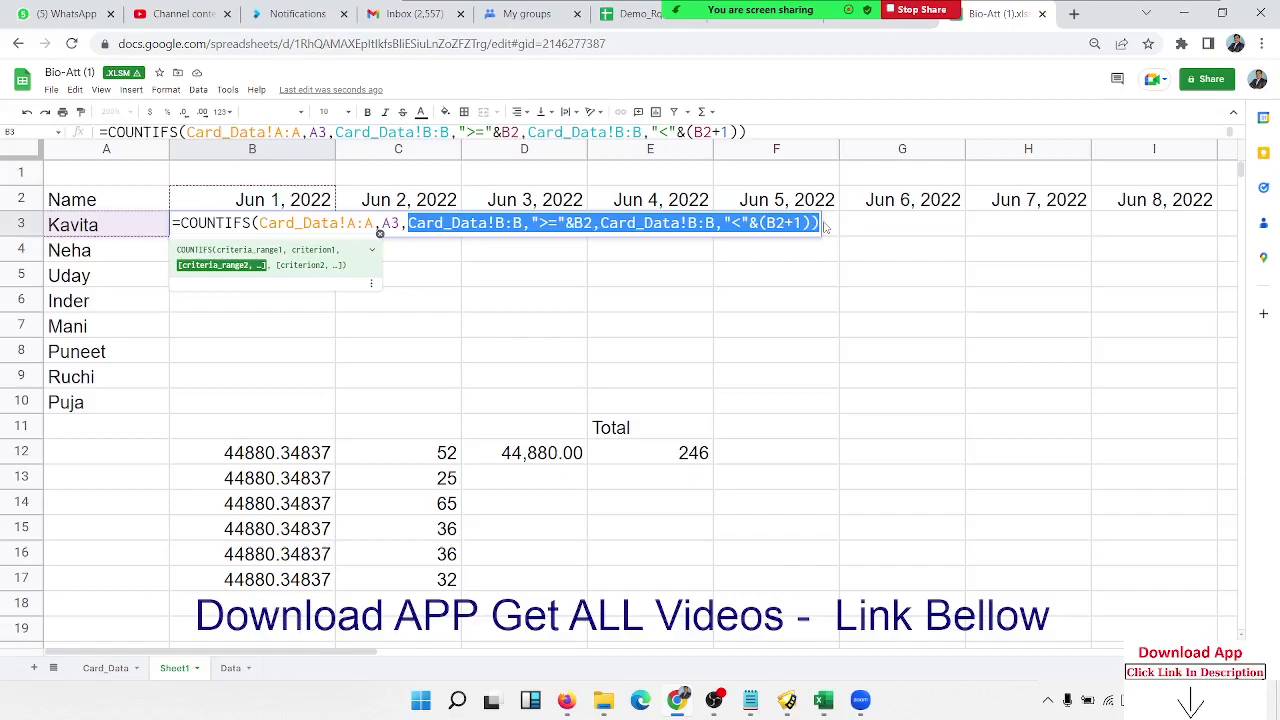
Step: Enter criteria labels >50 in G12 and >80 in G13, then reopen B3's COUNTIFS formula
key(Return)
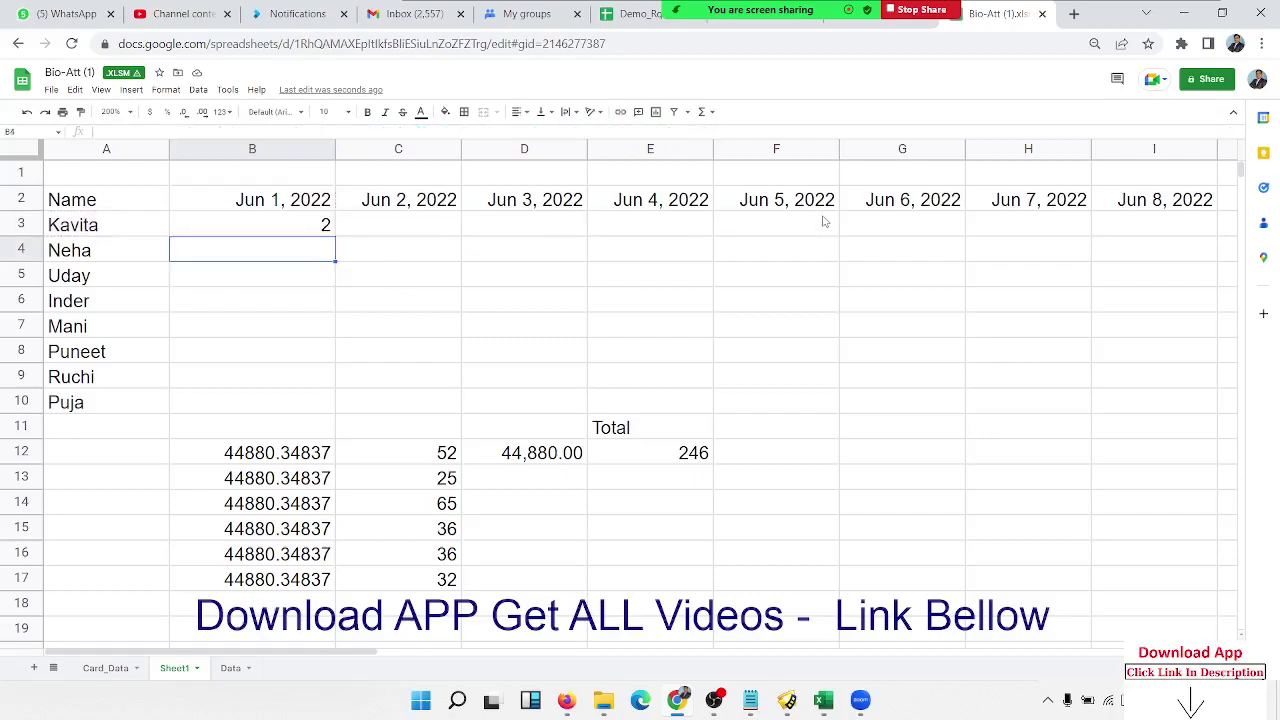
click(893, 454)
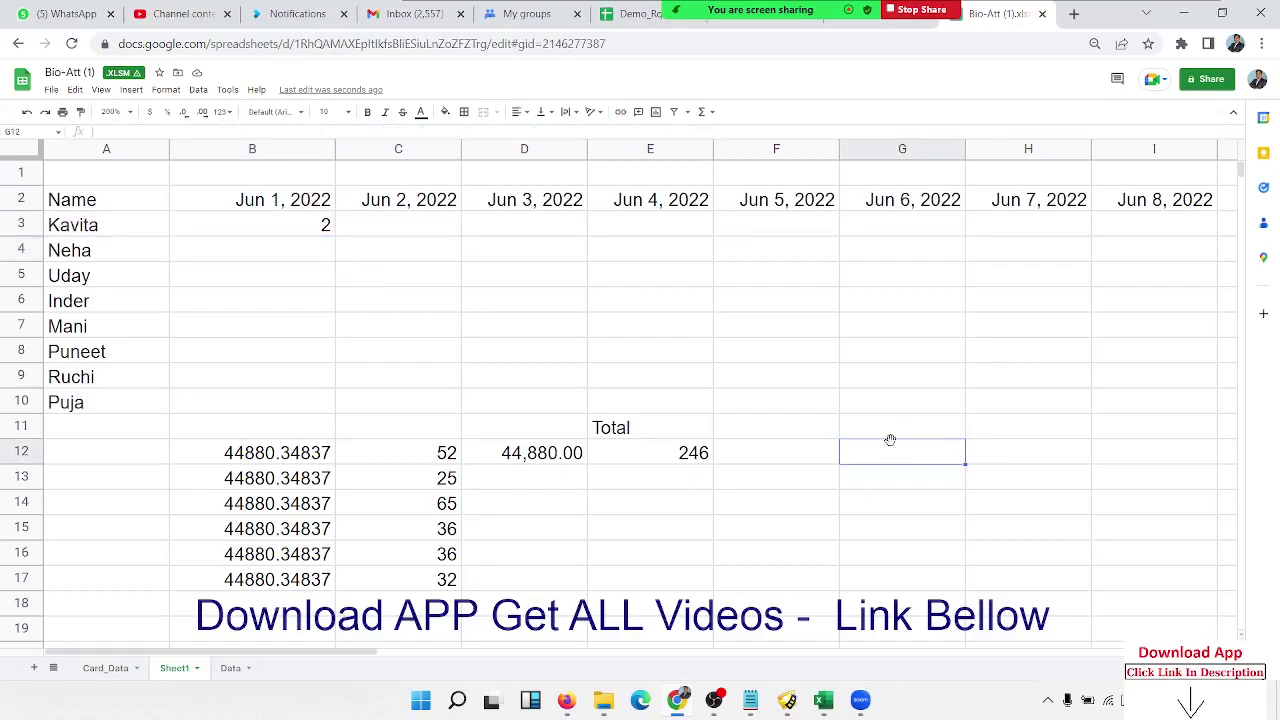
text(>50)
key(Return)
text(>80)
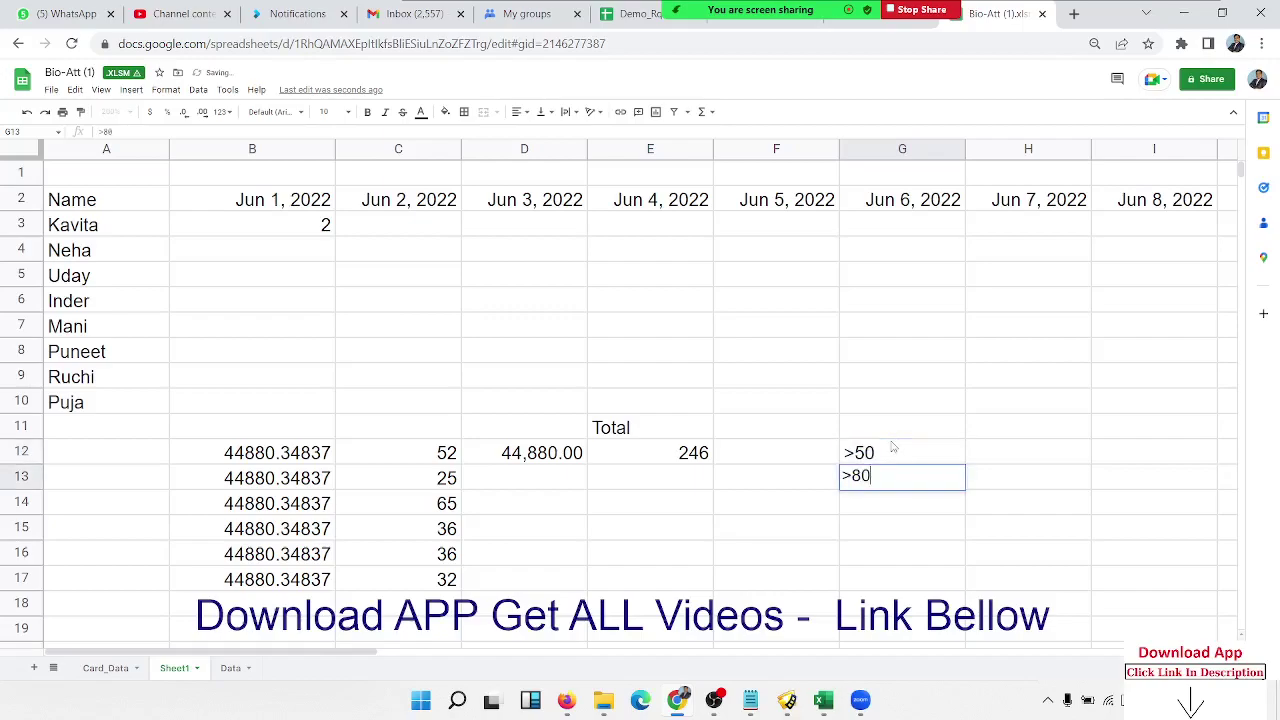
key(Return)
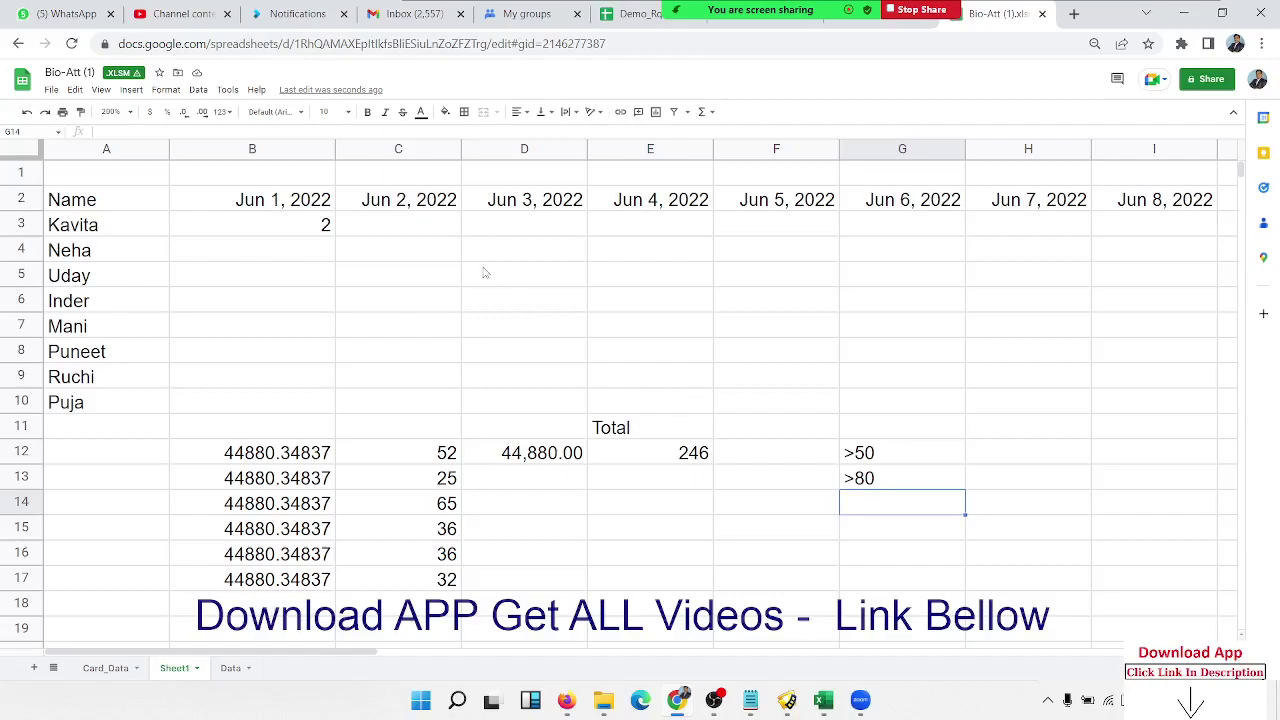
click(314, 232)
double_click(314, 232)
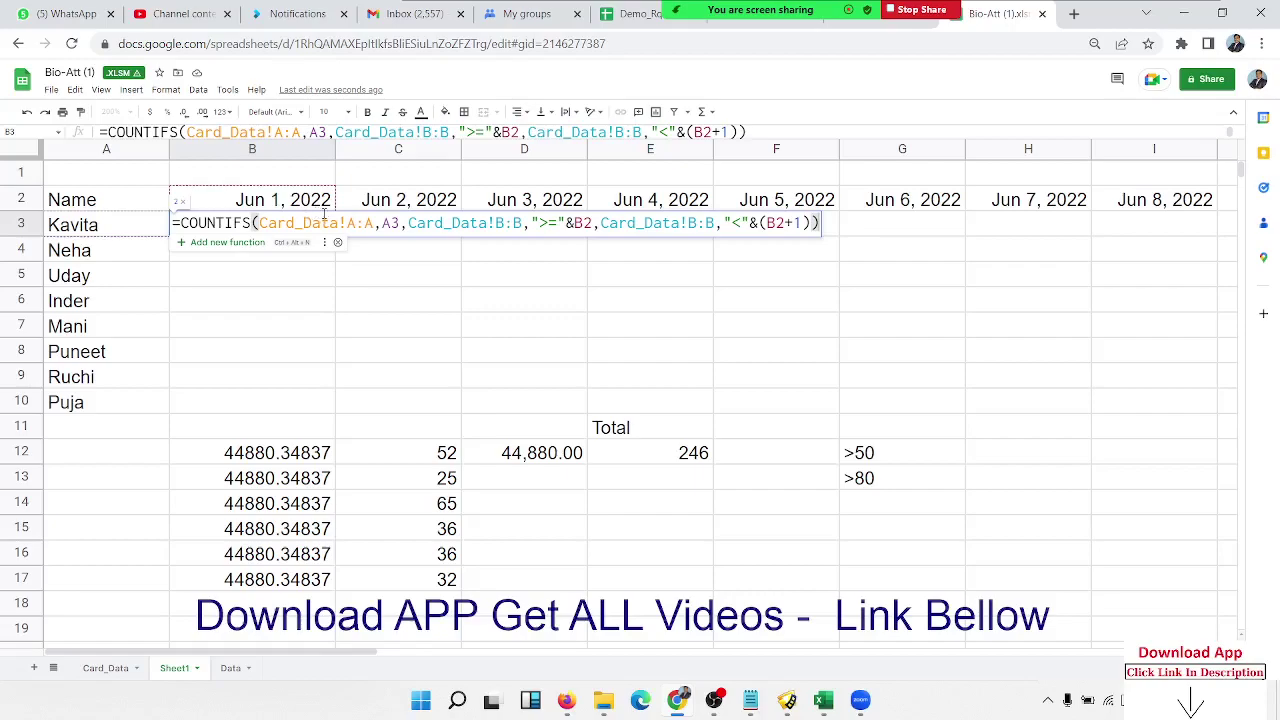
Step: Make the Card_Data!A:A and both Card_Data!B:B ranges absolute in B3's formula
click(363, 224)
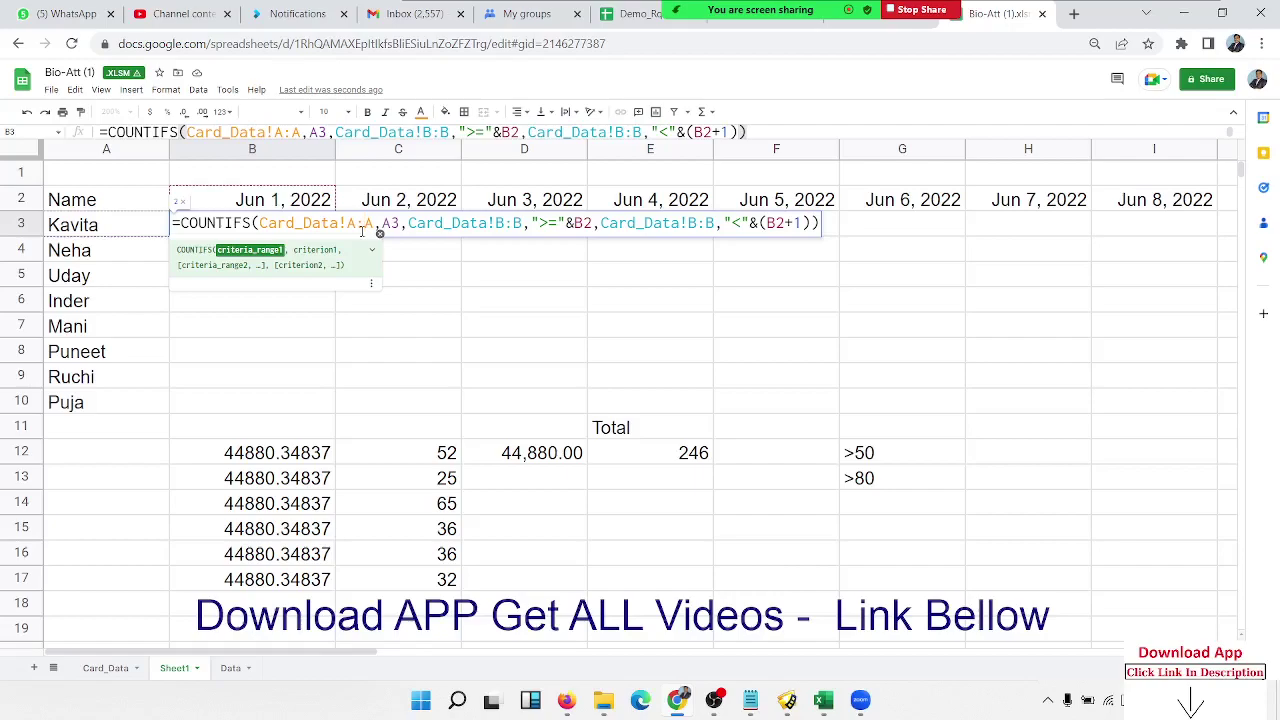
key(F4)
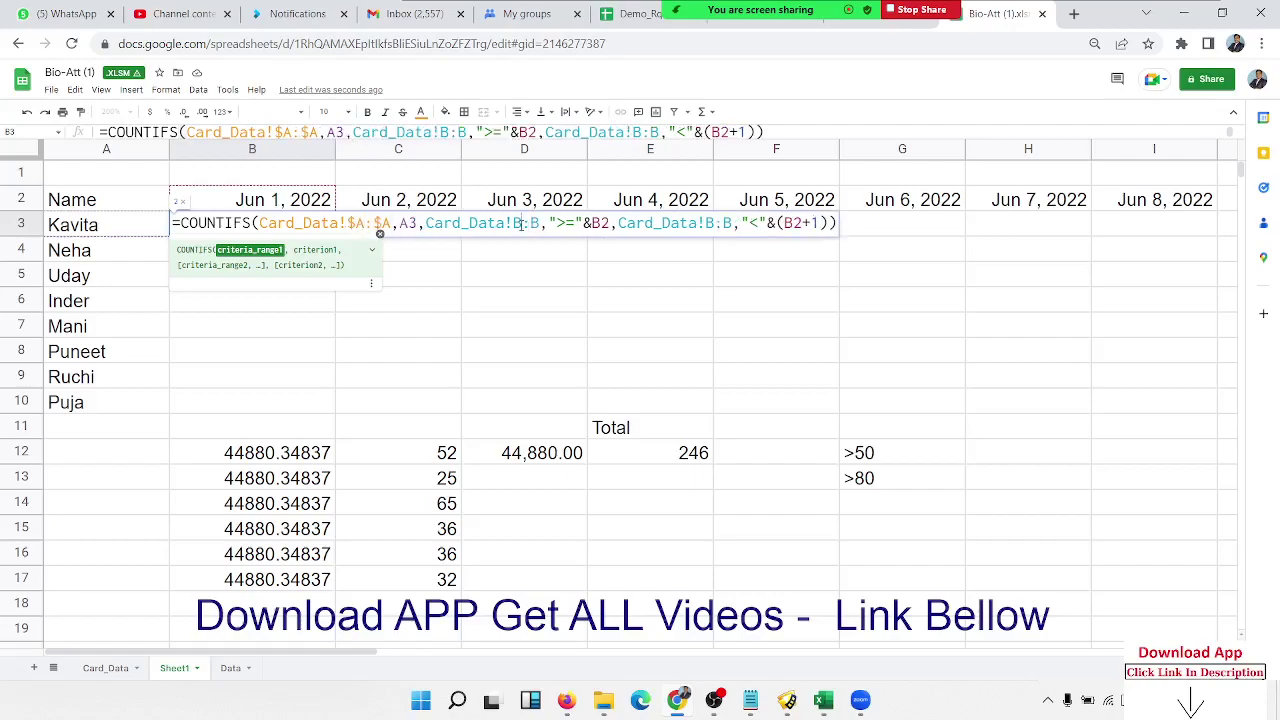
click(521, 224)
key(F4)
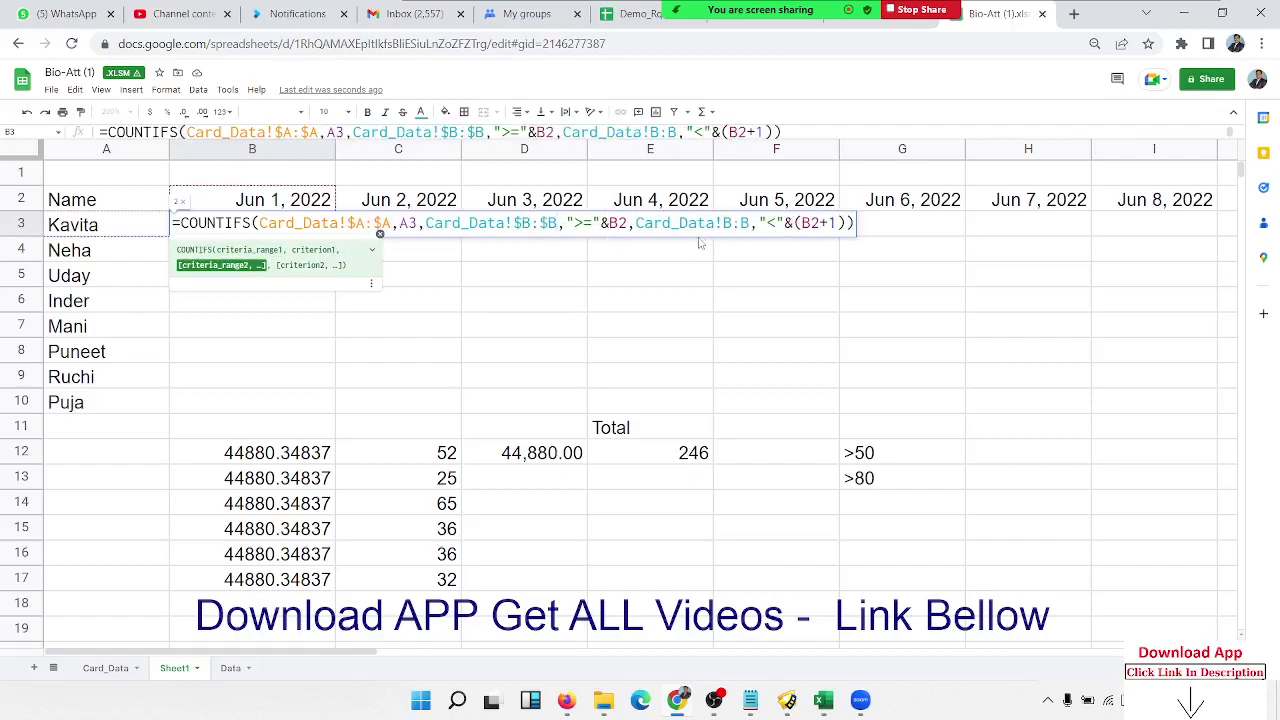
click(728, 224)
key(F4)
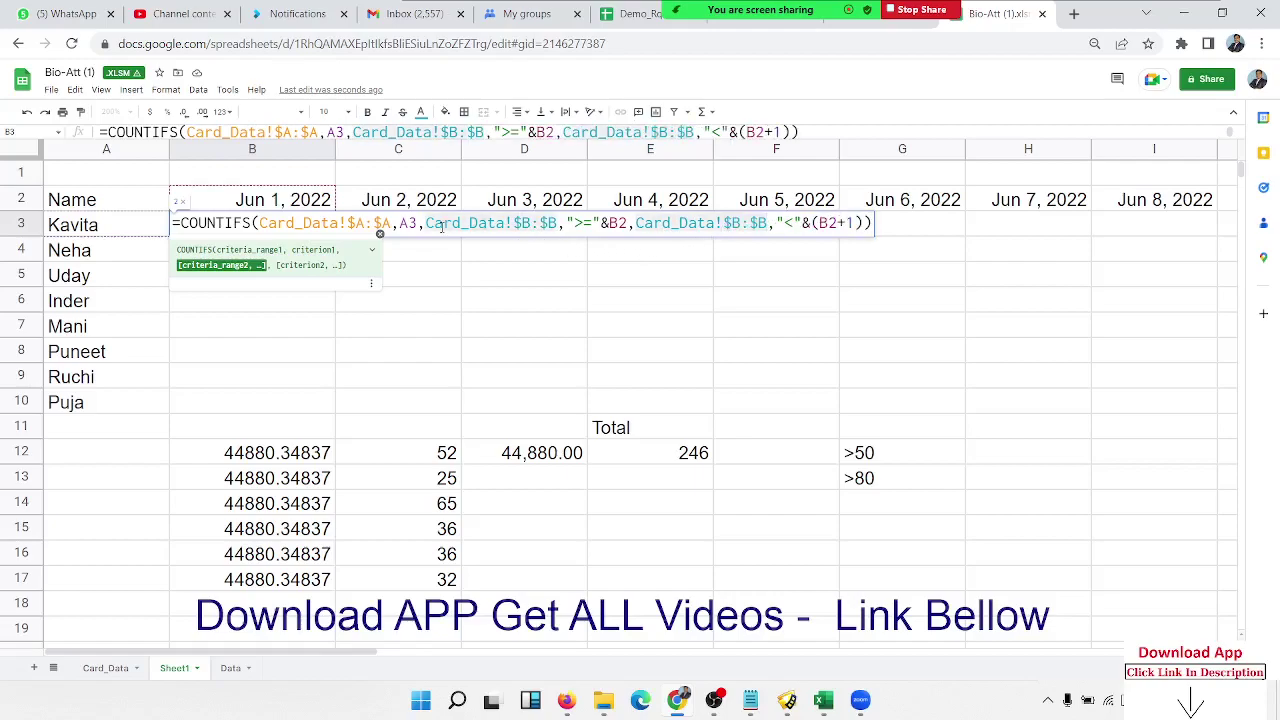
Step: Lock the references as $A3, B$2 and B$2+1, then commit the formula showing 2
click(410, 224)
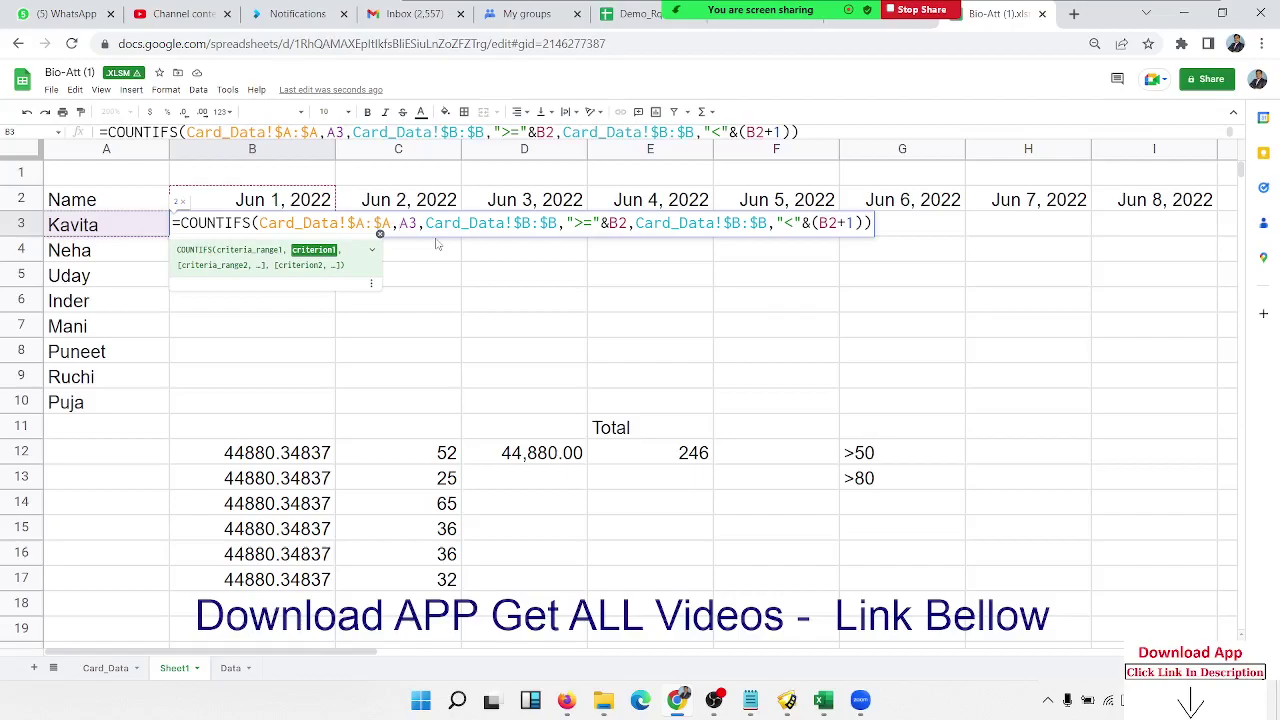
text($)
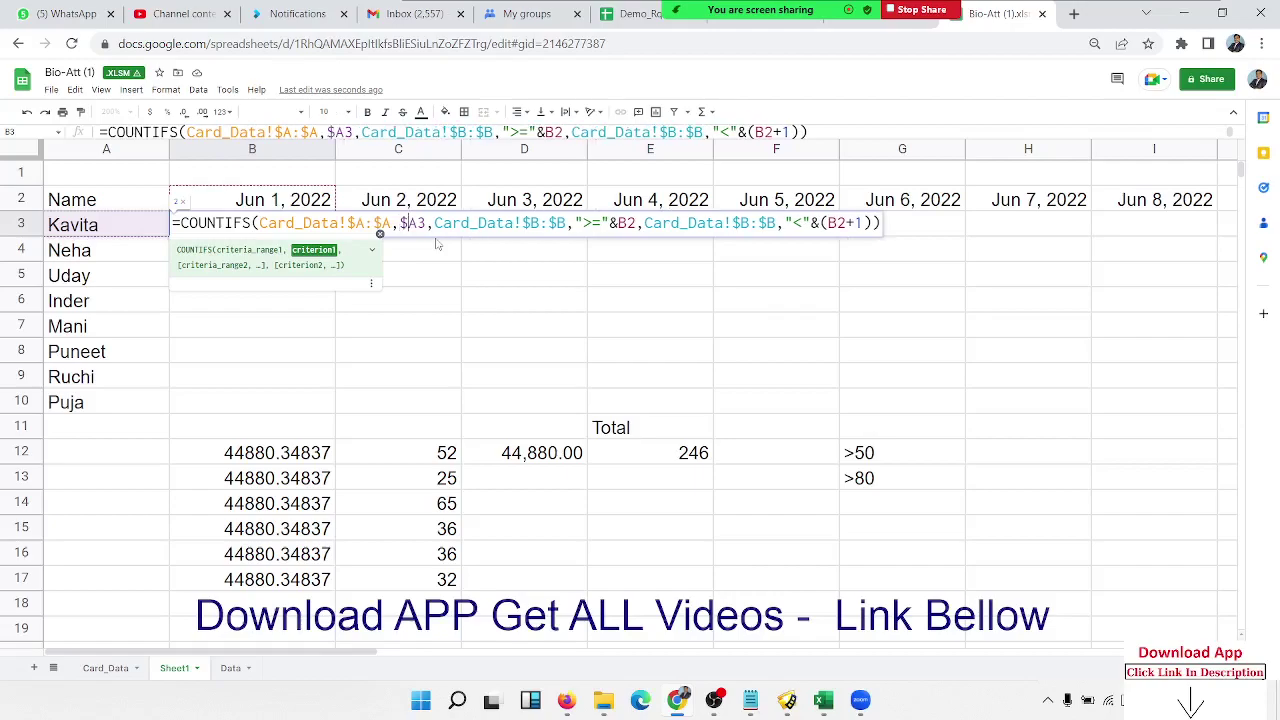
key(Right)
key(Right)
key(Right)
key(Right)
key(Right)
key(Right)
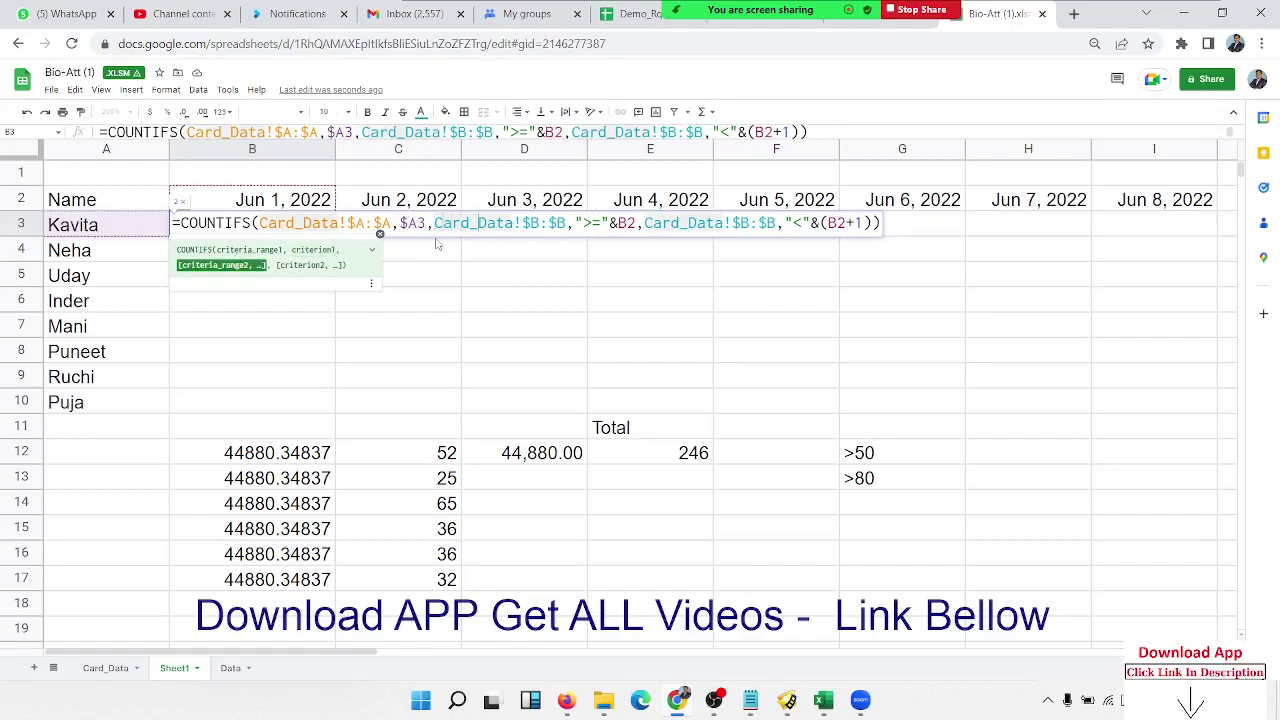
key(Right)
key(Right)
key(Right)
key(Right)
key(Right)
key(Right)
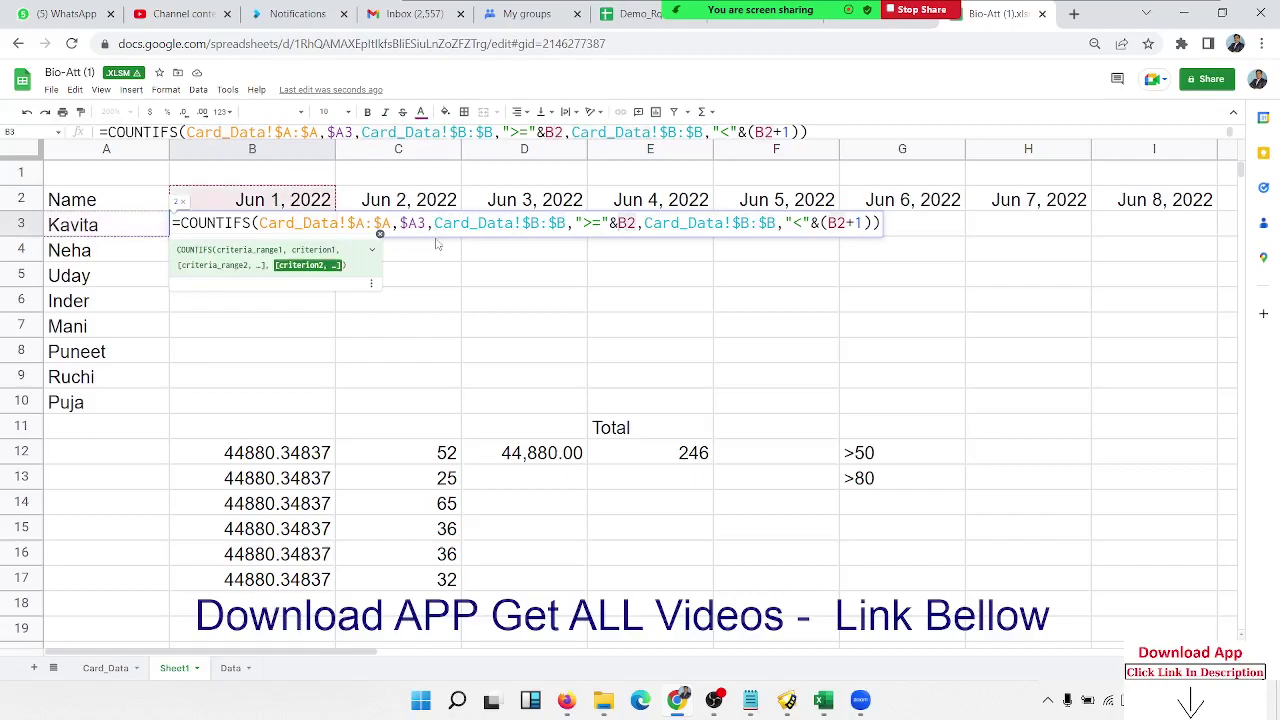
key(Left)
text($)
key(Right)
key(Right)
key(Right)
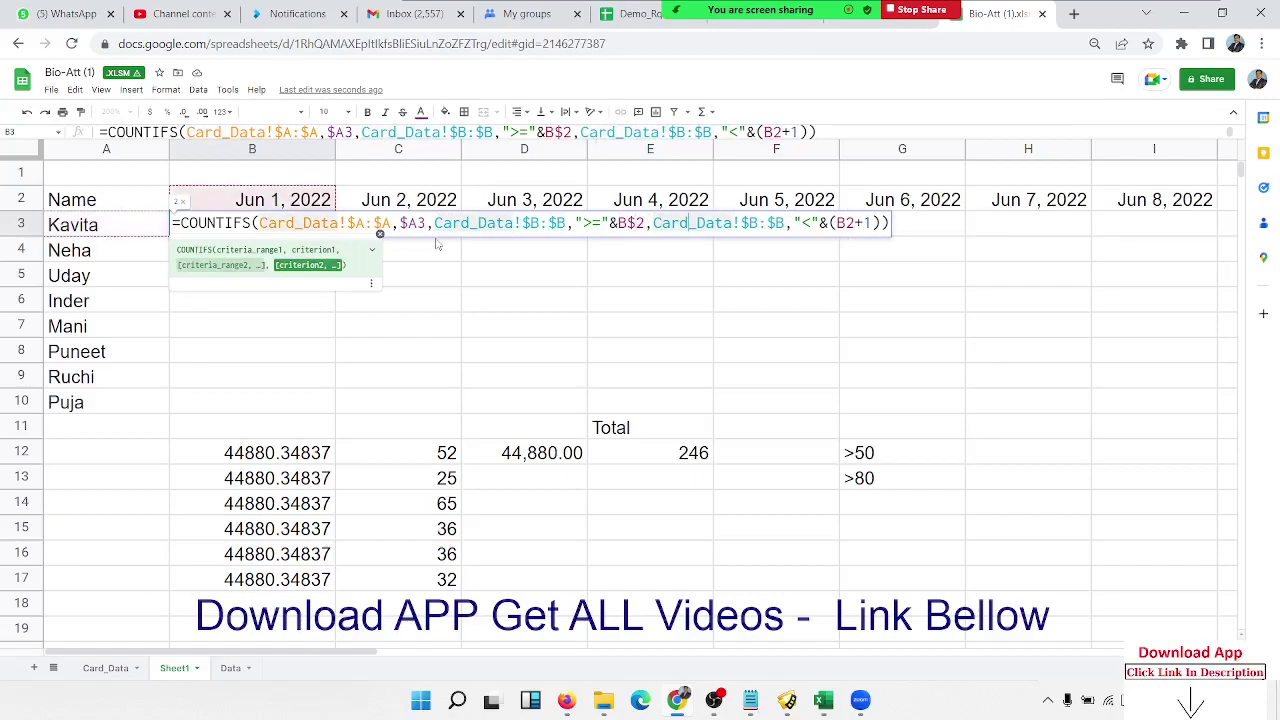
key(Right)
key(Right)
key(Right)
key(Right)
key(Right)
key(Right)
key(Right)
key(Right)
key(Right)
key(Right)
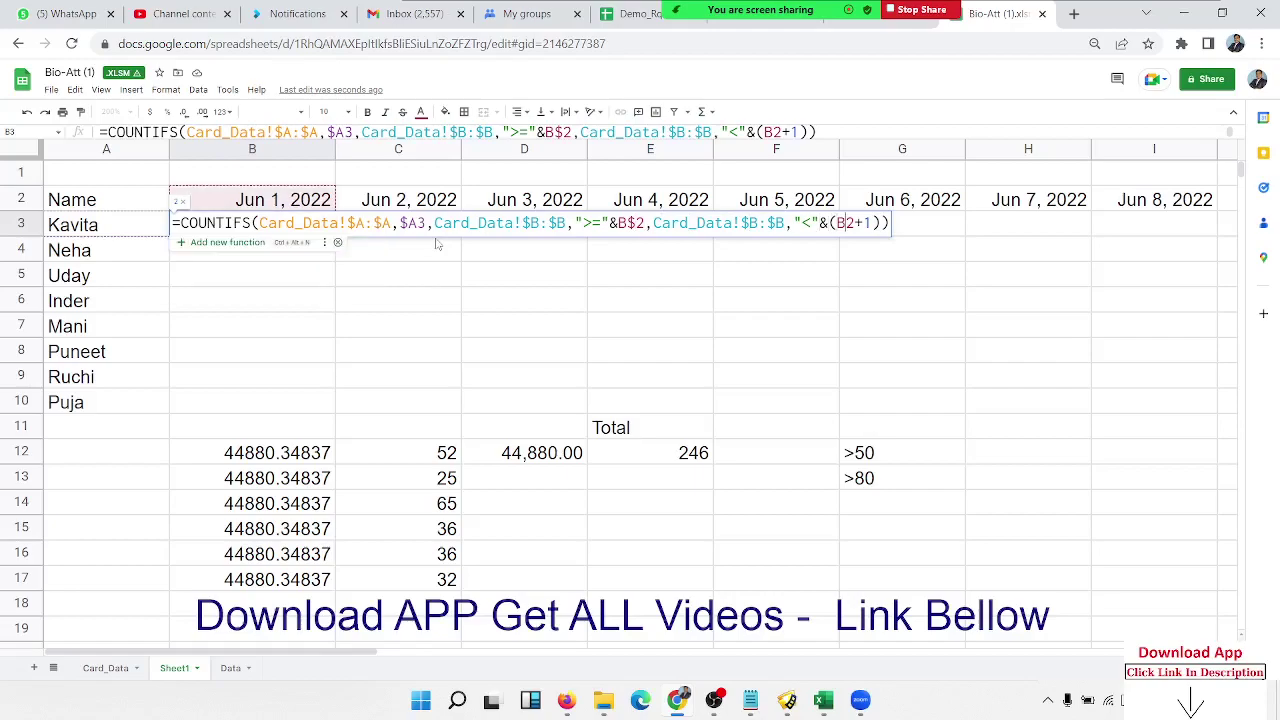
text($)
key(Return)
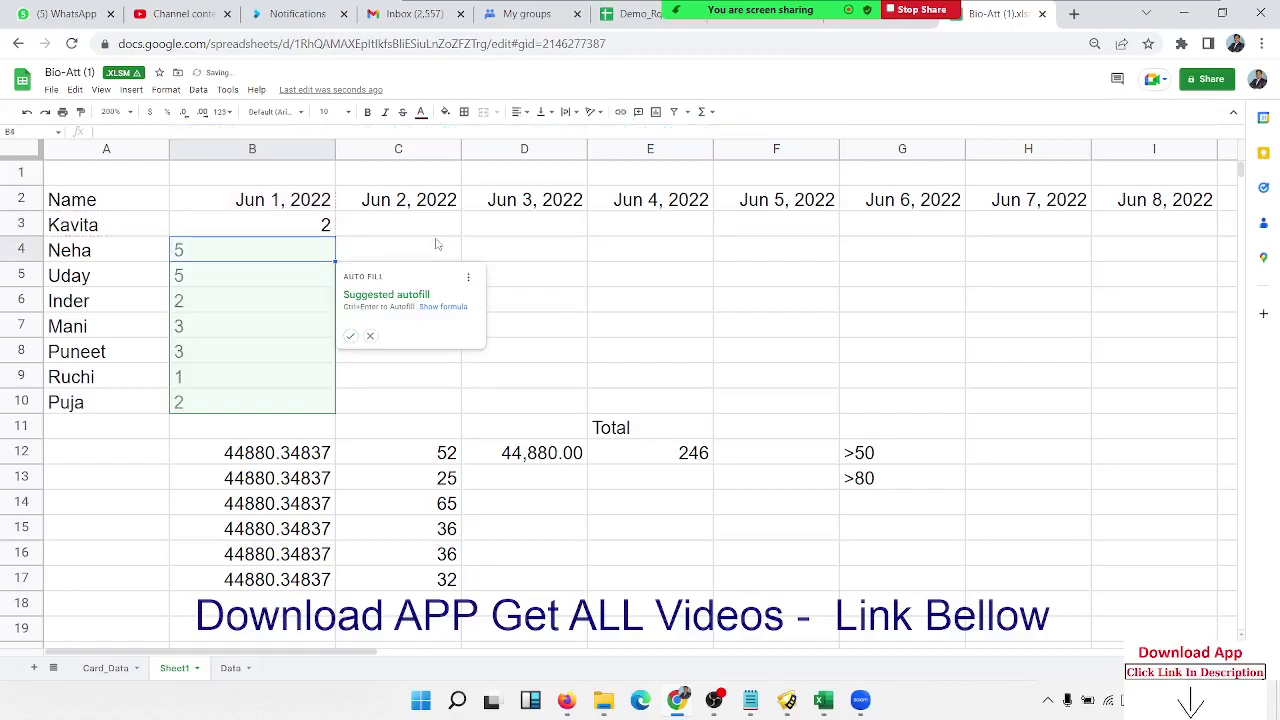
Step: Fill B3's COUNTIFS down through Puja in row 10 and across to the Jun 30, 2022 column
click(350, 336)
mouse_move(308, 230)
mouse_down()
mouse_move(318, 410)
mouse_move(1153, 430)
mouse_up()
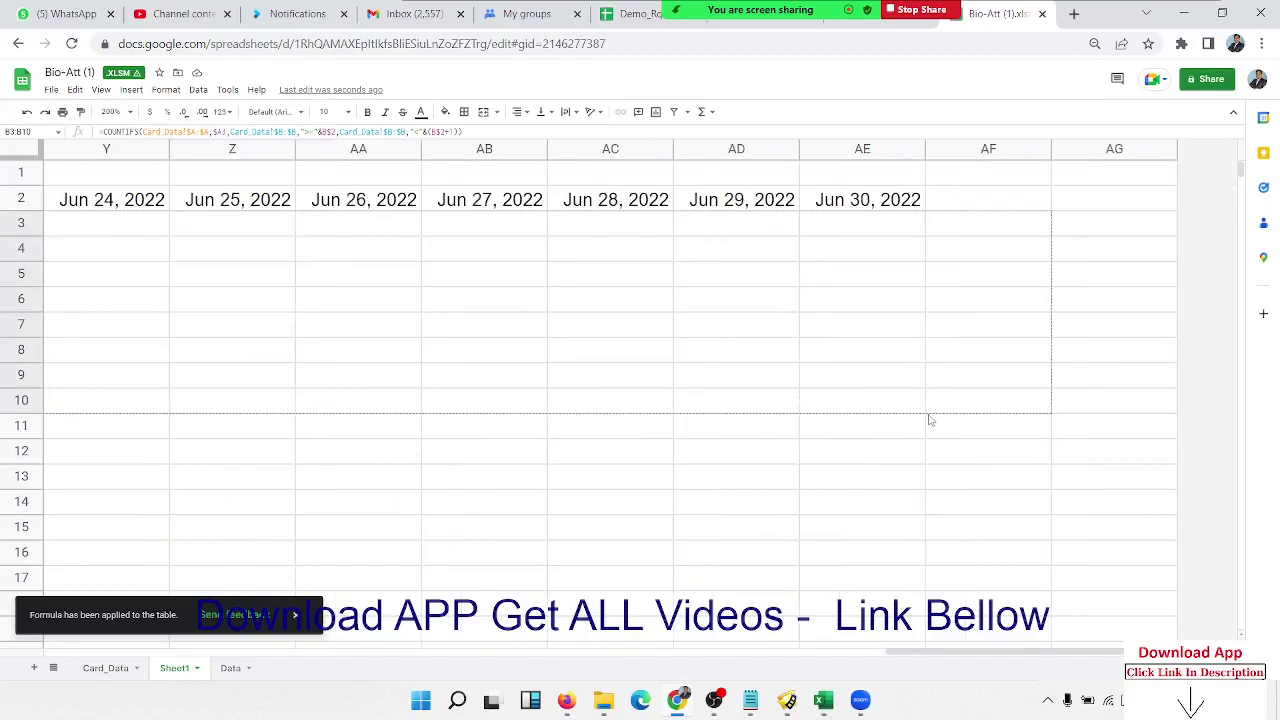
drag(1153, 430, 916, 411)
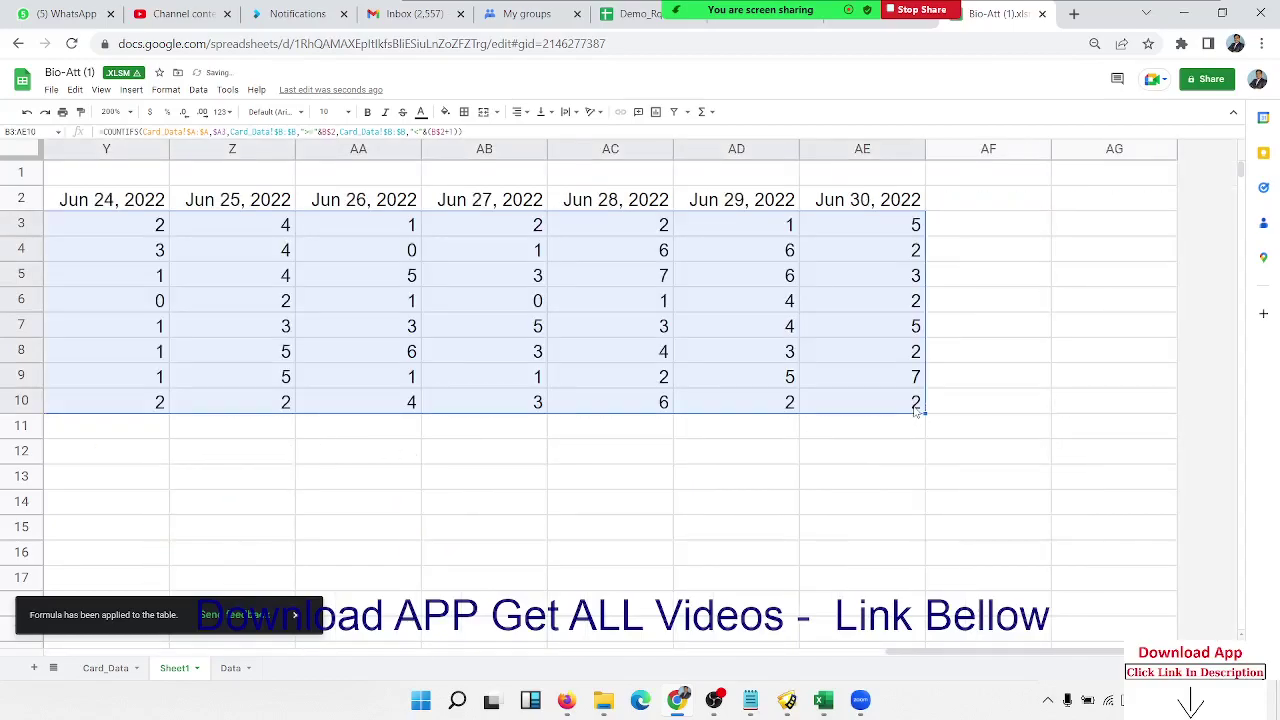
key(ctrl+BackSpace)
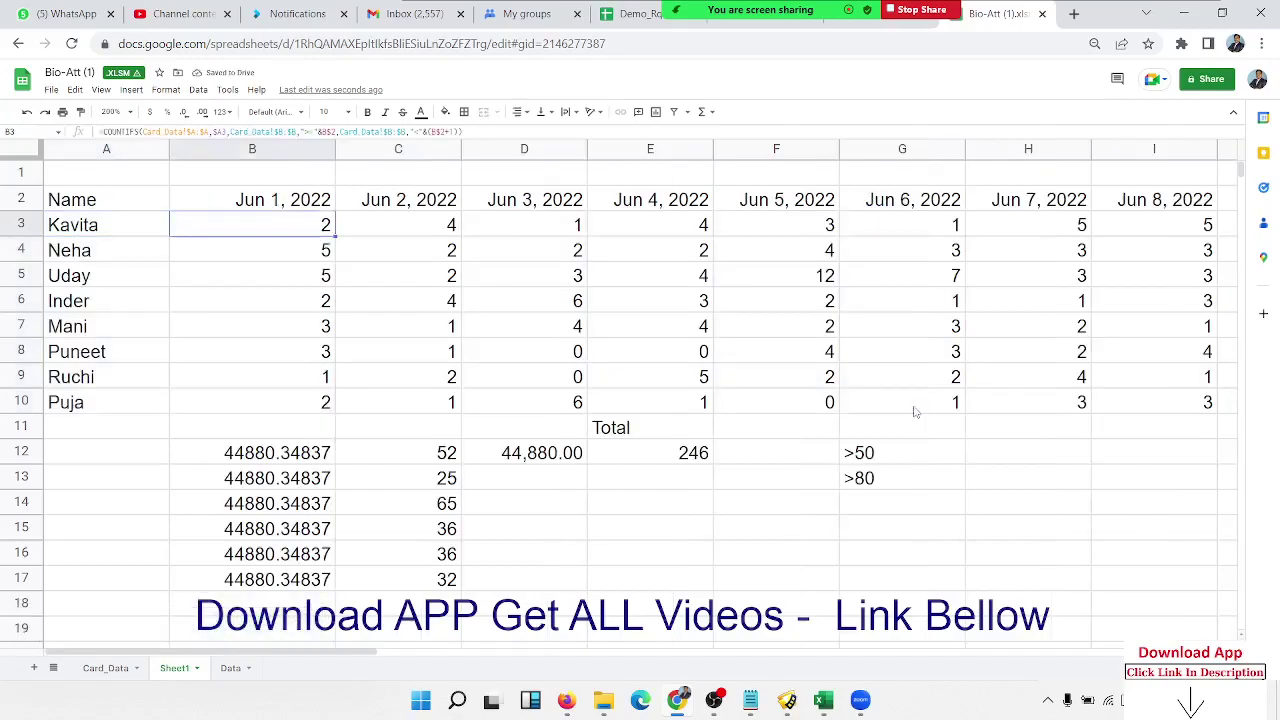
key(ctrl+shift+Right)
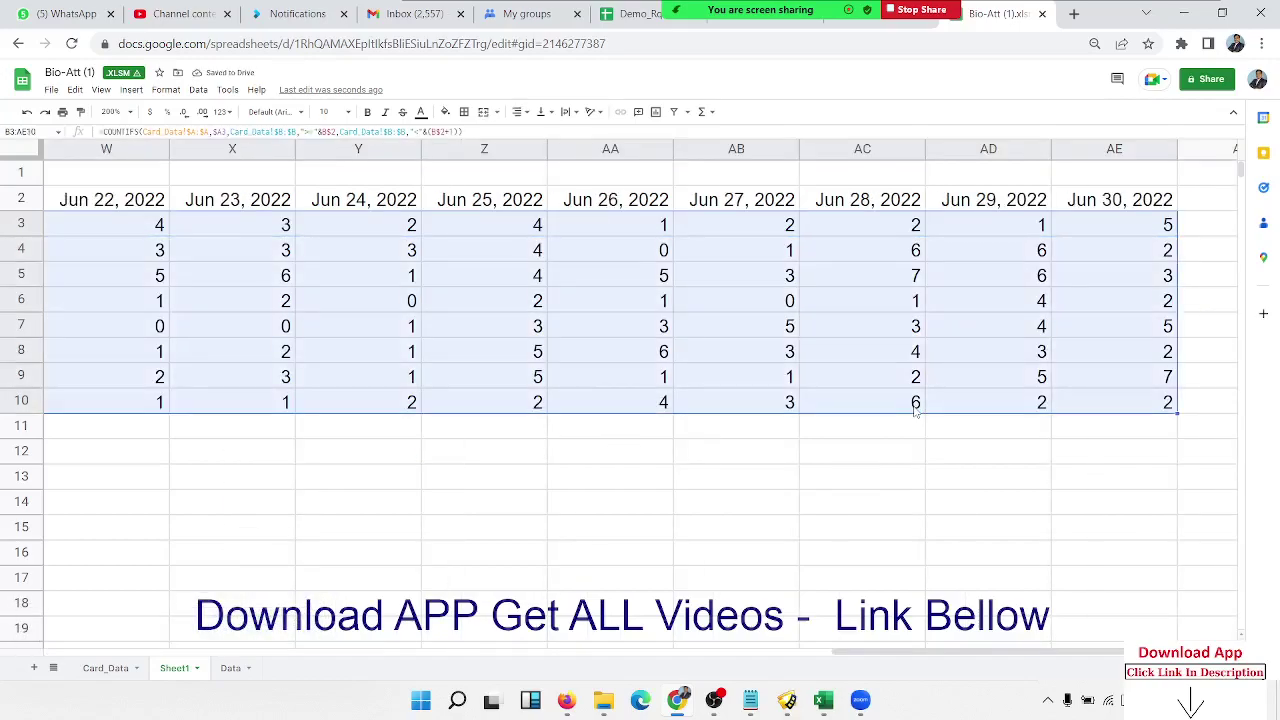
key(Home)
key(Right)
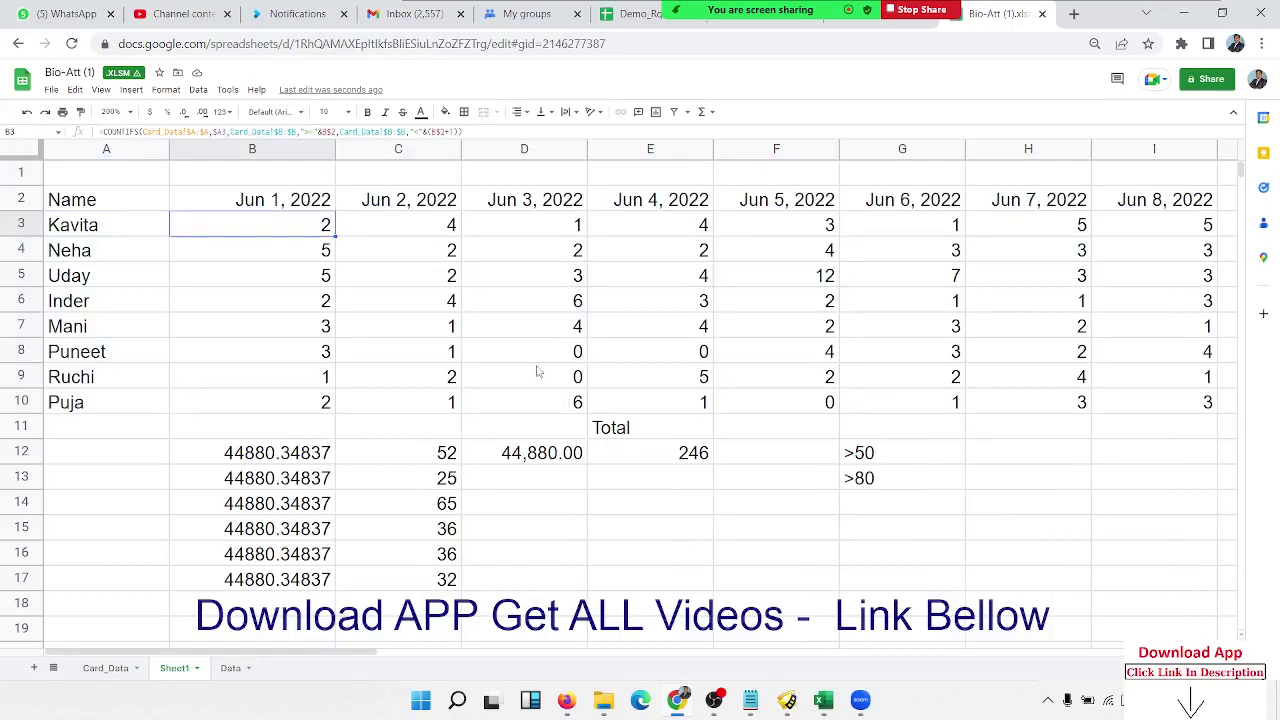
key(Up)
key(Down)
text(P)
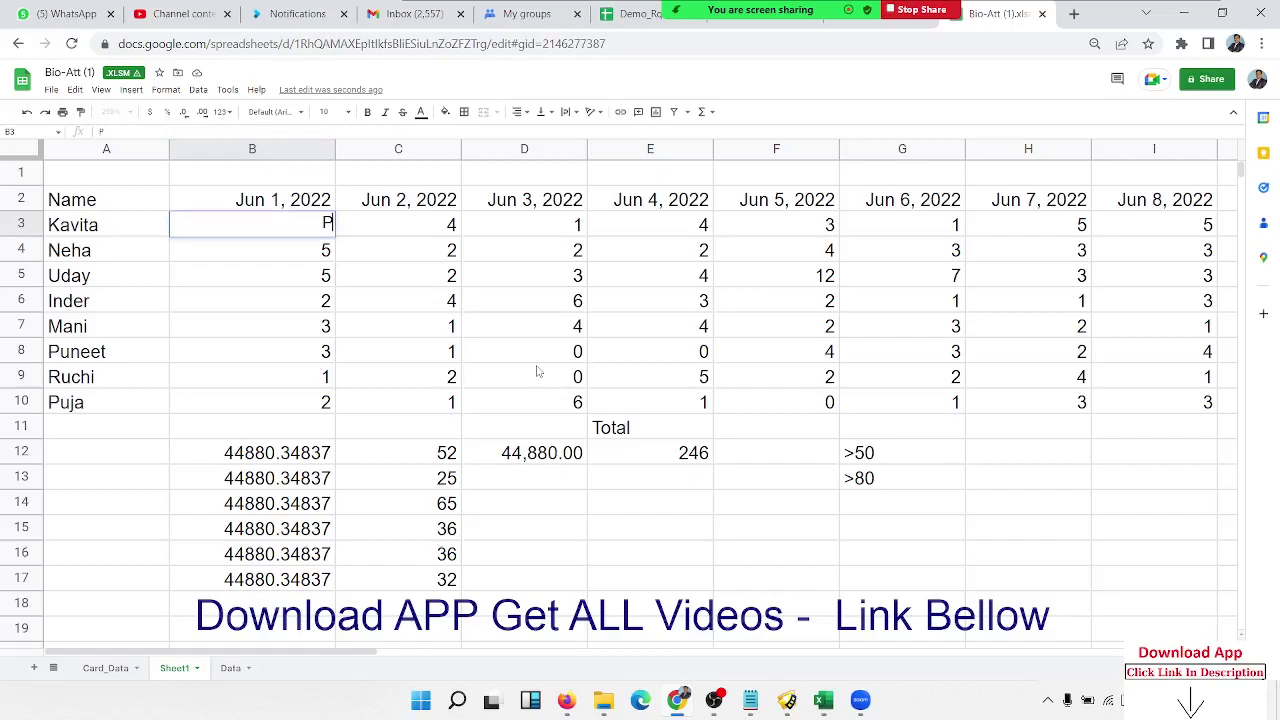
key(Escape)
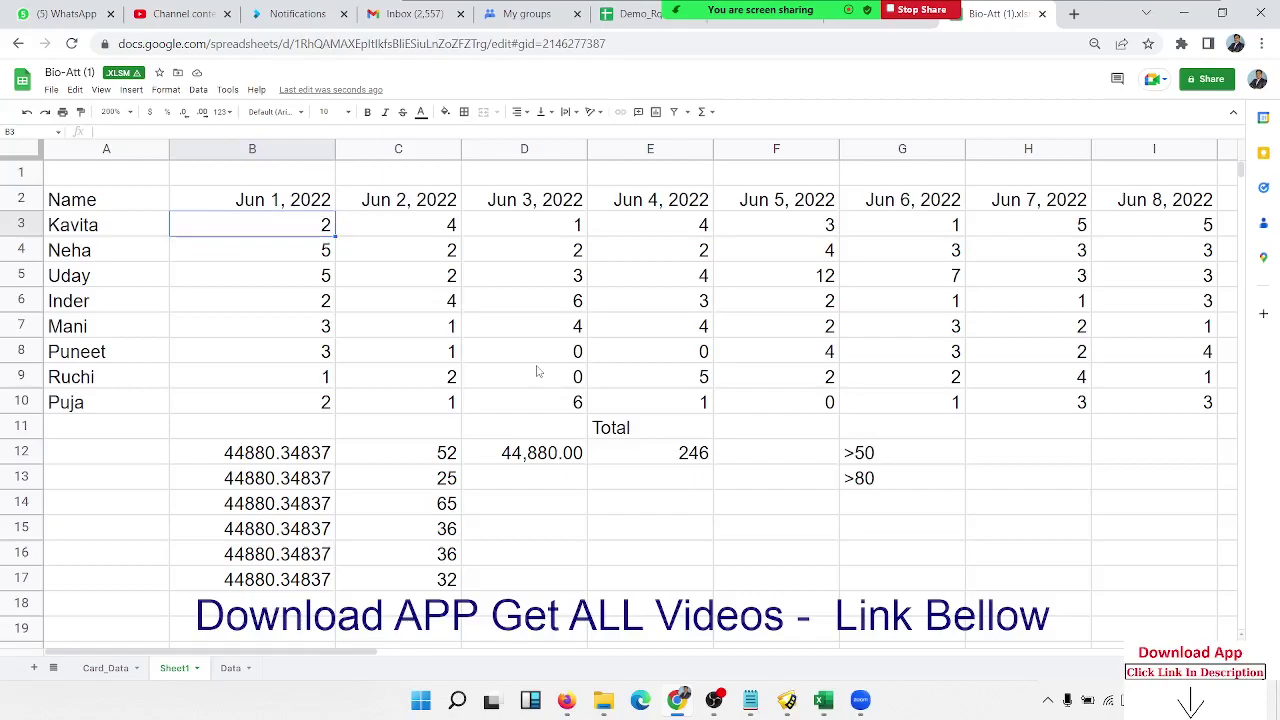
Step: Apply the custom number format "P";"A" to the whole grid B3:AE10
key(ctrl+shift+Right)
key(ctrl+shift+Down)
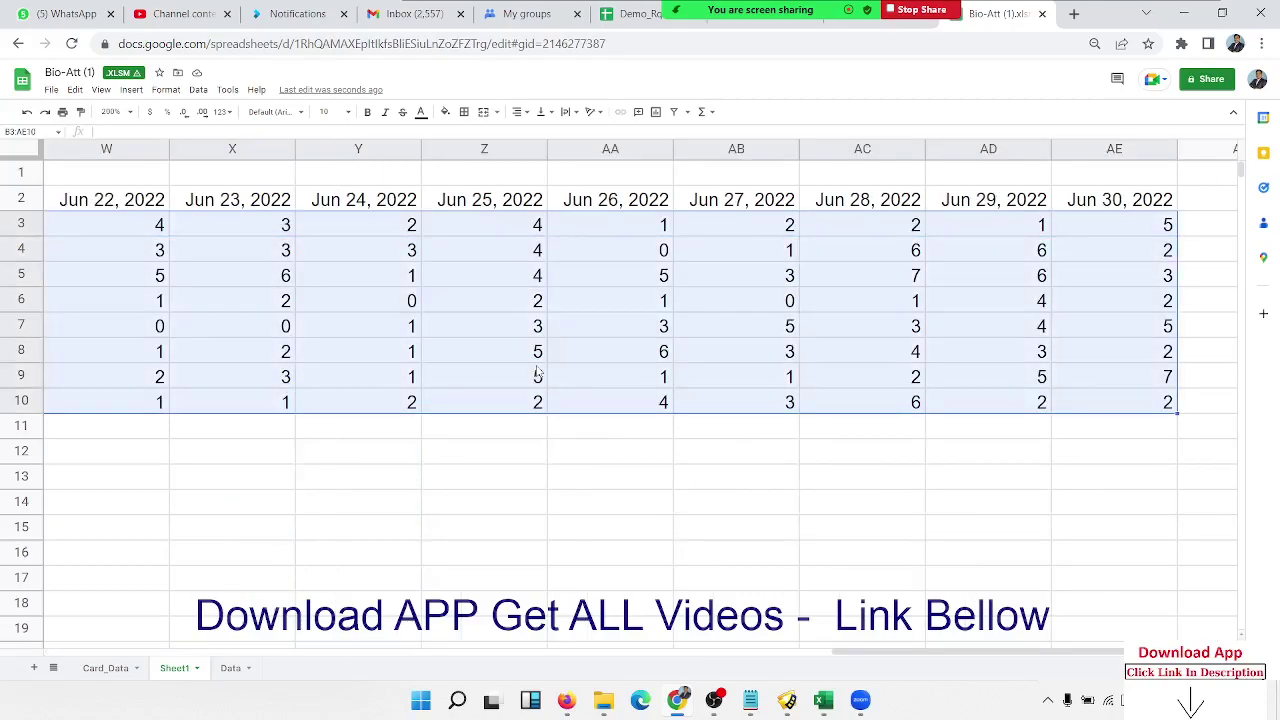
click(174, 95)
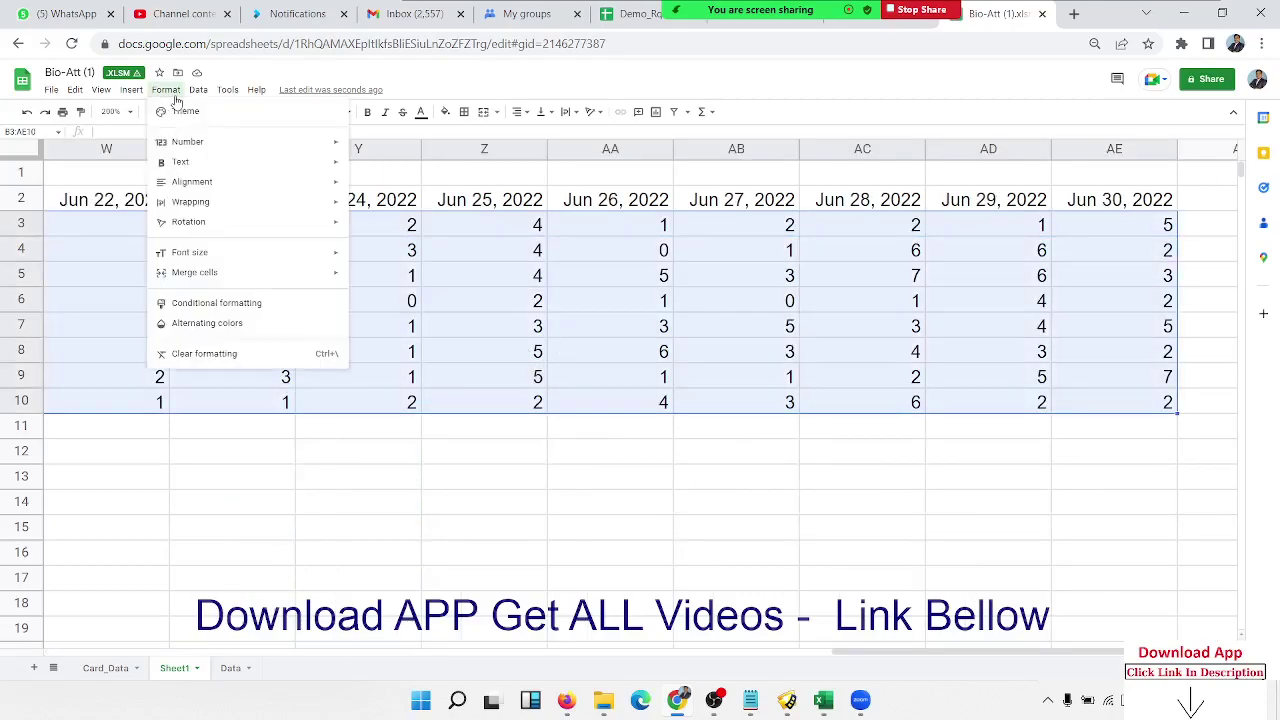
mouse_move(187, 141)
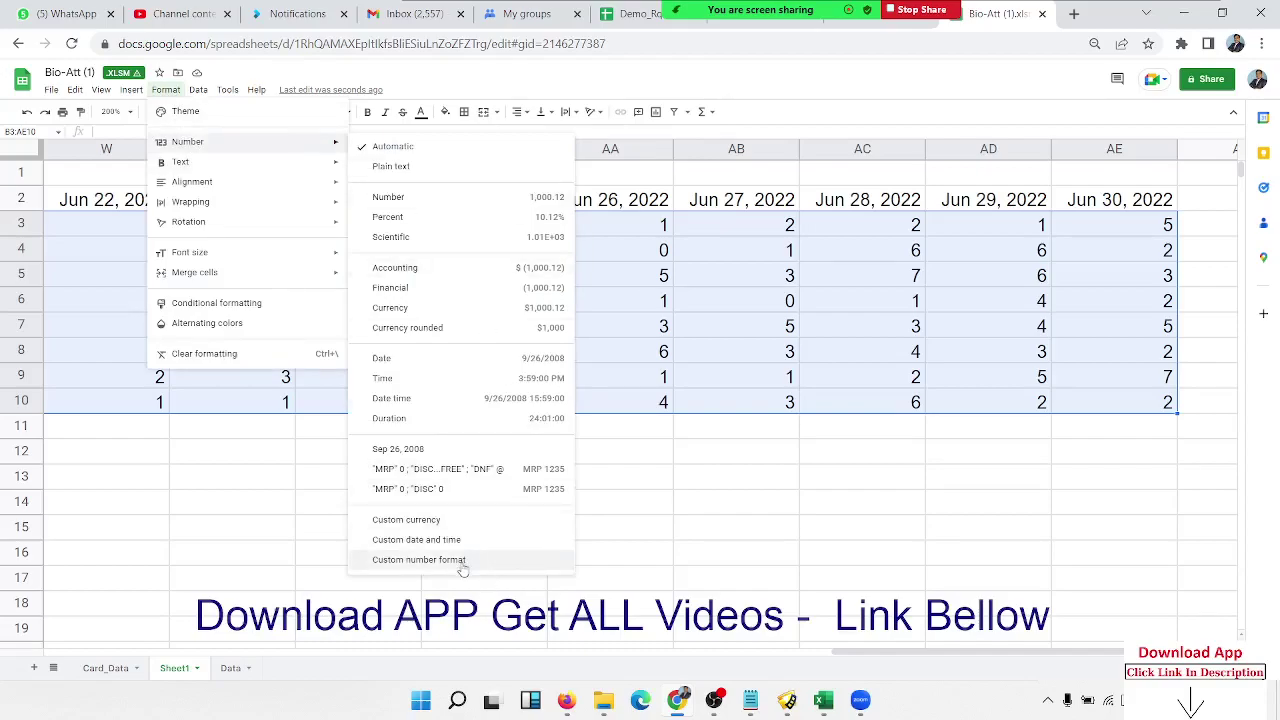
click(463, 560)
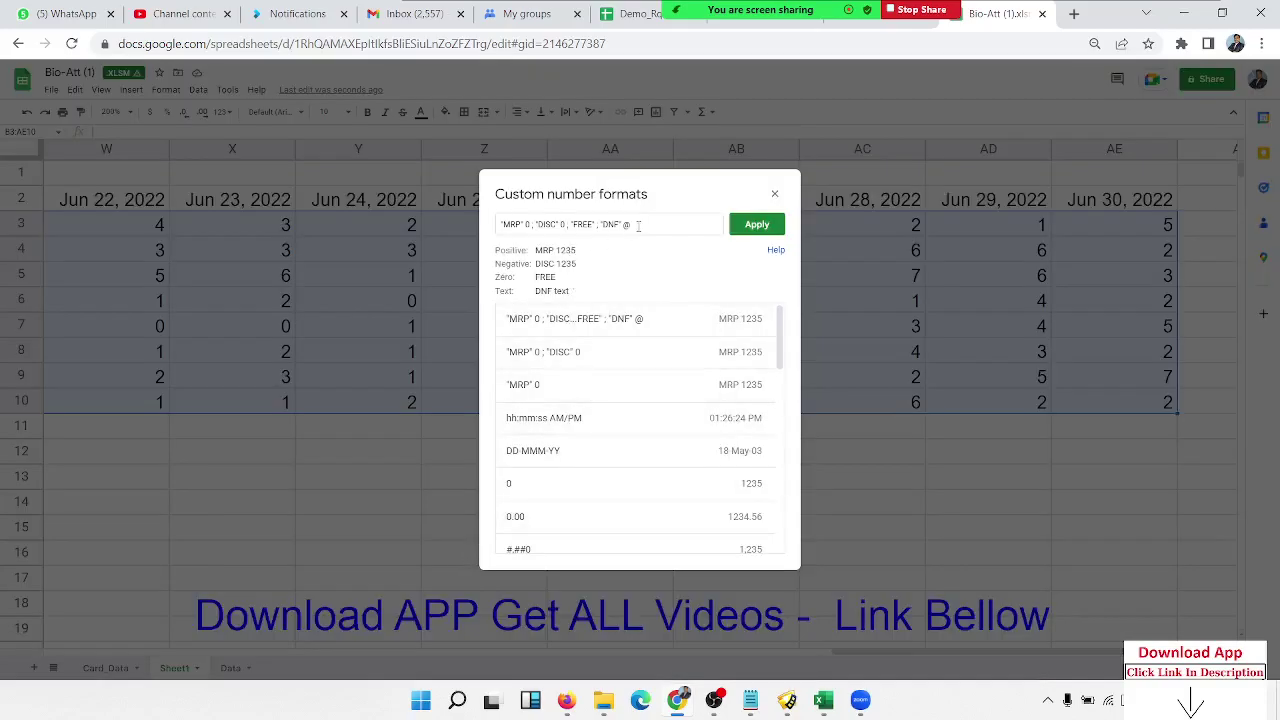
drag(638, 225, 439, 228)
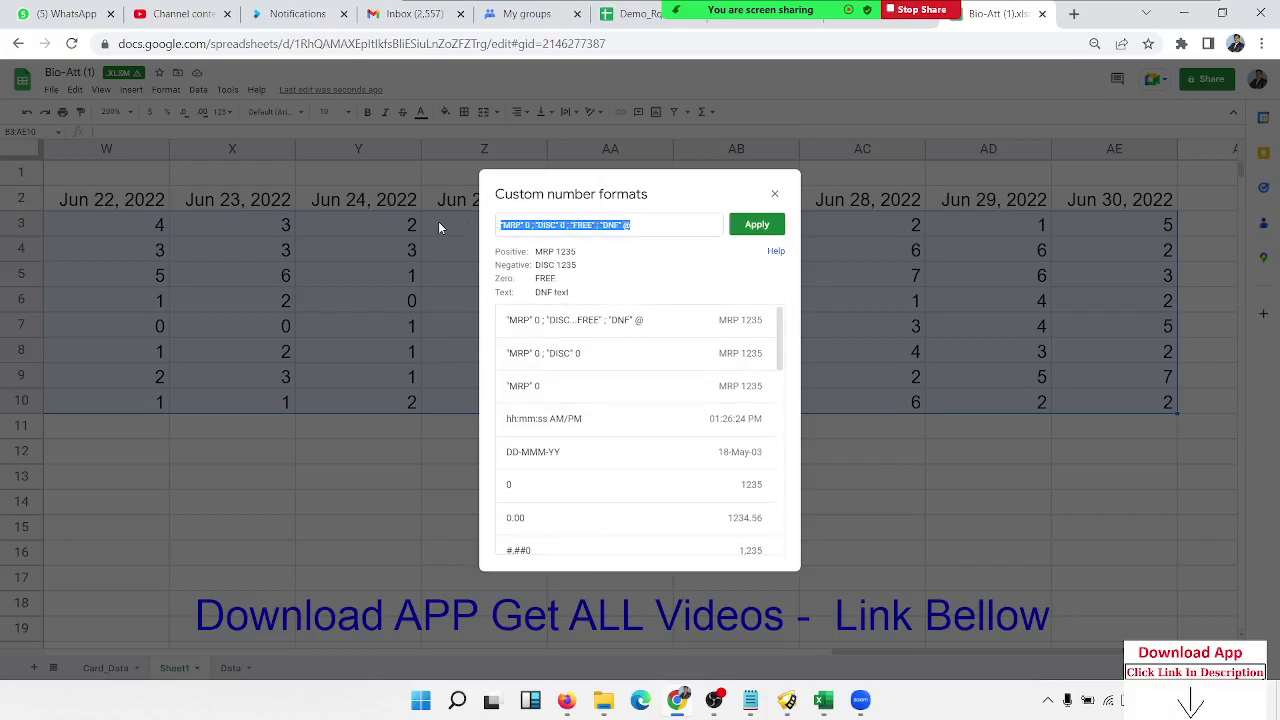
key(BackSpace)
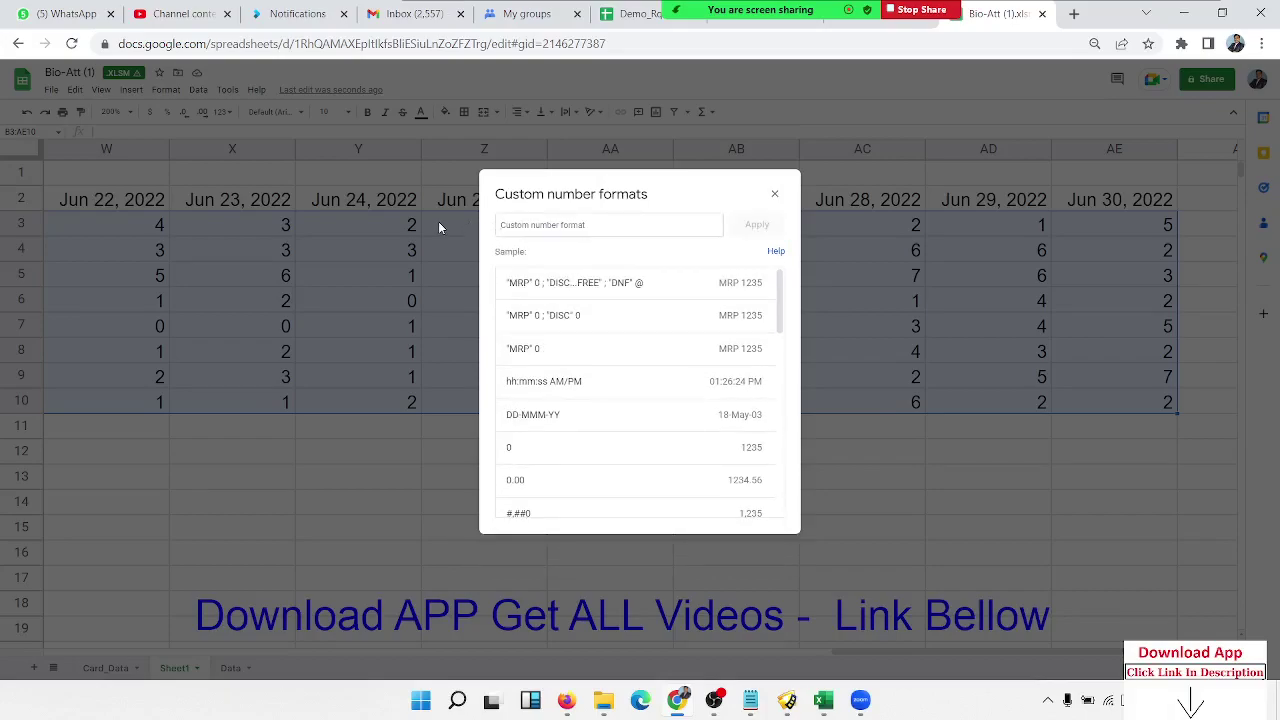
text("P")
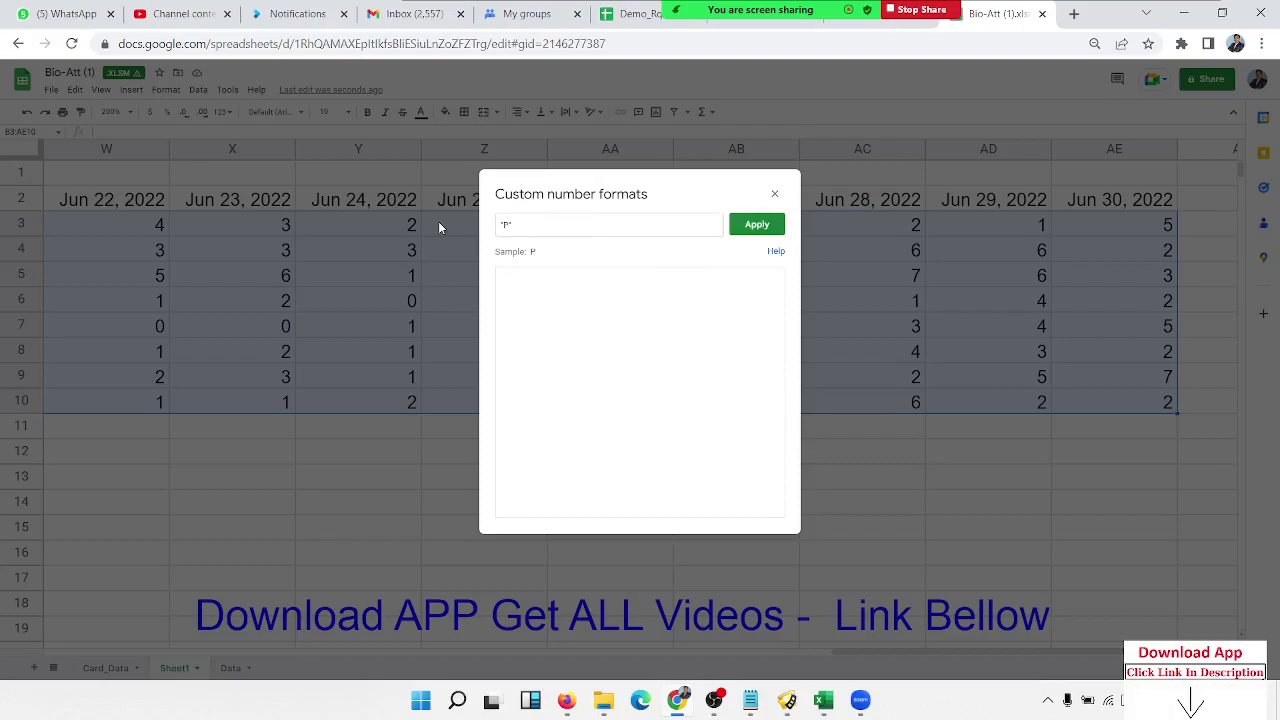
text(;)
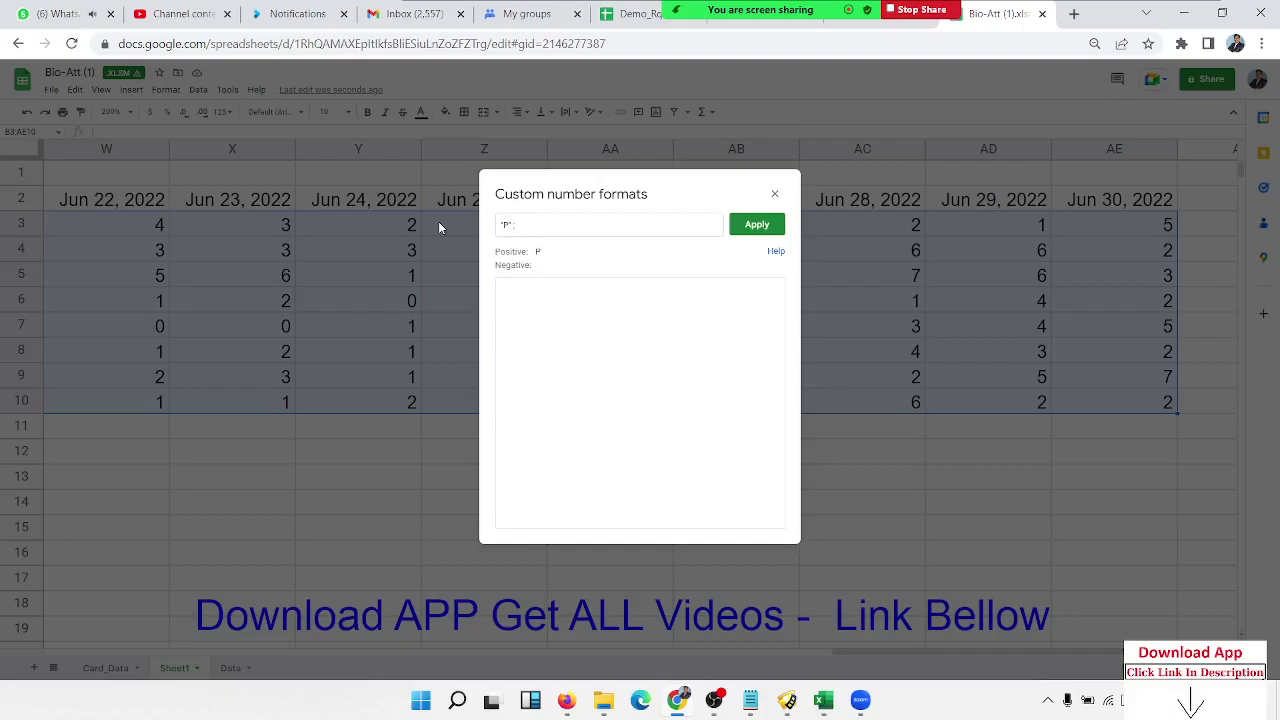
text(")
text(A")
click(363, 301)
click(364, 306)
click(757, 225)
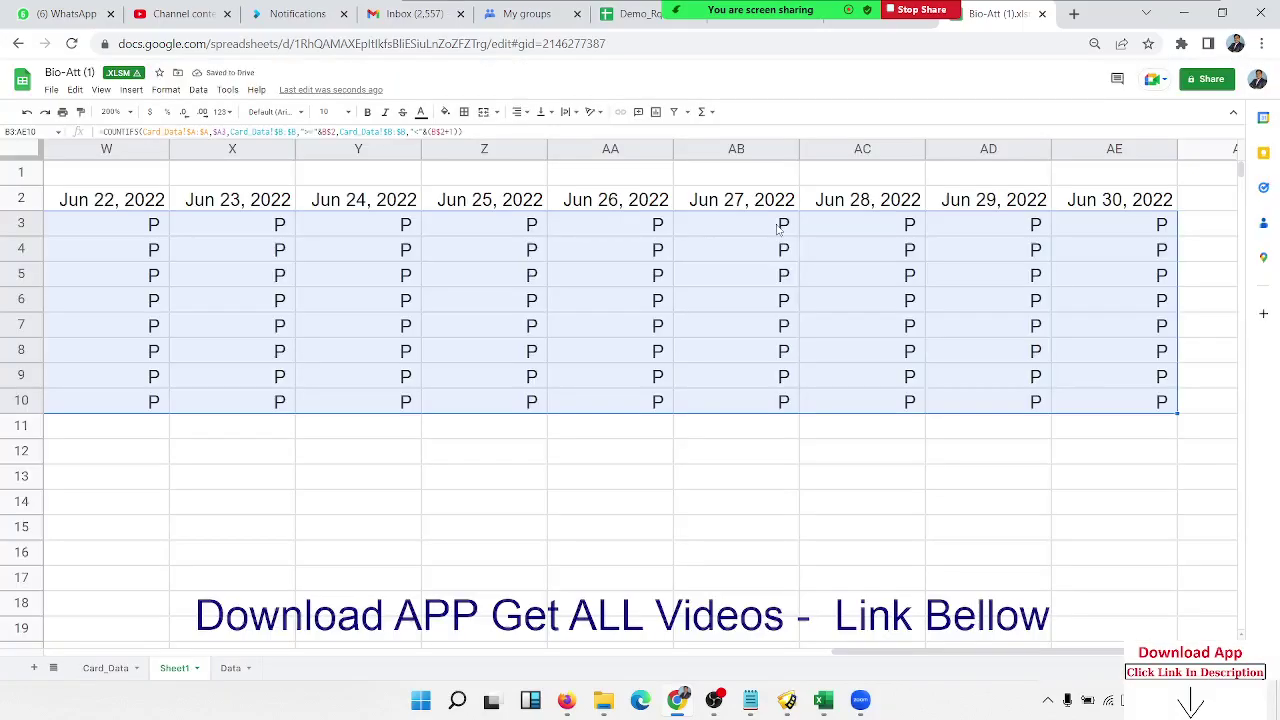
Step: Check the row 3–4 formulas across the June dates, then select the attendance grid B3:AE10
key(Home)
key(Right)
key(Right)
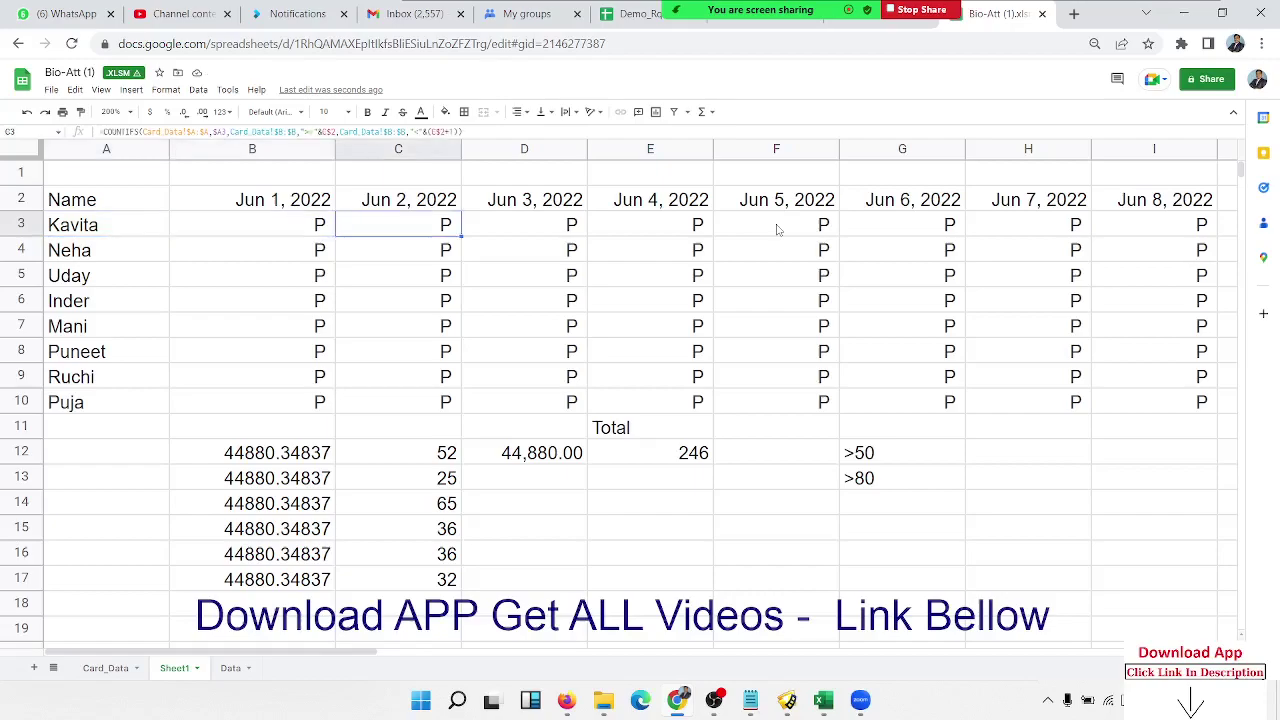
key(Down)
key(ctrl+Right)
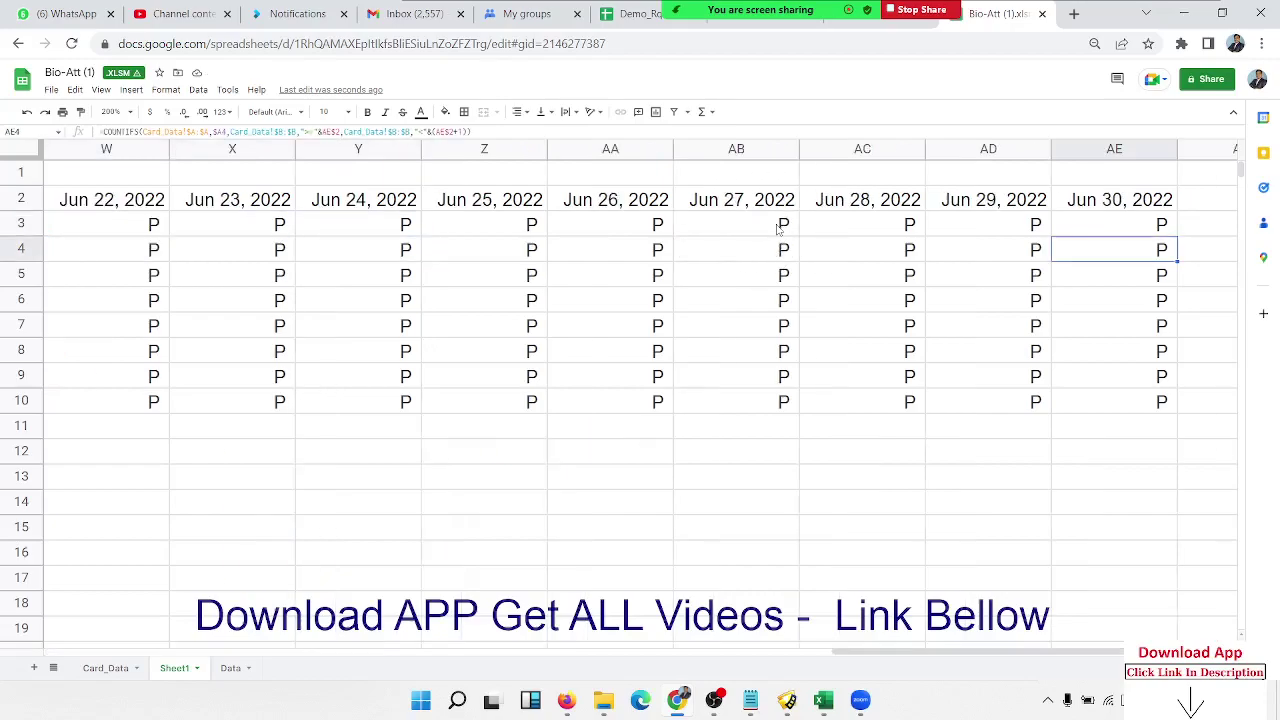
key(Home)
key(Right)
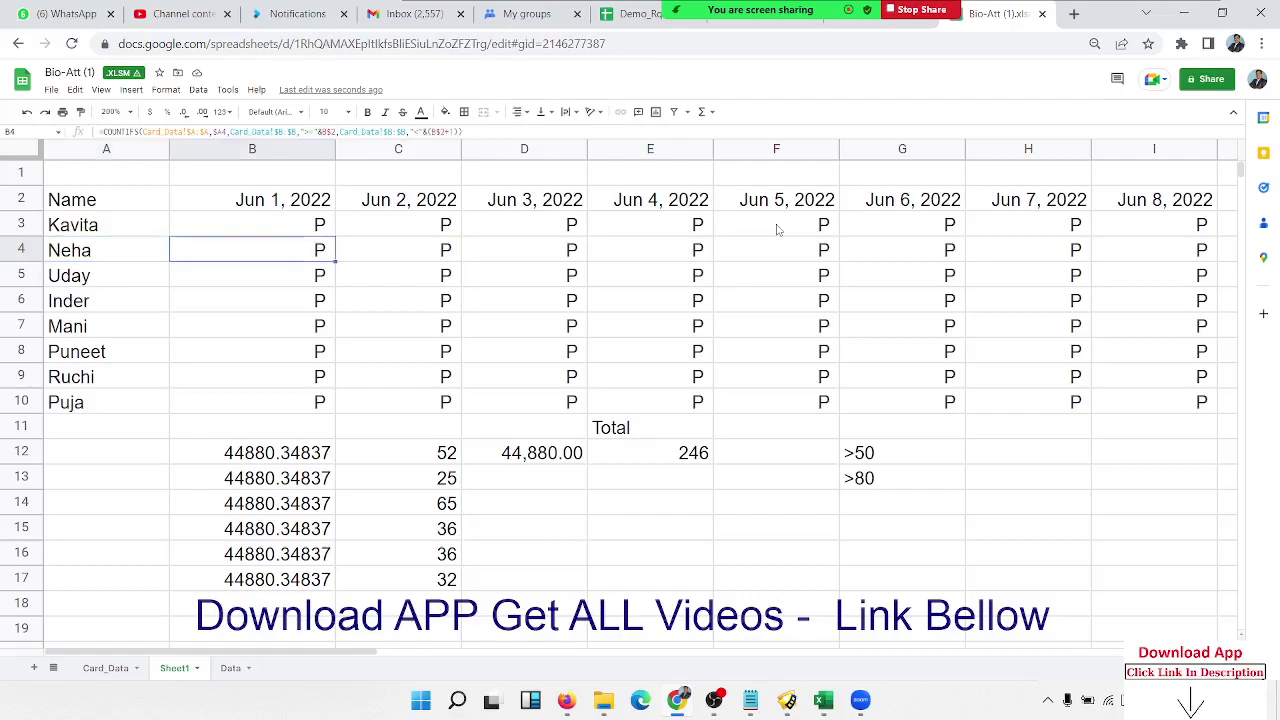
key(Right)
key(Right)
key(Right)
key(Right)
key(Right)
key(Right)
key(Right)
key(Right)
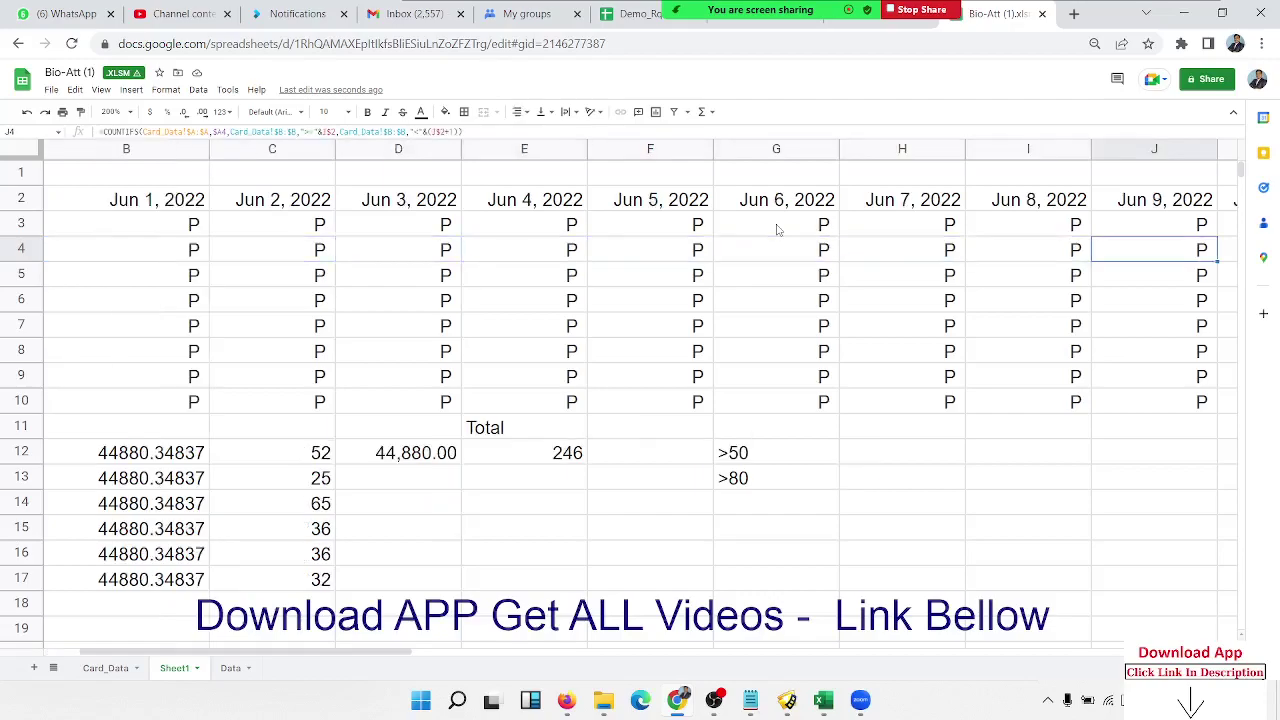
key(Right)
key(Right)
key(Right)
key(Right)
key(Right)
key(Up)
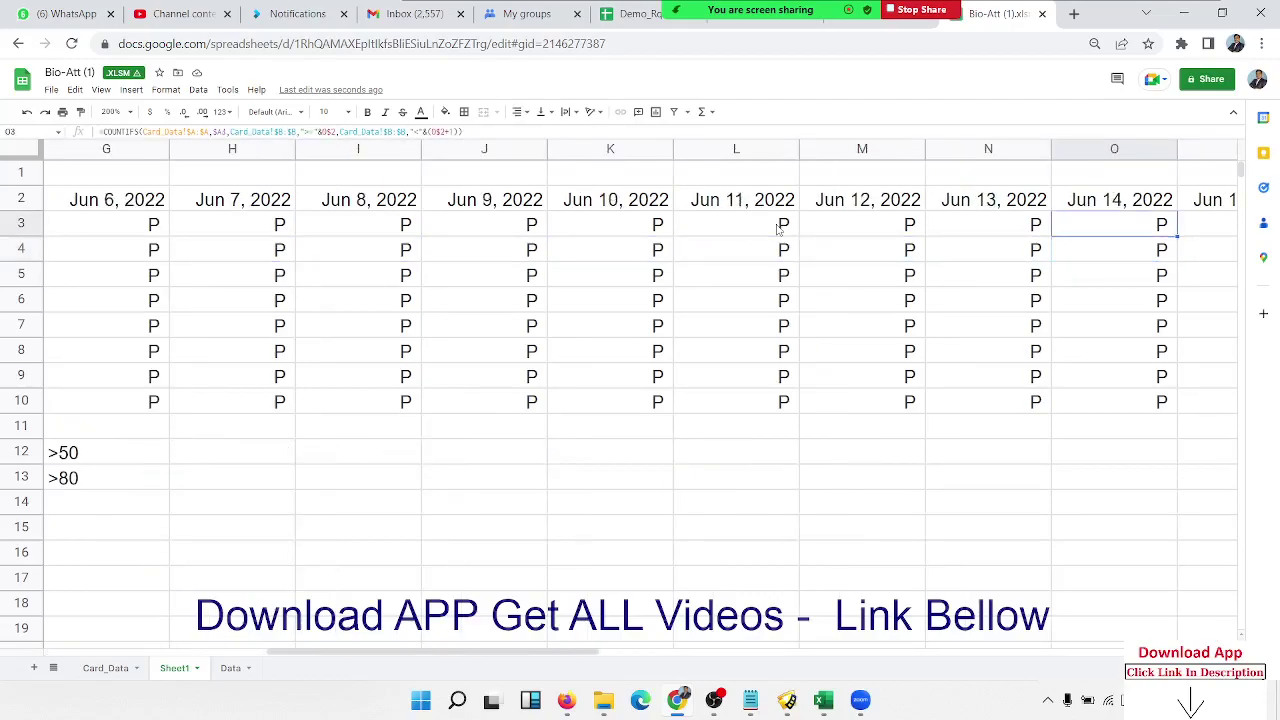
key(ctrl+Right)
key(ctrl+shift+Left)
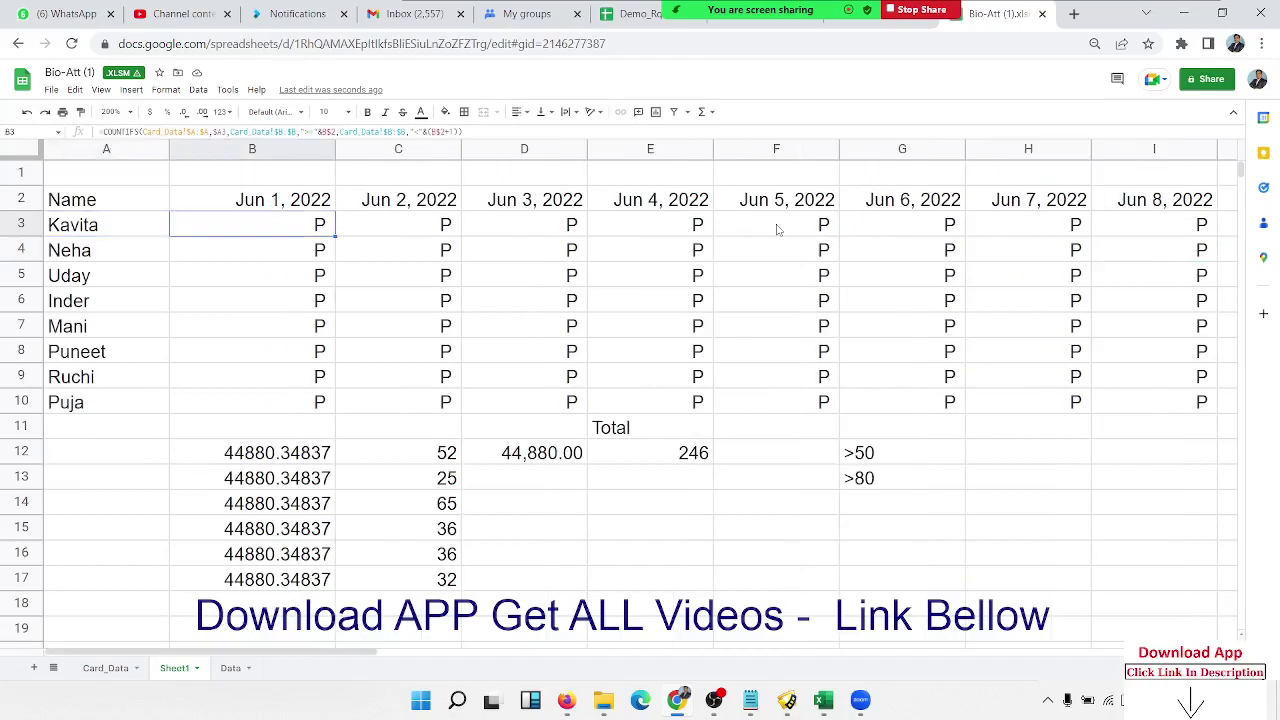
key(shift+Down)
key(shift+Down)
key(shift+Down)
key(shift+Down)
key(shift+Down)
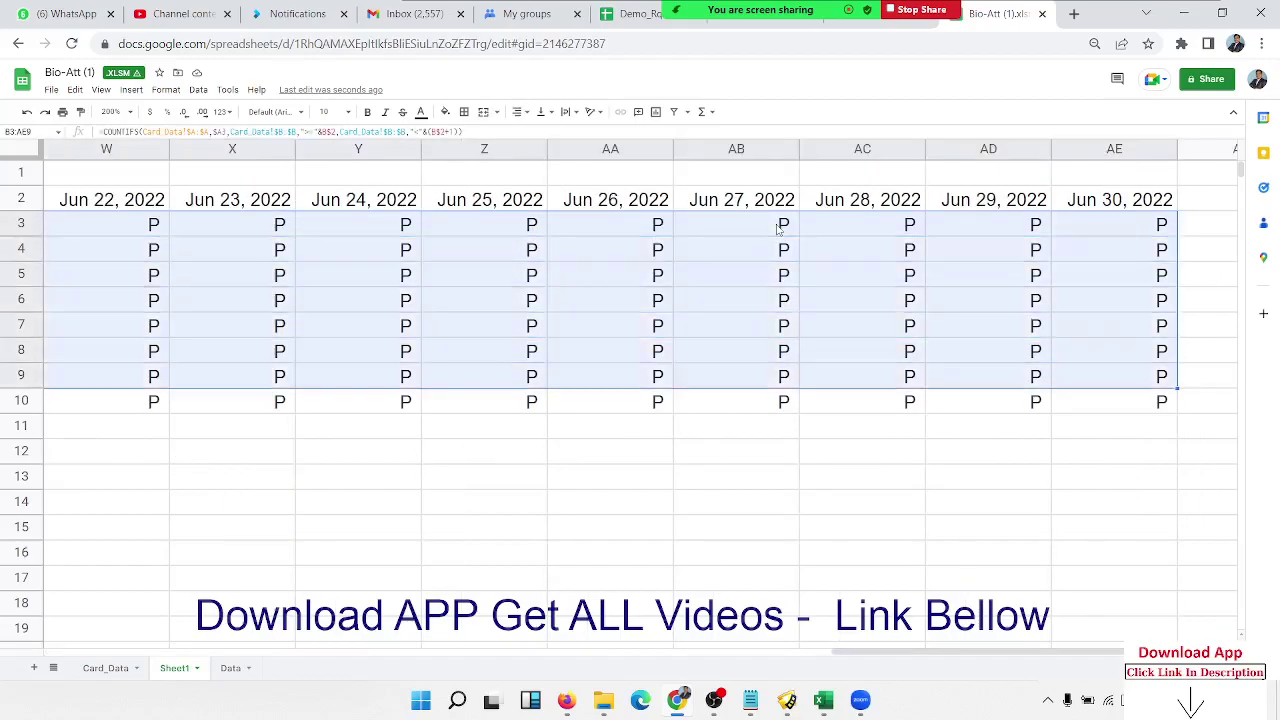
key(shift+Down)
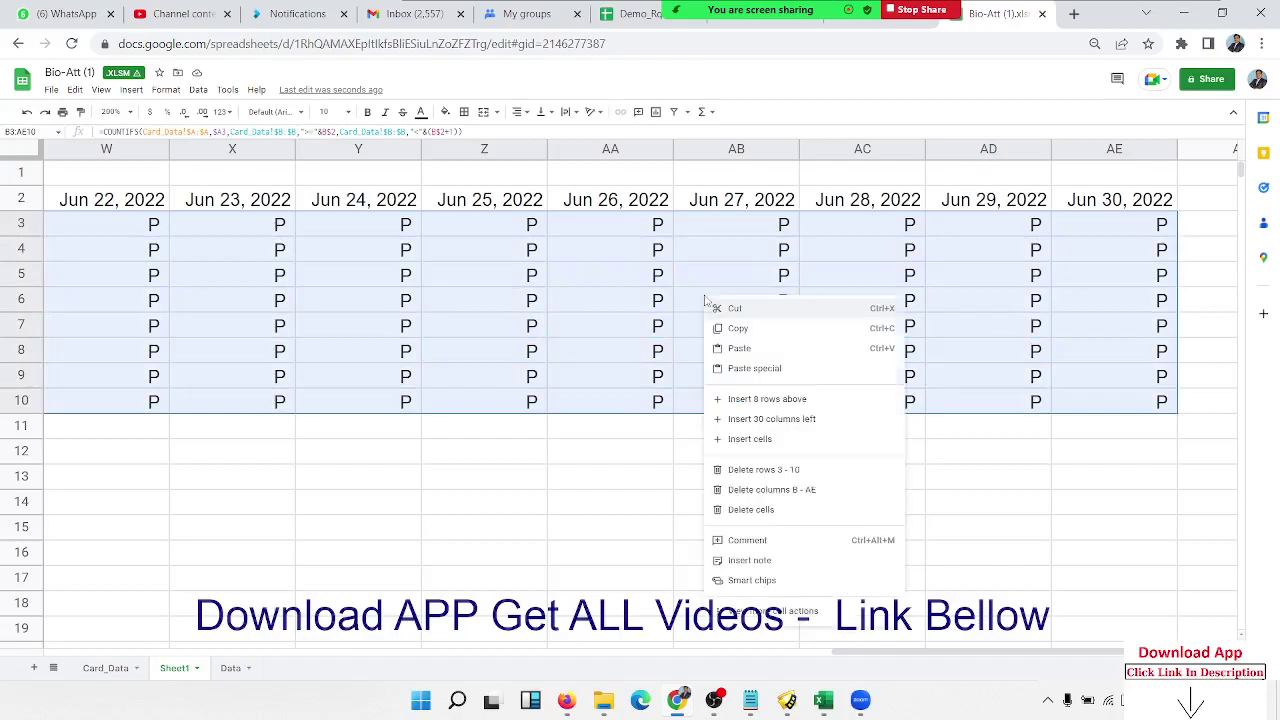
Step: Apply the custom number format "P";;"A" to the selected grid
right_click(706, 300)
key(Escape)
click(160, 95)
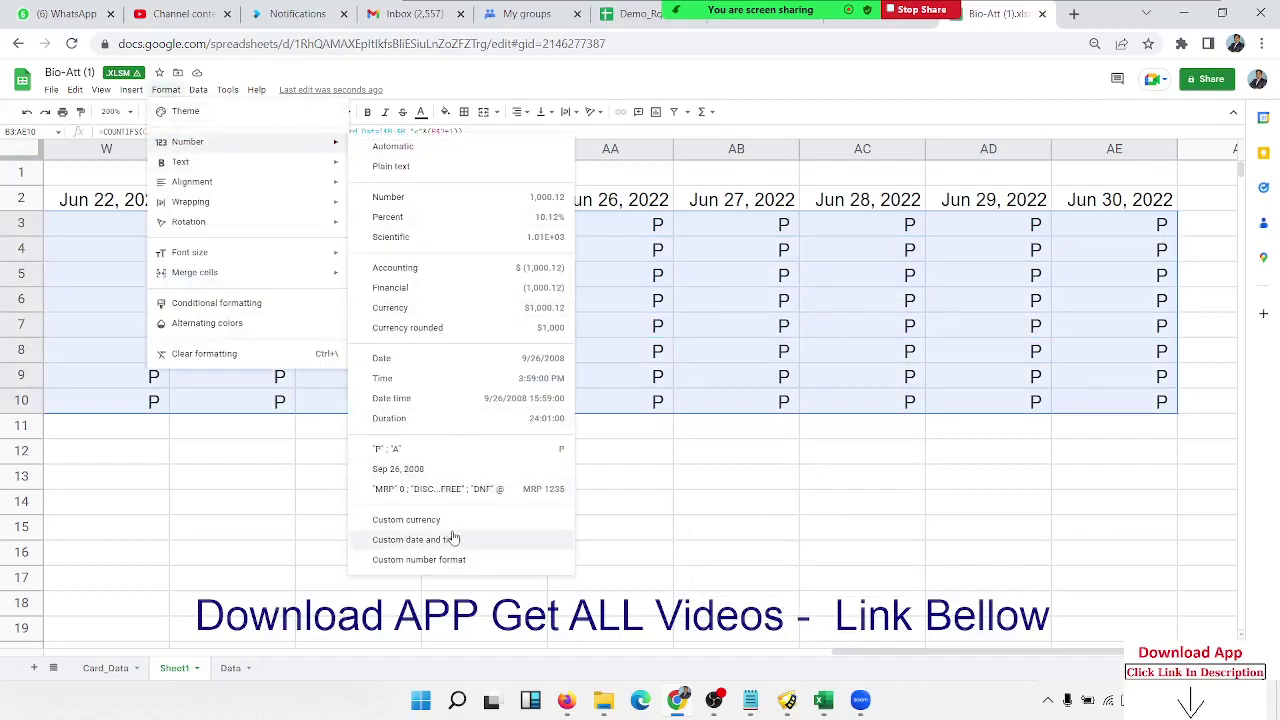
mouse_move(187, 142)
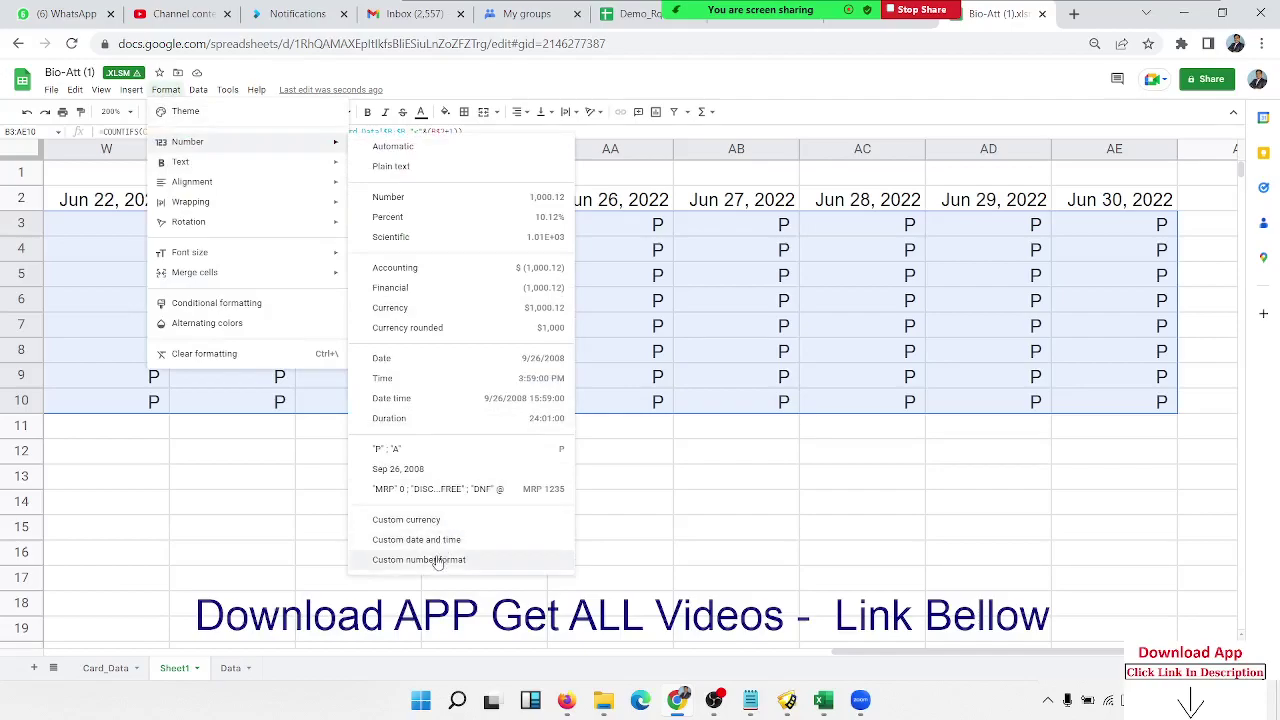
click(437, 560)
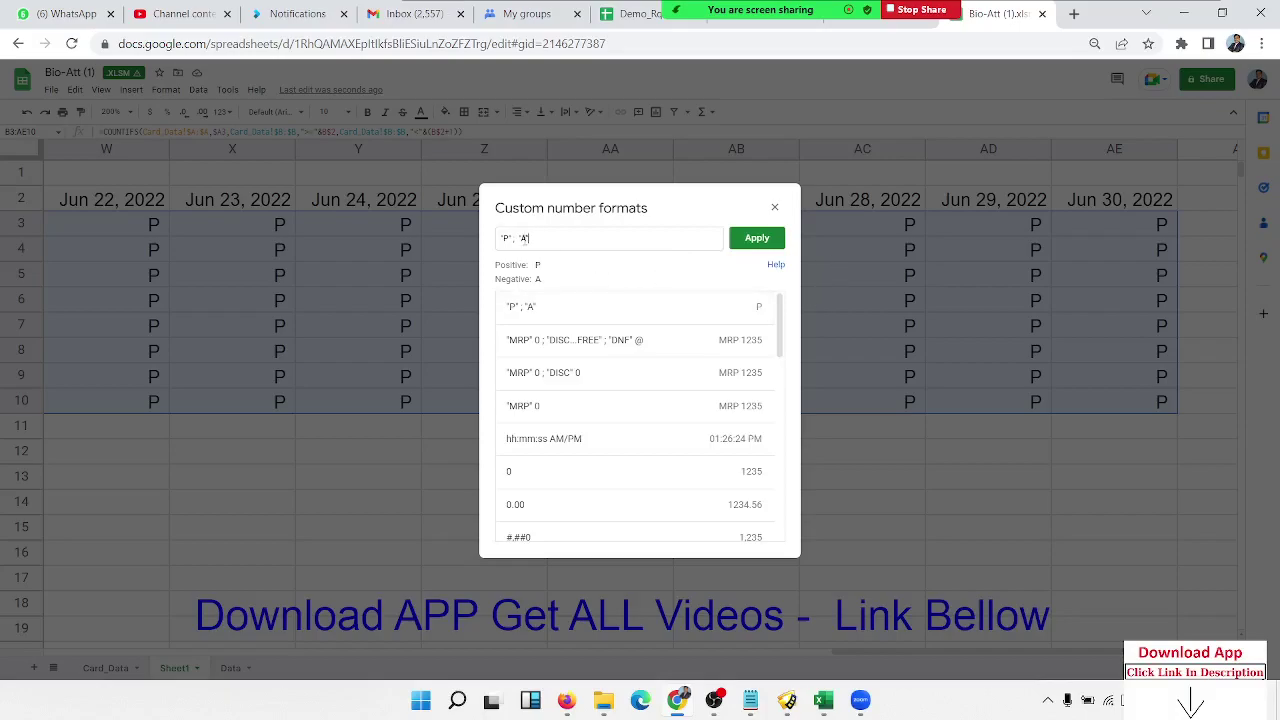
click(518, 238)
text(:)
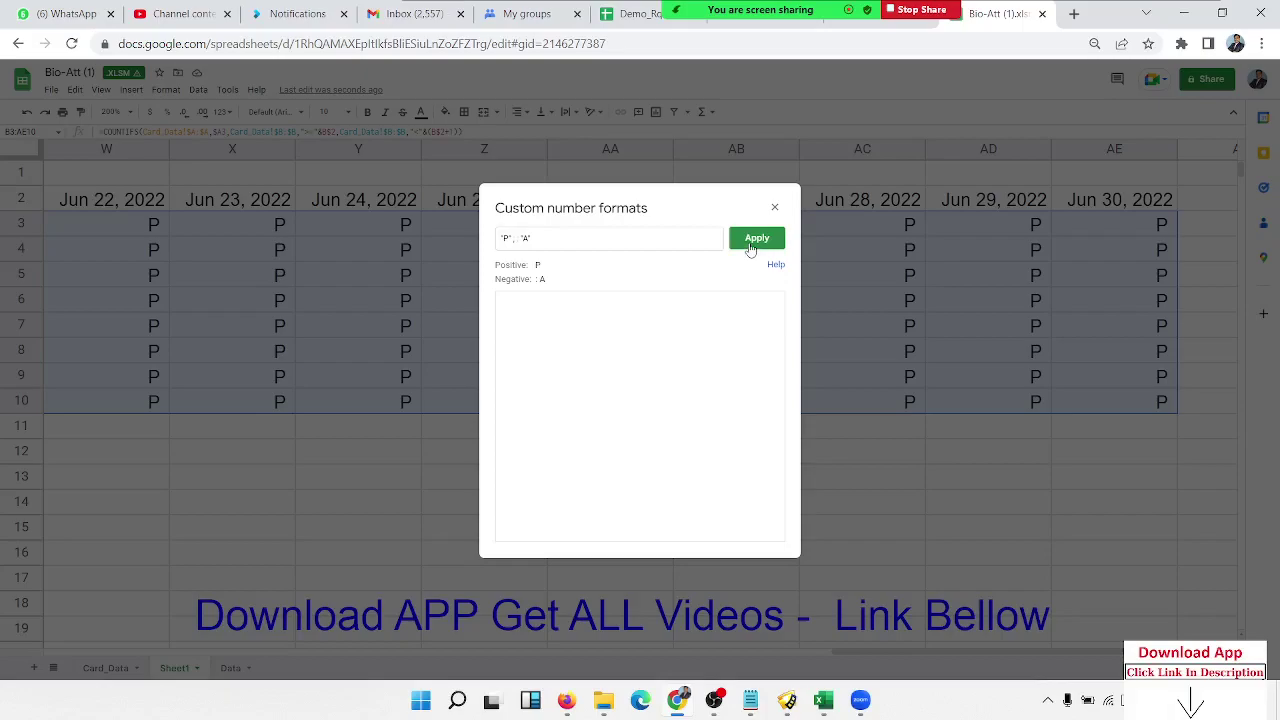
double_click(522, 240)
text(;)
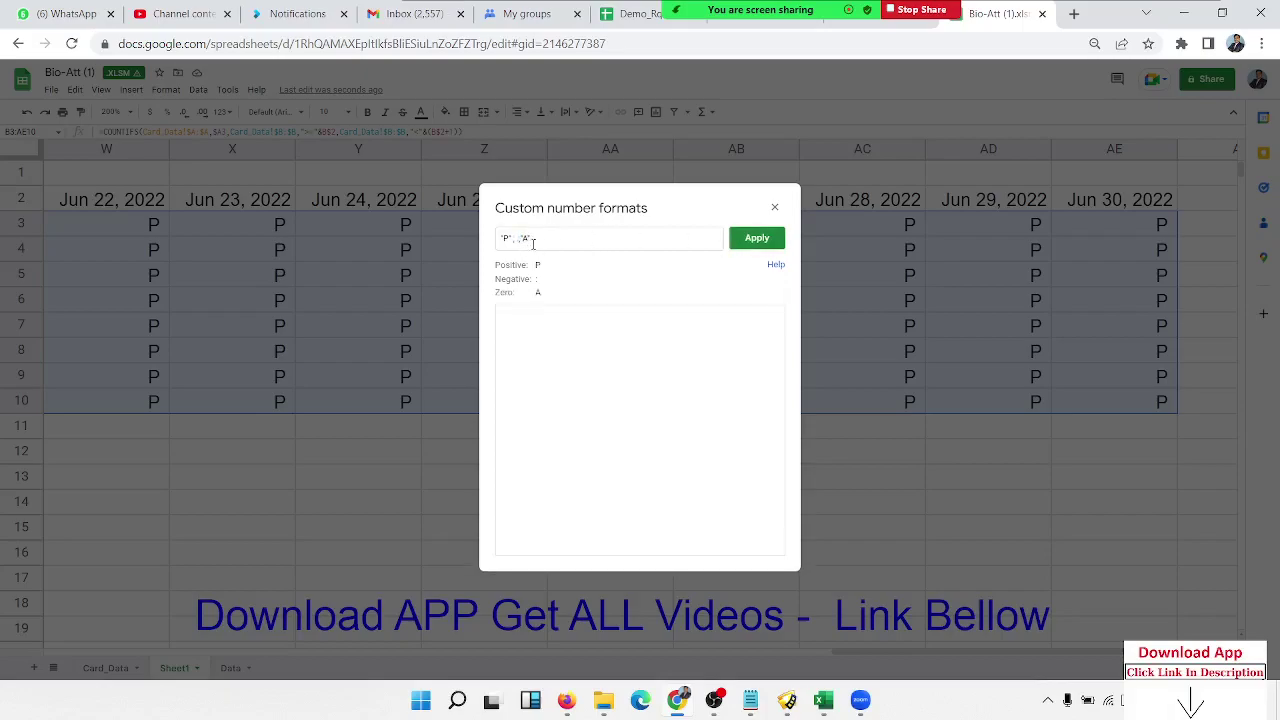
key(BackSpace)
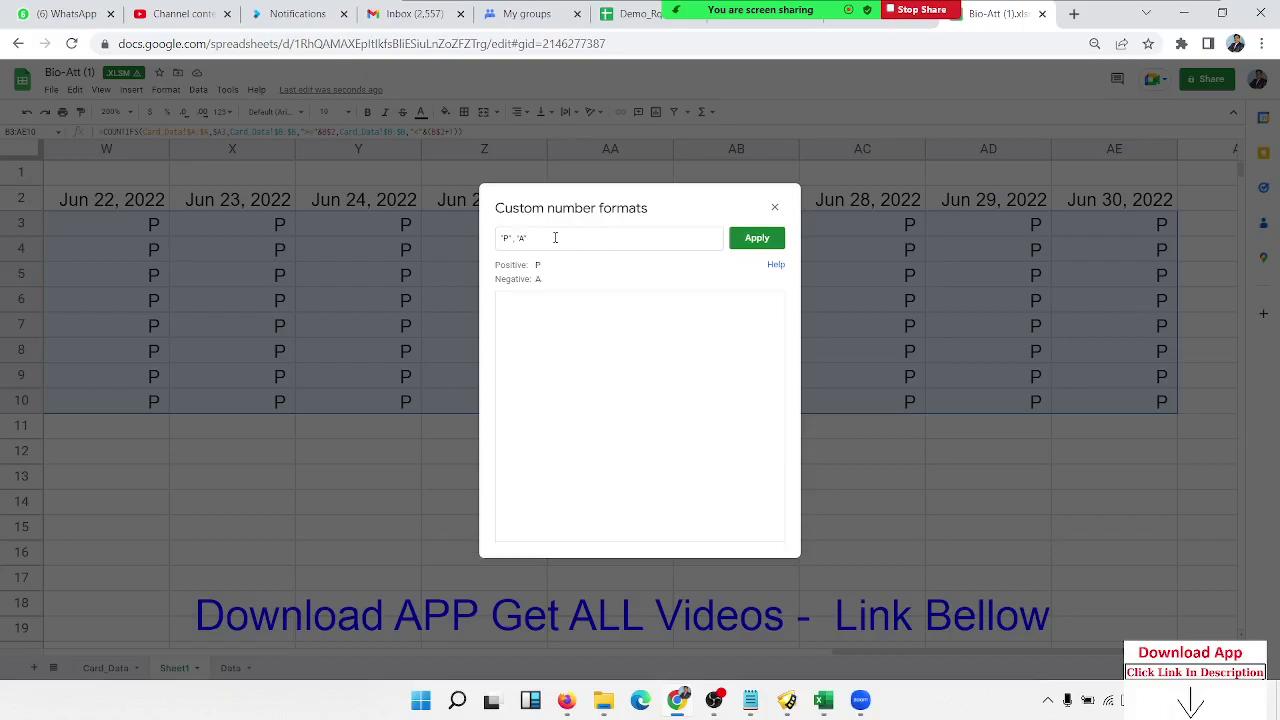
text(;)
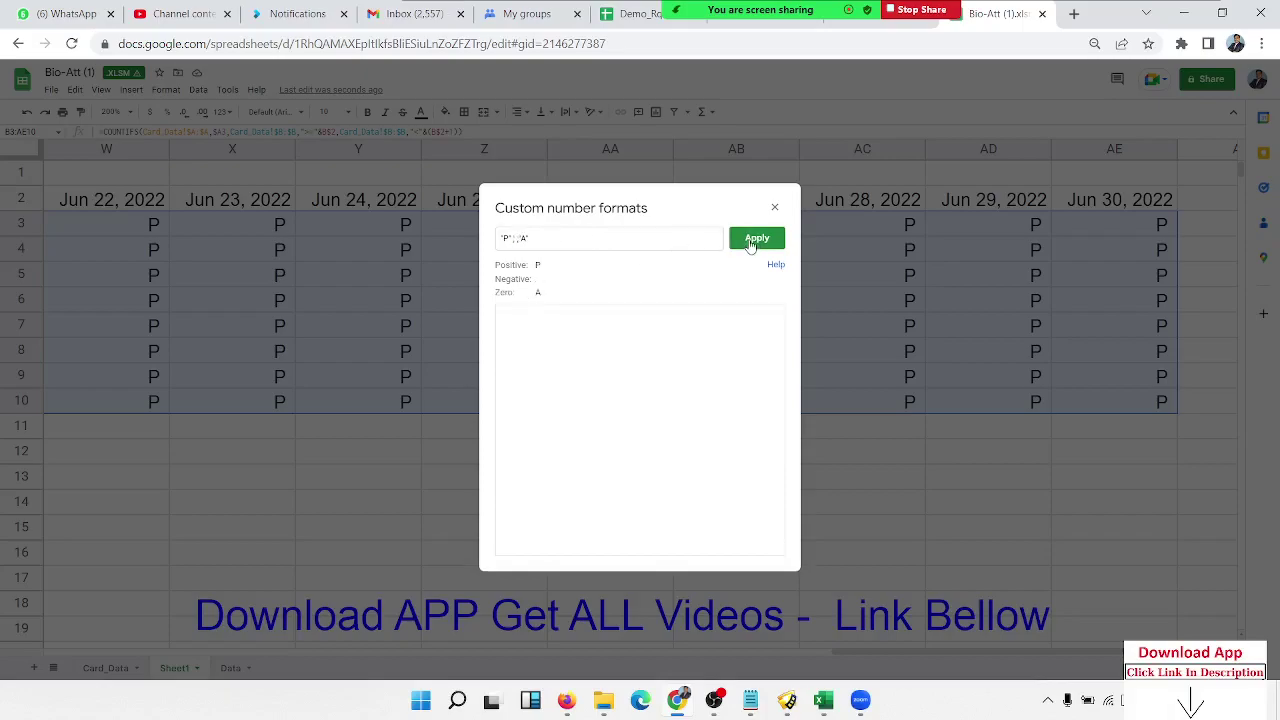
click(751, 242)
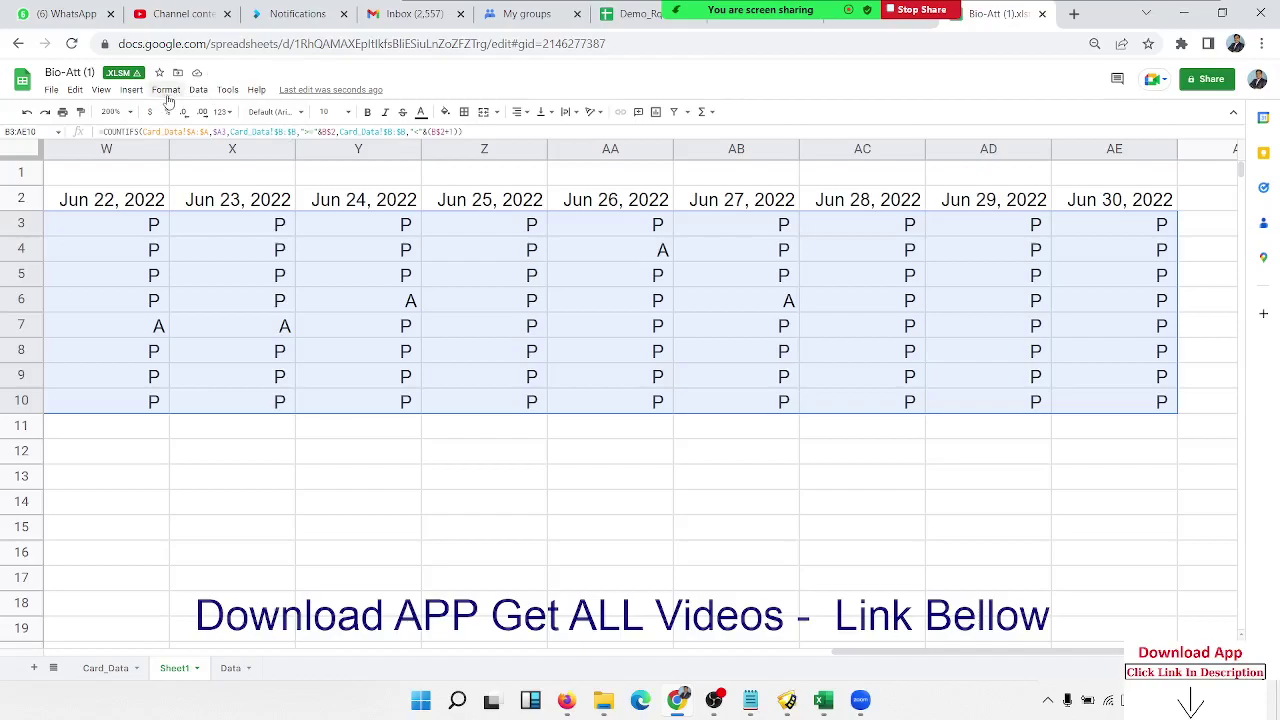
click(167, 92)
mouse_move(187, 142)
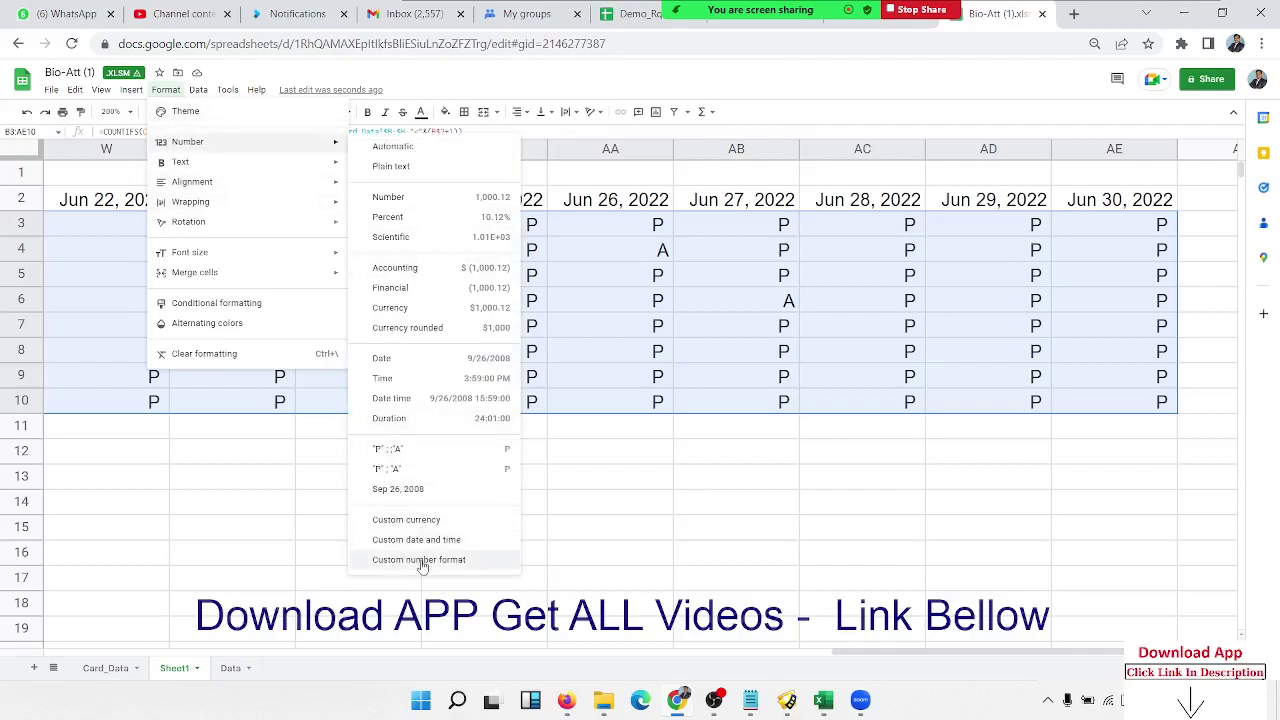
click(420, 560)
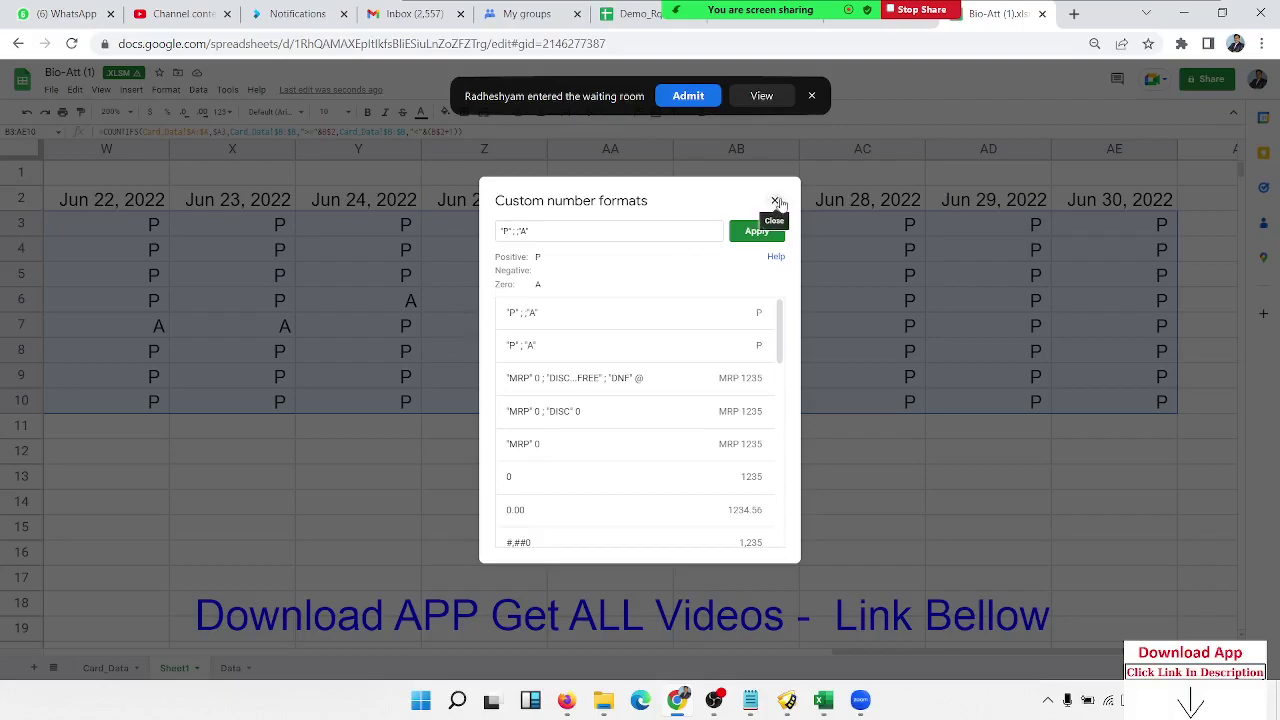
click(778, 203)
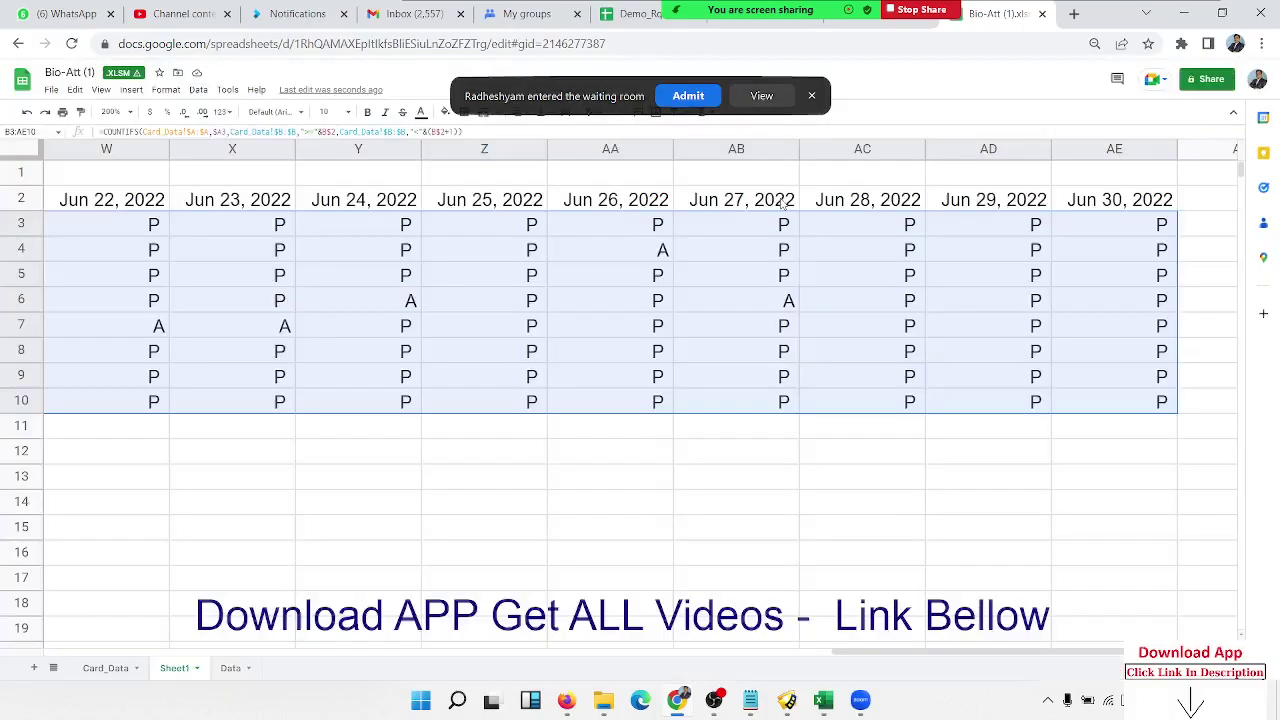
click(608, 271)
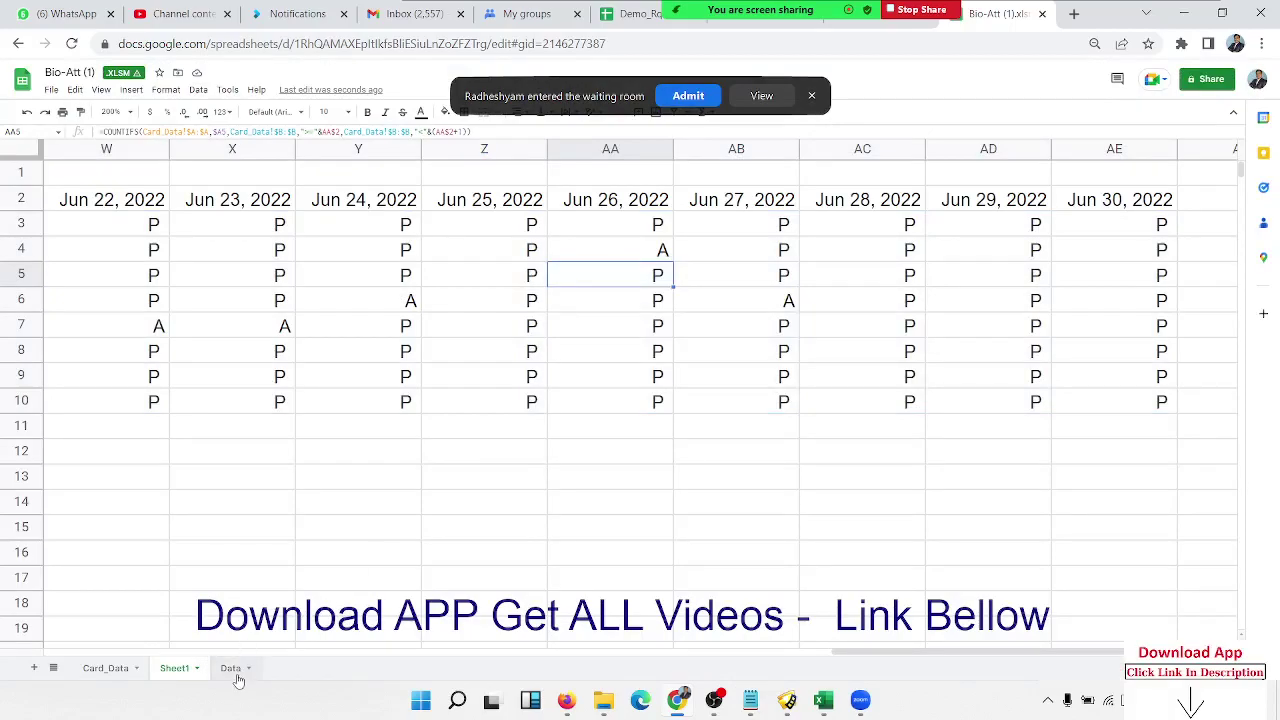
Step: Switch from Card_Data to the Data sheet and select the IN and OUT time columns
click(122, 675)
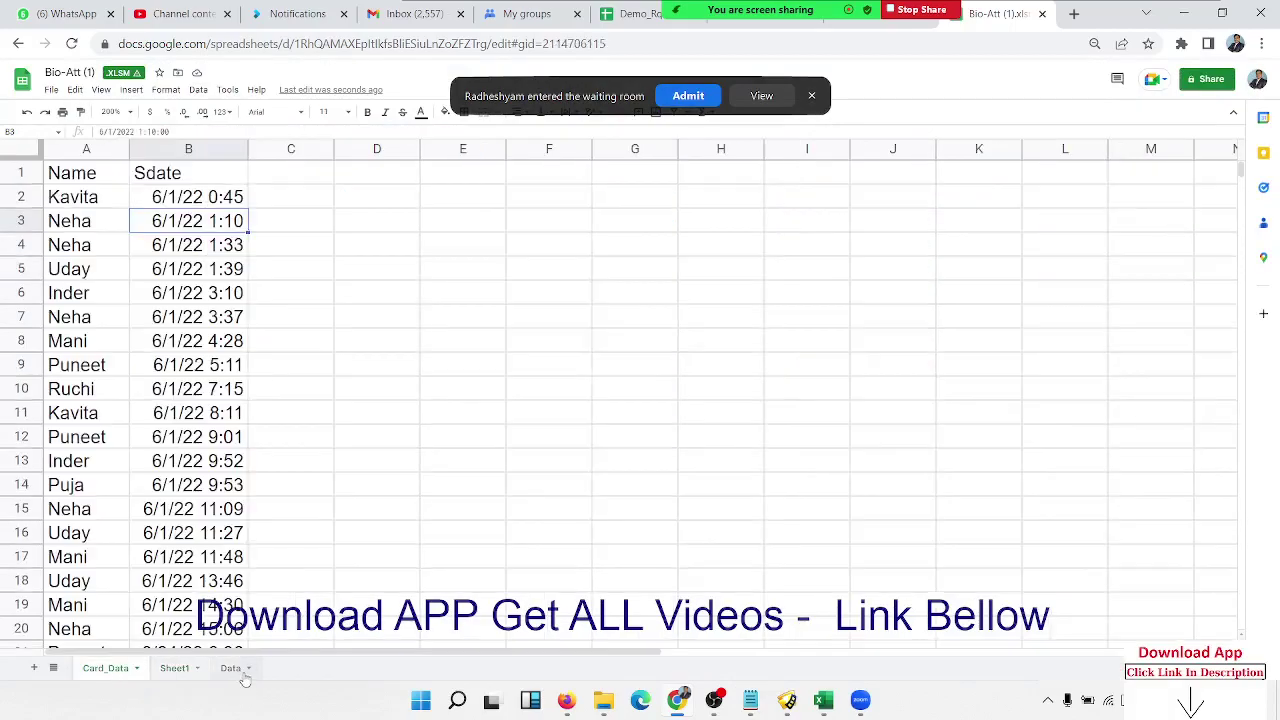
click(243, 673)
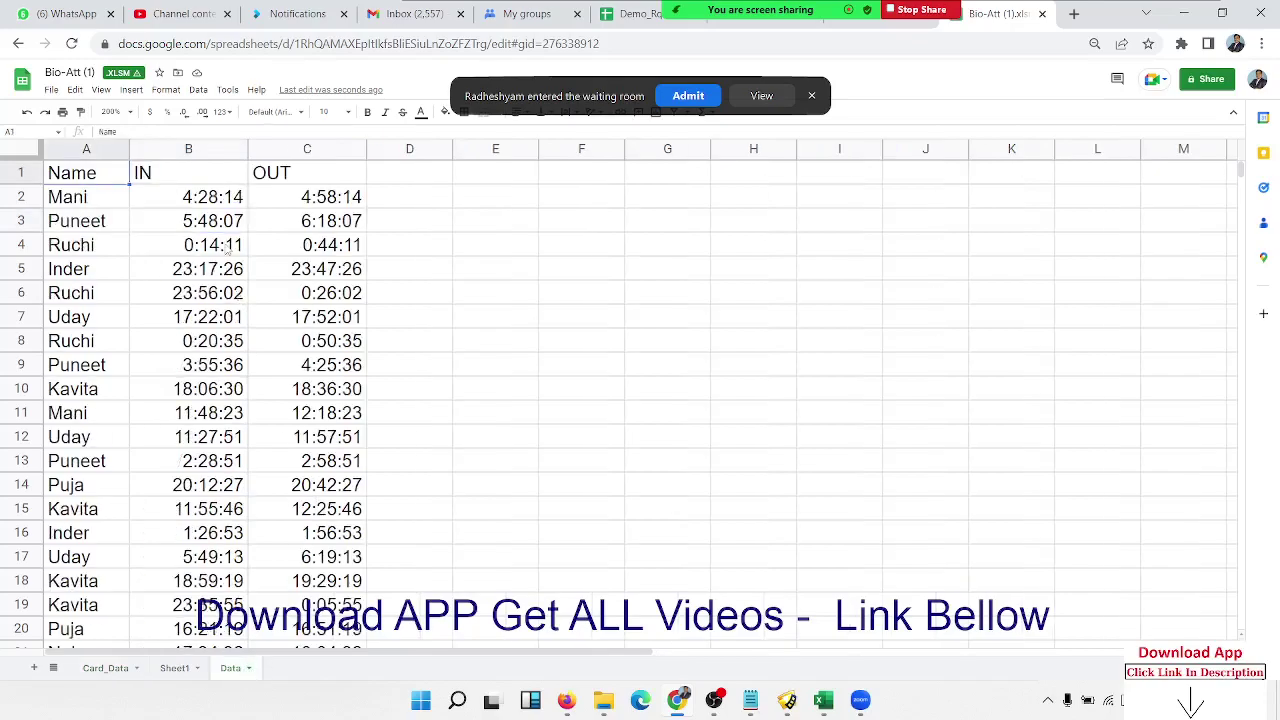
drag(211, 205, 213, 362)
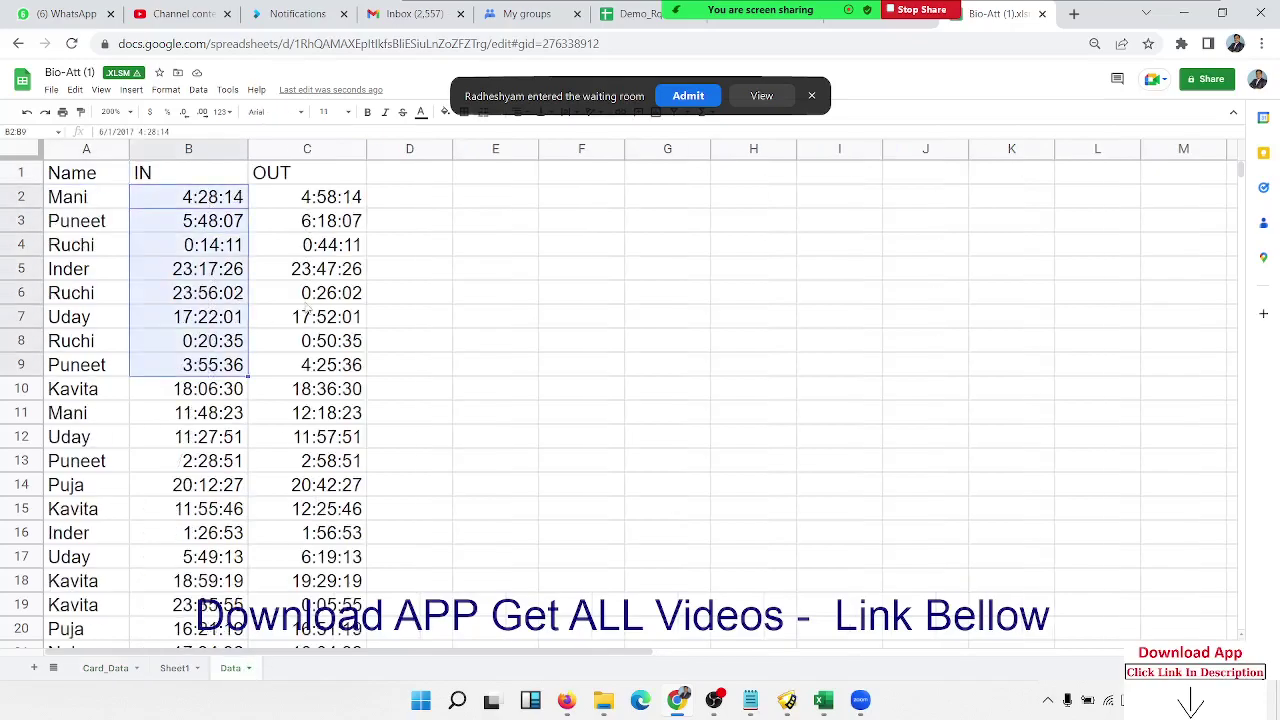
drag(306, 213, 307, 348)
Step: Select the empty cells E4:E12, F4:H4, F5 and G5 beside the times
click(533, 251)
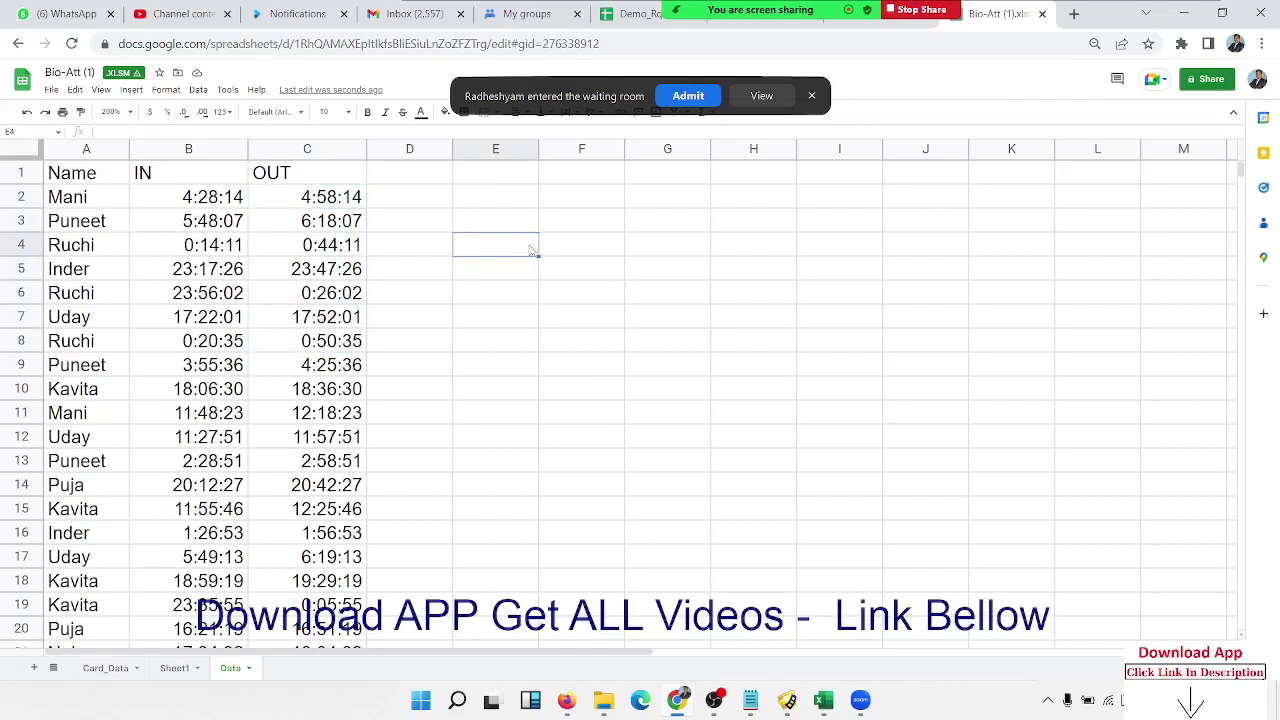
drag(533, 251, 524, 460)
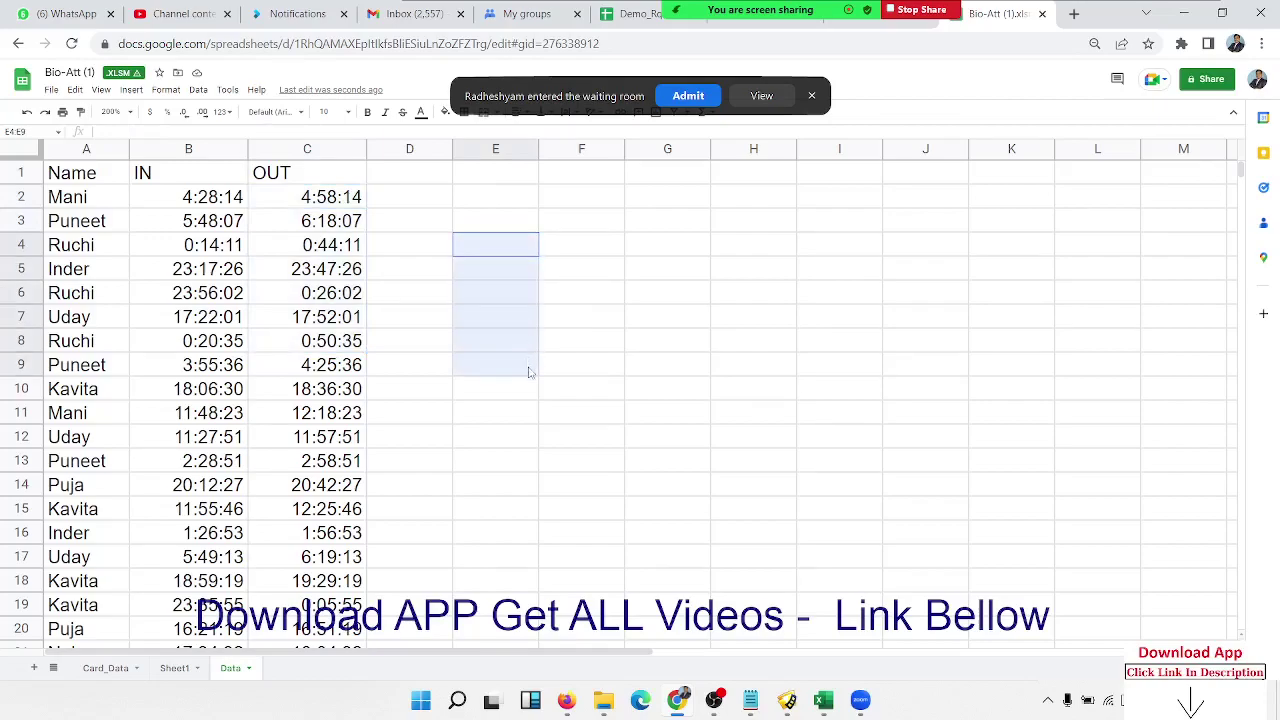
drag(566, 251, 757, 251)
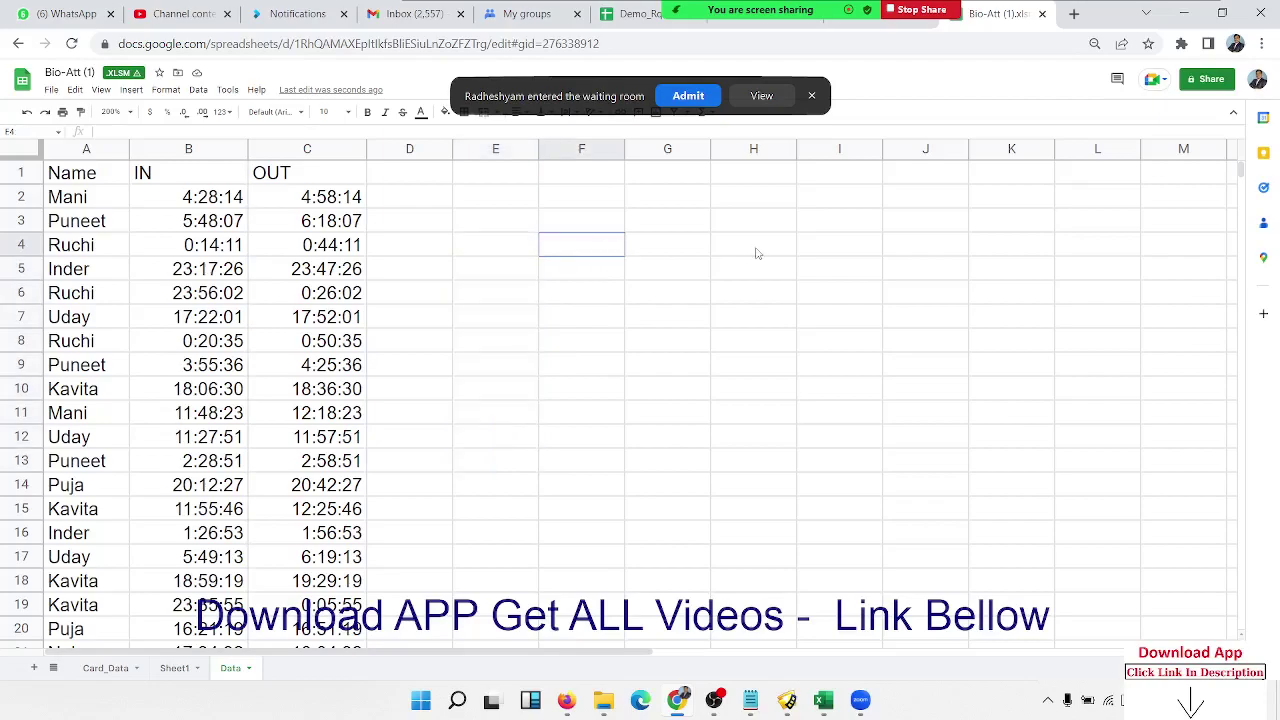
click(605, 272)
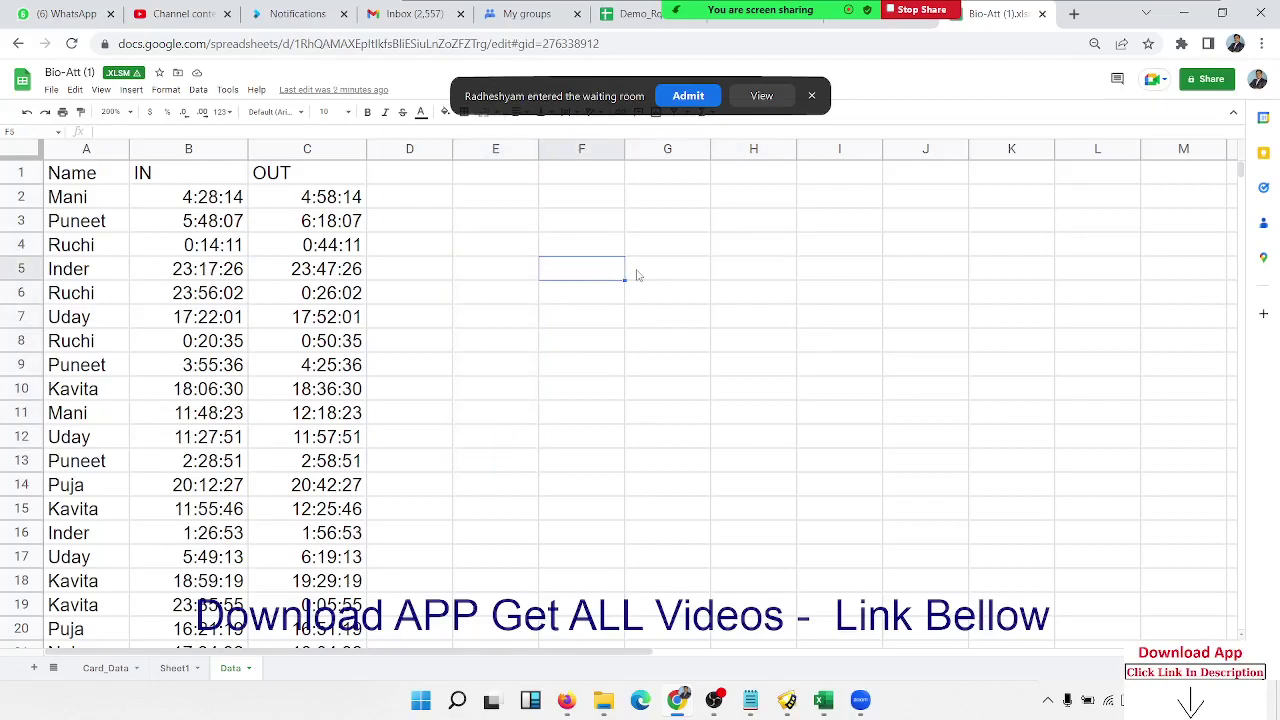
click(638, 275)
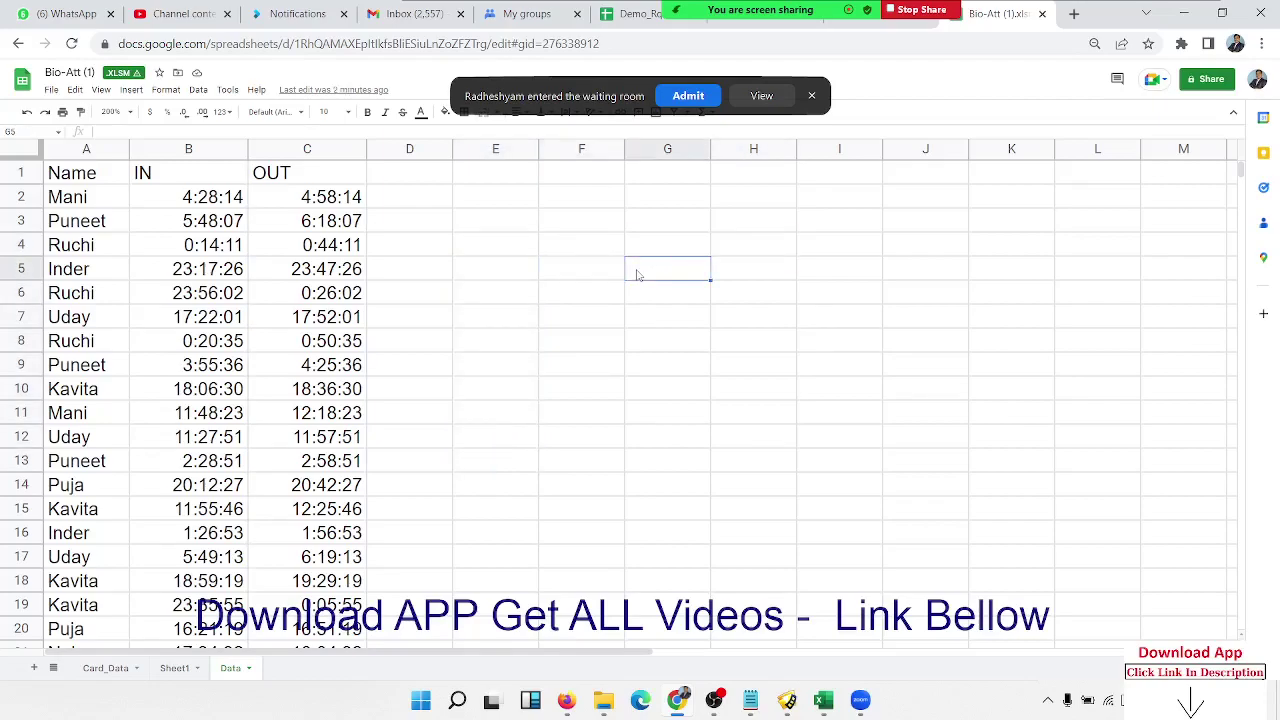